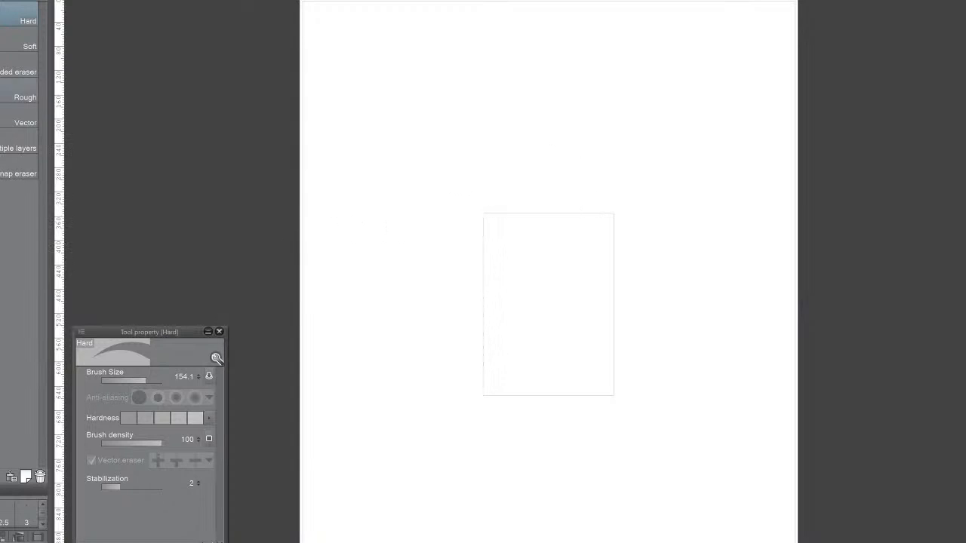
Step: Sketch the standing figure's torso with the pen: a curved centre line, shoulder arc, tapering sides and hip line
key("p")
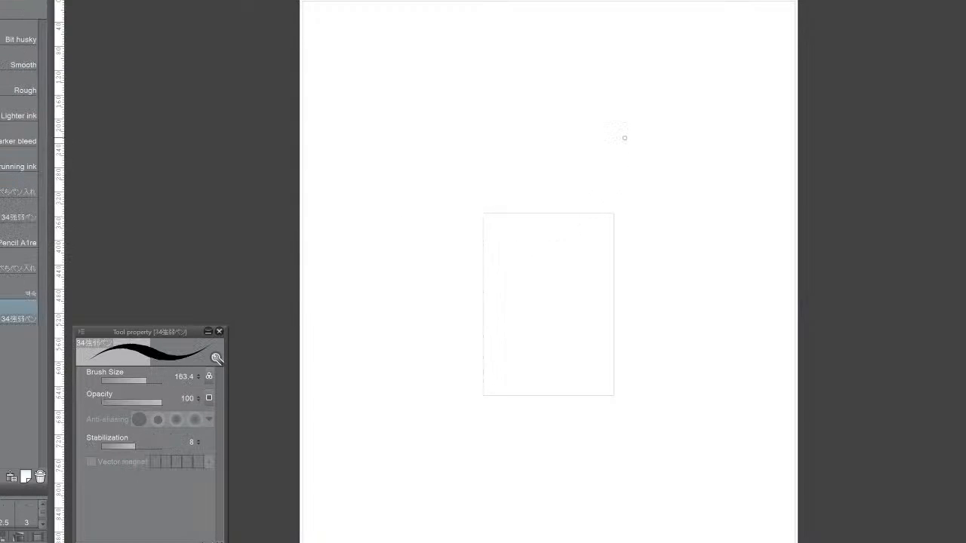
left_click_drag(628, 132, 638, 357)
mouse_move(597, 182)
left_mouse_down()
mouse_move(638, 189)
mouse_move(682, 144)
mouse_move(604, 199)
mouse_move(621, 245)
left_mouse_up()
mouse_move(701, 155)
left_mouse_down()
mouse_move(687, 244)
mouse_move(700, 344)
mouse_move(674, 364)
mouse_move(631, 353)
left_mouse_up()
left_click_drag(623, 297, 628, 355)
left_click_drag(620, 273, 632, 335)
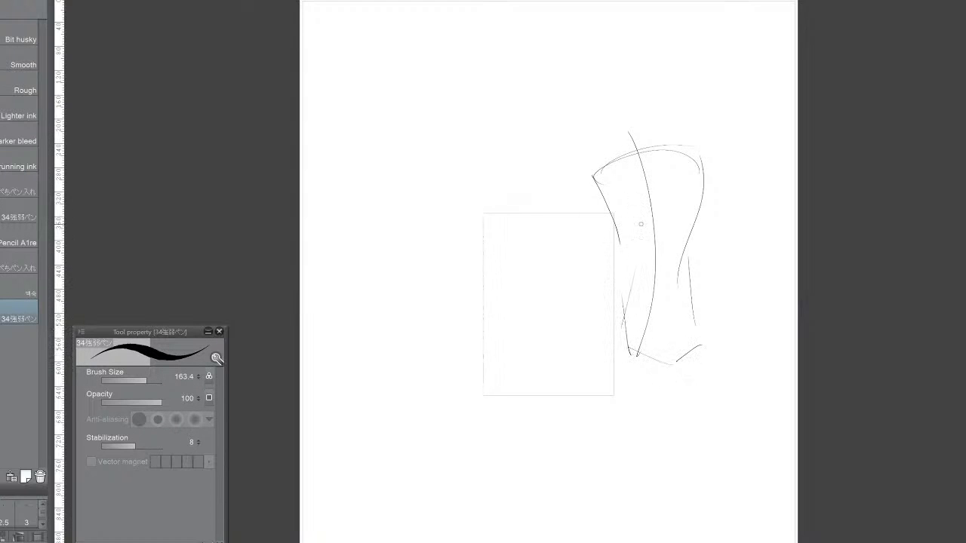
left_click_drag(637, 219, 619, 276)
Step: Sketch the tilted oval head and the neck line above the torso
mouse_move(623, 145)
left_mouse_down()
mouse_move(608, 239)
mouse_move(655, 128)
left_mouse_up()
left_click_drag(621, 74, 663, 119)
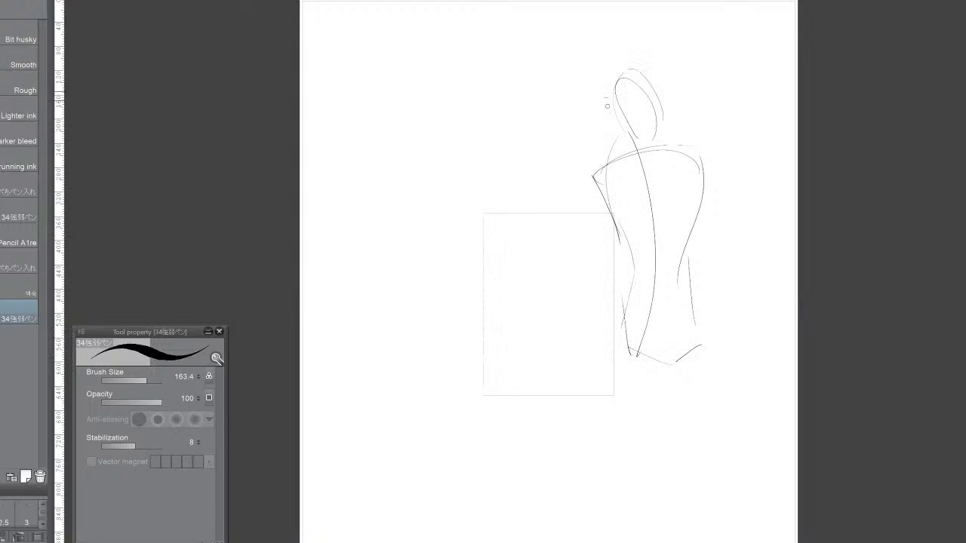
left_click_drag(607, 105, 658, 120)
Step: Draw long curved guide lines for both legs running down from the hips
left_click_drag(682, 352, 708, 542)
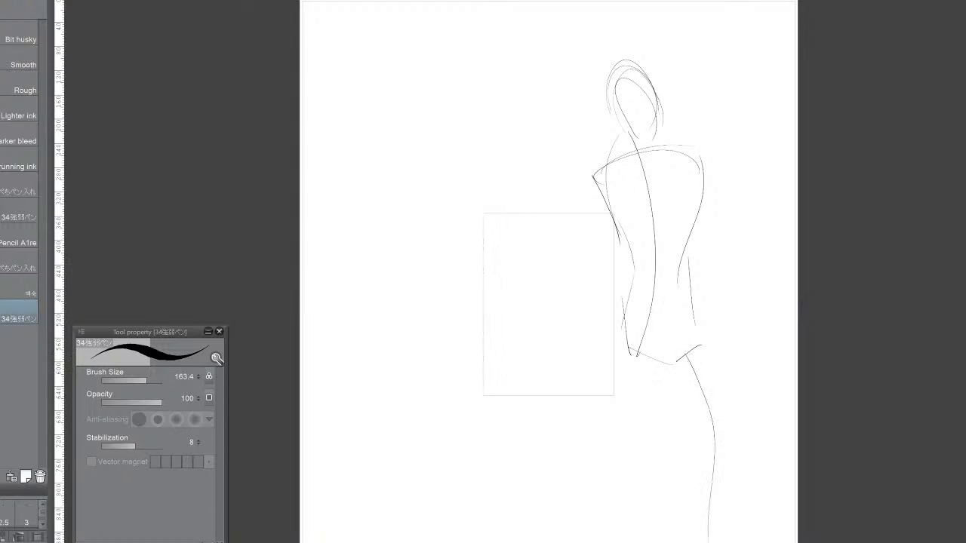
left_click_drag(693, 357, 723, 542)
mouse_move(639, 335)
left_mouse_down()
mouse_move(615, 380)
mouse_move(576, 532)
left_mouse_up()
left_click_drag(587, 424, 572, 537)
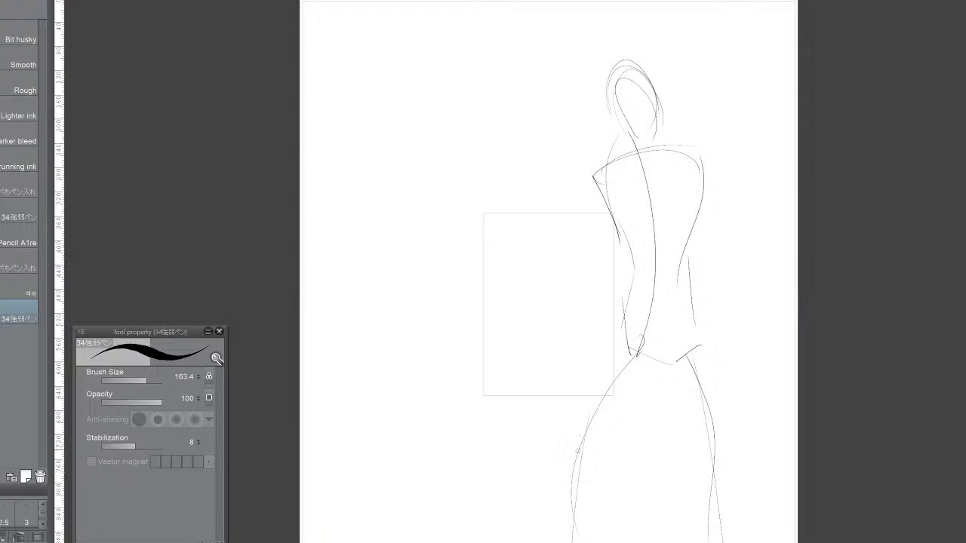
Step: Mark both knees and add the inner and outer thigh contours
mouse_move(578, 442)
left_mouse_down()
mouse_move(585, 458)
mouse_move(602, 451)
left_mouse_up()
mouse_move(692, 470)
left_mouse_down()
mouse_move(722, 465)
mouse_move(663, 363)
mouse_move(678, 425)
left_mouse_up()
left_click_drag(658, 364, 632, 435)
mouse_move(655, 386)
left_mouse_down()
mouse_move(616, 468)
mouse_move(604, 362)
left_mouse_up()
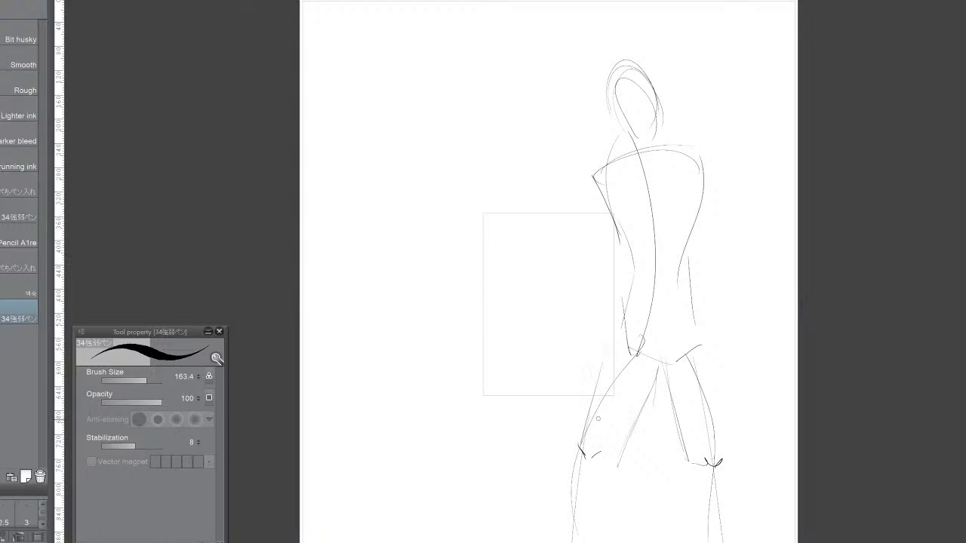
Step: Reinforce the contours of the waist, hips and thighs and define the crotch area
left_click_drag(588, 427, 618, 313)
left_click_drag(609, 357, 631, 250)
left_click_drag(613, 216, 631, 300)
left_click_drag(704, 179, 684, 312)
mouse_move(688, 277)
left_mouse_down()
mouse_move(710, 368)
mouse_move(709, 422)
left_mouse_up()
mouse_move(706, 352)
left_mouse_down()
mouse_move(710, 424)
mouse_move(678, 466)
mouse_move(670, 408)
left_mouse_up()
left_click_drag(668, 361, 674, 412)
left_click_drag(675, 428, 677, 445)
mouse_move(663, 400)
left_mouse_down()
mouse_move(669, 425)
mouse_move(655, 344)
mouse_move(636, 340)
left_mouse_up()
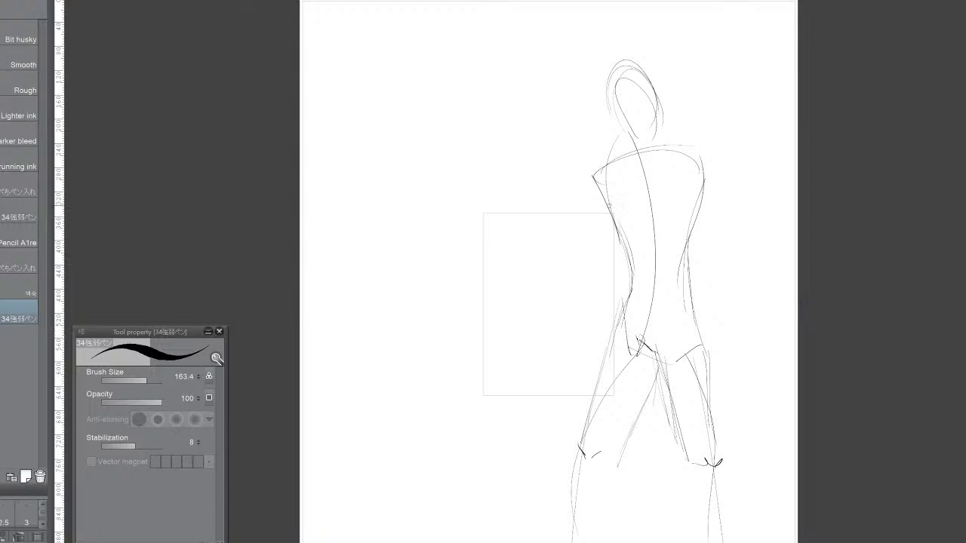
Step: Sketch the bent arm reaching out from the body, with an elbow band and a circular palm guide
left_click_drag(612, 193, 577, 287)
mouse_move(597, 262)
left_mouse_down()
mouse_move(557, 290)
mouse_move(565, 290)
mouse_move(563, 263)
mouse_move(599, 259)
mouse_move(585, 257)
mouse_move(608, 168)
left_mouse_up()
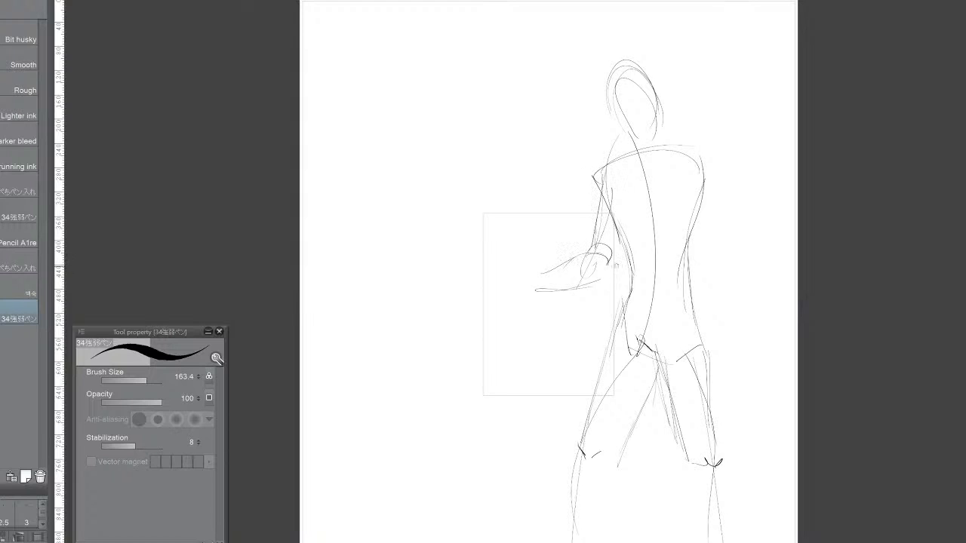
mouse_move(627, 210)
left_mouse_down()
mouse_move(607, 277)
mouse_move(526, 291)
mouse_move(514, 284)
mouse_move(531, 286)
left_mouse_up()
Step: Sketch the hanging arm with its upper arm, elbow, forearm, wrist and wedge-shaped hand guide
left_click_drag(713, 157, 715, 134)
left_click_drag(711, 163, 748, 272)
mouse_move(687, 214)
left_mouse_down()
mouse_move(724, 275)
mouse_move(696, 219)
left_mouse_up()
mouse_move(708, 170)
left_mouse_down()
mouse_move(738, 271)
mouse_move(726, 255)
mouse_move(734, 330)
left_mouse_up()
mouse_move(745, 255)
left_mouse_down()
mouse_move(755, 331)
mouse_move(741, 342)
mouse_move(749, 343)
mouse_move(735, 389)
mouse_move(724, 347)
mouse_move(750, 341)
left_mouse_up()
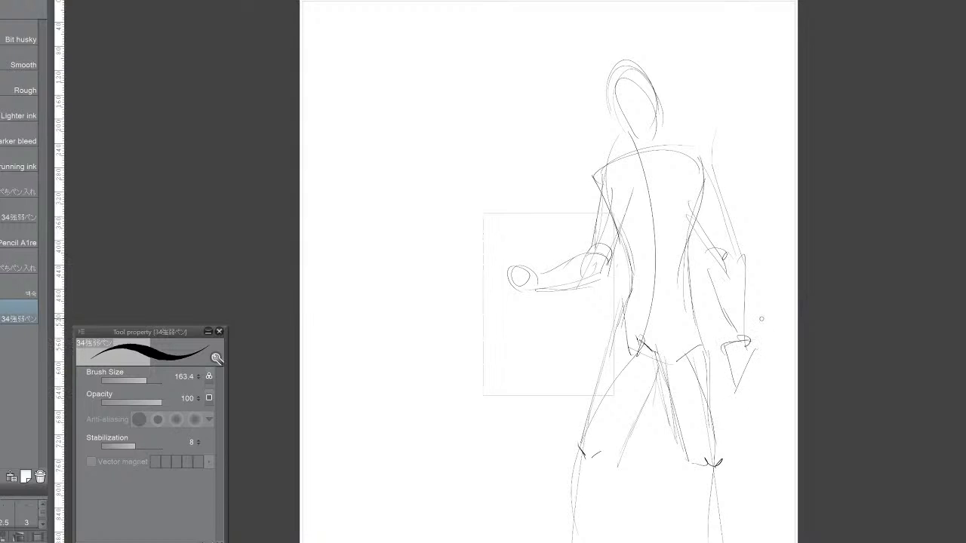
Step: Add fingers and a thumb to the hanging hand and strengthen that arm's inner contour
mouse_move(738, 403)
left_mouse_down()
mouse_move(748, 403)
mouse_move(735, 415)
mouse_move(747, 408)
left_mouse_up()
left_click_drag(747, 372, 745, 404)
left_click_drag(753, 363, 743, 412)
mouse_move(745, 404)
left_mouse_down()
mouse_move(738, 415)
mouse_move(738, 406)
left_mouse_up()
left_click_drag(742, 399, 729, 417)
mouse_move(731, 362)
left_mouse_down()
mouse_move(727, 416)
mouse_move(716, 380)
left_mouse_up()
mouse_move(717, 339)
left_mouse_down()
mouse_move(716, 376)
mouse_move(734, 344)
mouse_move(685, 198)
left_mouse_up()
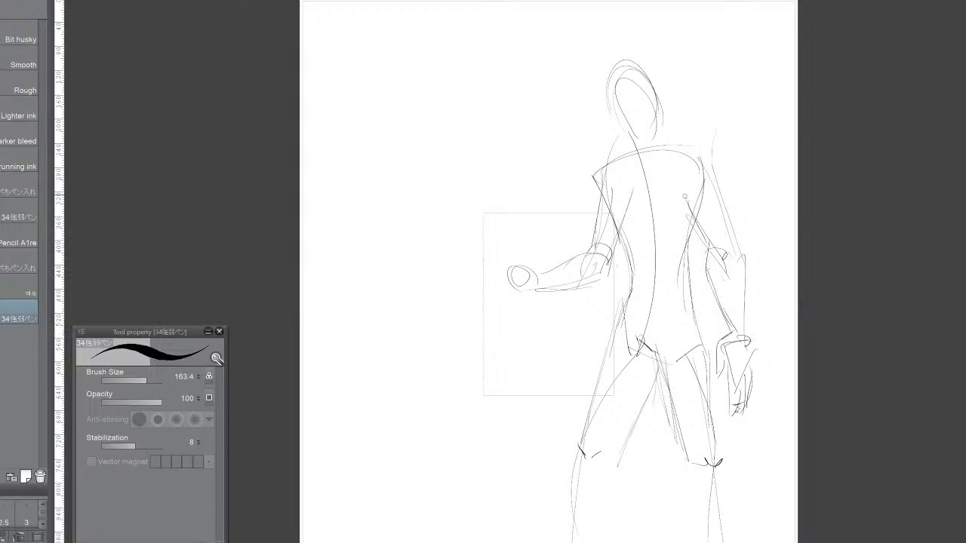
left_click_drag(698, 230, 684, 205)
Step: Draw long curved fingers and a thumb on the outstretched hand and firm up its forearm
mouse_move(597, 280)
left_mouse_down()
mouse_move(484, 292)
mouse_move(503, 298)
mouse_move(452, 257)
left_mouse_up()
mouse_move(498, 284)
left_mouse_down()
mouse_move(451, 236)
mouse_move(473, 214)
left_mouse_up()
mouse_move(490, 264)
left_mouse_down()
mouse_move(498, 196)
mouse_move(493, 253)
mouse_move(516, 268)
mouse_move(525, 262)
mouse_move(517, 246)
mouse_move(555, 270)
left_mouse_up()
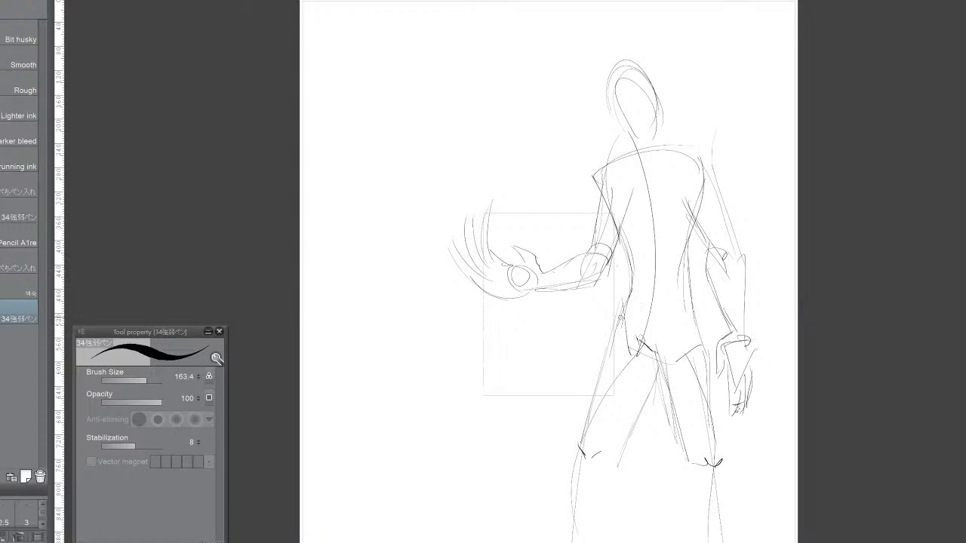
Step: Sketch a narrow coat flap hanging along the thigh and a puffy hood collar around the neck
mouse_move(619, 326)
left_mouse_down()
mouse_move(610, 459)
mouse_move(600, 385)
mouse_move(607, 311)
mouse_move(609, 448)
left_mouse_up()
left_click_drag(608, 320, 613, 446)
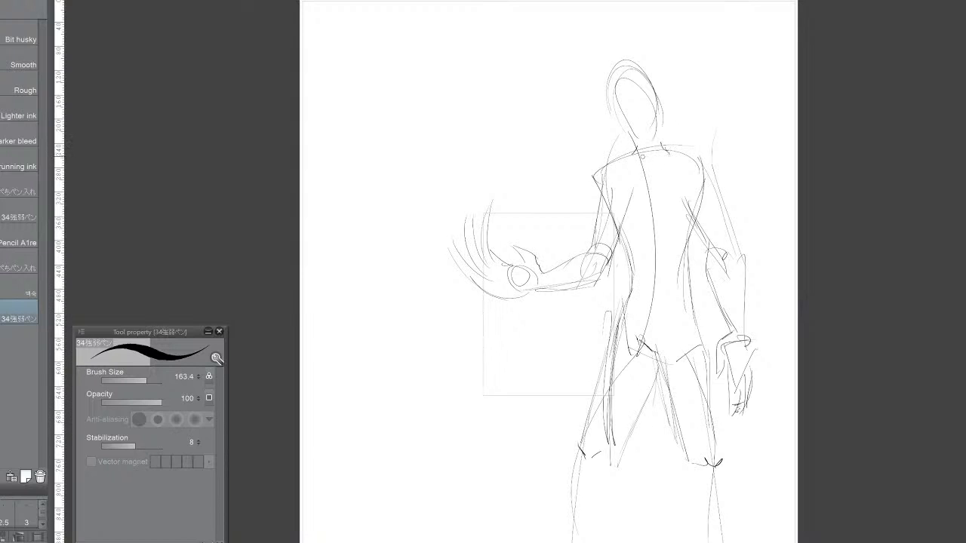
mouse_move(643, 153)
left_mouse_down()
mouse_move(625, 163)
mouse_move(670, 159)
mouse_move(662, 165)
left_mouse_up()
left_click_drag(618, 151, 597, 125)
mouse_move(670, 122)
left_mouse_down()
mouse_move(706, 142)
mouse_move(664, 163)
mouse_move(677, 154)
mouse_move(626, 158)
mouse_move(593, 128)
left_mouse_up()
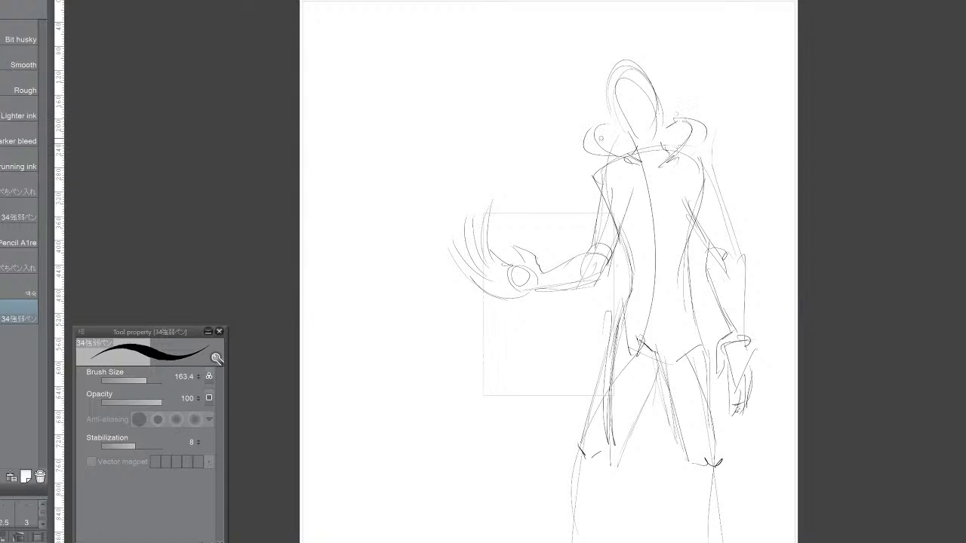
left_click_drag(598, 134, 612, 132)
Step: Redefine the head and jaw outline and add short, spiky hair around it
left_click_drag(609, 78, 611, 105)
mouse_move(636, 64)
left_mouse_down()
mouse_move(655, 83)
mouse_move(659, 131)
left_mouse_up()
mouse_move(611, 109)
left_mouse_down()
mouse_move(630, 136)
mouse_move(646, 143)
mouse_move(660, 126)
mouse_move(658, 139)
left_mouse_up()
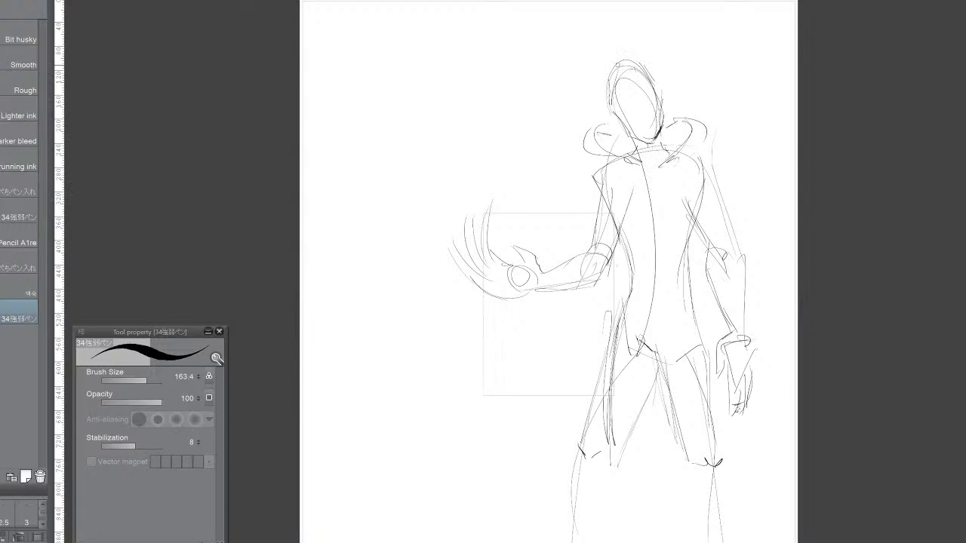
mouse_move(610, 52)
left_mouse_down()
mouse_move(588, 91)
mouse_move(598, 87)
mouse_move(595, 111)
mouse_move(616, 127)
left_mouse_up()
mouse_move(682, 96)
left_mouse_down()
mouse_move(649, 49)
mouse_move(631, 53)
mouse_move(642, 44)
left_mouse_up()
Step: Refine the inner thigh and knee of the leg below the outstretched arm and outline its shin
mouse_move(652, 398)
left_mouse_down()
mouse_move(636, 466)
mouse_move(666, 352)
mouse_move(651, 428)
mouse_move(619, 460)
left_mouse_up()
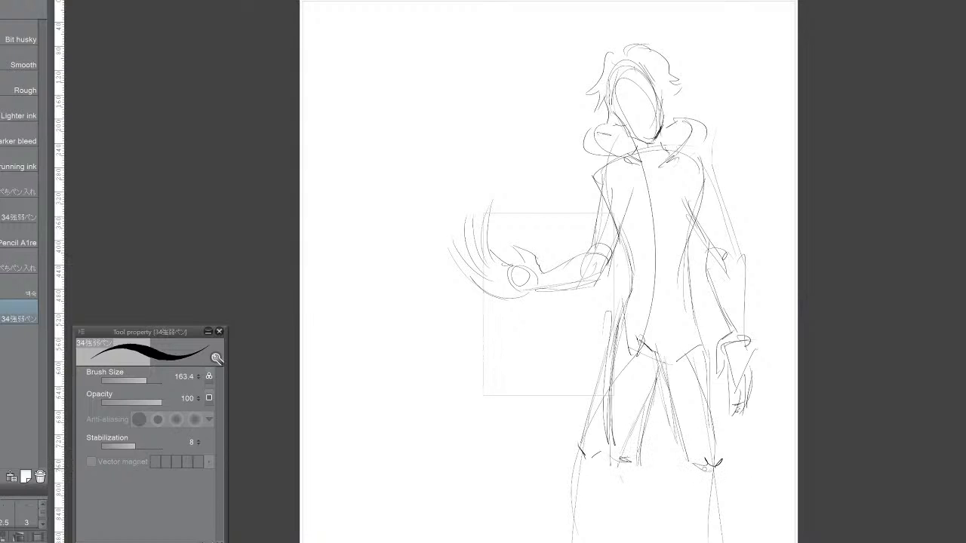
mouse_move(643, 459)
left_mouse_down()
mouse_move(648, 542)
mouse_move(641, 461)
left_mouse_up()
mouse_move(619, 542)
left_mouse_down()
mouse_move(623, 466)
mouse_move(617, 542)
left_mouse_up()
Step: Outline the lower leg on the hanging-arm side and sketch the ankle details
left_click_drag(685, 466, 686, 542)
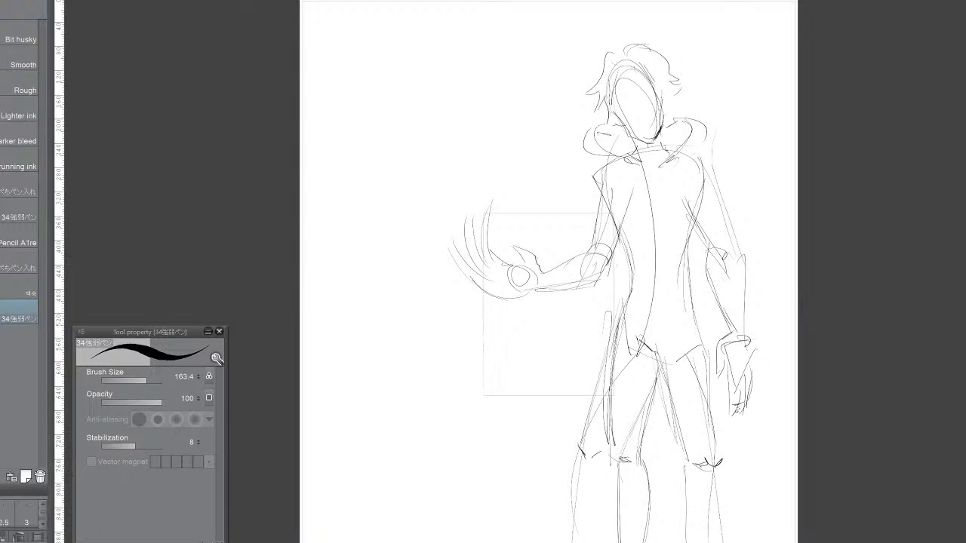
left_click_drag(687, 474, 693, 542)
left_click_drag(723, 452, 722, 542)
mouse_move(718, 472)
left_mouse_down()
mouse_move(716, 542)
mouse_move(700, 535)
mouse_move(721, 540)
left_mouse_up()
mouse_move(697, 538)
left_mouse_down()
mouse_move(713, 542)
mouse_move(696, 542)
left_mouse_up()
key("x")
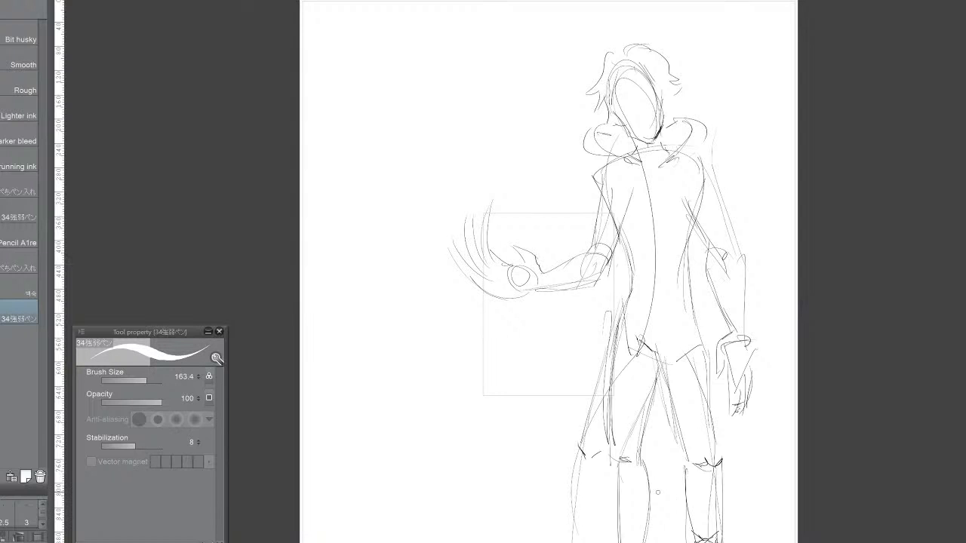
key("x")
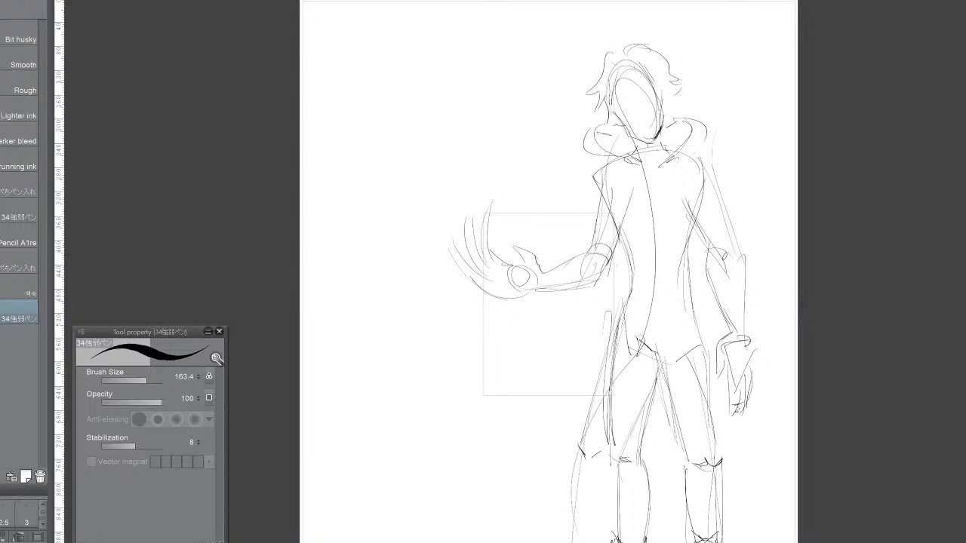
Step: Add long flowing coat-tail lines between the legs and down both sides of the hips
left_click_drag(644, 540, 663, 439)
mouse_move(651, 536)
left_mouse_down()
mouse_move(650, 447)
mouse_move(665, 353)
left_mouse_up()
left_click_drag(626, 457, 627, 297)
mouse_move(616, 399)
left_mouse_down()
mouse_move(610, 387)
mouse_move(641, 294)
left_mouse_up()
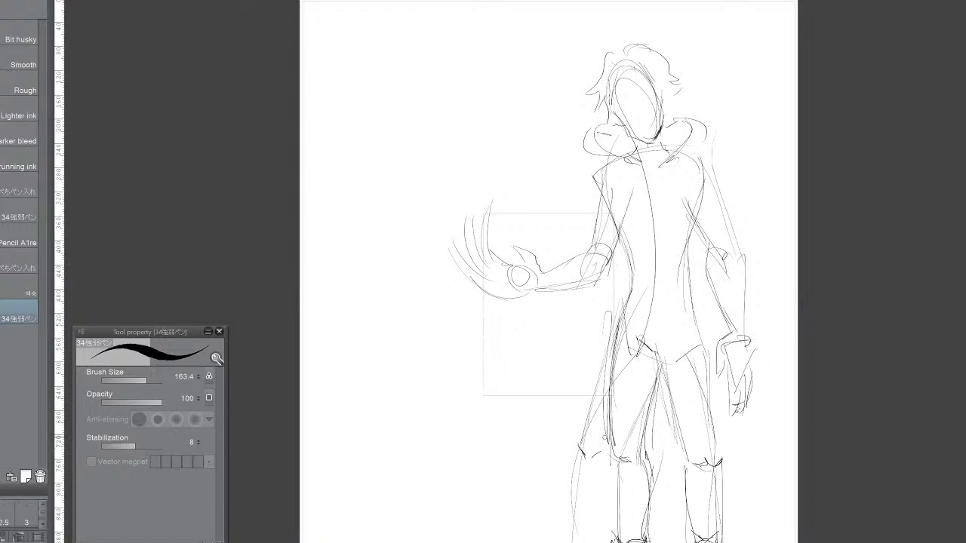
mouse_move(695, 311)
left_mouse_down()
mouse_move(719, 466)
mouse_move(717, 438)
left_mouse_up()
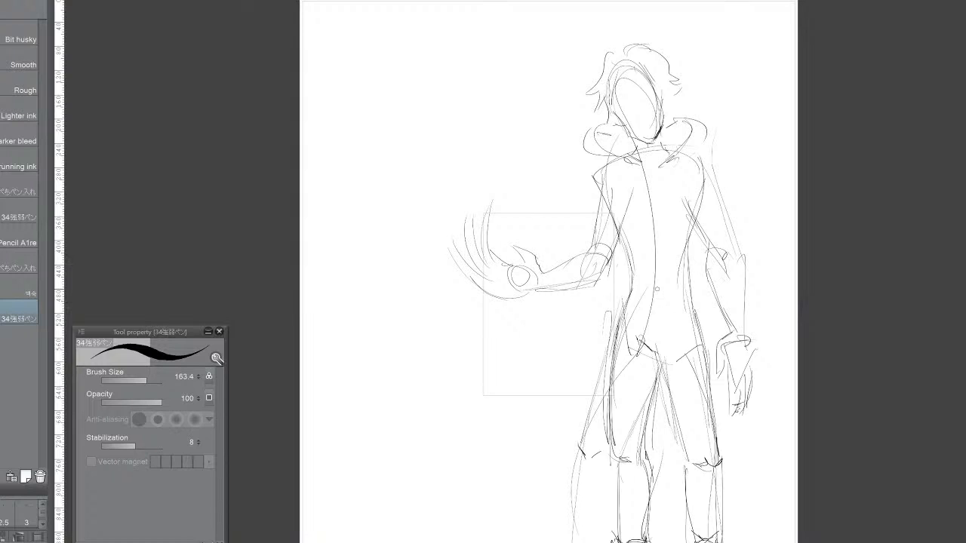
Step: Move the sketch layer up so the head sits near the canvas's upper edge, and return to the pen
key("k")
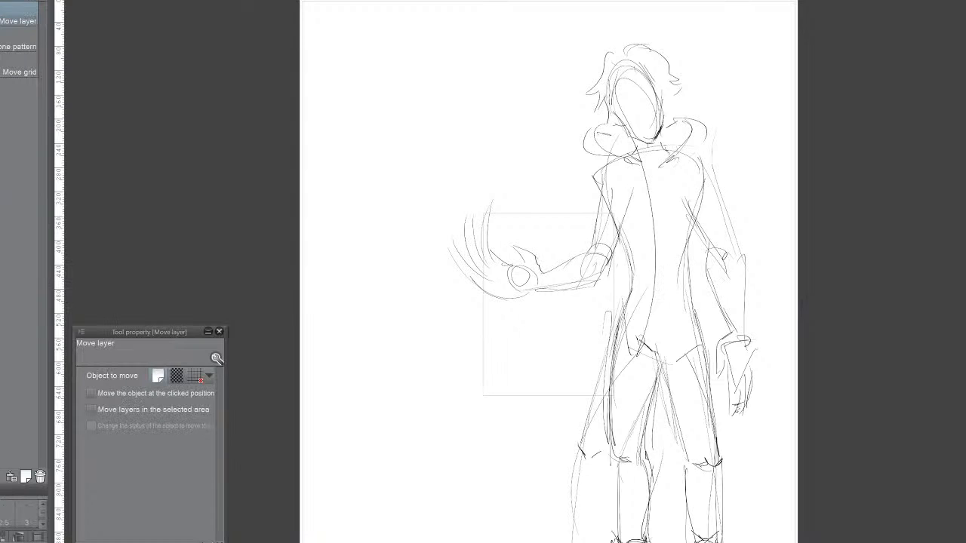
left_click_drag(655, 239, 645, 185)
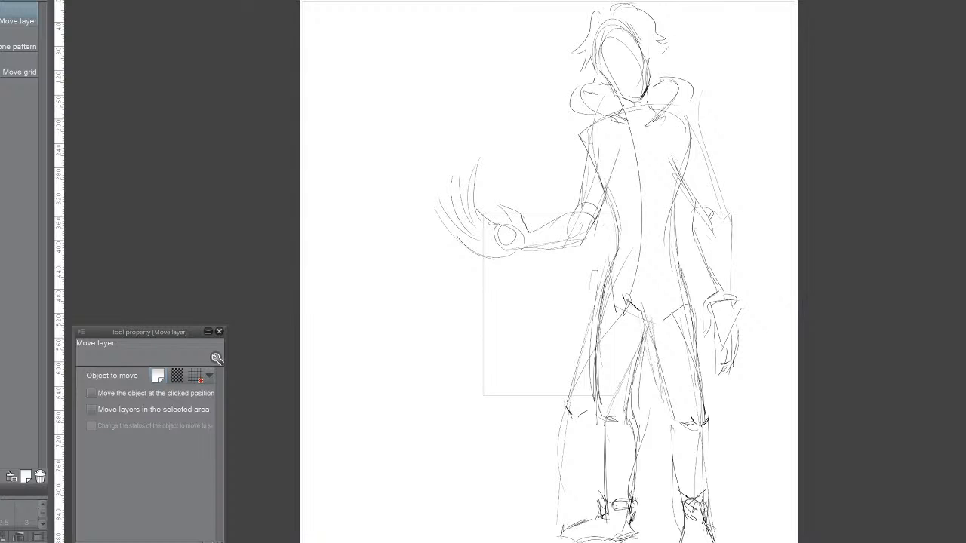
key("p")
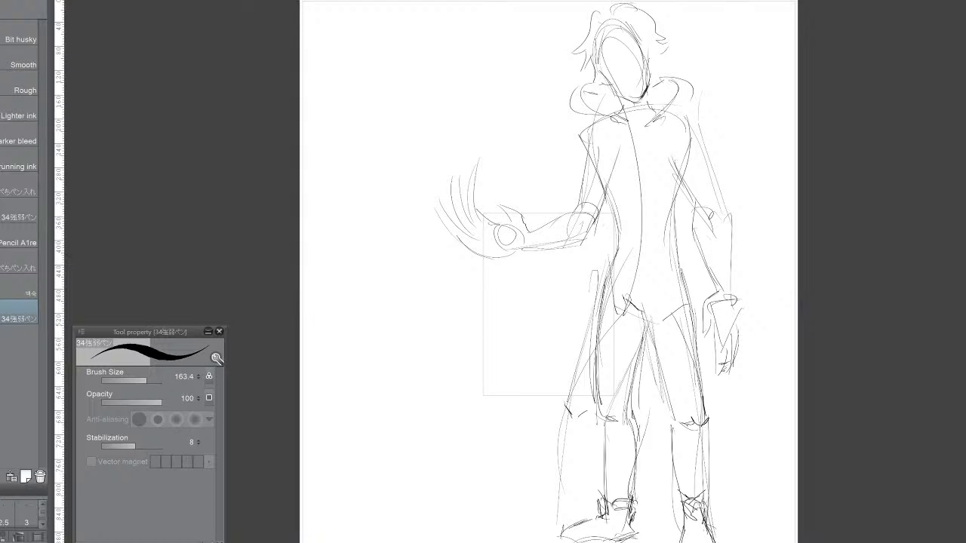
Step: Create a new comic canvas Comic4 with an 800.00 by 800.00 binding size and the basic expression colour set to Color
key("ctrl+n")
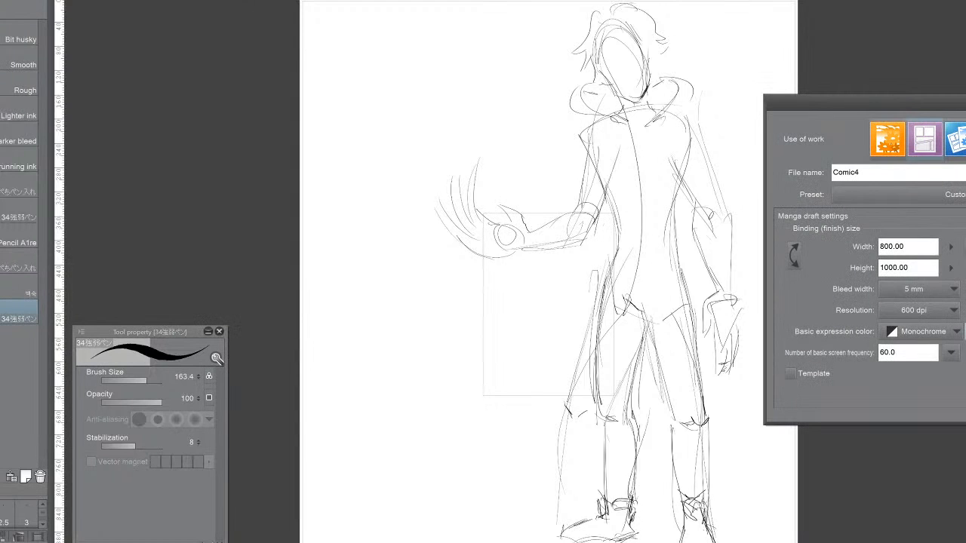
left_click_drag(885, 268, 869, 275)
left_click(943, 337)
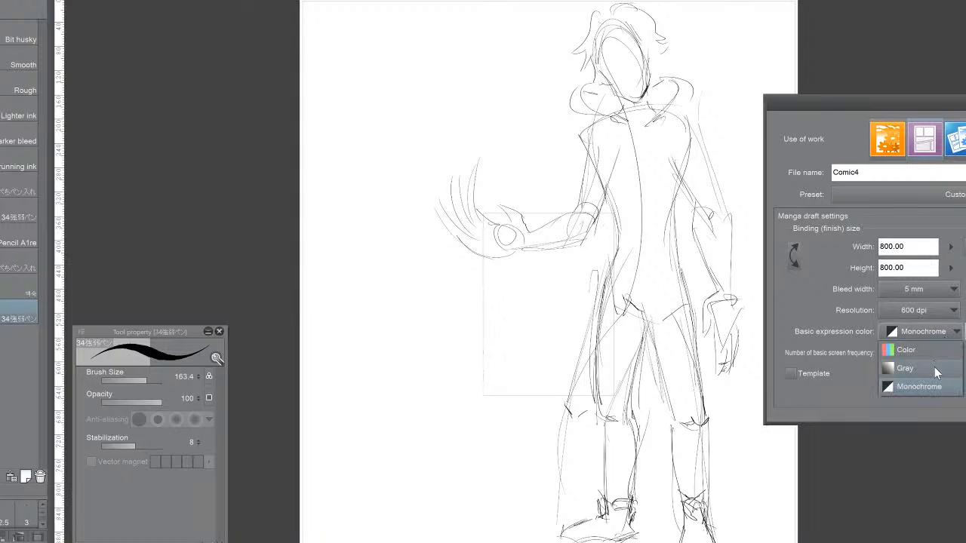
left_click(940, 351)
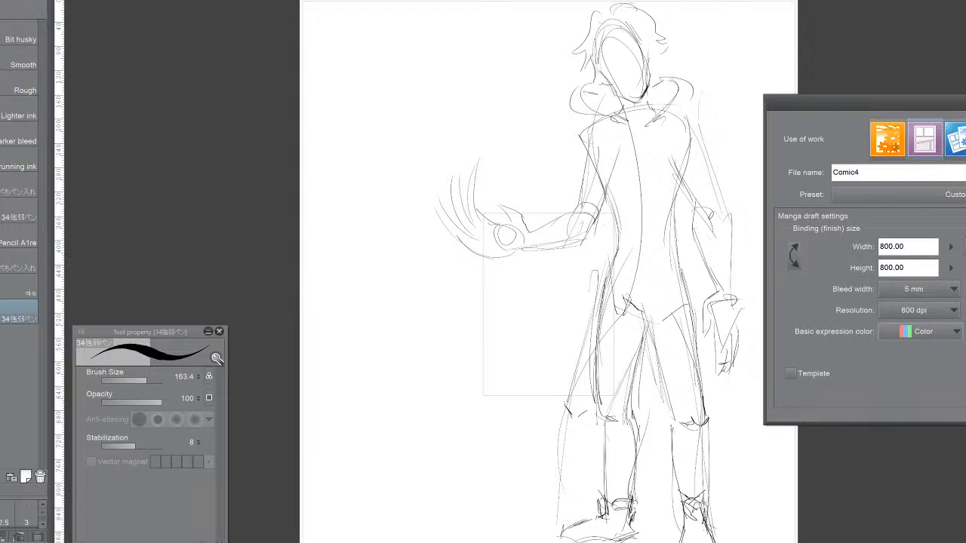
key("Return")
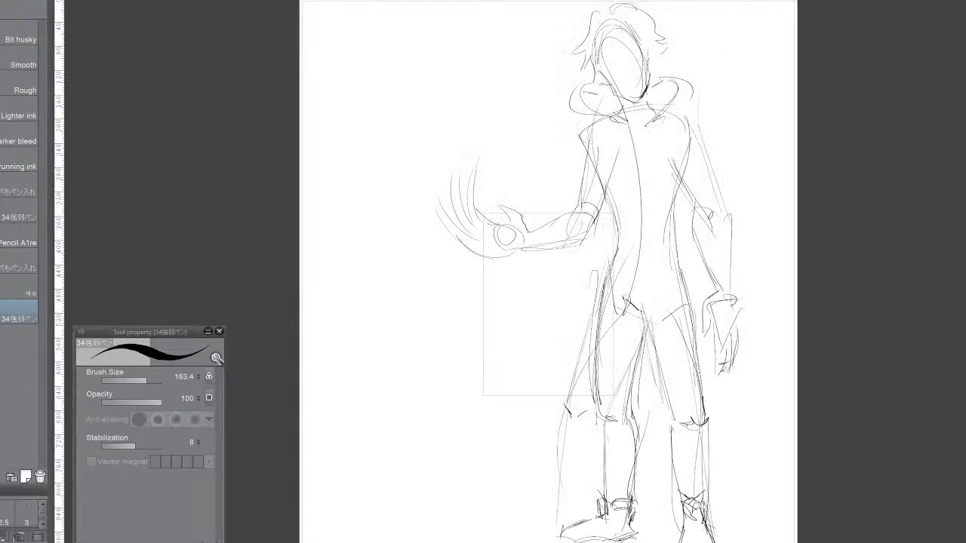
Step: Detach the Comic3 sketch into a floating window, place it over the new canvas and enlarge it
mouse_move(715, 6)
left_mouse_down()
mouse_move(598, 141)
mouse_move(390, 188)
left_mouse_up()
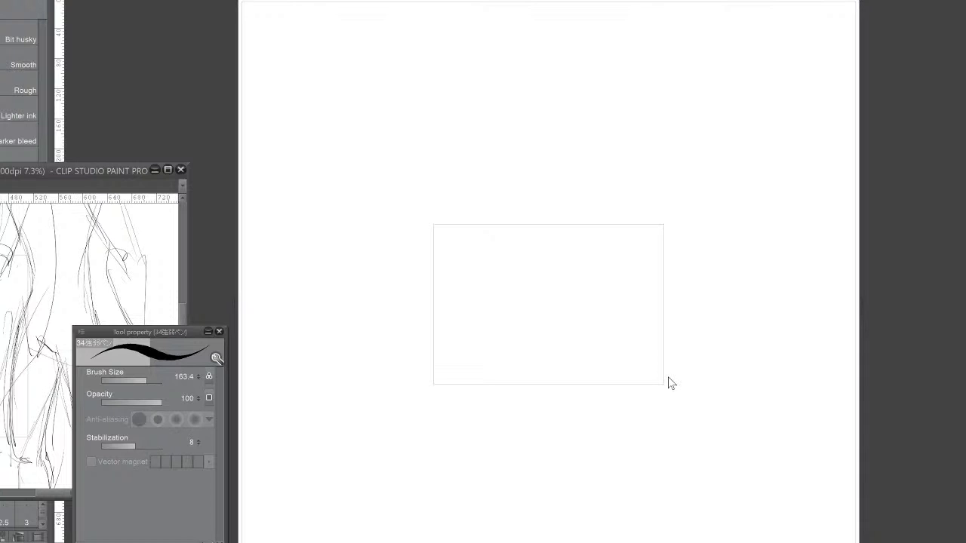
mouse_move(59, 171)
left_mouse_down()
mouse_move(172, 167)
mouse_move(568, 45)
left_mouse_up()
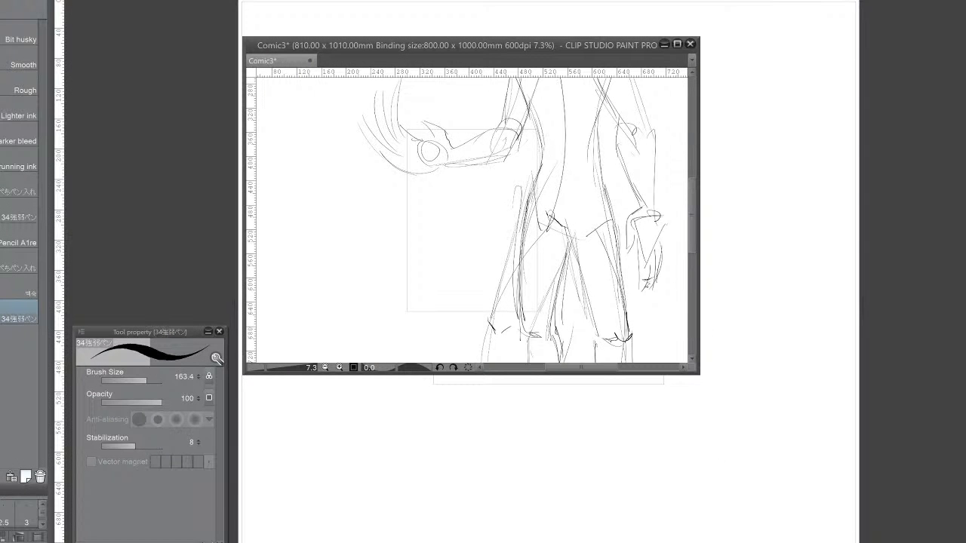
left_click_drag(698, 373, 923, 542)
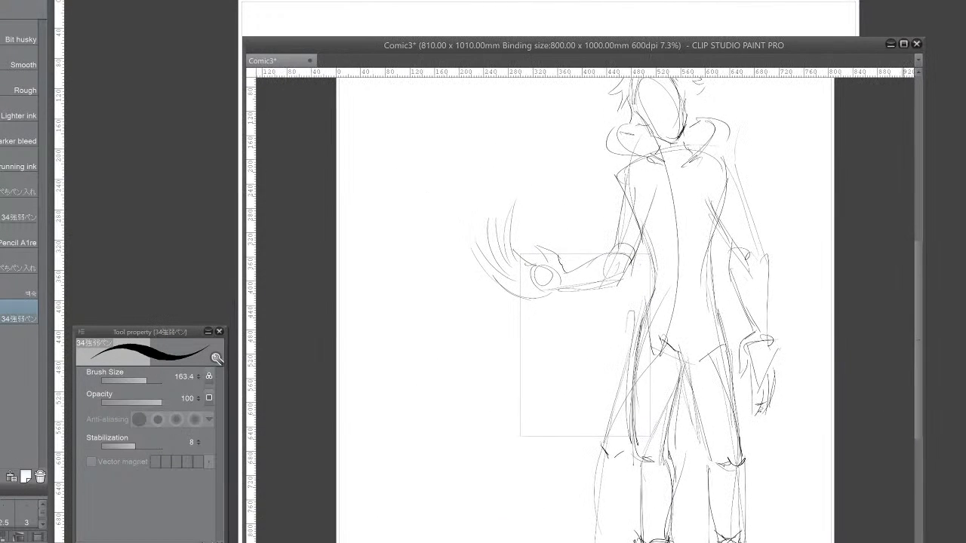
Step: Select the whole sketched figure in Comic3 with a rectangular selection
key("m")
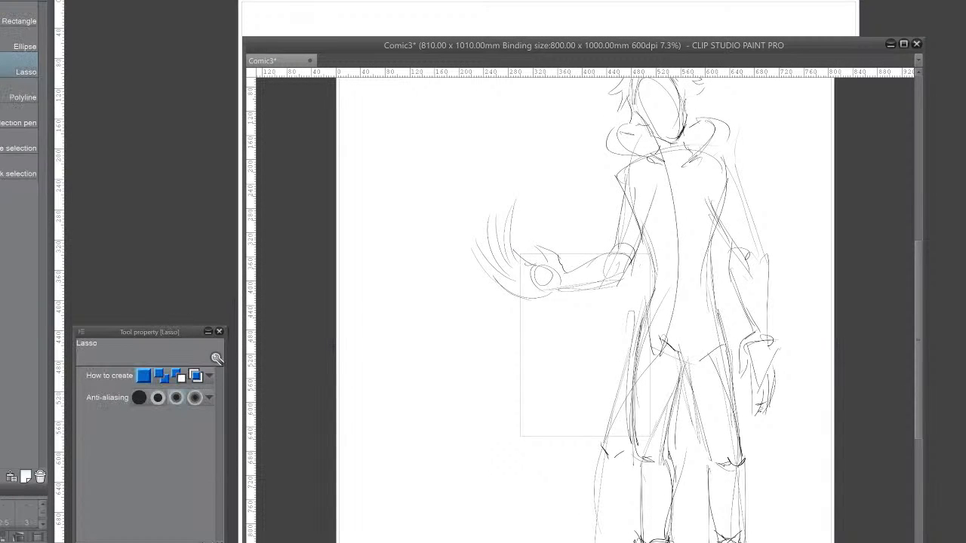
left_click(19, 20)
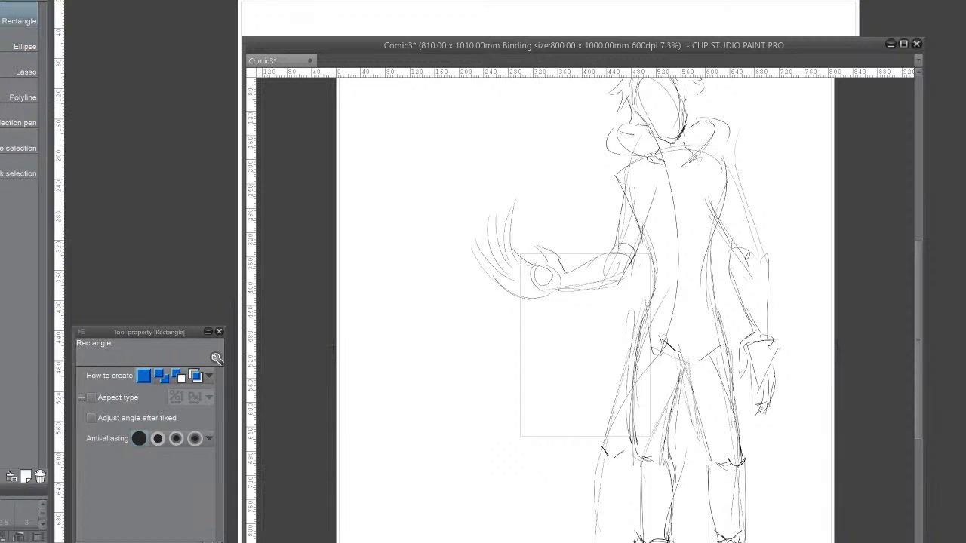
left_click_drag(459, 542, 806, 180)
scroll(811, 100, "up", 3)
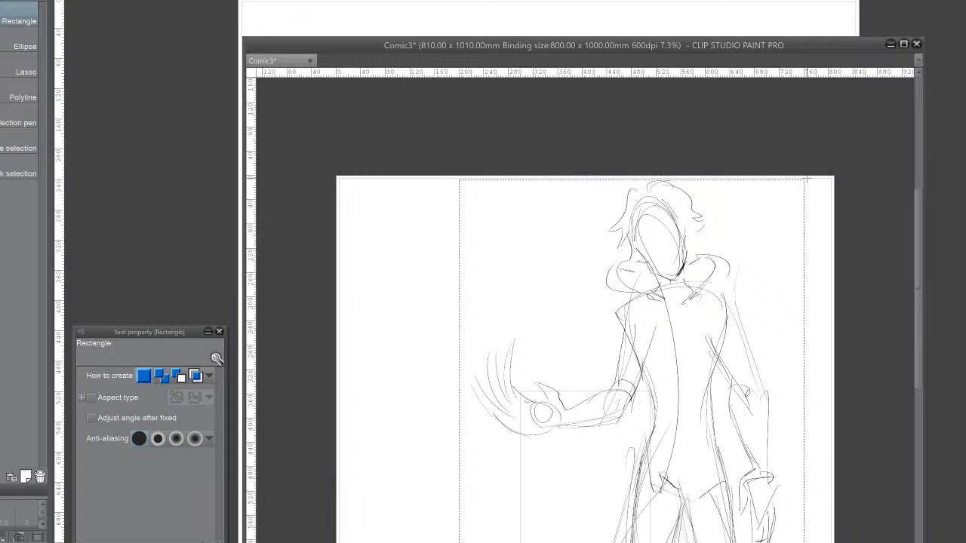
left_click(776, 13)
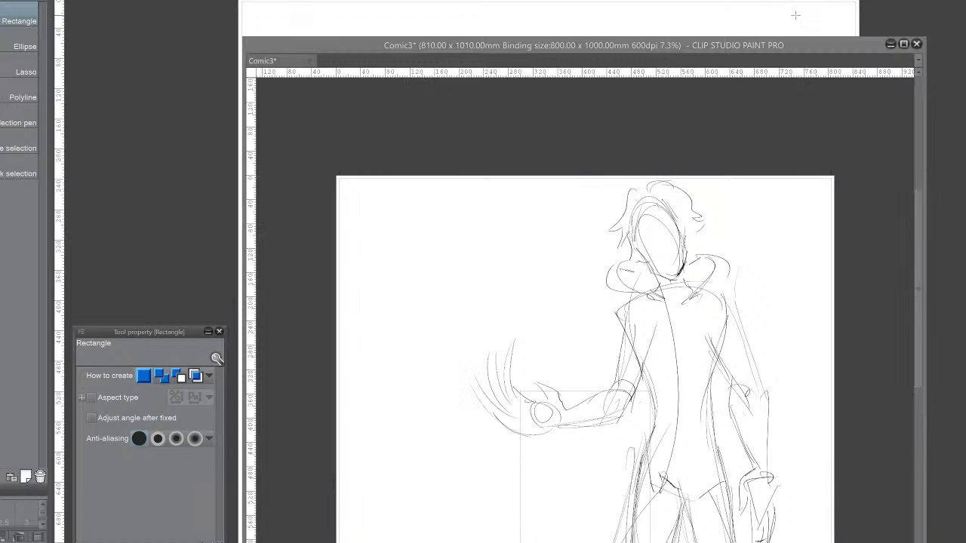
left_click(890, 44)
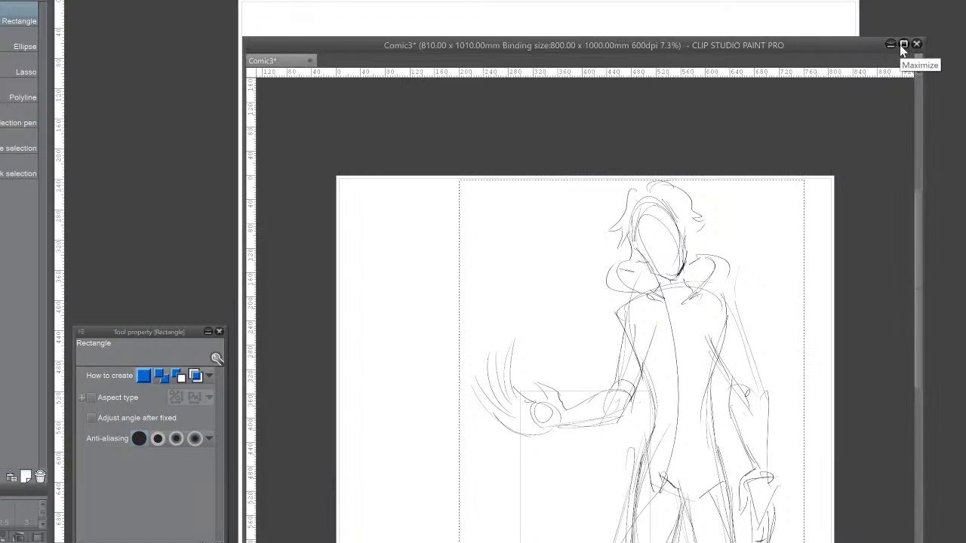
Step: Minimize the Comic3 window and scale the copied figure on the new canvas down to 79%, anchored at its upper-right corner
left_click(891, 43)
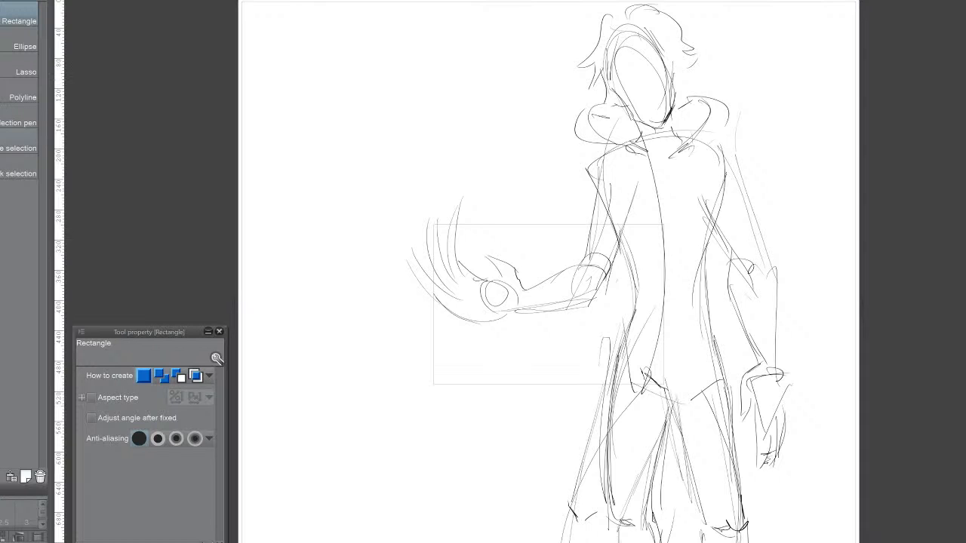
left_click_drag(363, 1, 866, 542)
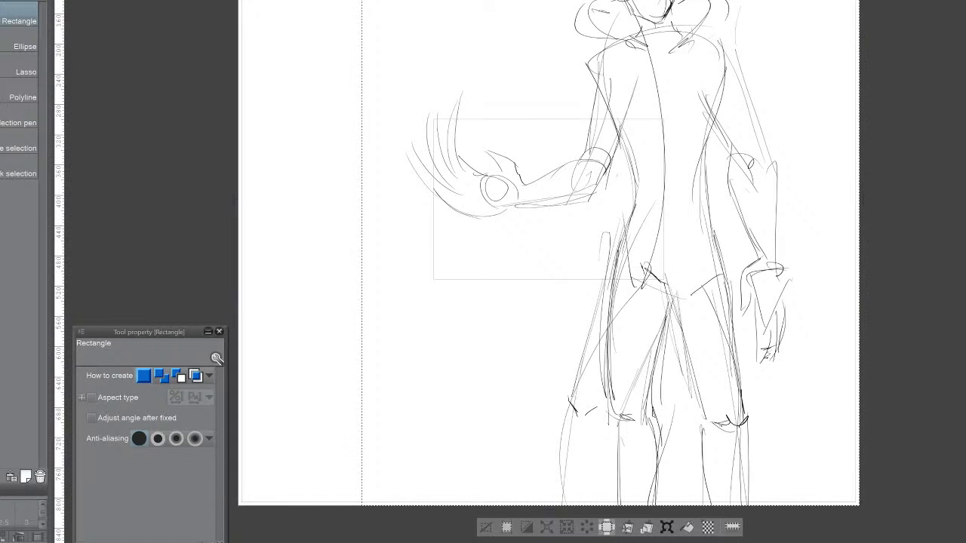
left_click(666, 527)
left_click(664, 527)
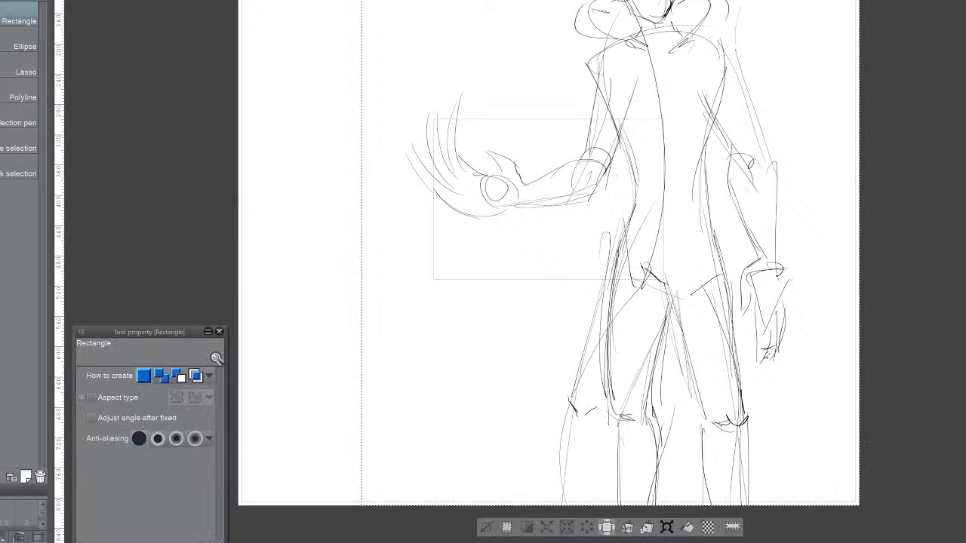
left_click(667, 527)
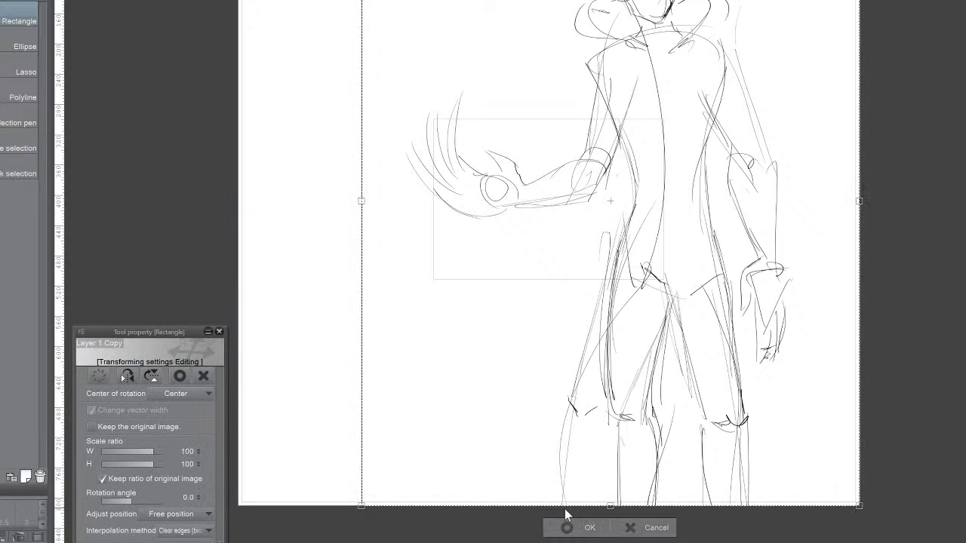
left_click_drag(365, 507, 468, 378)
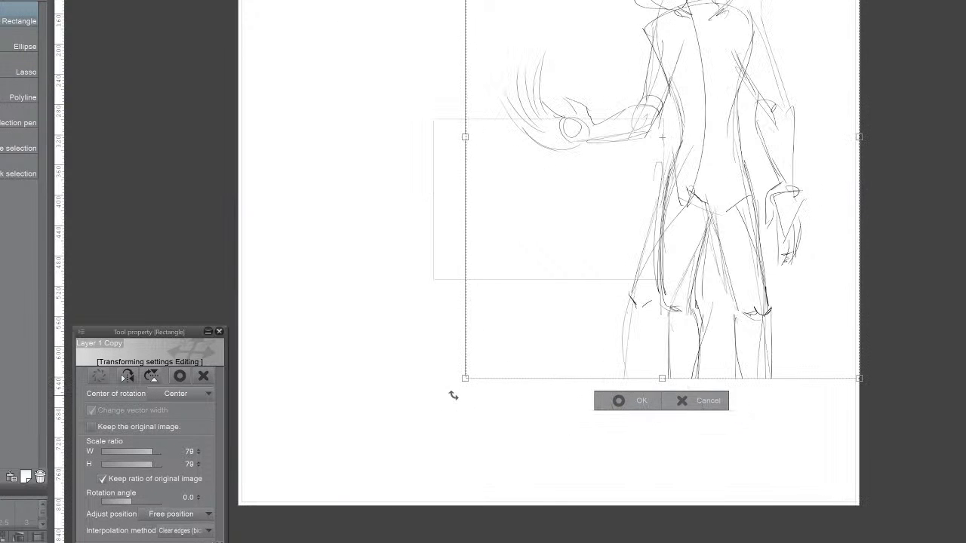
left_click(637, 406)
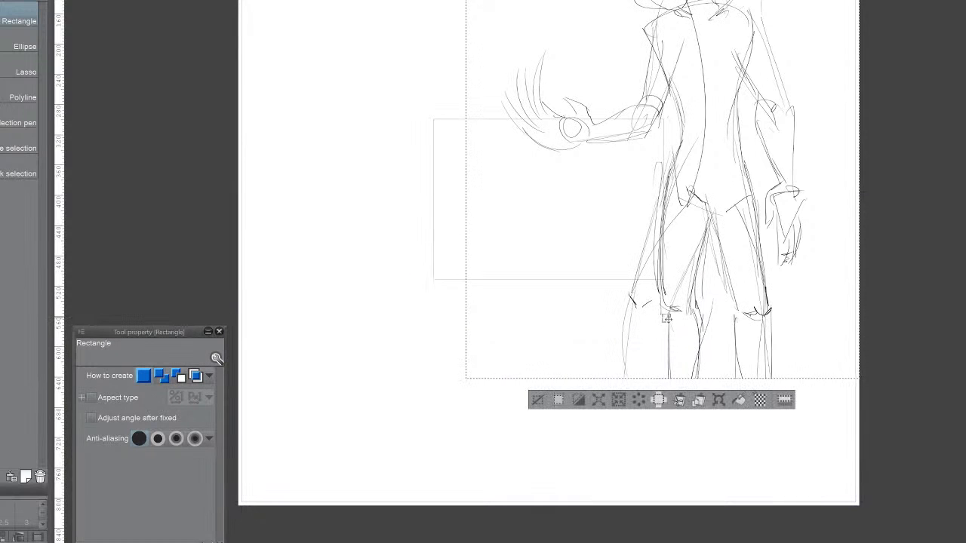
left_click(729, 452)
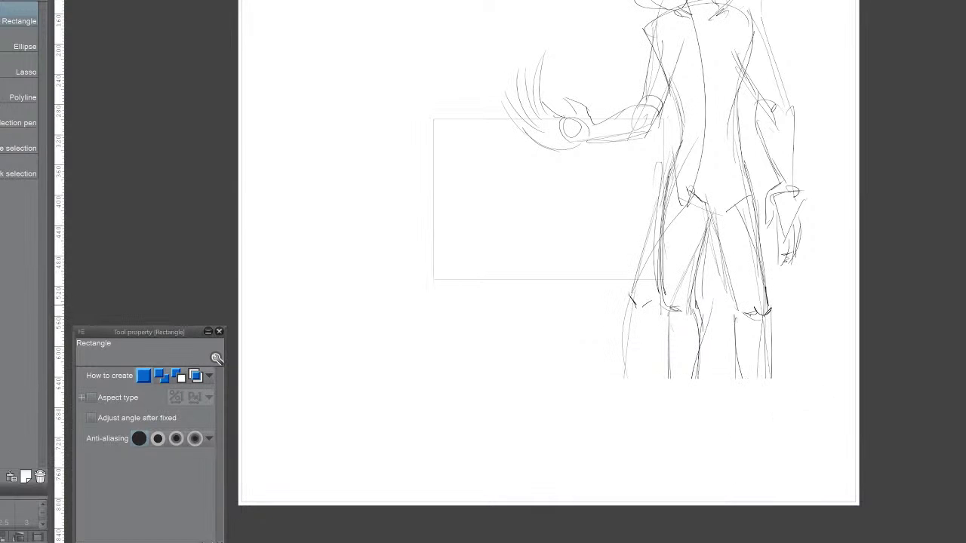
Step: Sketch the knee, lower leg and foot of the figure's left-hand leg with the 163.4 size pen
scroll(549, 272, "up", 3)
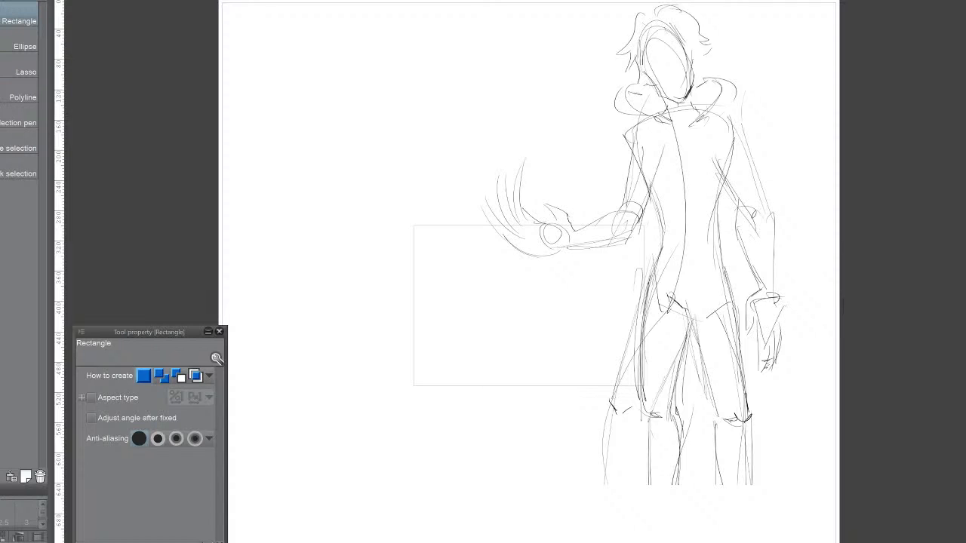
key("p")
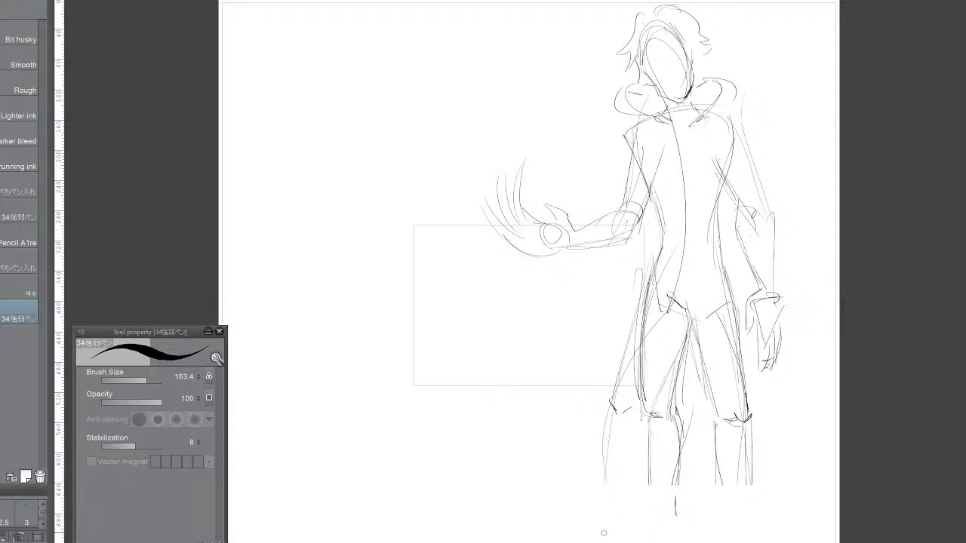
mouse_move(601, 532)
left_mouse_down()
mouse_move(661, 542)
mouse_move(649, 541)
mouse_move(668, 532)
mouse_move(628, 537)
mouse_move(674, 537)
left_mouse_up()
mouse_move(657, 459)
left_mouse_down()
mouse_move(647, 522)
mouse_move(645, 430)
mouse_move(652, 478)
left_mouse_up()
mouse_move(648, 445)
left_mouse_down()
mouse_move(677, 446)
mouse_move(683, 471)
mouse_move(670, 507)
left_mouse_up()
left_click_drag(687, 455, 671, 532)
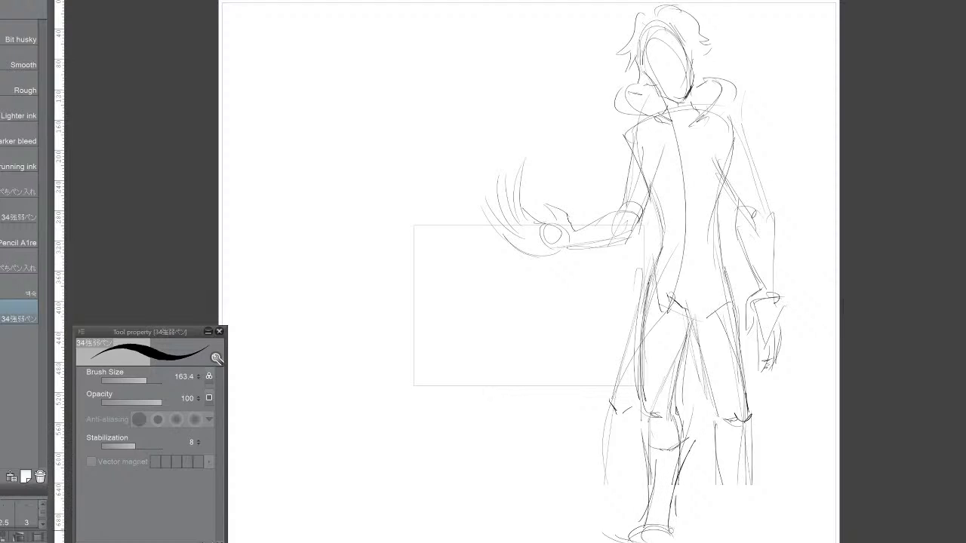
mouse_move(675, 495)
left_mouse_down()
mouse_move(678, 533)
mouse_move(670, 538)
left_mouse_up()
left_click_drag(631, 523, 620, 537)
left_click_drag(666, 537, 677, 526)
Step: Add inner-thigh strokes and sketch the belt line and the coat's centre opening down the torso
left_click_drag(675, 399, 688, 340)
mouse_move(675, 383)
left_mouse_down()
mouse_move(688, 320)
mouse_move(718, 287)
left_mouse_up()
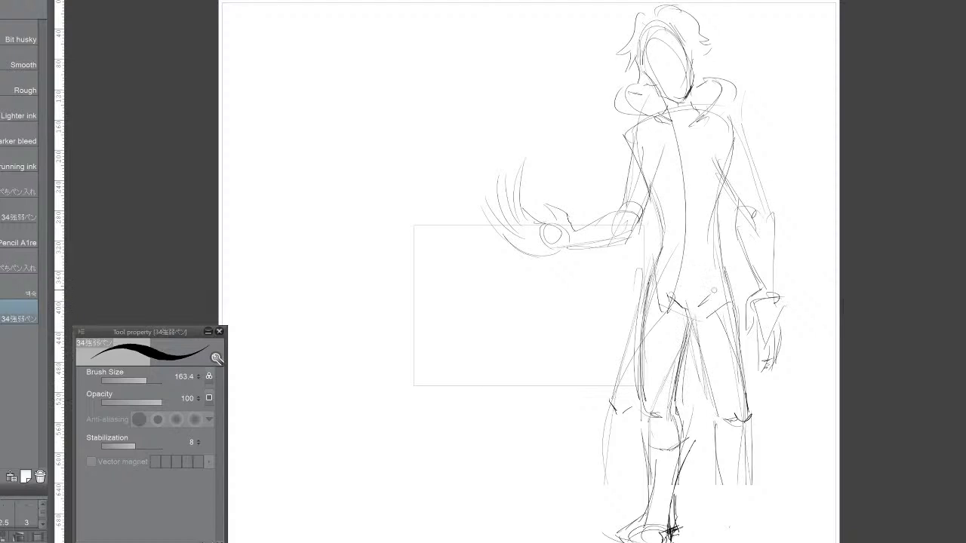
left_click_drag(658, 268, 723, 271)
mouse_move(659, 258)
left_mouse_down()
mouse_move(726, 265)
mouse_move(669, 259)
left_mouse_up()
mouse_move(696, 122)
left_mouse_down()
mouse_move(664, 119)
mouse_move(680, 133)
mouse_move(677, 214)
left_mouse_up()
mouse_move(679, 151)
left_mouse_down()
mouse_move(684, 247)
mouse_move(743, 336)
left_mouse_up()
Step: Sketch the coat's skirt flaring from the waist on both sides and its hem at the knees
mouse_move(687, 264)
left_mouse_down()
mouse_move(728, 323)
mouse_move(645, 312)
left_mouse_up()
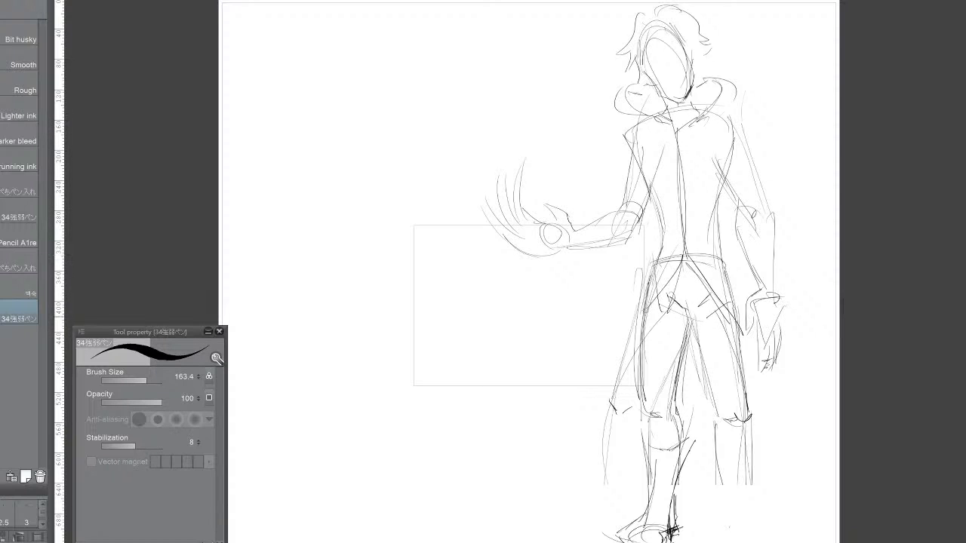
left_click_drag(683, 240, 617, 400)
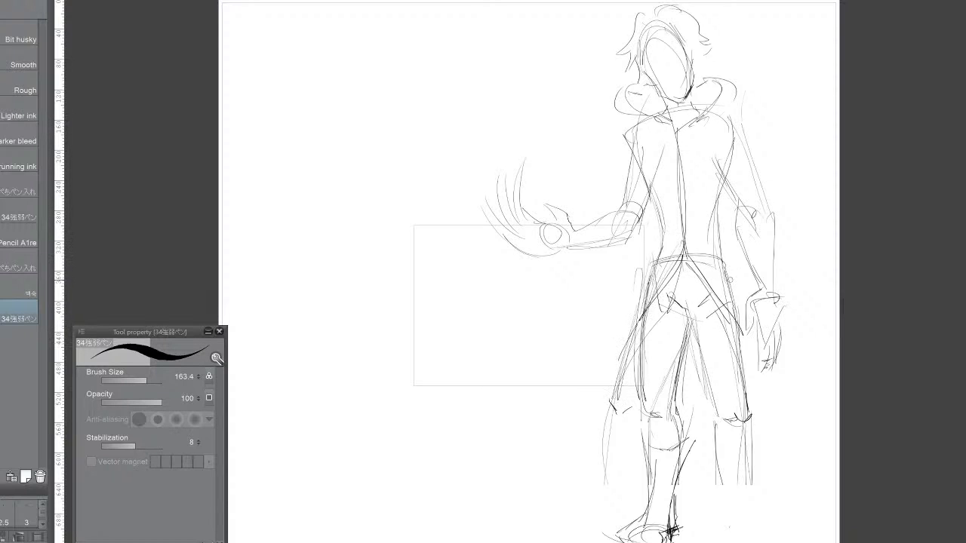
left_click_drag(717, 274, 760, 412)
mouse_move(678, 406)
left_mouse_down()
mouse_move(714, 412)
mouse_move(700, 412)
mouse_move(688, 361)
mouse_move(696, 368)
left_mouse_up()
left_click_drag(617, 412, 643, 403)
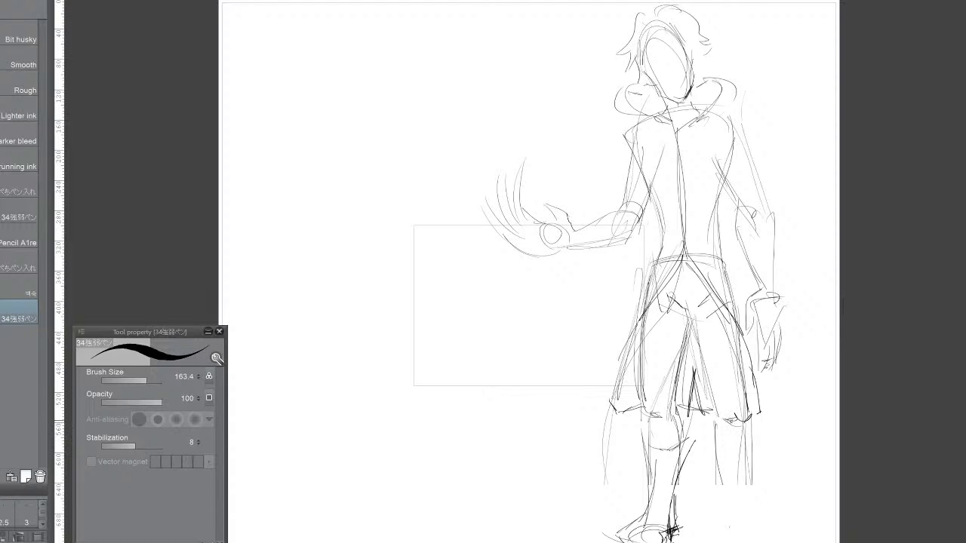
Step: Sketch the lower leg, ankle and foot of the figure's right-hand leg below the coat hem
mouse_move(739, 424)
left_mouse_down()
mouse_move(762, 524)
mouse_move(753, 536)
mouse_move(762, 530)
mouse_move(745, 518)
mouse_move(753, 521)
mouse_move(751, 506)
mouse_move(764, 536)
mouse_move(735, 505)
mouse_move(720, 424)
left_mouse_up()
mouse_move(734, 514)
left_mouse_down()
mouse_move(717, 431)
mouse_move(757, 485)
mouse_move(760, 424)
mouse_move(762, 502)
left_mouse_up()
left_click_drag(753, 415, 762, 534)
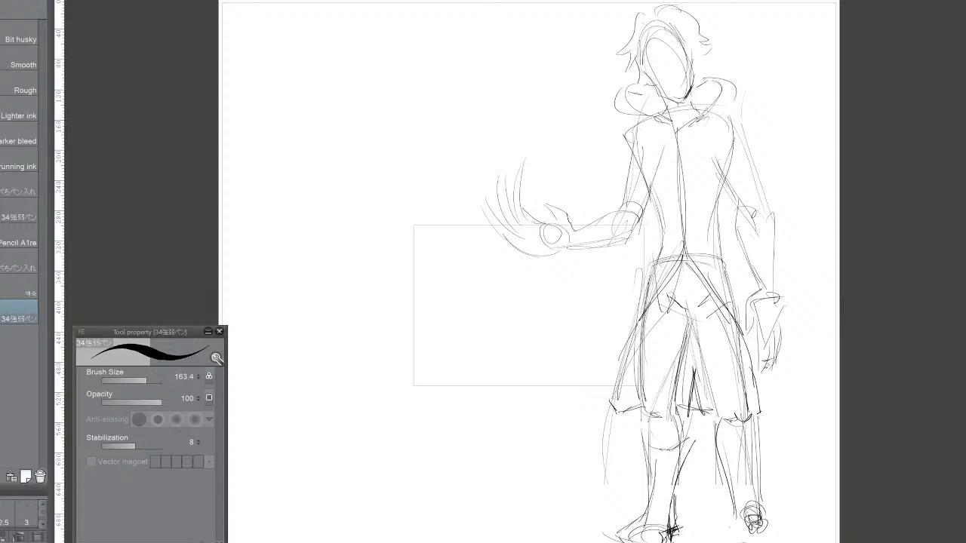
mouse_move(732, 527)
left_mouse_down()
mouse_move(742, 540)
mouse_move(733, 526)
left_mouse_up()
mouse_move(785, 540)
left_mouse_down()
mouse_move(764, 511)
mouse_move(727, 531)
mouse_move(733, 510)
mouse_move(720, 464)
left_mouse_up()
left_click_drag(741, 510, 712, 436)
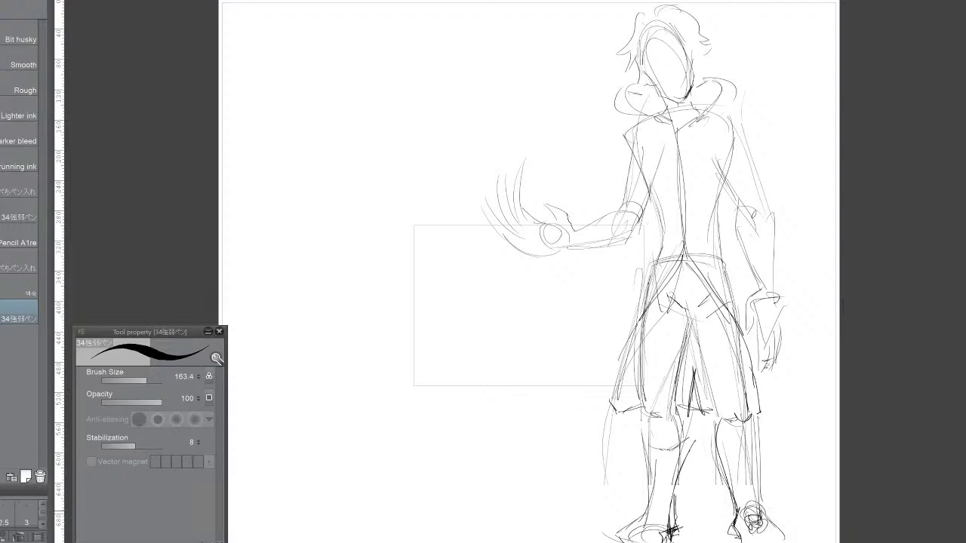
mouse_move(756, 498)
left_mouse_down()
mouse_move(772, 532)
mouse_move(789, 541)
left_mouse_up()
Step: Rework the left-hand foot by erasing its messy strokes and redrawing its outline with the pen
left_click_drag(629, 524, 610, 542)
left_click_drag(652, 510, 608, 542)
left_click_drag(676, 531, 660, 542)
key("e")
mouse_move(649, 519)
left_mouse_down()
mouse_move(627, 530)
mouse_move(659, 529)
mouse_move(654, 537)
mouse_move(669, 499)
left_mouse_up()
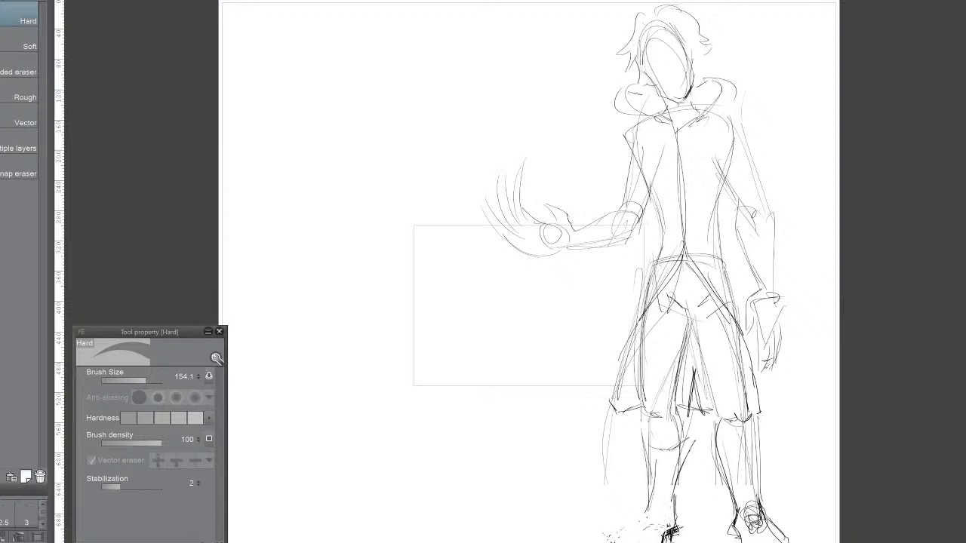
key("p")
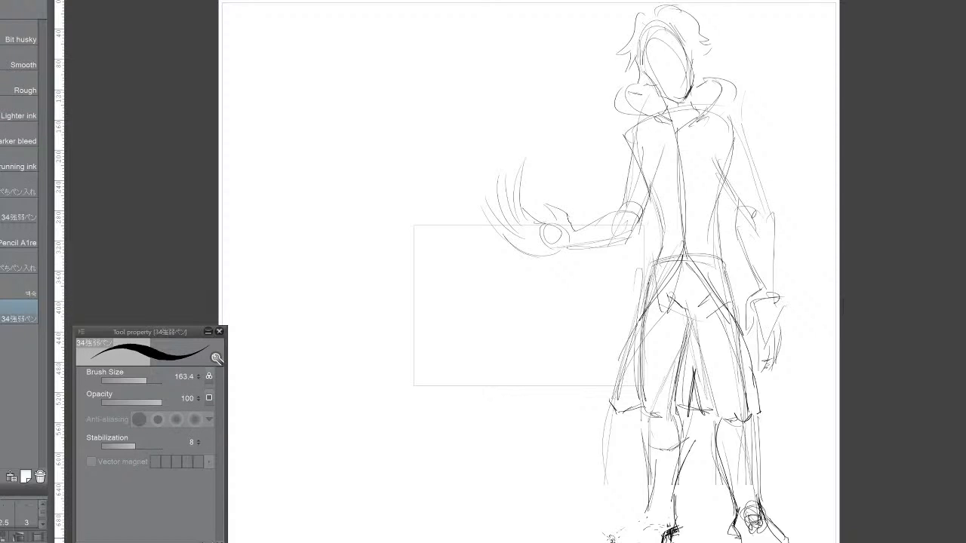
mouse_move(613, 540)
left_mouse_down()
mouse_move(658, 517)
mouse_move(642, 502)
mouse_move(663, 524)
left_mouse_up()
Step: Sketch a boot cuff on the right-hand leg and a darker boot outline with a cuff on the left-hand leg
mouse_move(739, 455)
left_mouse_down()
mouse_move(763, 441)
mouse_move(768, 523)
left_mouse_up()
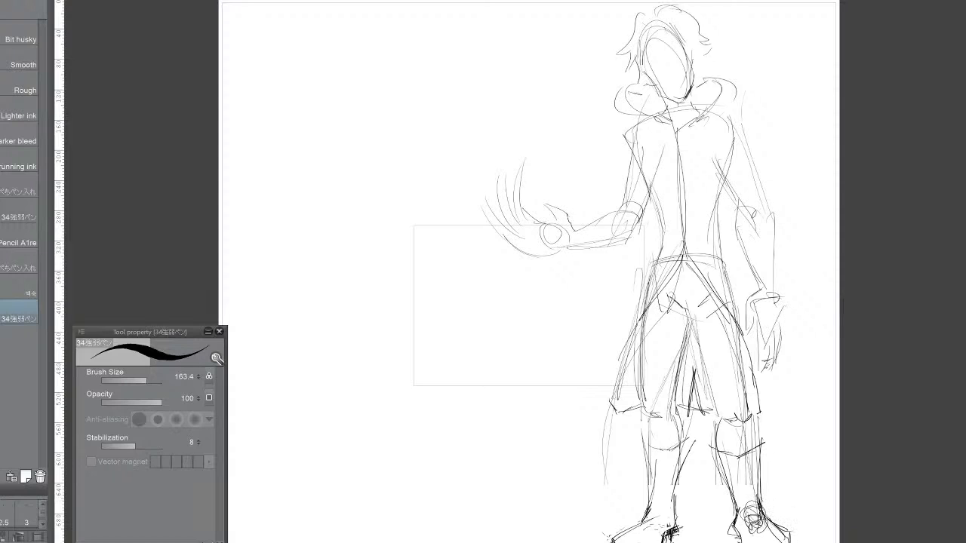
mouse_move(738, 542)
left_mouse_down()
mouse_move(732, 521)
mouse_move(729, 540)
left_mouse_up()
left_click_drag(639, 527, 635, 528)
mouse_move(647, 450)
left_mouse_down()
mouse_move(647, 507)
mouse_move(643, 469)
left_mouse_up()
left_click_drag(699, 450, 650, 450)
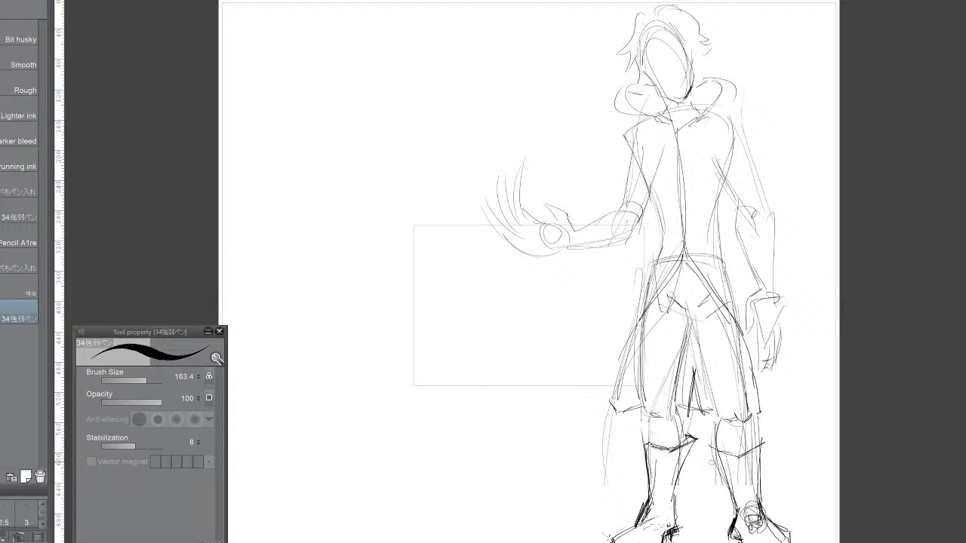
Step: Darken the shaft outline of the right-hand boot and reinforce the edges of both boot cuffs
mouse_move(711, 457)
left_mouse_down()
mouse_move(708, 440)
mouse_move(740, 511)
left_mouse_up()
left_click_drag(726, 477, 736, 524)
mouse_move(768, 468)
left_mouse_down()
mouse_move(765, 445)
mouse_move(761, 501)
left_mouse_up()
left_click_drag(764, 448, 762, 497)
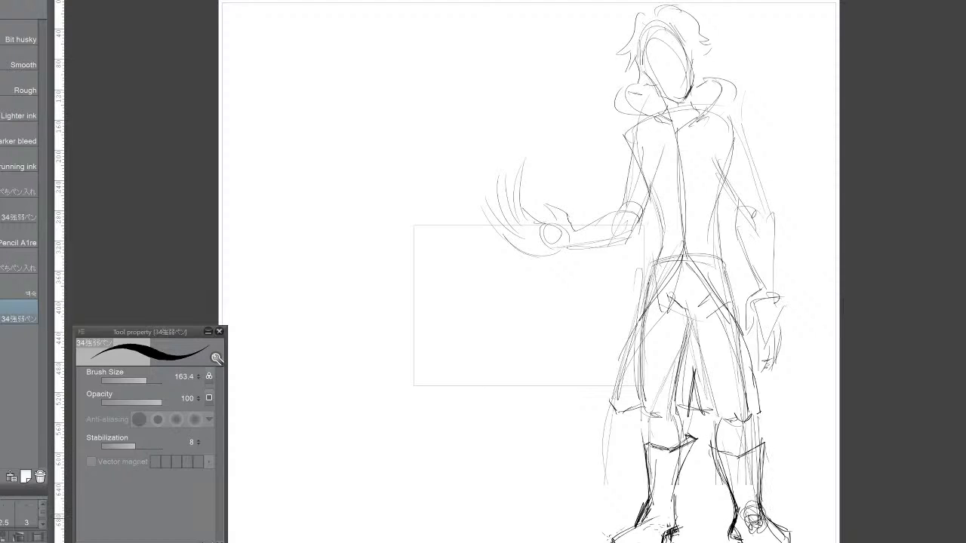
left_click_drag(643, 438, 643, 460)
left_click_drag(717, 442, 720, 477)
Step: Darken the trouser contours along the thighs and the crotch folds beneath the open coat
mouse_move(647, 417)
left_mouse_down()
mouse_move(649, 451)
mouse_move(646, 314)
left_mouse_up()
left_click_drag(644, 379, 650, 307)
mouse_move(732, 327)
left_mouse_down()
mouse_move(752, 411)
mouse_move(746, 367)
mouse_move(743, 385)
mouse_move(696, 343)
mouse_move(692, 308)
left_mouse_up()
mouse_move(694, 348)
left_mouse_down()
mouse_move(696, 309)
mouse_move(653, 288)
left_mouse_up()
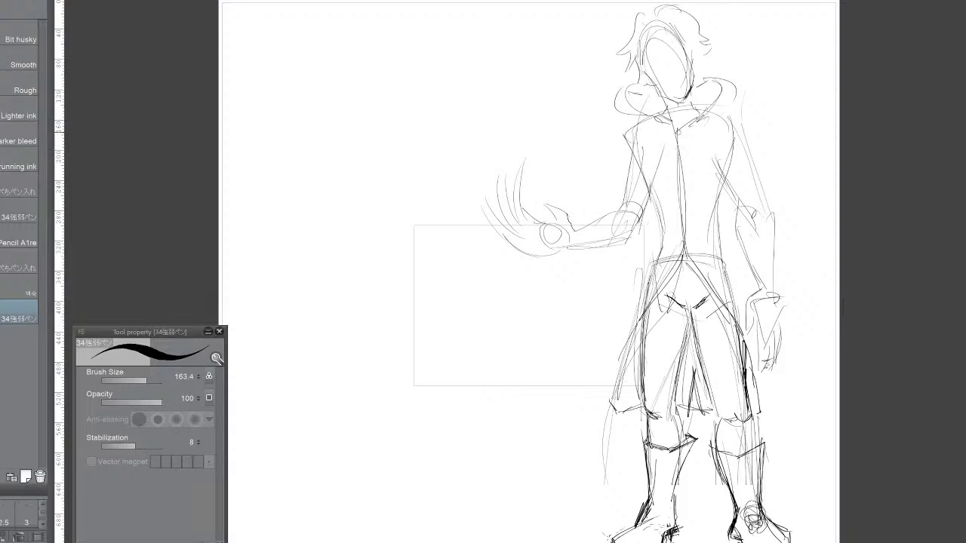
Step: Sketch the coat's front edge and the lapels spreading from the chest toward both shoulders
mouse_move(680, 129)
left_mouse_down()
mouse_move(661, 276)
mouse_move(683, 134)
left_mouse_up()
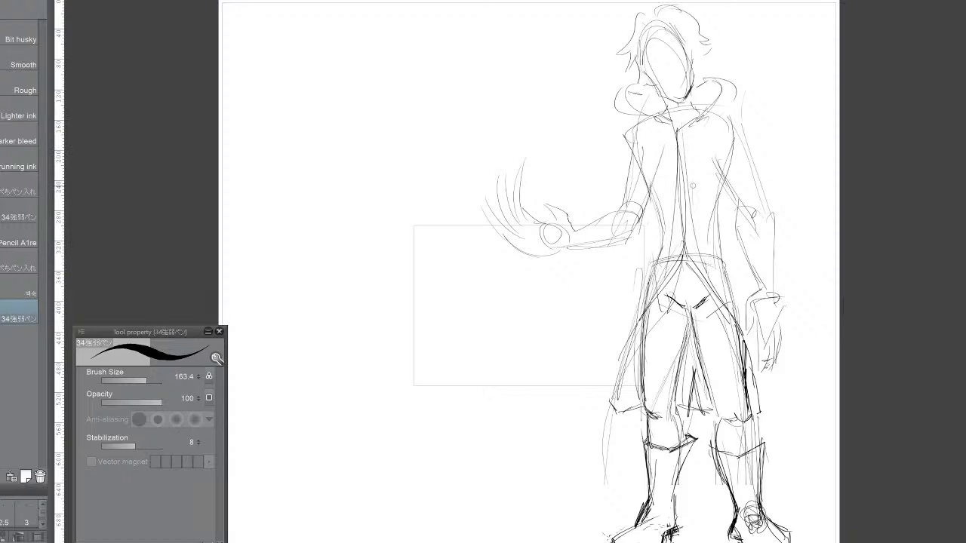
left_click_drag(696, 191, 682, 157)
mouse_move(713, 110)
left_mouse_down()
mouse_move(681, 161)
mouse_move(639, 119)
mouse_move(661, 143)
left_mouse_up()
left_click_drag(696, 143, 745, 121)
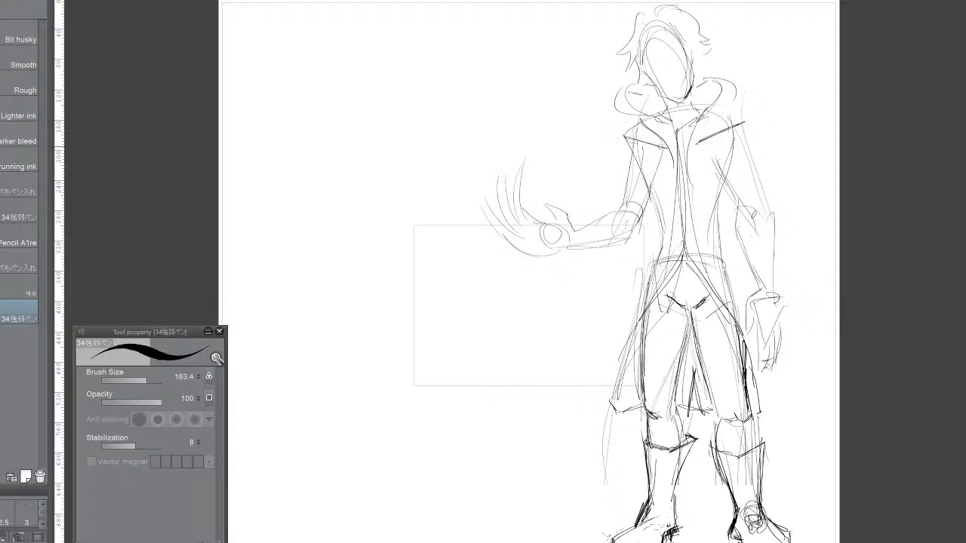
Step: Add hanging fringe to both shoulders, firm up the pointed lapels and draw a small rectangular pocket on the chest
left_click_drag(623, 139, 631, 156)
left_click_drag(738, 124, 737, 145)
mouse_move(743, 123)
left_mouse_down()
mouse_move(741, 147)
mouse_move(752, 138)
left_mouse_up()
mouse_move(624, 140)
left_mouse_down()
mouse_move(625, 154)
mouse_move(616, 153)
mouse_move(643, 118)
left_mouse_up()
mouse_move(694, 136)
left_mouse_down()
mouse_move(758, 103)
mouse_move(724, 103)
mouse_move(690, 144)
left_mouse_up()
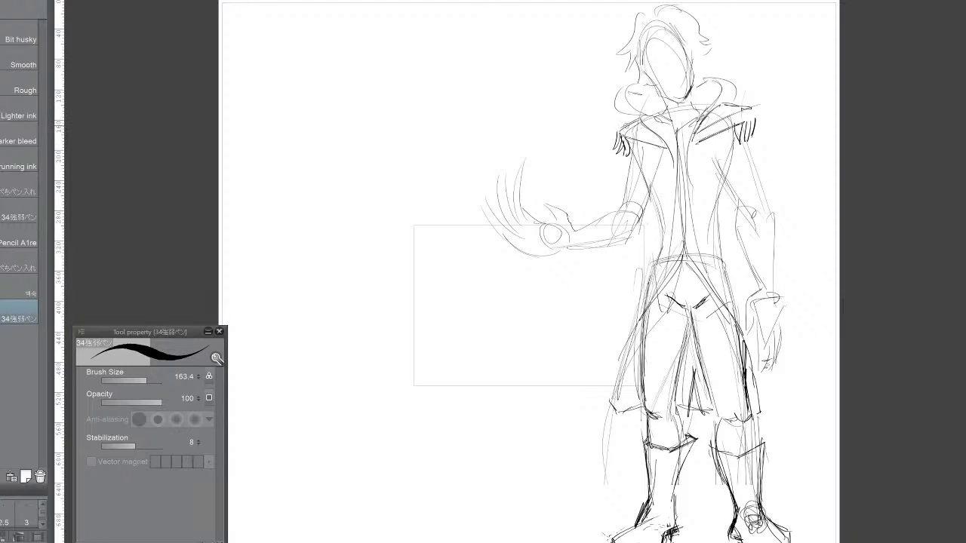
left_click_drag(628, 126, 672, 154)
mouse_move(695, 163)
left_mouse_down()
mouse_move(720, 150)
mouse_move(696, 165)
left_mouse_up()
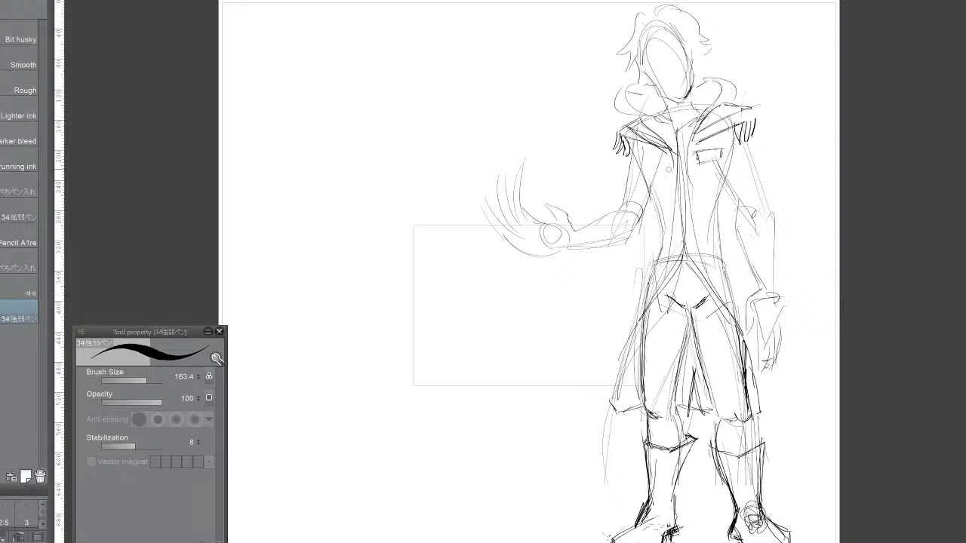
Step: Darken both sides of the coat from chest to skirt and outline the upper sleeve of the lowered arm
mouse_move(648, 167)
left_mouse_down()
mouse_move(665, 249)
mouse_move(620, 385)
left_mouse_up()
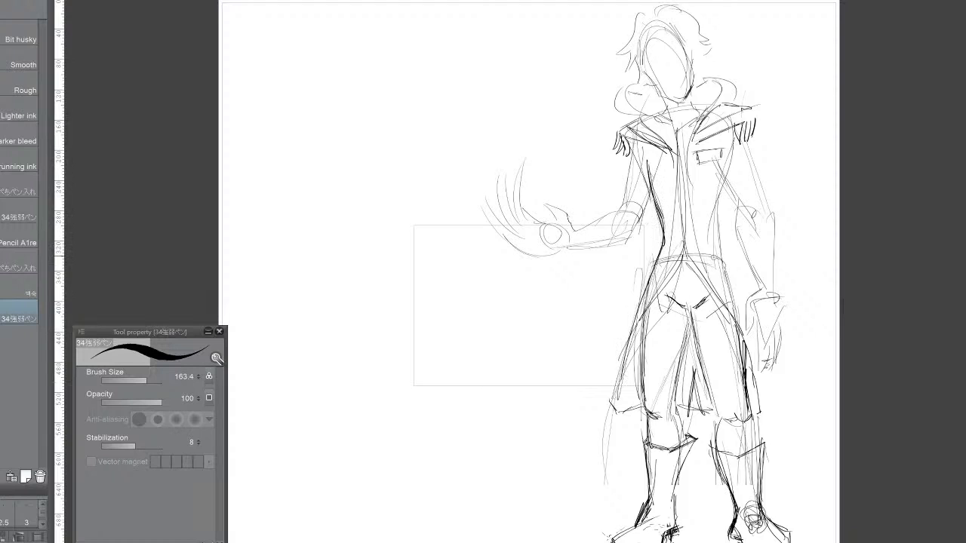
mouse_move(728, 170)
left_mouse_down()
mouse_move(713, 214)
mouse_move(721, 182)
mouse_move(738, 288)
left_mouse_up()
mouse_move(718, 240)
left_mouse_down()
mouse_move(750, 365)
mouse_move(747, 335)
left_mouse_up()
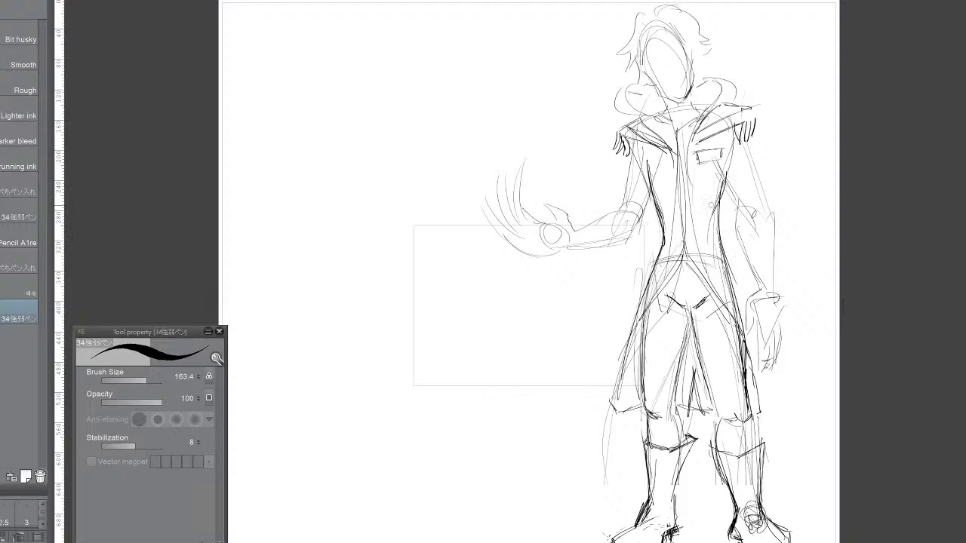
left_click_drag(728, 269, 735, 294)
mouse_move(713, 185)
left_mouse_down()
mouse_move(731, 290)
mouse_move(725, 221)
left_mouse_up()
left_click_drag(722, 161, 738, 195)
left_click_drag(753, 119, 768, 202)
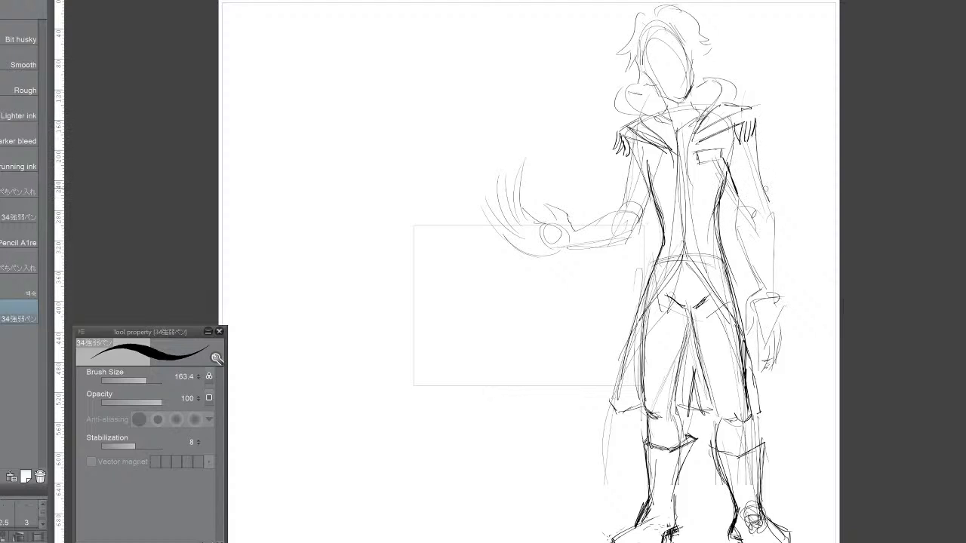
left_click_drag(756, 143, 770, 216)
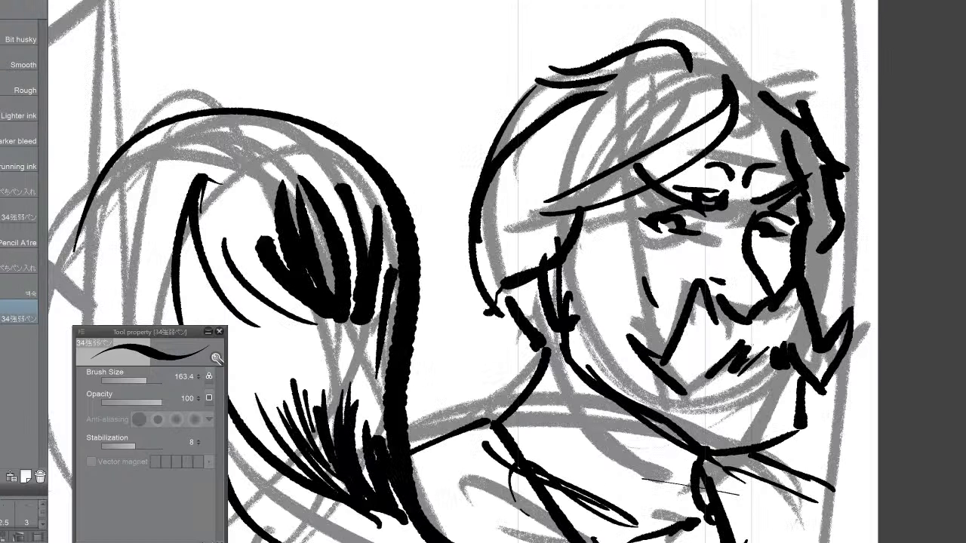
Step: Look over the inked characters and panels in the other open comic pages
scroll(483, 272, "down", 6)
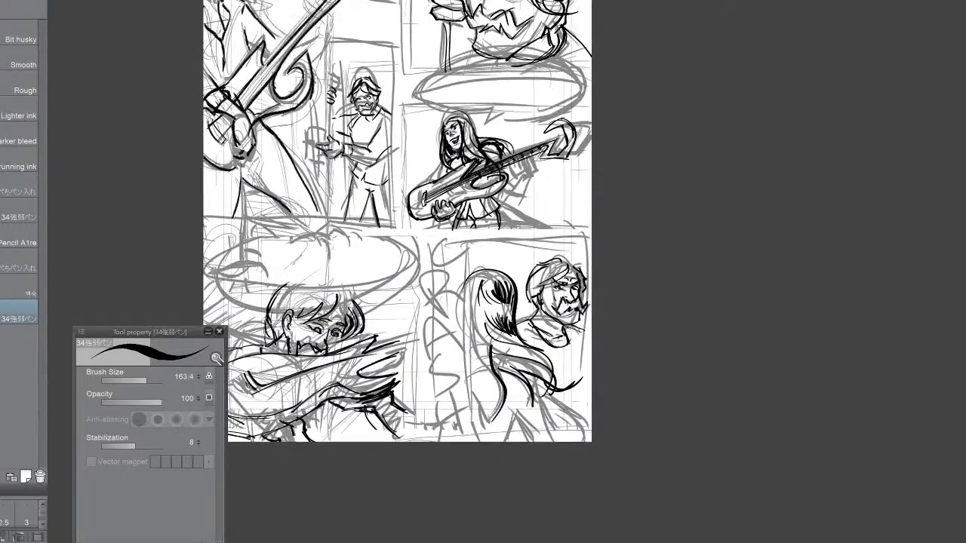
left_click_drag(423, 226, 526, 339)
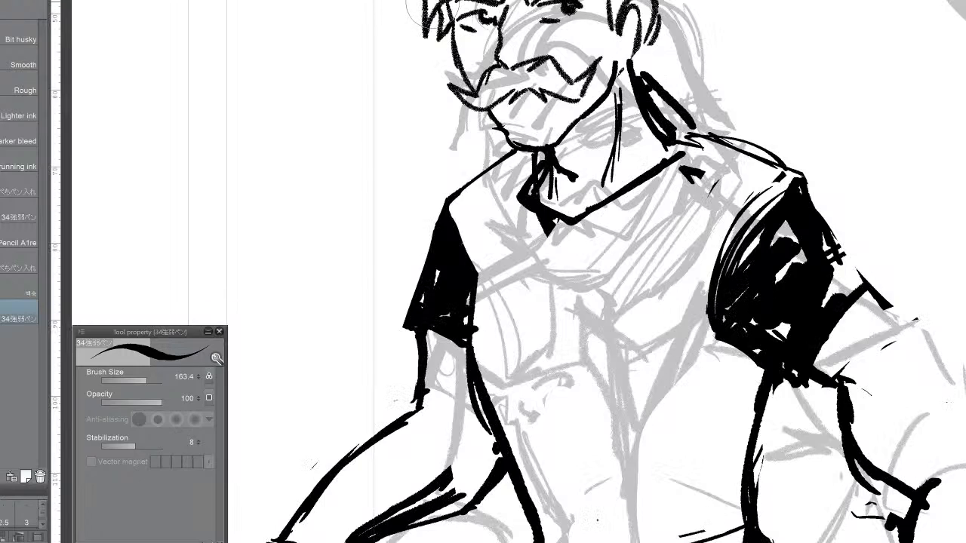
scroll(547, 301, "down", 8)
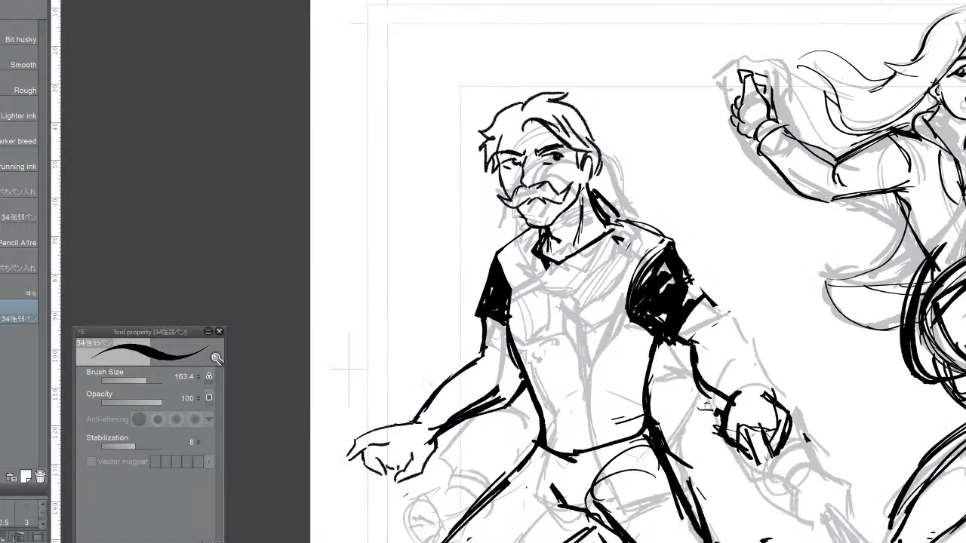
scroll(546, 304, "up", 2)
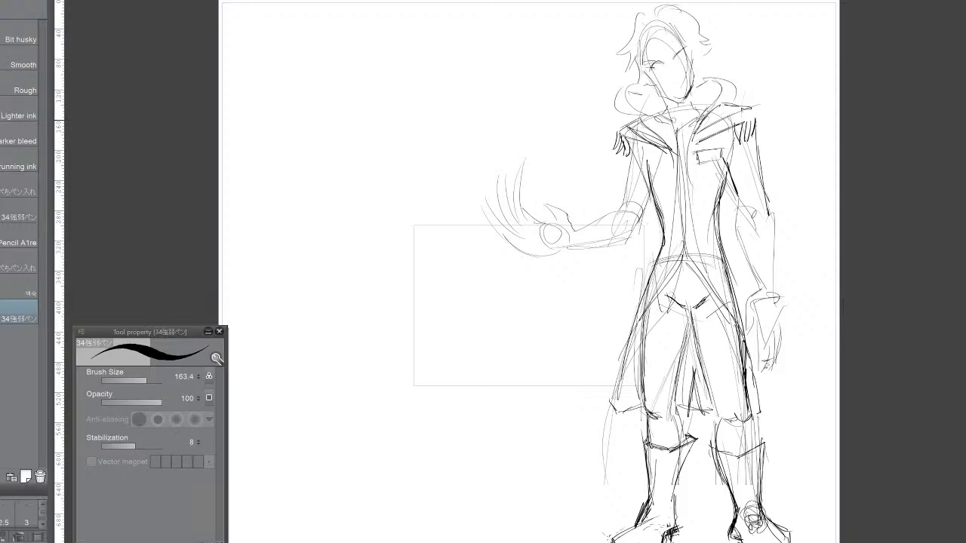
Step: Sketch a dark inner collar with a V-shaped neckline between the coat's lapels
mouse_move(666, 122)
left_mouse_down()
mouse_move(702, 112)
mouse_move(681, 139)
mouse_move(677, 166)
mouse_move(668, 168)
left_mouse_up()
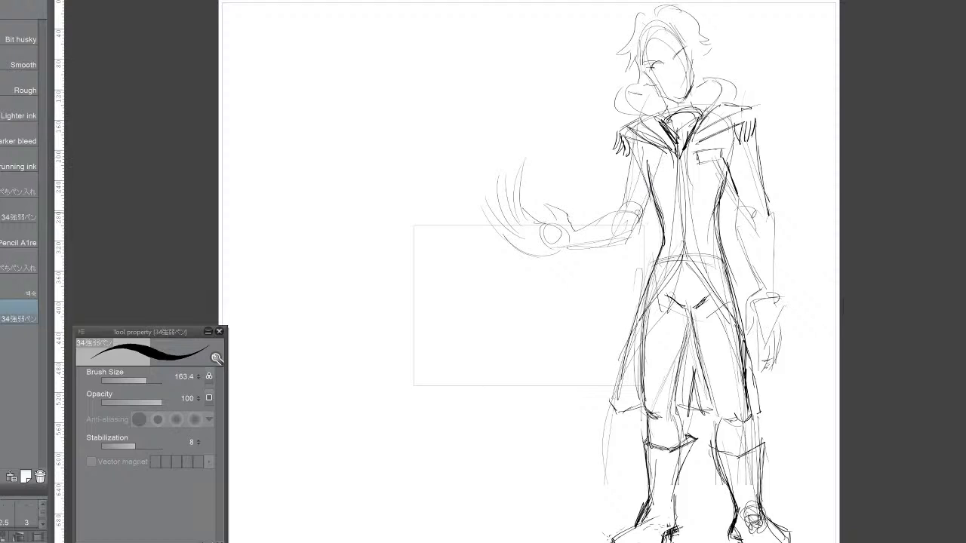
Step: Reinforce the V-shaped inner collar and draw a tall, pointed collar flap rising from the neckline beside the jaw on the lowered-arm side
mouse_move(663, 126)
left_mouse_down()
mouse_move(670, 143)
mouse_move(681, 142)
mouse_move(678, 160)
left_mouse_up()
left_click_drag(664, 121, 699, 118)
mouse_move(699, 69)
left_mouse_down()
mouse_move(746, 86)
mouse_move(738, 82)
mouse_move(702, 116)
left_mouse_up()
left_click_drag(732, 78, 705, 116)
left_click_drag(728, 62, 707, 113)
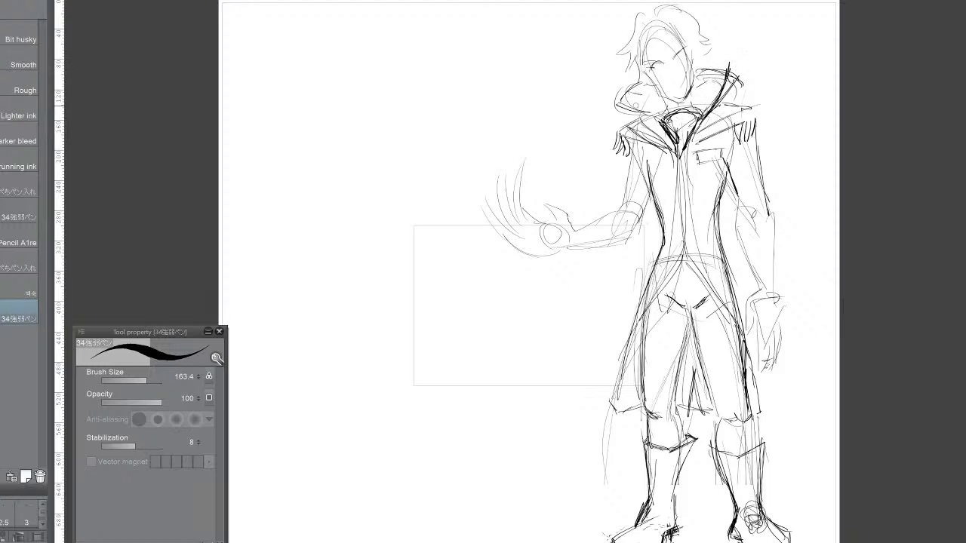
mouse_move(646, 96)
left_mouse_down()
mouse_move(614, 93)
mouse_move(642, 118)
mouse_move(663, 98)
mouse_move(617, 97)
left_mouse_up()
left_click_drag(723, 79, 690, 138)
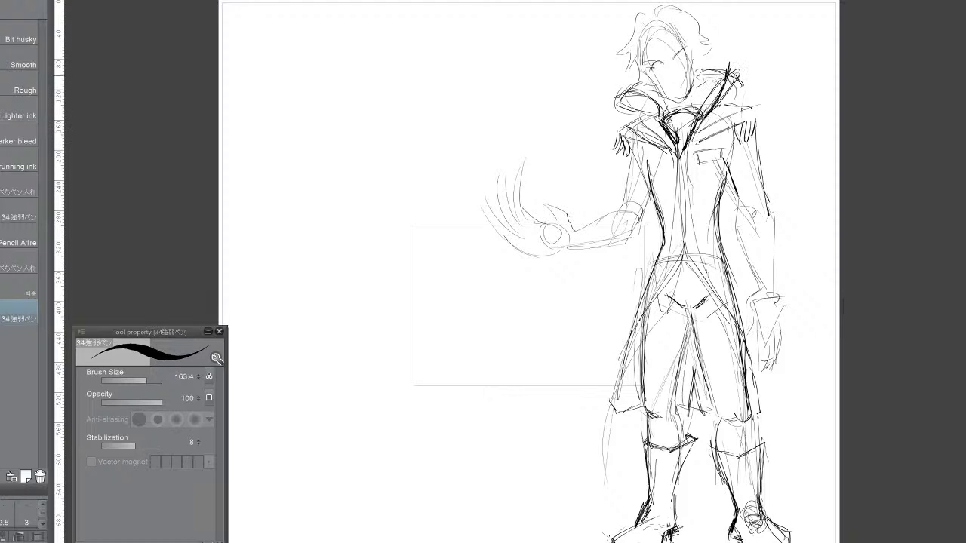
left_click_drag(711, 97, 696, 122)
left_click_drag(720, 74, 690, 133)
mouse_move(705, 76)
left_mouse_down()
mouse_move(697, 116)
mouse_move(701, 107)
left_mouse_up()
mouse_move(734, 67)
left_mouse_down()
mouse_move(702, 83)
mouse_move(714, 71)
mouse_move(696, 72)
left_mouse_up()
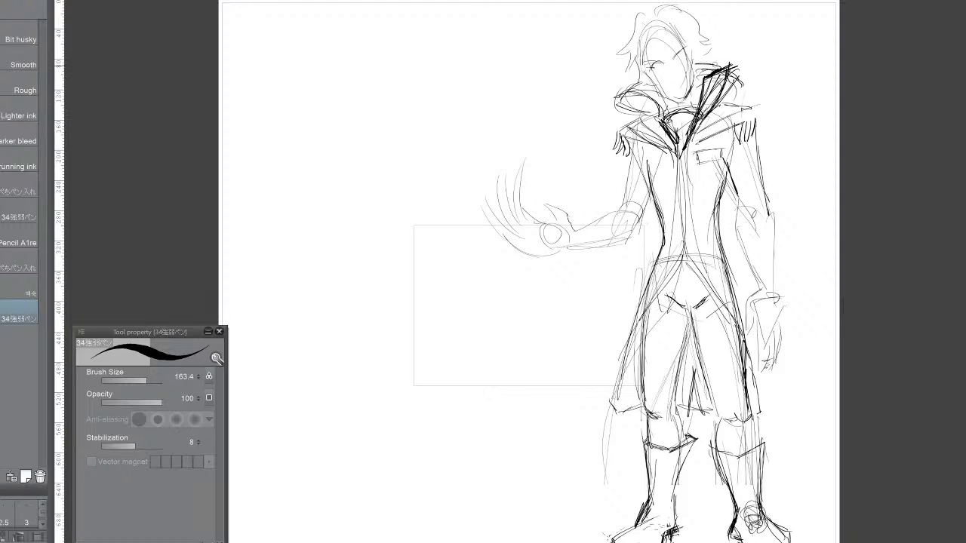
Step: Draw the matching folded collar flap on the raised-arm side, with dark edges running down to the neckline
left_click_drag(619, 96, 640, 101)
mouse_move(629, 97)
left_mouse_down()
mouse_move(658, 122)
mouse_move(647, 98)
left_mouse_up()
mouse_move(658, 90)
left_mouse_down()
mouse_move(652, 99)
mouse_move(672, 136)
left_mouse_up()
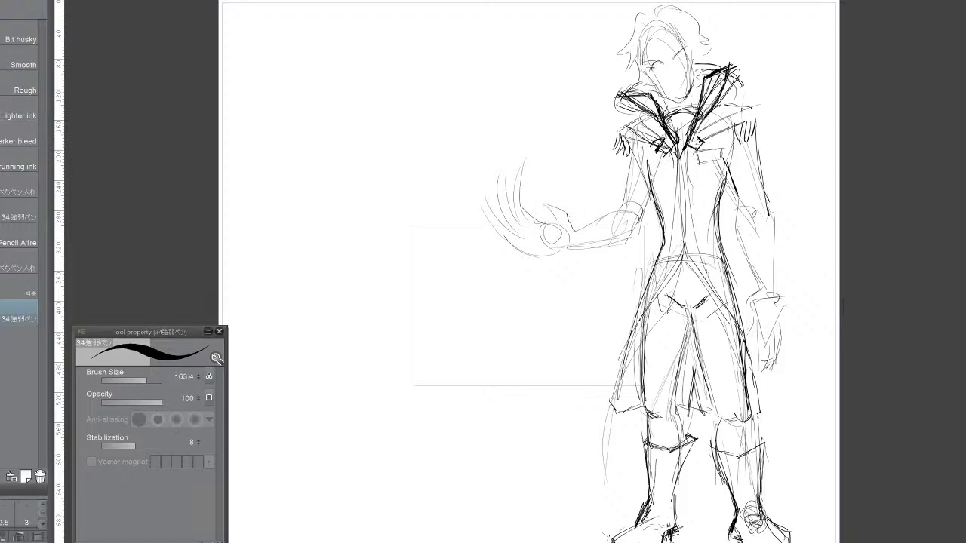
Step: Darken the edges of both wide coat lapels and give their outer points small notched tips over the shoulders
left_click_drag(700, 135, 762, 109)
left_click_drag(714, 135, 731, 122)
mouse_move(646, 146)
left_mouse_down()
mouse_move(658, 140)
mouse_move(640, 134)
mouse_move(645, 119)
left_mouse_up()
left_click_drag(722, 105, 766, 105)
mouse_move(622, 144)
left_mouse_down()
mouse_move(618, 126)
mouse_move(627, 122)
left_mouse_up()
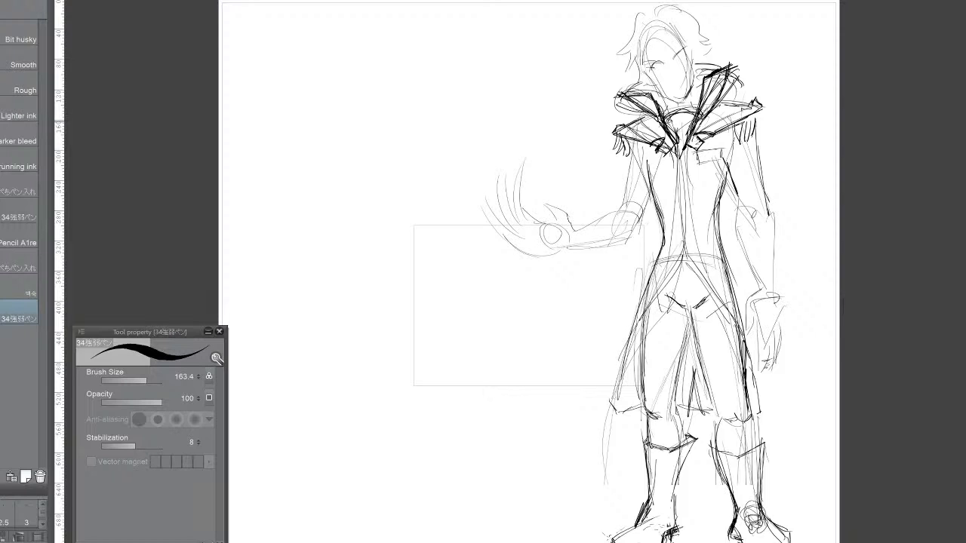
Step: Firm up the jawline with dark strokes from the cheek around the chin and up the other side of the face
scroll(549, 306, "up", 5)
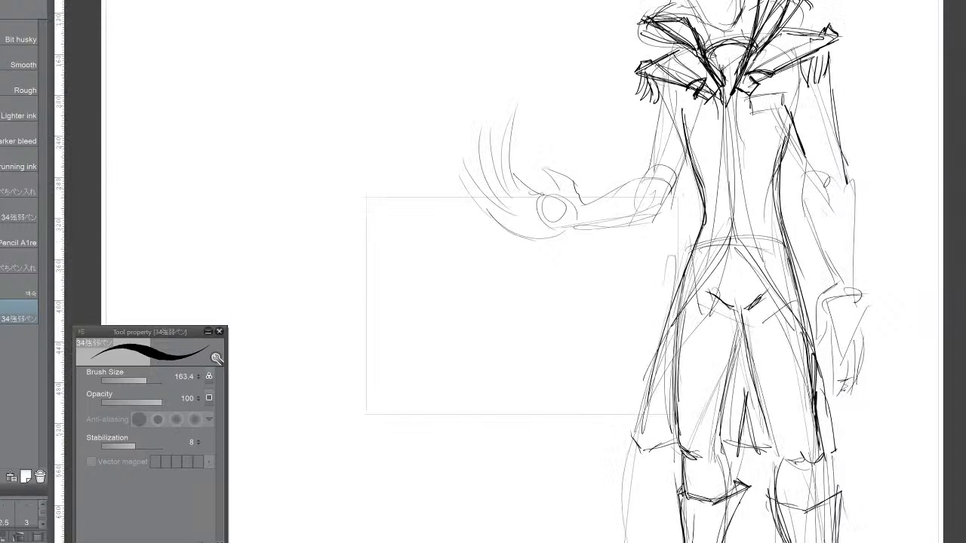
left_click_drag(544, 189, 521, 412)
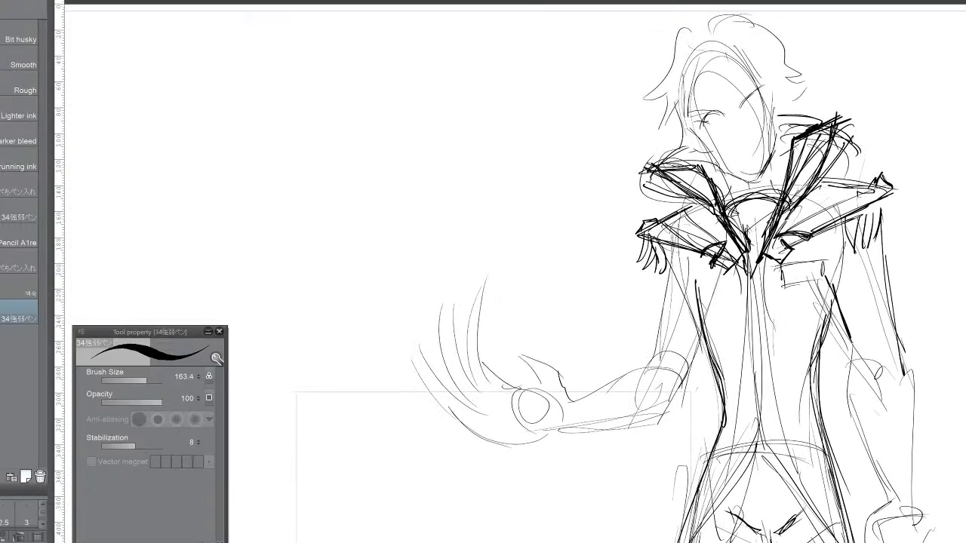
scroll(549, 305, "up", 5)
left_click_drag(642, 189, 334, 497)
left_click_drag(529, 302, 494, 325)
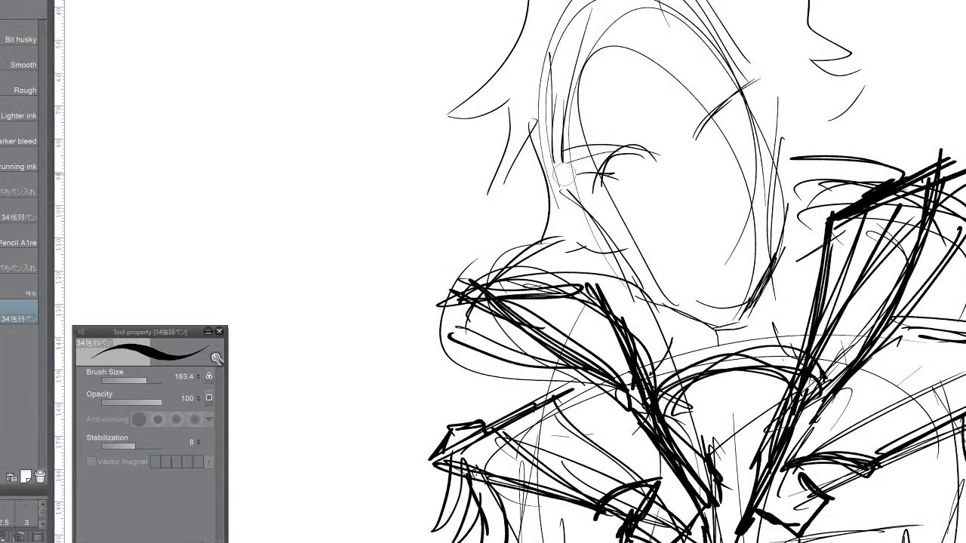
mouse_move(591, 218)
left_mouse_down()
mouse_move(654, 291)
mouse_move(729, 329)
mouse_move(758, 309)
mouse_move(821, 199)
left_mouse_up()
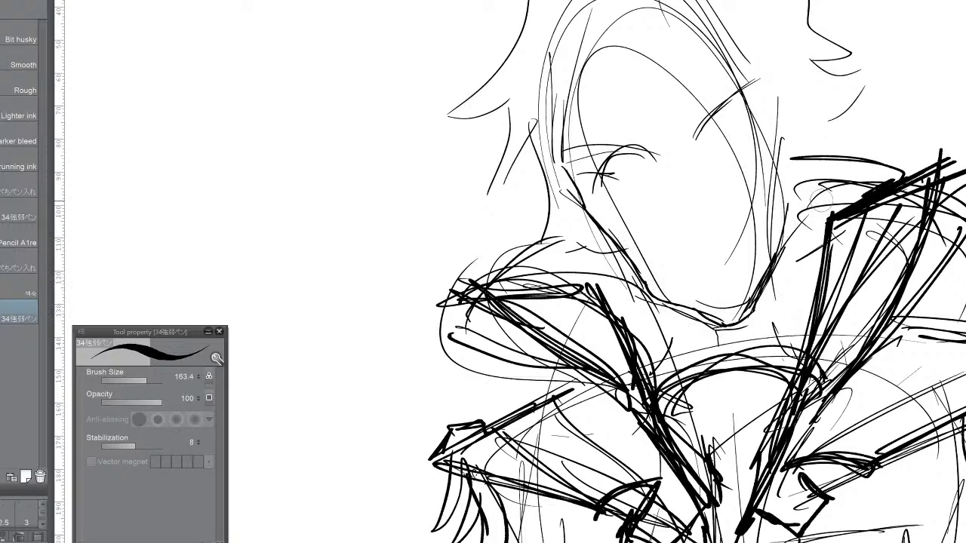
left_click_drag(785, 256, 794, 178)
left_click_drag(789, 228, 795, 170)
left_click_drag(785, 248, 778, 142)
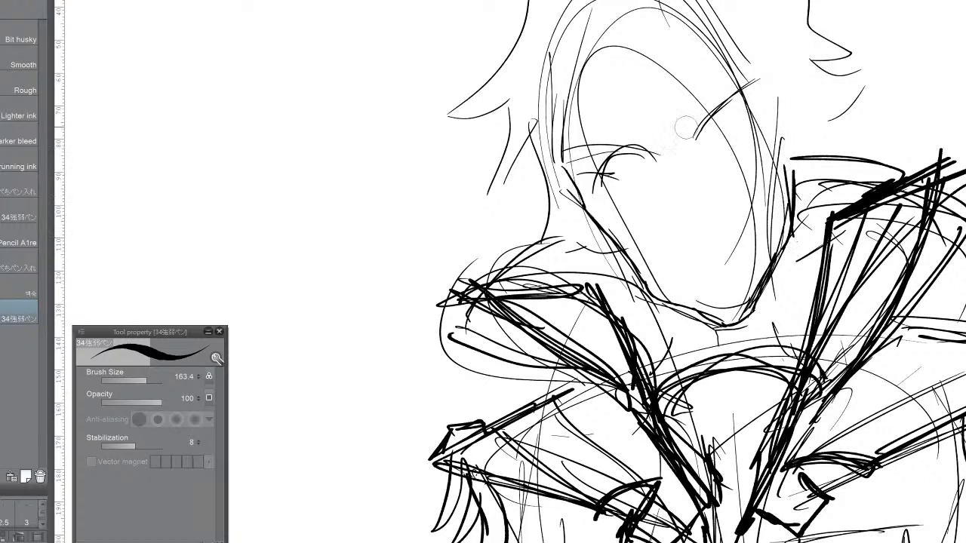
Step: Sketch arched eyebrows above both eyes and a slanted upper lid line for the eye on the lowered-arm side
left_click_drag(681, 143, 701, 89)
mouse_move(684, 136)
left_mouse_down()
mouse_move(736, 66)
mouse_move(733, 53)
left_mouse_up()
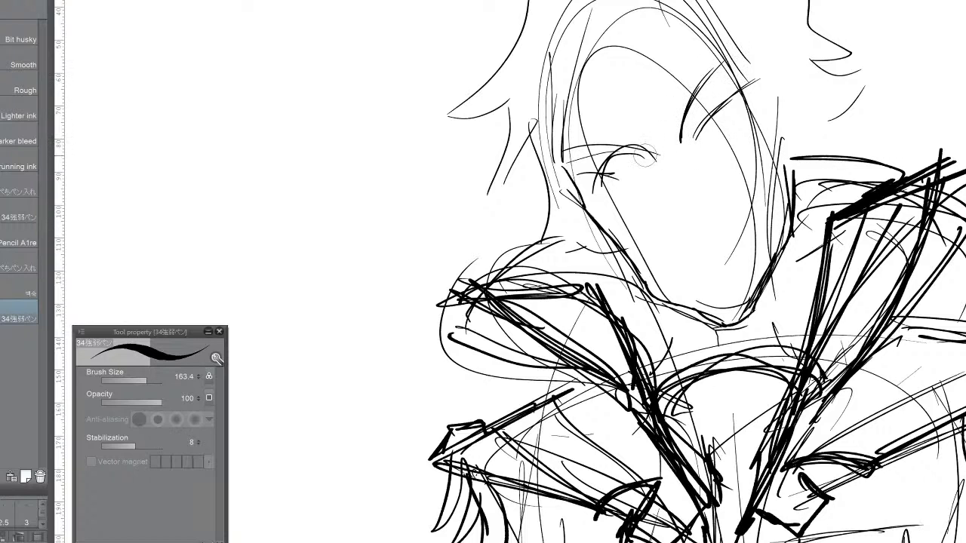
mouse_move(613, 152)
left_mouse_down()
mouse_move(647, 134)
mouse_move(570, 155)
left_mouse_up()
mouse_move(646, 136)
left_mouse_down()
mouse_move(604, 138)
mouse_move(647, 138)
mouse_move(616, 132)
mouse_move(568, 155)
left_mouse_up()
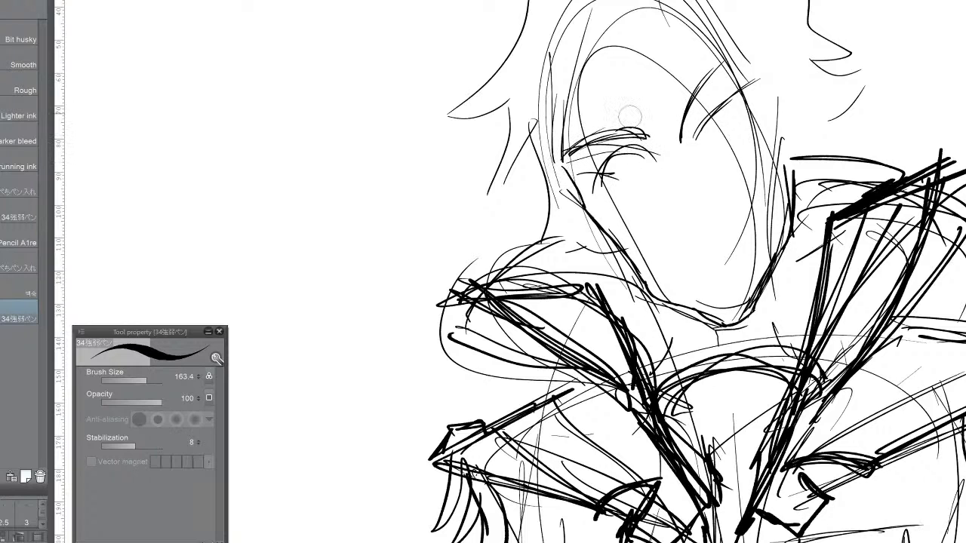
mouse_move(666, 120)
left_mouse_down()
mouse_move(707, 68)
mouse_move(699, 83)
mouse_move(741, 42)
mouse_move(663, 119)
mouse_move(700, 59)
mouse_move(665, 117)
mouse_move(736, 46)
left_mouse_up()
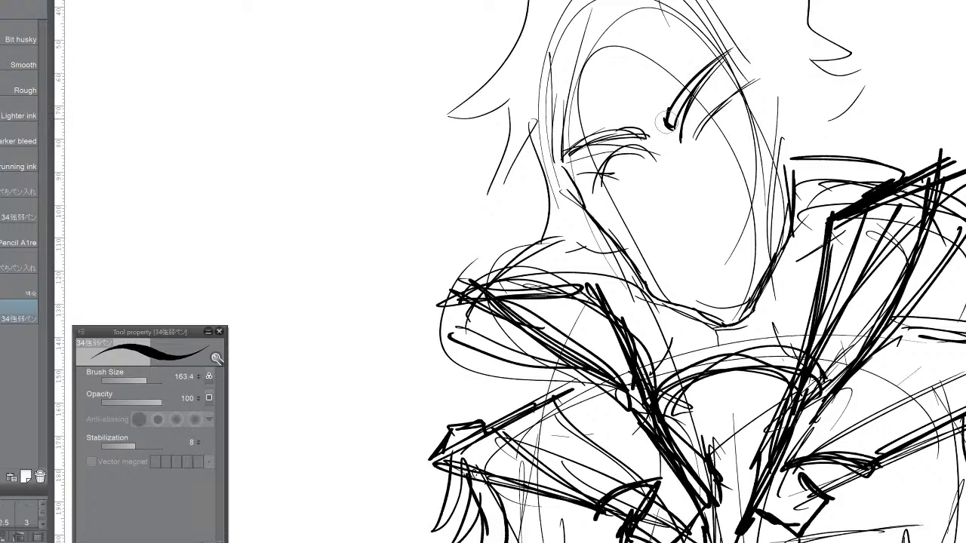
mouse_move(670, 114)
left_mouse_down()
mouse_move(742, 35)
mouse_move(674, 126)
left_mouse_up()
left_click_drag(714, 53, 678, 129)
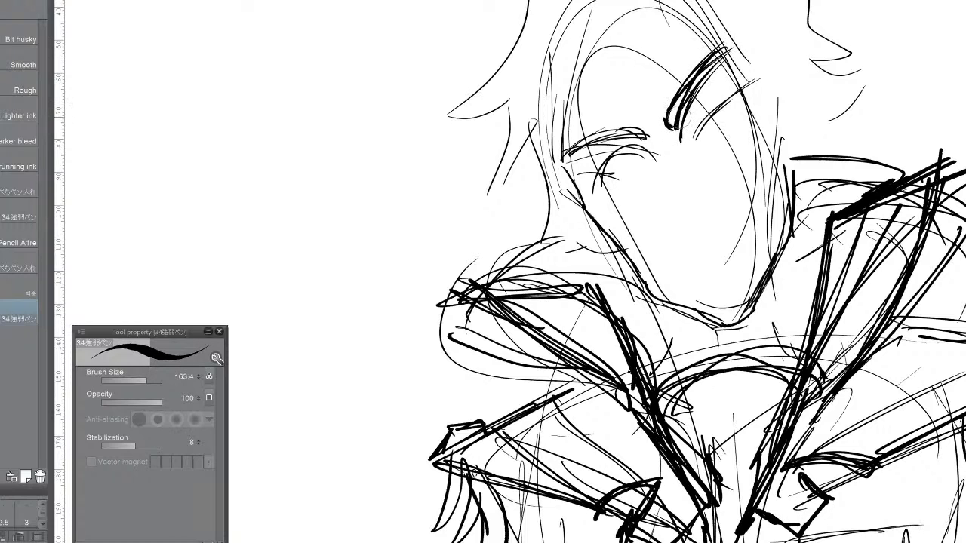
Step: Erase the brow and eye on the lowered-arm side and redraw them as a bold curved brow over a cleaner upper lid
key("e")
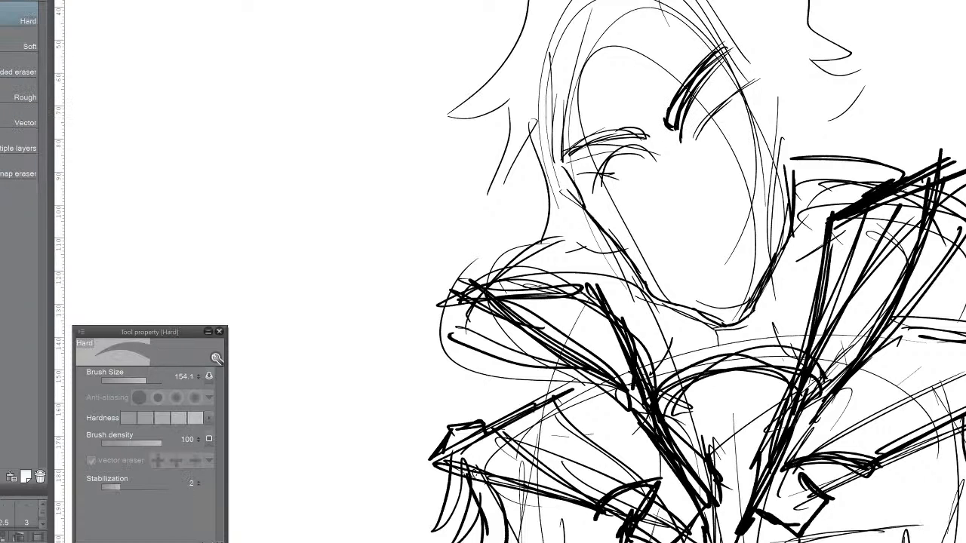
mouse_move(674, 98)
left_mouse_down()
mouse_move(670, 134)
mouse_move(687, 100)
mouse_move(671, 159)
mouse_move(703, 92)
mouse_move(703, 134)
mouse_move(708, 116)
mouse_move(692, 137)
mouse_move(720, 90)
mouse_move(701, 53)
mouse_move(673, 89)
mouse_move(682, 77)
mouse_move(613, 35)
mouse_move(592, 49)
mouse_move(643, 41)
mouse_move(724, 112)
mouse_move(651, 49)
mouse_move(630, 62)
mouse_move(737, 103)
mouse_move(700, 50)
mouse_move(725, 164)
mouse_move(708, 196)
left_mouse_up()
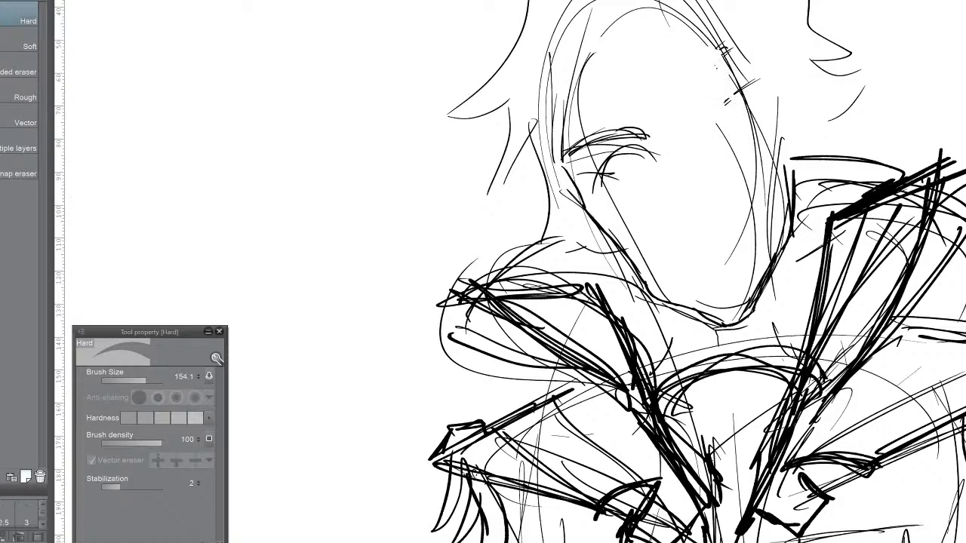
key("p")
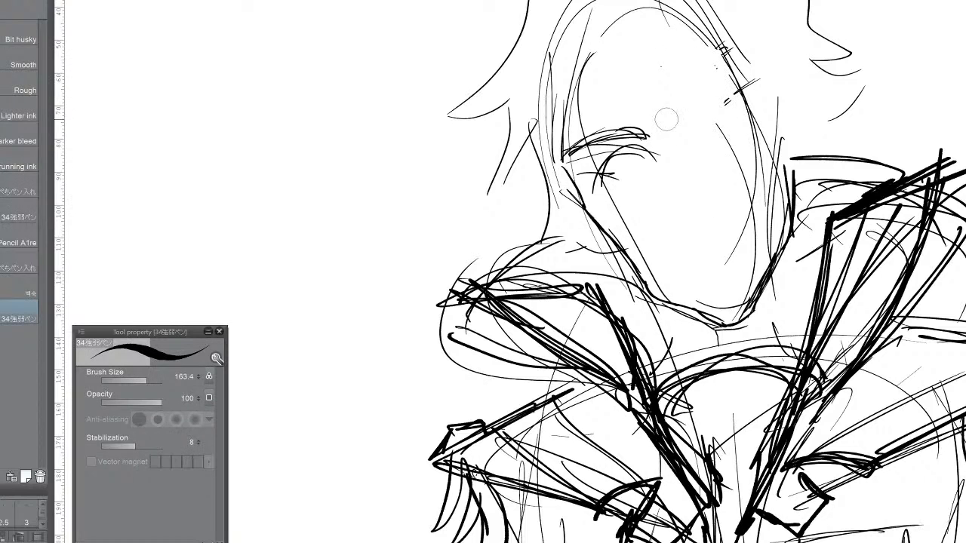
mouse_move(683, 89)
left_mouse_down()
mouse_move(672, 131)
mouse_move(701, 72)
mouse_move(675, 133)
mouse_move(683, 97)
mouse_move(718, 64)
mouse_move(684, 111)
mouse_move(683, 98)
mouse_move(705, 75)
mouse_move(694, 104)
mouse_move(720, 66)
left_mouse_up()
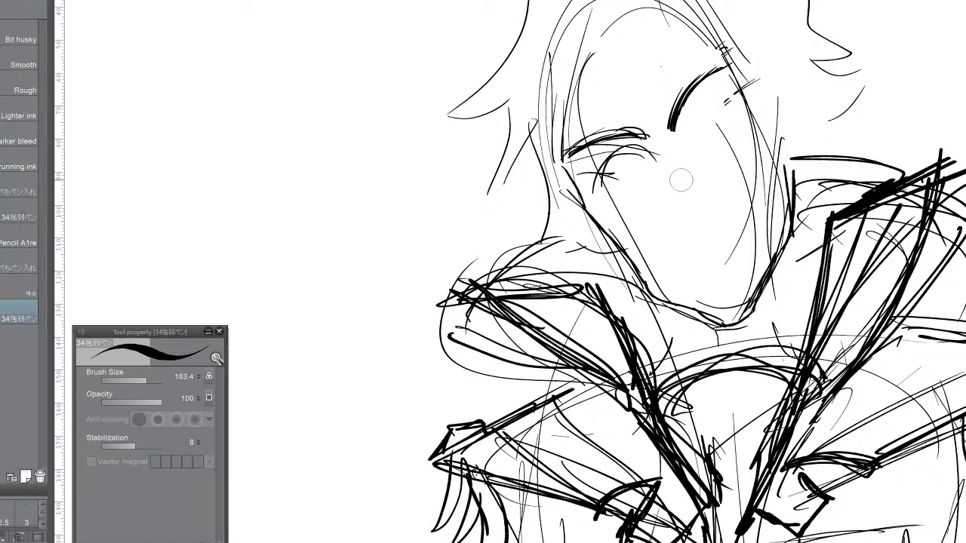
left_click_drag(678, 137, 725, 98)
left_click_drag(679, 137, 726, 105)
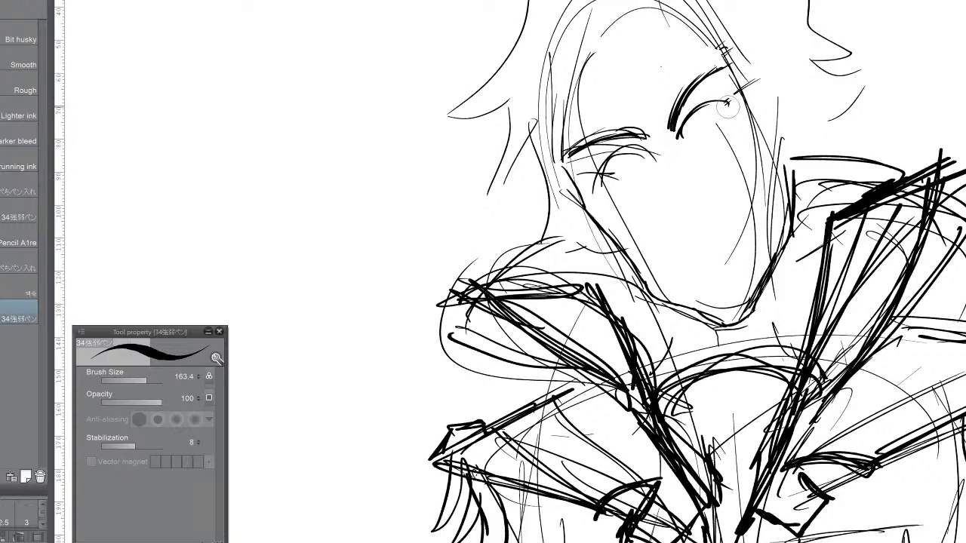
Step: Darken the upper lids and outer corners of both eyes and add the irises beneath them
mouse_move(677, 127)
left_mouse_down()
mouse_move(641, 175)
mouse_move(640, 157)
mouse_move(587, 192)
left_mouse_up()
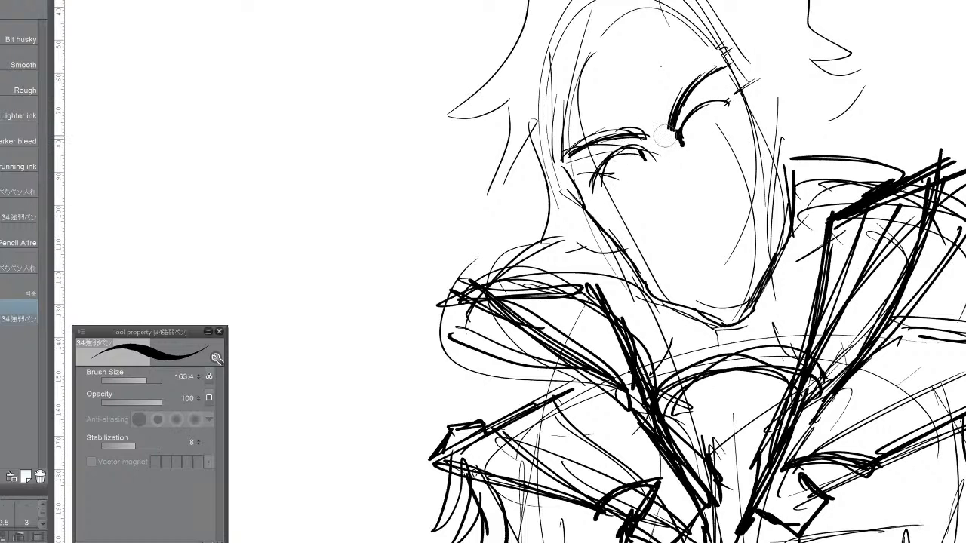
left_click_drag(730, 101, 721, 115)
left_click_drag(618, 166, 593, 183)
mouse_move(695, 107)
left_mouse_down()
mouse_move(728, 101)
mouse_move(718, 112)
left_mouse_up()
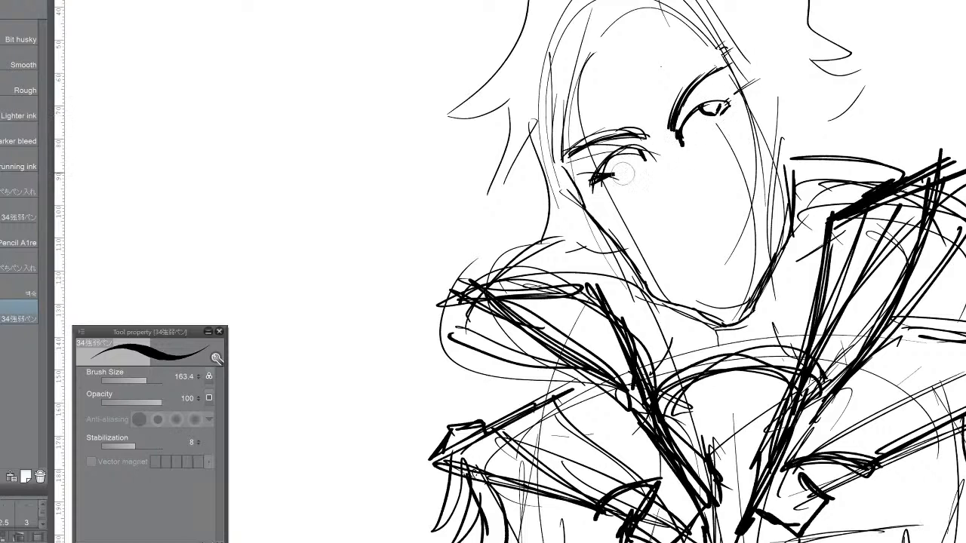
left_click_drag(621, 153, 635, 158)
left_click_drag(627, 157, 638, 157)
Step: Draw the nose with a straight bridge and dark underside, and a wide, slanted open smile below it
mouse_move(664, 208)
left_mouse_down()
mouse_move(698, 198)
mouse_move(660, 213)
mouse_move(658, 203)
left_mouse_up()
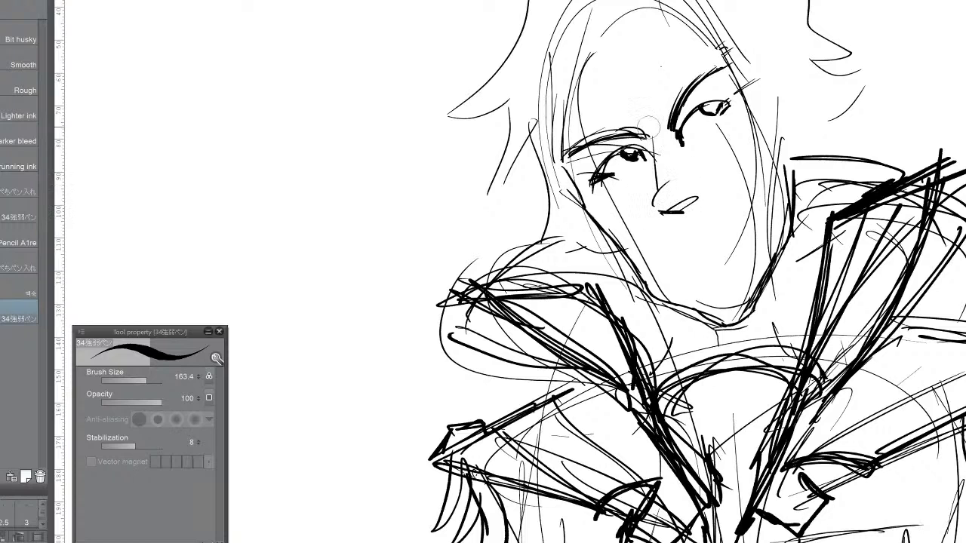
left_click_drag(656, 138, 654, 208)
left_click_drag(662, 250, 757, 193)
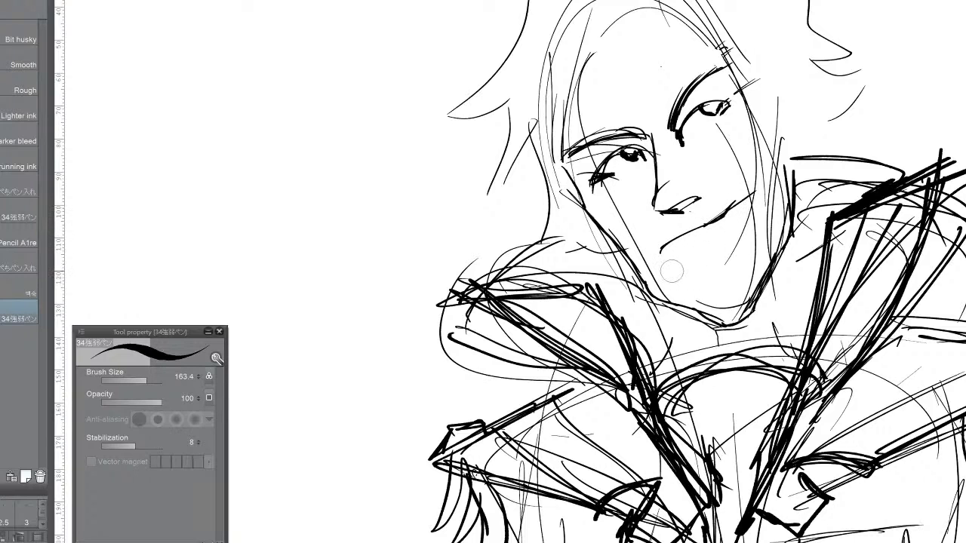
mouse_move(650, 254)
left_mouse_down()
mouse_move(661, 251)
mouse_move(649, 257)
left_mouse_up()
mouse_move(661, 252)
left_mouse_down()
mouse_move(686, 273)
mouse_move(743, 237)
left_mouse_up()
left_click_drag(758, 193, 738, 237)
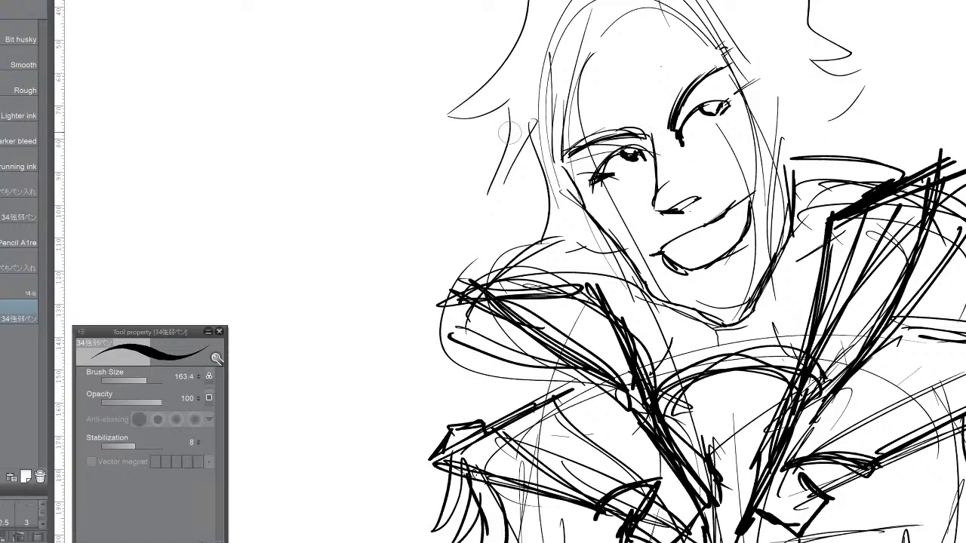
Step: Erase both eyes and redraw them with narrower upper lids, short lower lines and dark inner corners
key("e")
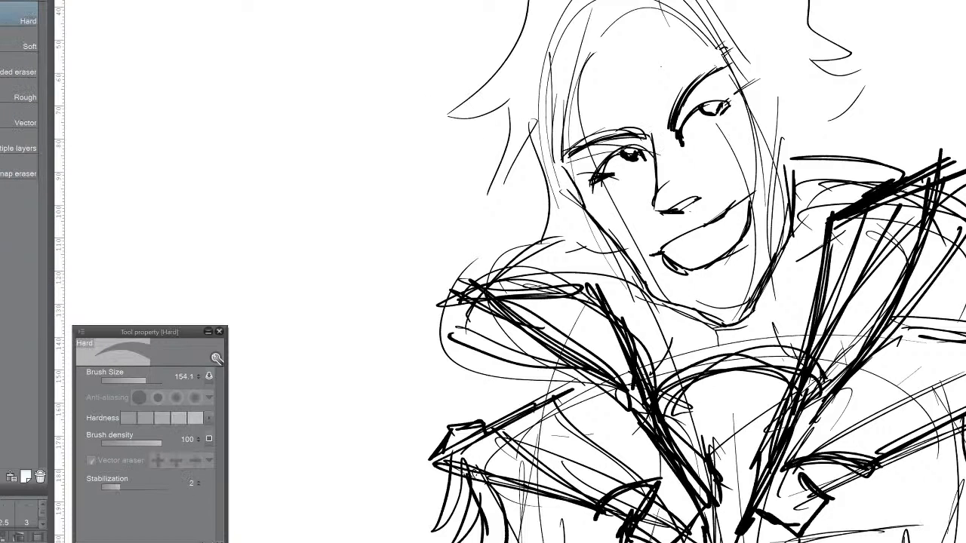
mouse_move(596, 177)
left_mouse_down()
mouse_move(611, 155)
mouse_move(597, 185)
mouse_move(634, 155)
mouse_move(657, 152)
left_mouse_up()
mouse_move(717, 105)
left_mouse_down()
mouse_move(726, 94)
mouse_move(688, 130)
mouse_move(730, 113)
left_mouse_up()
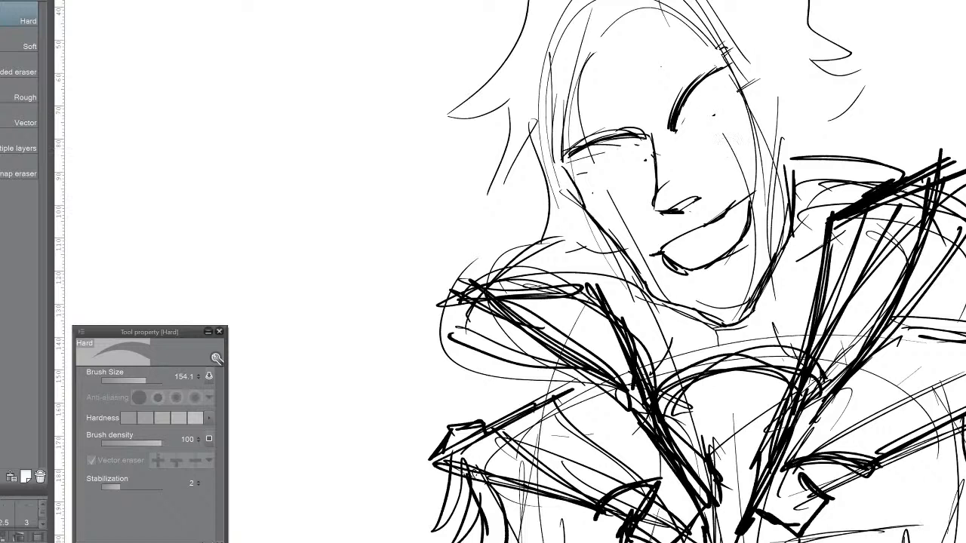
key("b")
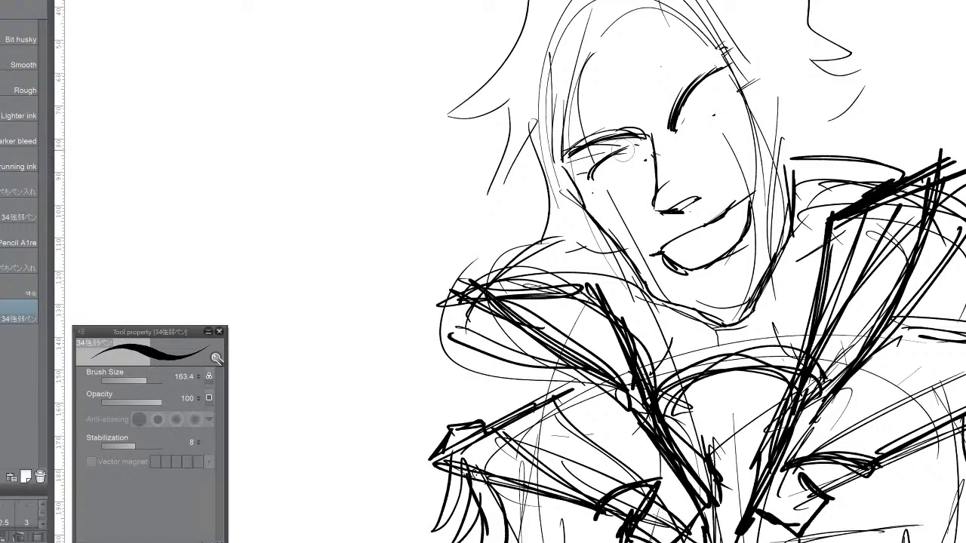
left_click_drag(685, 126, 719, 105)
left_click_drag(609, 172, 587, 180)
left_click_drag(744, 106, 715, 122)
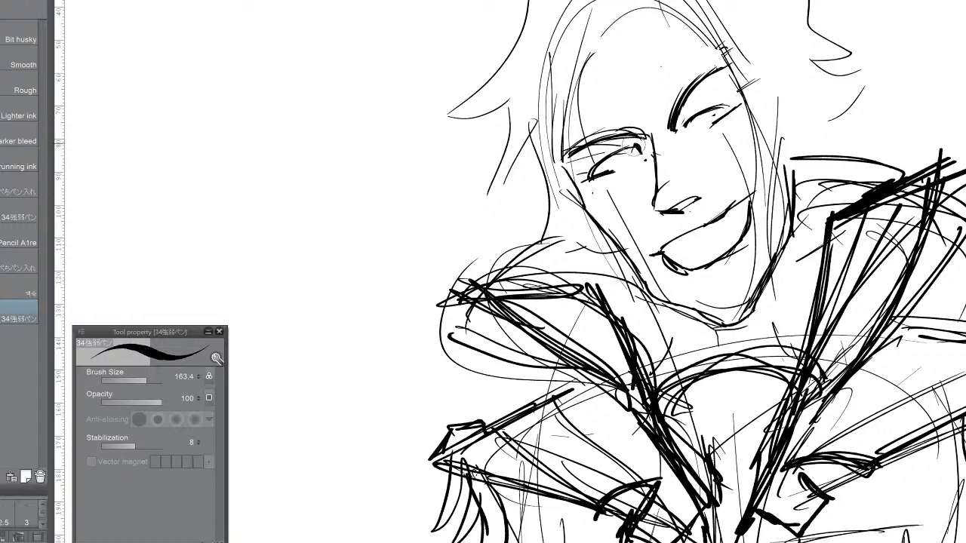
left_click_drag(643, 141, 649, 158)
left_click_drag(686, 126, 685, 141)
Step: Thicken both eyebrows, erase their heavy inner ends and redraw them as bold, angled brows closing in above the nose
mouse_move(674, 110)
left_mouse_down()
mouse_move(638, 137)
mouse_move(643, 130)
mouse_move(616, 123)
mouse_move(572, 147)
left_mouse_up()
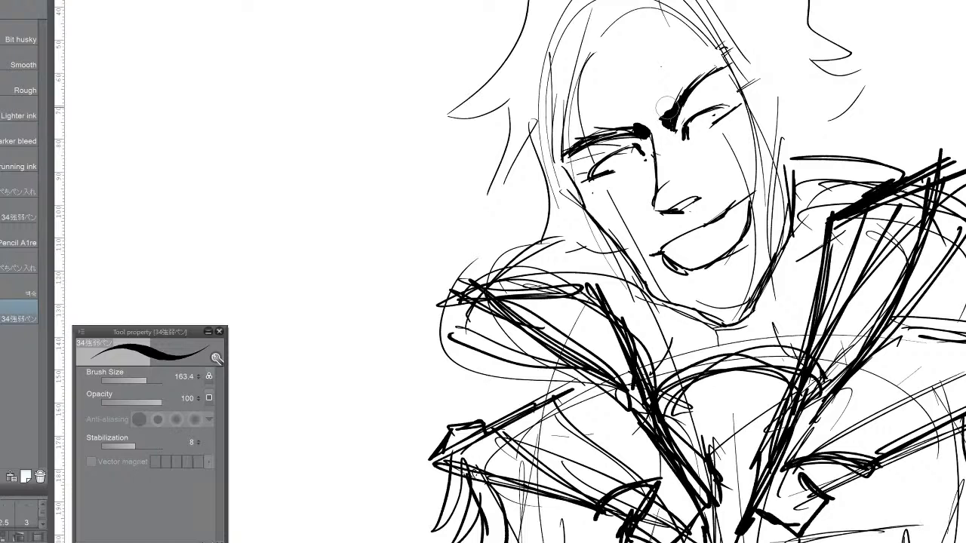
key("e")
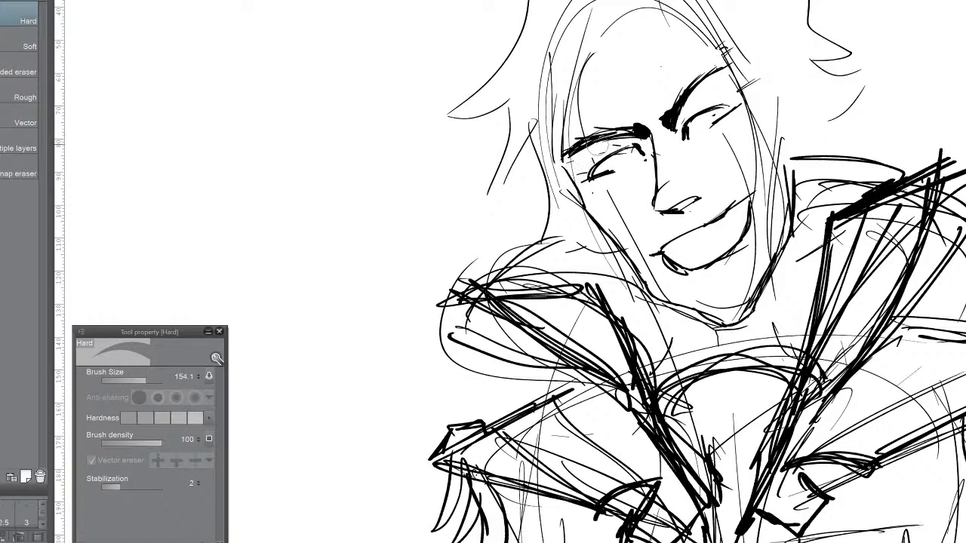
mouse_move(636, 134)
left_mouse_down()
mouse_move(651, 135)
mouse_move(675, 109)
mouse_move(664, 136)
mouse_move(676, 102)
mouse_move(707, 80)
mouse_move(695, 86)
left_mouse_up()
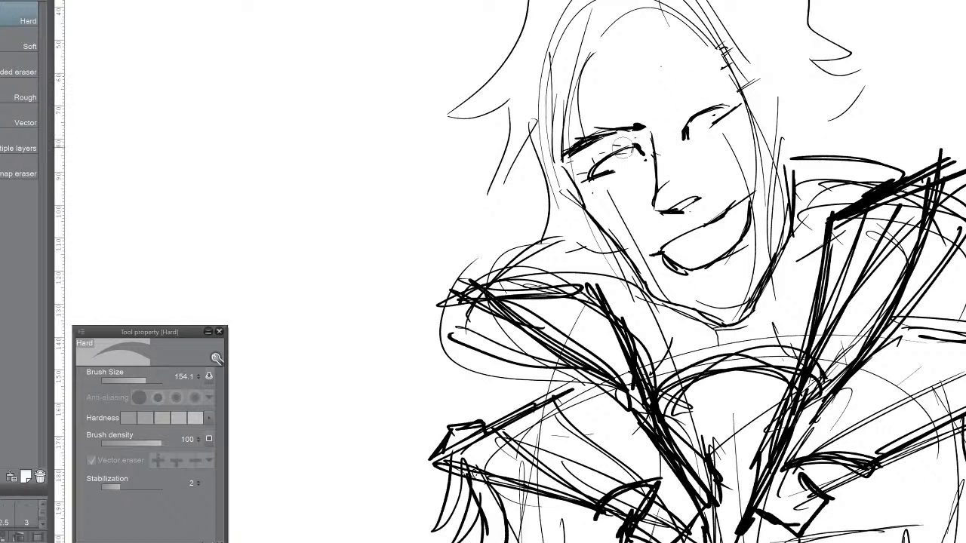
key("p")
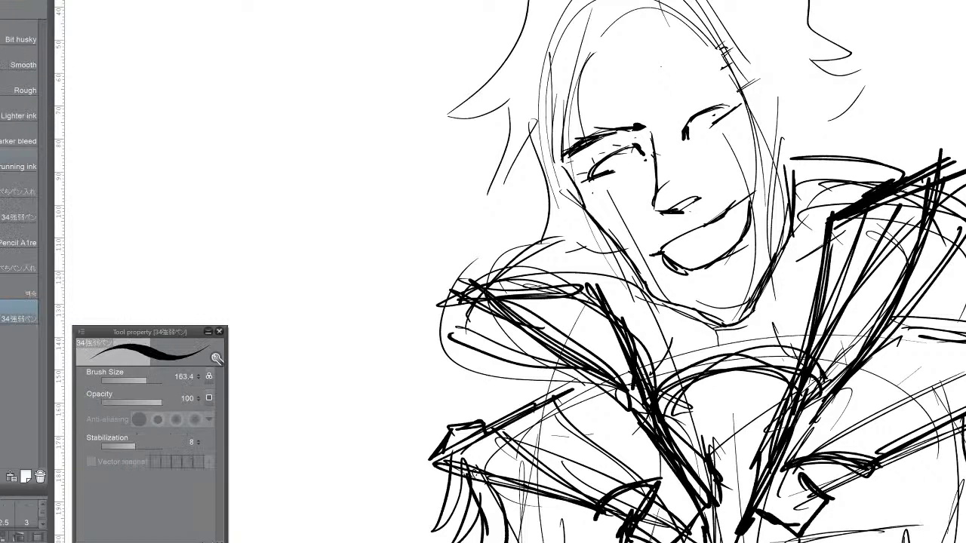
mouse_move(664, 111)
left_mouse_down()
mouse_move(725, 68)
mouse_move(669, 115)
left_mouse_up()
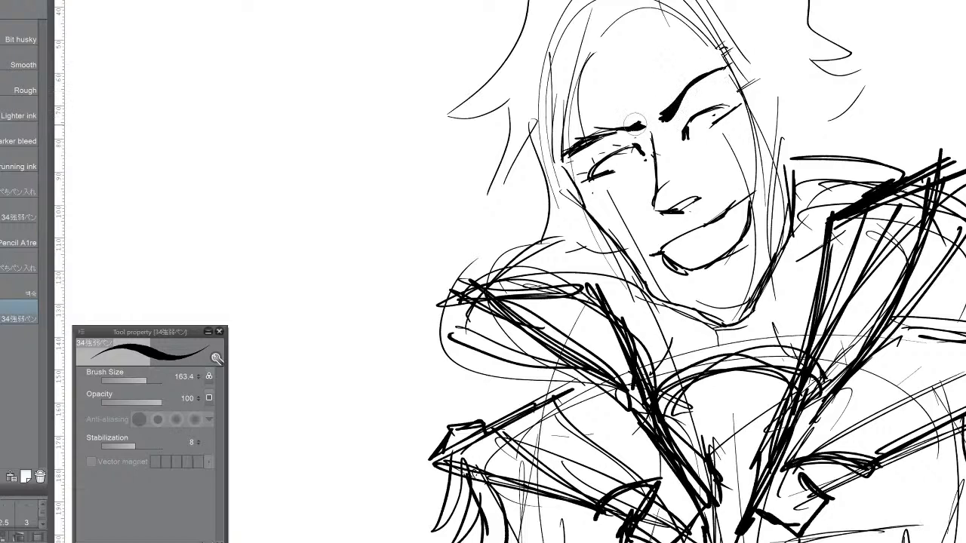
left_click_drag(631, 125, 639, 121)
mouse_move(616, 119)
left_mouse_down()
mouse_move(593, 142)
mouse_move(625, 139)
mouse_move(654, 114)
mouse_move(661, 119)
left_mouse_up()
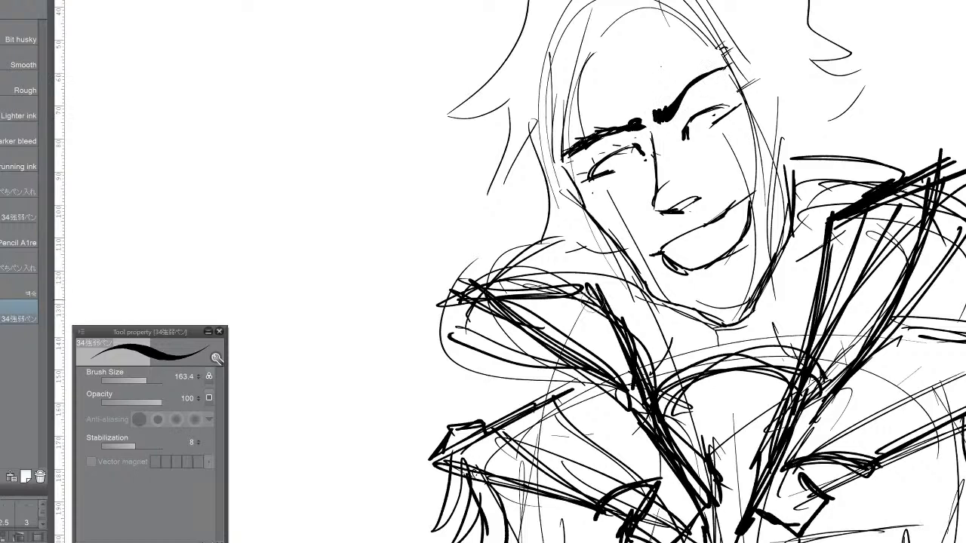
Step: Darken the inner and top edges of the collar flap on the raised-arm side
mouse_move(591, 286)
left_mouse_down()
mouse_move(639, 393)
mouse_move(668, 429)
left_mouse_up()
mouse_move(595, 293)
left_mouse_down()
mouse_move(638, 392)
mouse_move(510, 296)
left_mouse_up()
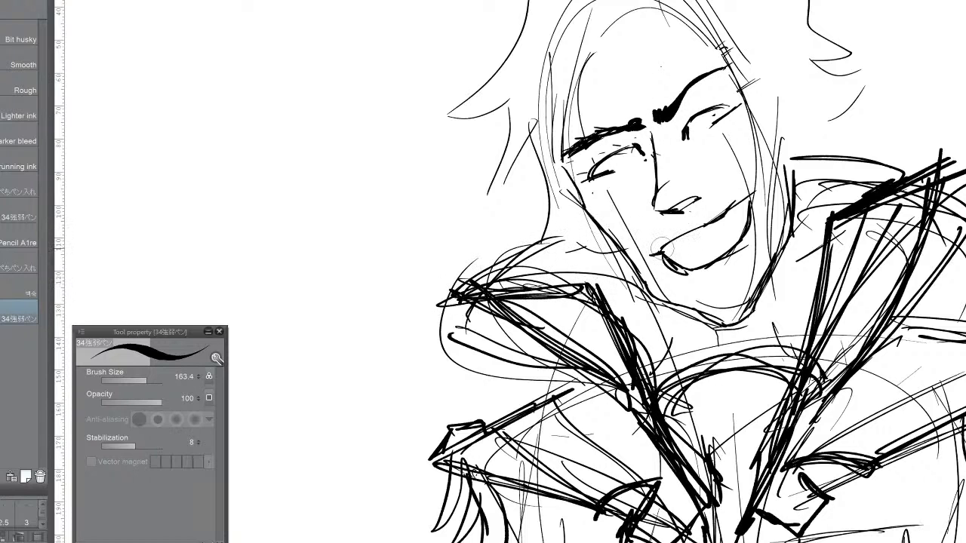
Step: Draw jagged hair ends behind the jaw and a small pointed ear on the opposite side of the face
mouse_move(524, 140)
left_mouse_down()
mouse_move(521, 215)
mouse_move(526, 227)
mouse_move(569, 233)
mouse_move(555, 250)
left_mouse_up()
left_click_drag(555, 251, 607, 254)
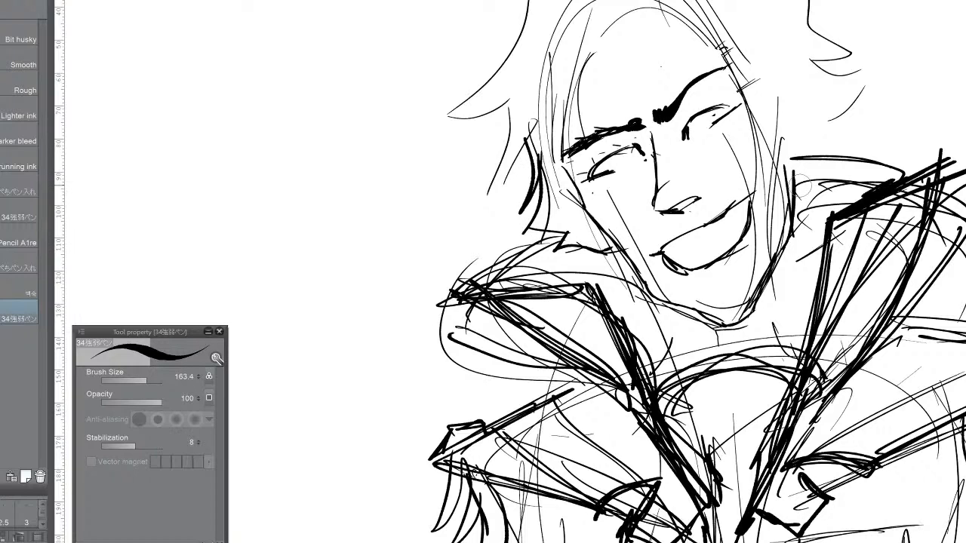
left_click_drag(770, 66, 764, 120)
mouse_move(772, 70)
left_mouse_down()
mouse_move(766, 124)
mouse_move(792, 95)
mouse_move(796, 158)
left_mouse_up()
left_click_drag(779, 74, 781, 150)
mouse_move(770, 113)
left_mouse_down()
mouse_move(777, 151)
mouse_move(785, 132)
left_mouse_up()
left_click_drag(782, 87, 770, 122)
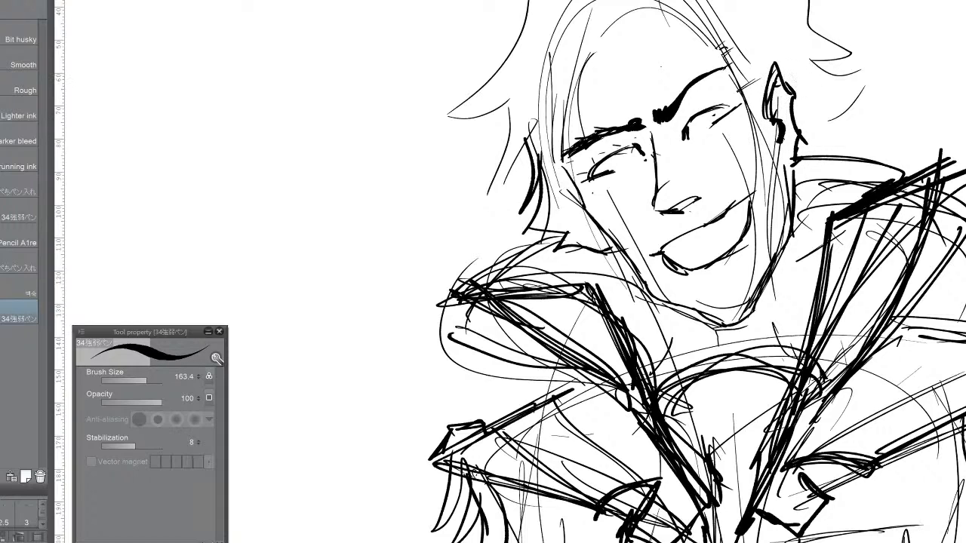
Step: Draw the hairline from the ear up to the forehead, with curved locks falling towards both eyebrows
mouse_move(664, 272)
left_mouse_down()
mouse_move(653, 182)
mouse_move(554, 350)
mouse_move(550, 339)
left_mouse_up()
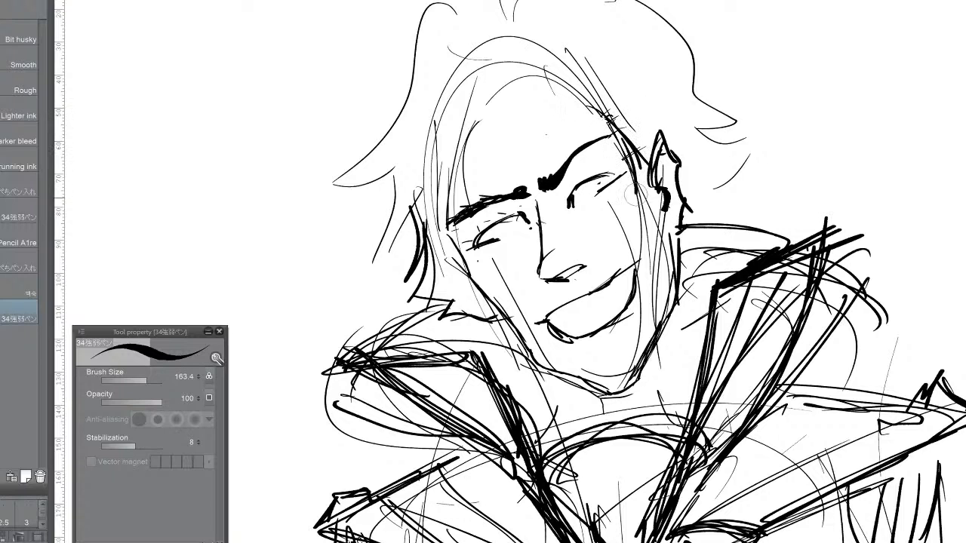
mouse_move(630, 192)
left_mouse_down()
mouse_move(643, 172)
mouse_move(649, 188)
mouse_move(625, 127)
mouse_move(577, 76)
mouse_move(521, 76)
left_mouse_up()
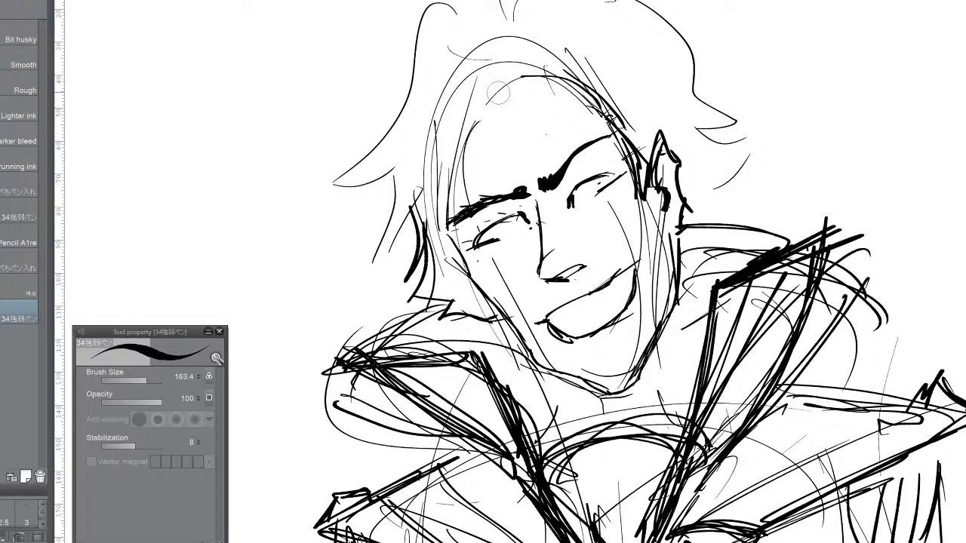
left_click_drag(480, 89, 566, 143)
mouse_move(533, 74)
left_mouse_down()
mouse_move(554, 173)
mouse_move(568, 154)
left_mouse_up()
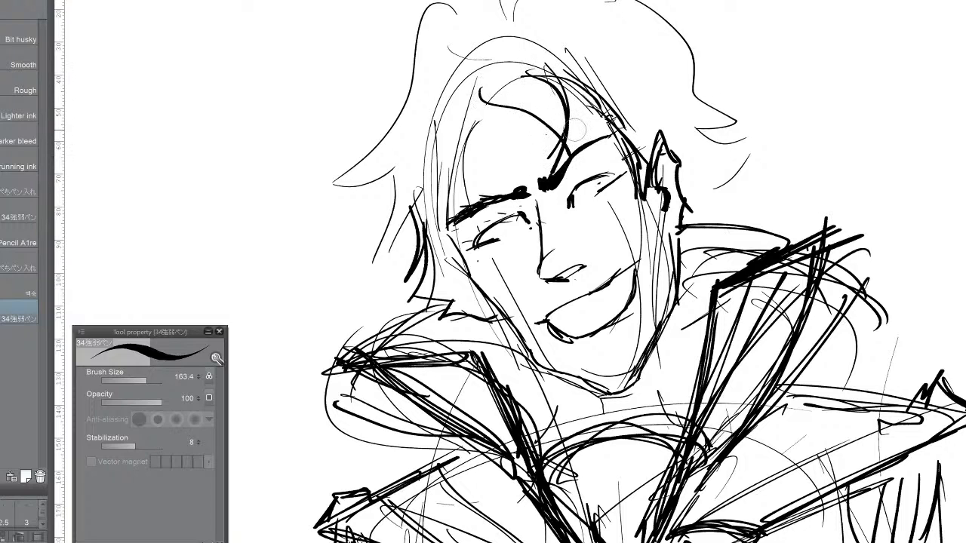
left_click_drag(480, 95, 493, 180)
left_click_drag(468, 128, 483, 185)
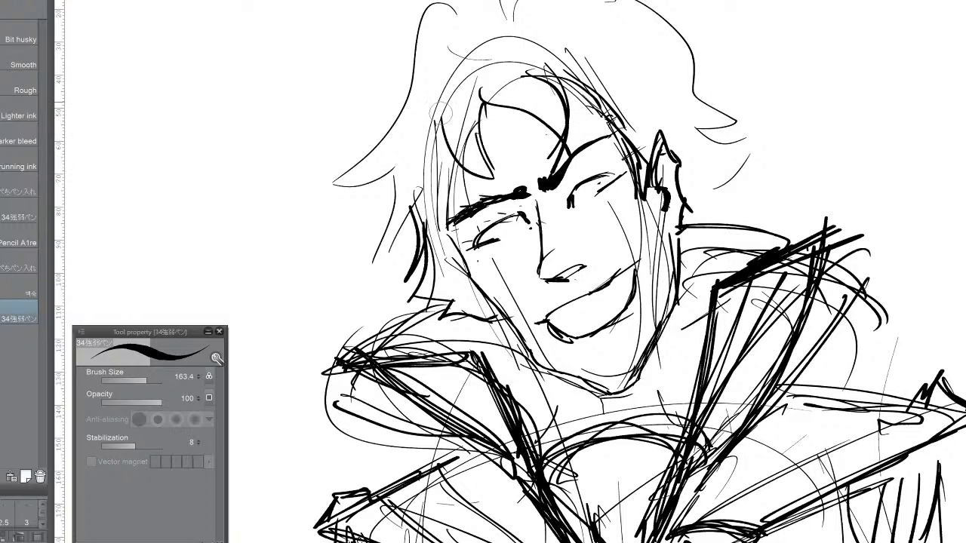
Step: Darken the hair strands at the temple opposite the ear and continue them as a jagged sideburn past the eyebrow
left_click_drag(444, 107, 460, 185)
mouse_move(445, 132)
left_mouse_down()
mouse_move(462, 189)
mouse_move(456, 181)
mouse_move(453, 200)
left_mouse_up()
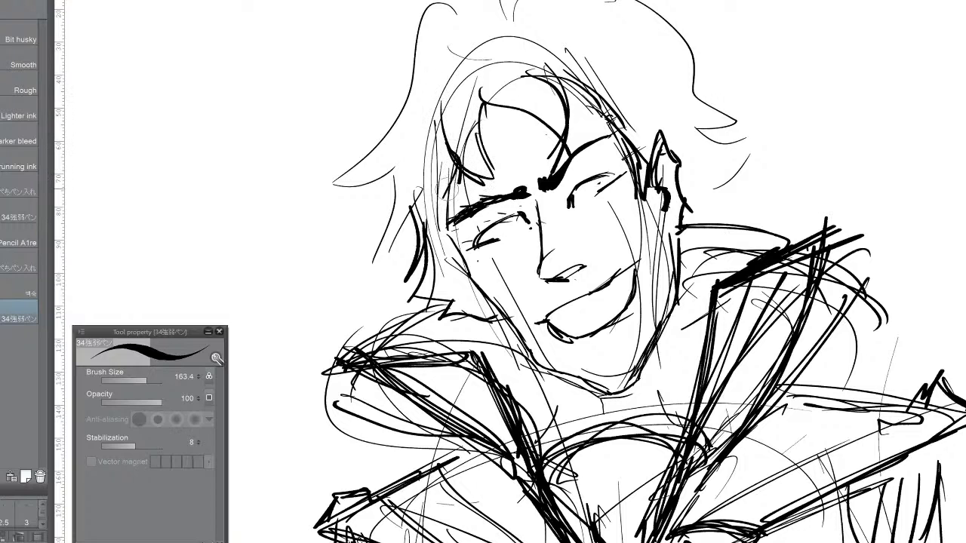
left_click_drag(453, 162, 445, 215)
left_click_drag(459, 178, 447, 234)
left_click_drag(451, 195, 438, 273)
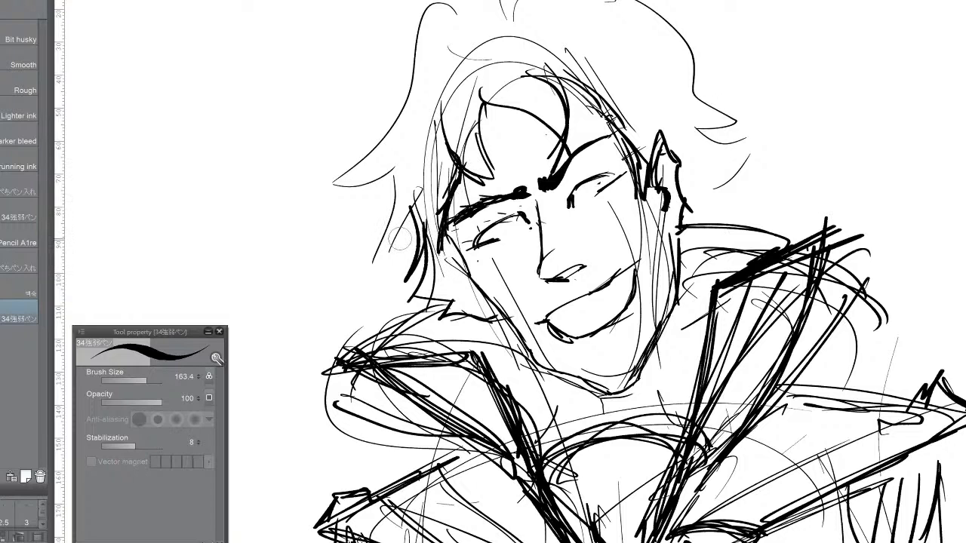
Step: Outline the outer hair with pointed side strands, a rounded crown and flicked tips running down behind the ear to the collar
left_click_drag(409, 214, 391, 240)
left_click_drag(411, 192, 388, 235)
left_click_drag(416, 148, 399, 211)
left_click_drag(422, 121, 404, 189)
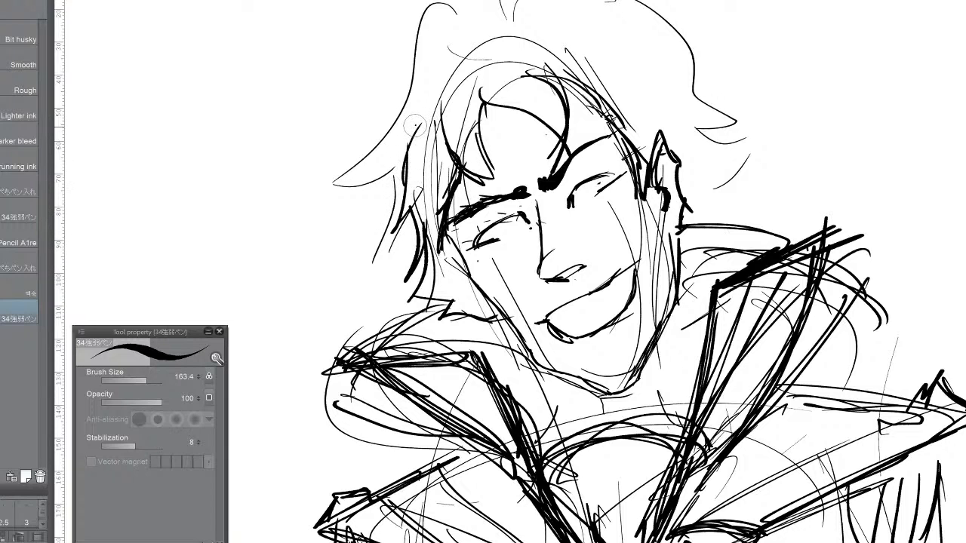
left_click_drag(415, 128, 388, 121)
left_click_drag(416, 87, 479, 0)
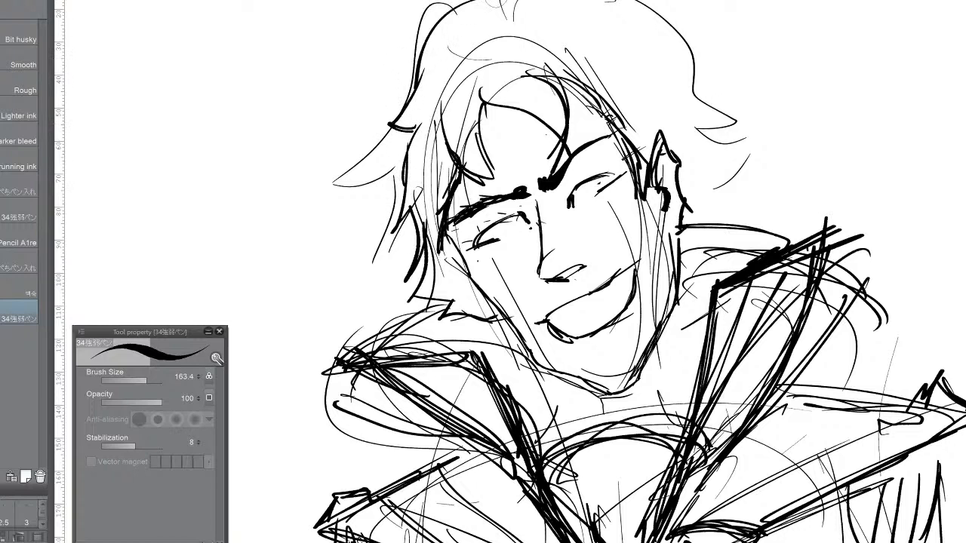
left_click_drag(415, 80, 488, 3)
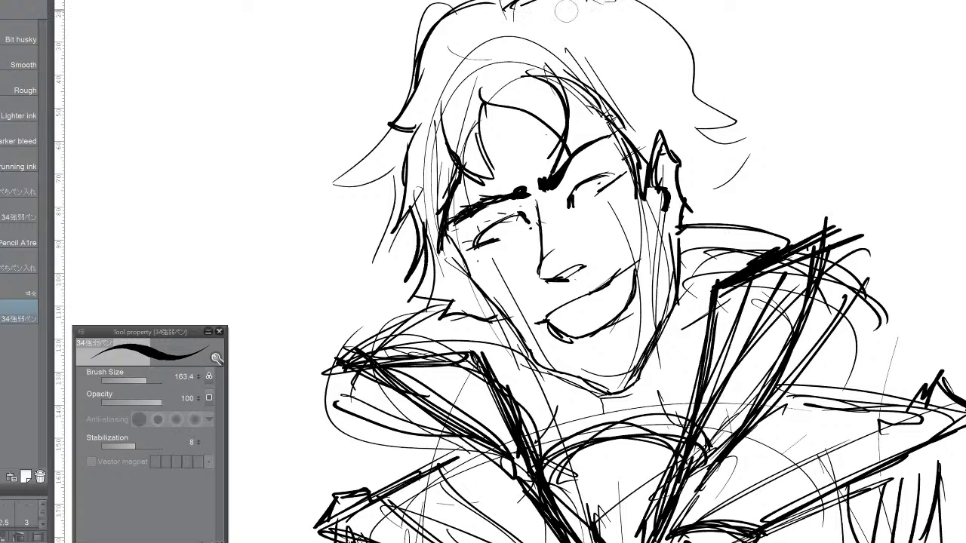
left_click_drag(580, 1, 635, 68)
mouse_move(620, 34)
left_mouse_down()
mouse_move(677, 78)
mouse_move(649, 57)
mouse_move(694, 64)
mouse_move(654, 87)
mouse_move(754, 117)
mouse_move(704, 150)
mouse_move(749, 160)
mouse_move(710, 204)
mouse_move(683, 257)
mouse_move(721, 287)
left_mouse_up()
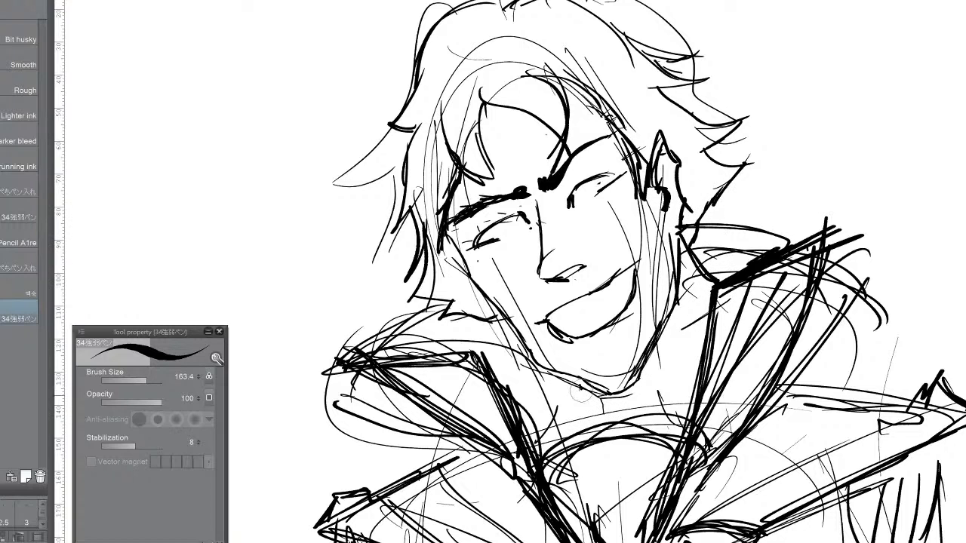
Step: Add short neck lines under the chin and a bold inner collar edge running down from below the ear
mouse_move(586, 381)
left_mouse_down()
mouse_move(585, 425)
mouse_move(577, 387)
mouse_move(561, 391)
mouse_move(557, 411)
left_mouse_up()
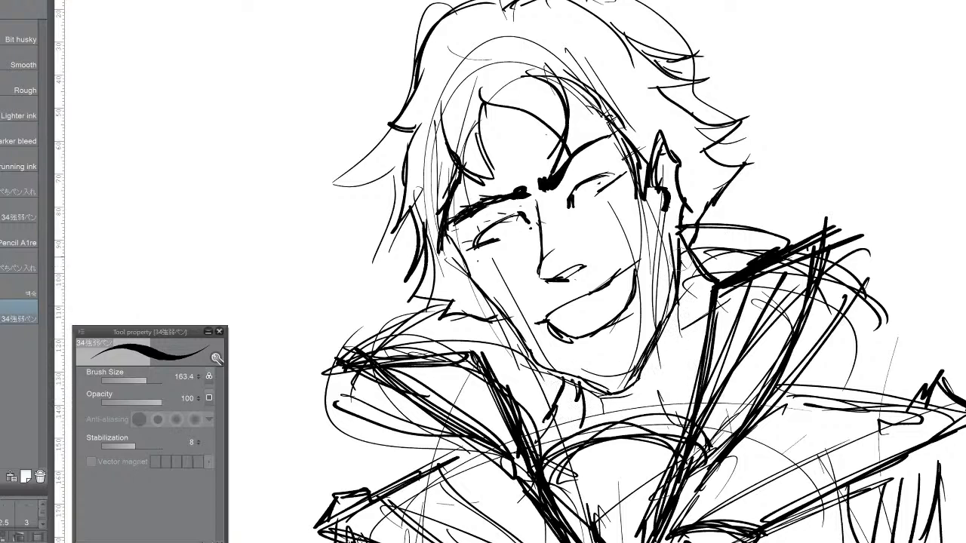
mouse_move(702, 257)
left_mouse_down()
mouse_move(687, 339)
mouse_move(709, 385)
left_mouse_up()
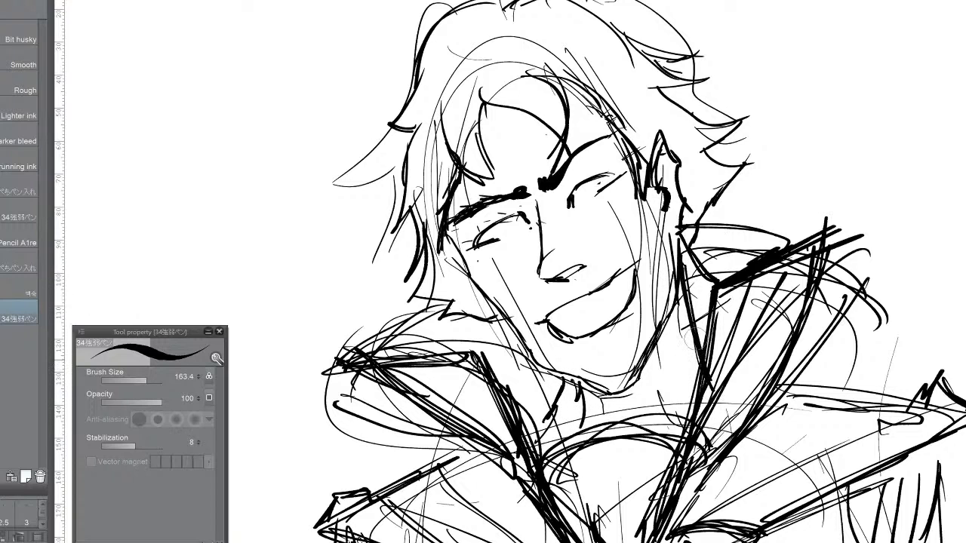
left_click_drag(695, 326, 717, 388)
left_click_drag(684, 277, 733, 409)
Step: Darken the top edges of both collar flaps and the lower line of the eye on the ear side
left_click_drag(332, 368, 467, 358)
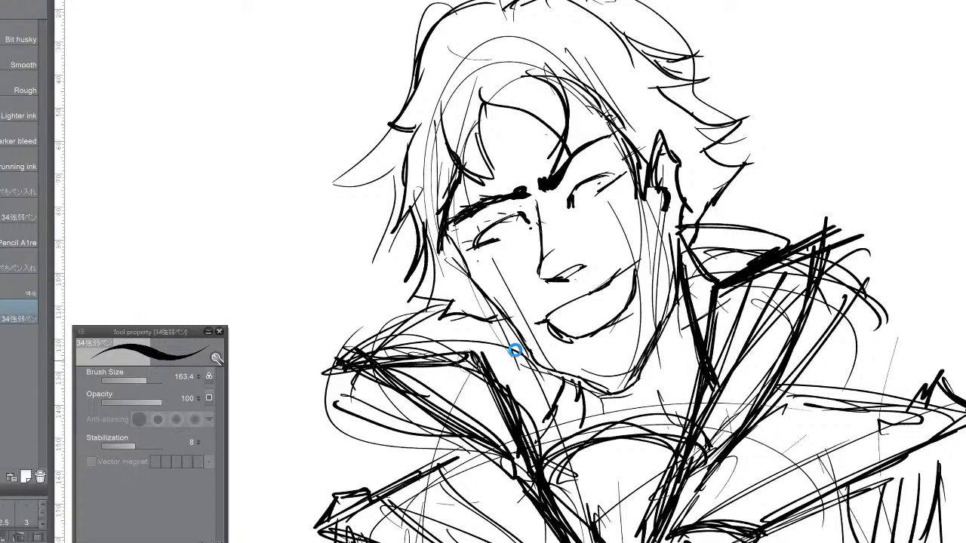
mouse_move(596, 193)
left_mouse_down()
mouse_move(621, 175)
mouse_move(603, 179)
mouse_move(626, 173)
left_mouse_up()
left_click_drag(838, 226, 705, 227)
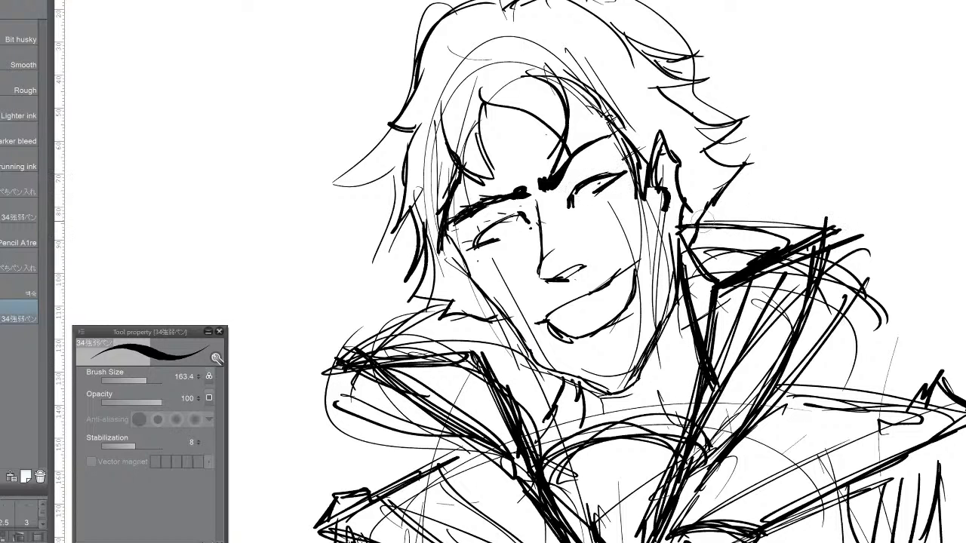
left_click_drag(764, 219, 705, 226)
left_click_drag(442, 293, 332, 377)
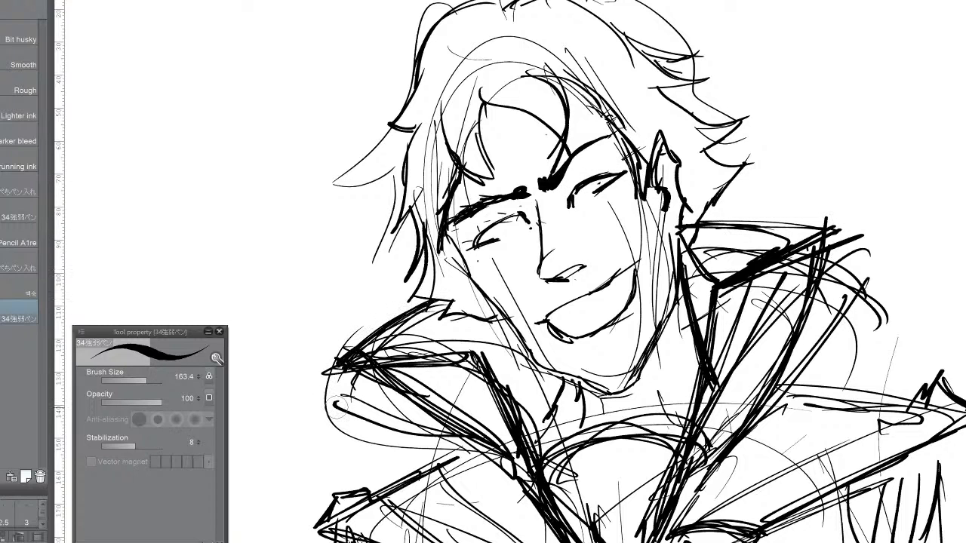
Step: Draw a bold inner contour of the arm beside the waist on the ear side, bending at the elbow and running downward
scroll(510, 272, "down", 10)
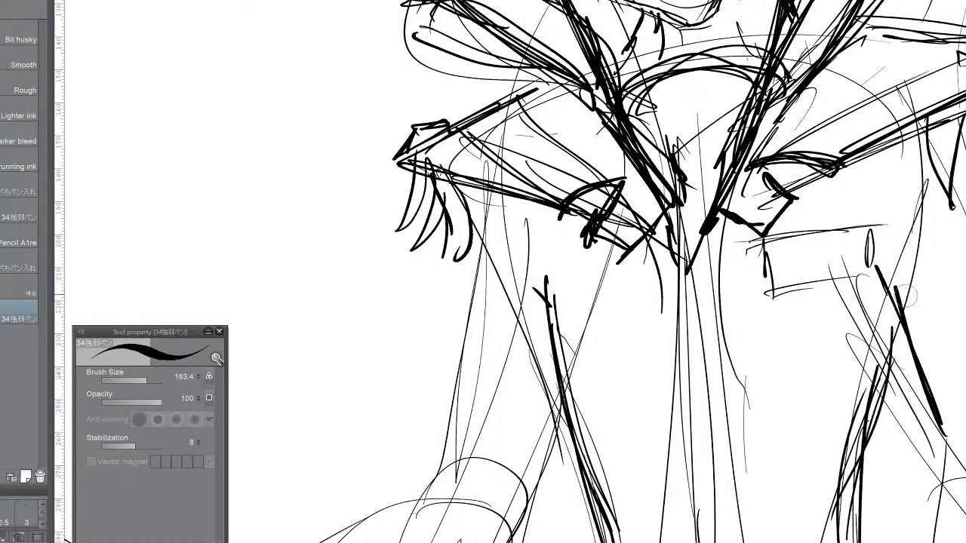
left_click_drag(898, 280, 952, 397)
left_click_drag(906, 314, 954, 422)
mouse_move(904, 321)
left_mouse_down()
mouse_move(820, 136)
mouse_move(687, 166)
left_mouse_up()
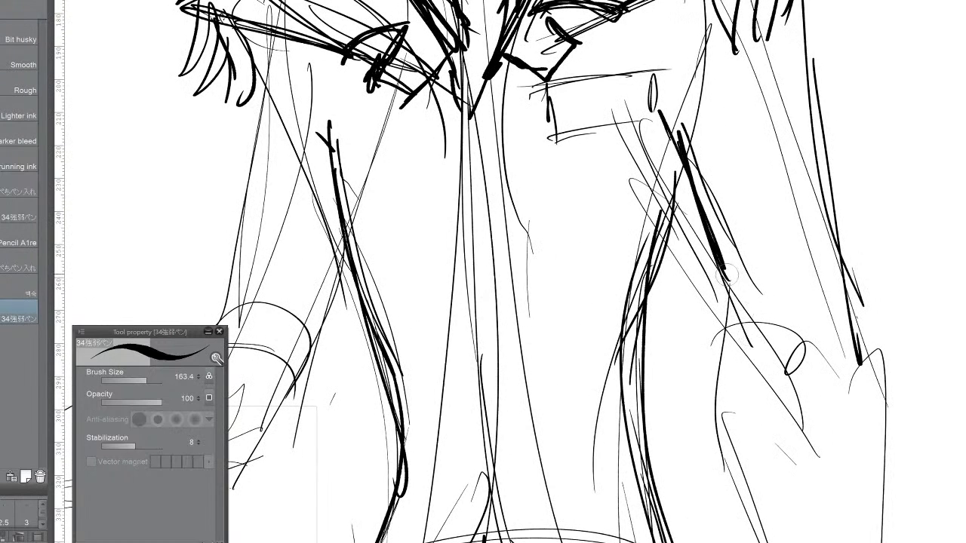
mouse_move(714, 253)
left_mouse_down()
mouse_move(745, 370)
mouse_move(745, 472)
left_mouse_up()
left_click_drag(738, 414, 760, 542)
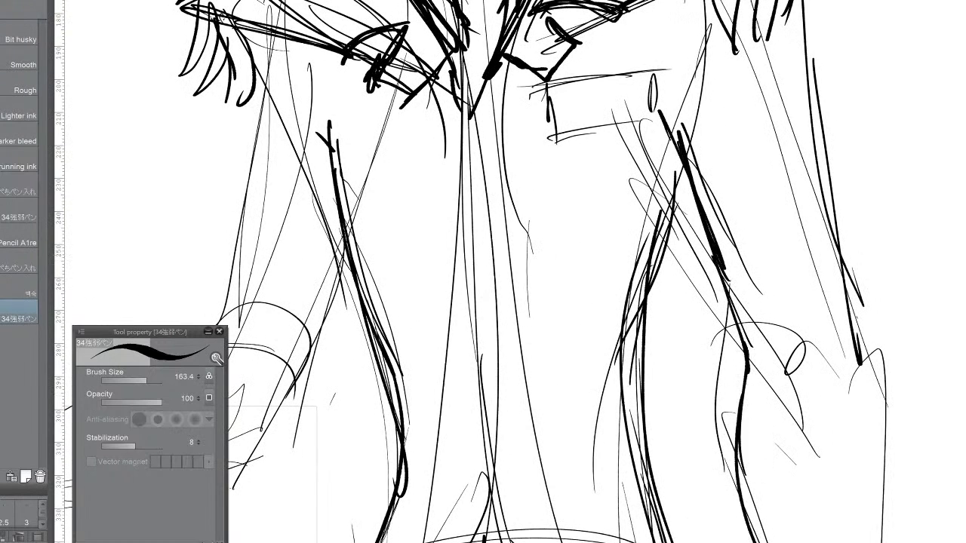
Step: Thicken the outer contour of the same arm below the elbow and add short fold strokes inside it
left_click_drag(873, 542, 847, 335)
left_click_drag(875, 542, 849, 348)
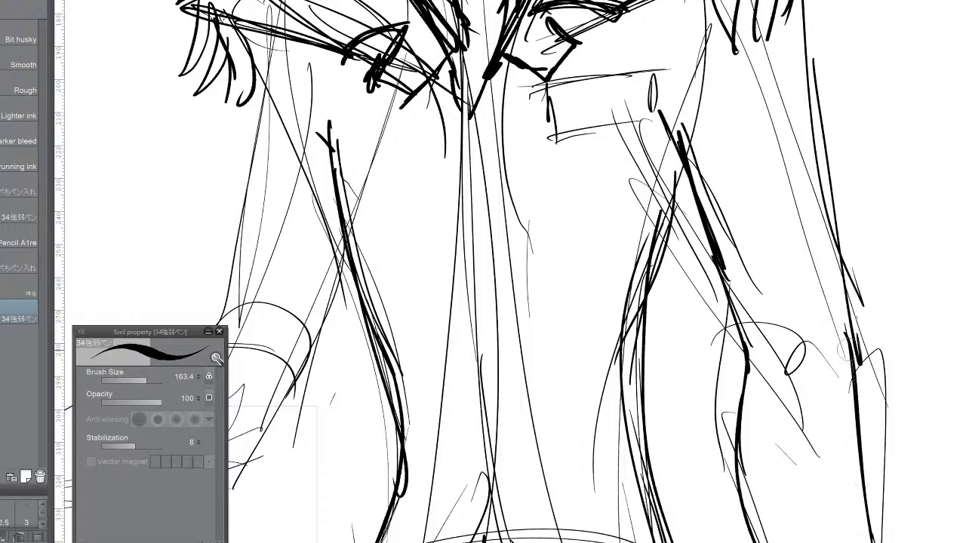
left_click_drag(856, 395, 855, 325)
left_click_drag(769, 391, 798, 402)
left_click_drag(765, 372, 791, 387)
Step: Sketch the first pointed teeth in the smile and a spiky hair tip beside the cheek opposite the ear
scroll(513, 272, "up", 10)
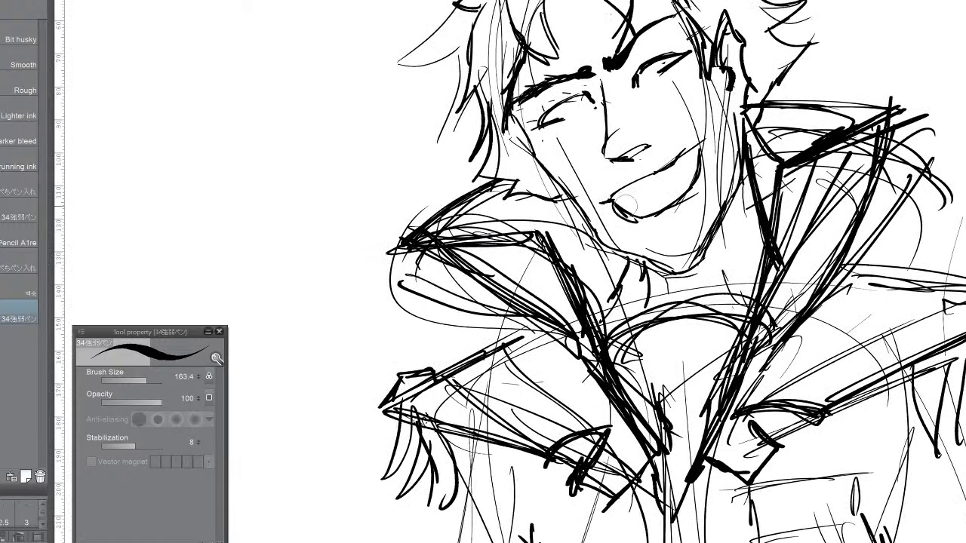
left_click_drag(613, 204, 652, 189)
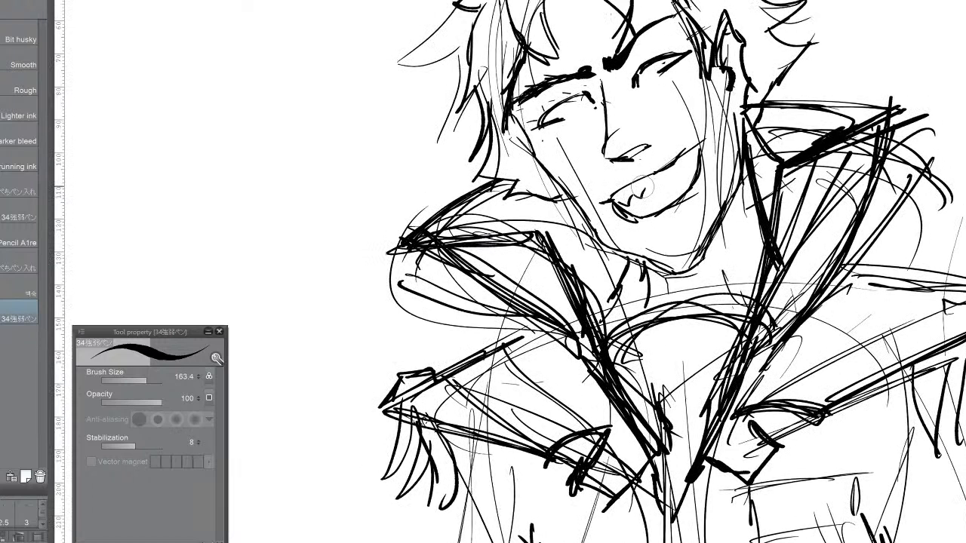
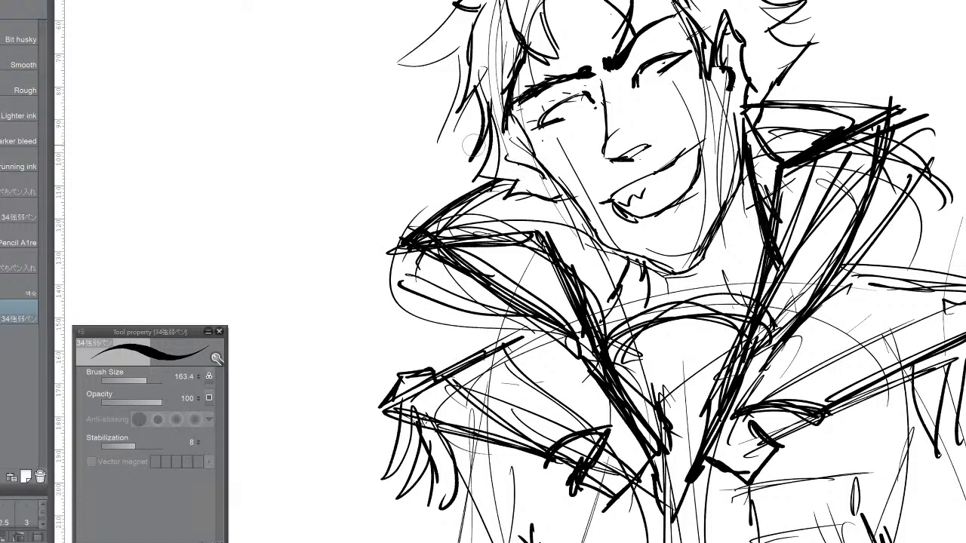
mouse_move(487, 130)
left_mouse_down()
mouse_move(436, 148)
mouse_move(444, 145)
left_mouse_up()
Step: Extend the ear upward into a long, sharp elf-like point with bold front and back edges
left_click_drag(751, 98, 755, 1)
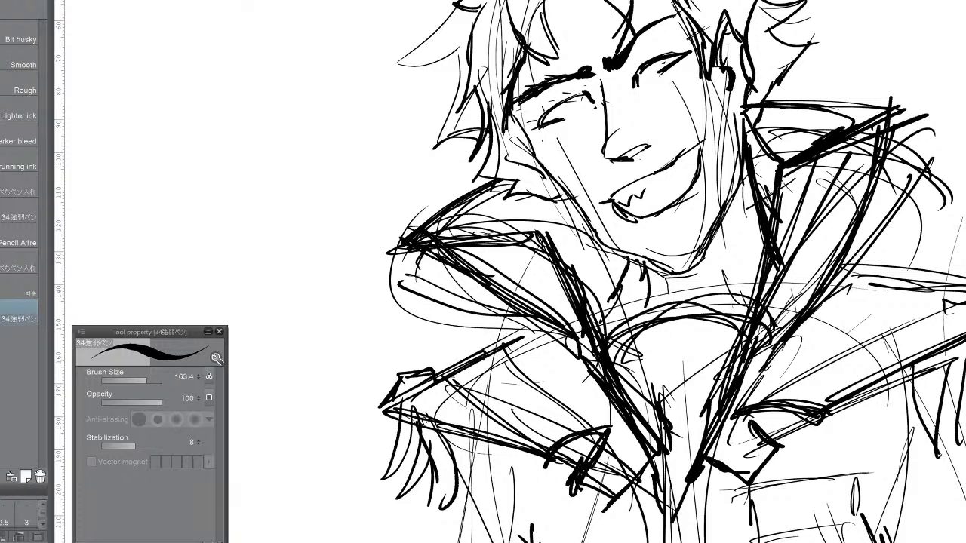
mouse_move(528, 339)
left_mouse_down()
mouse_move(625, 124)
mouse_move(562, 466)
left_mouse_up()
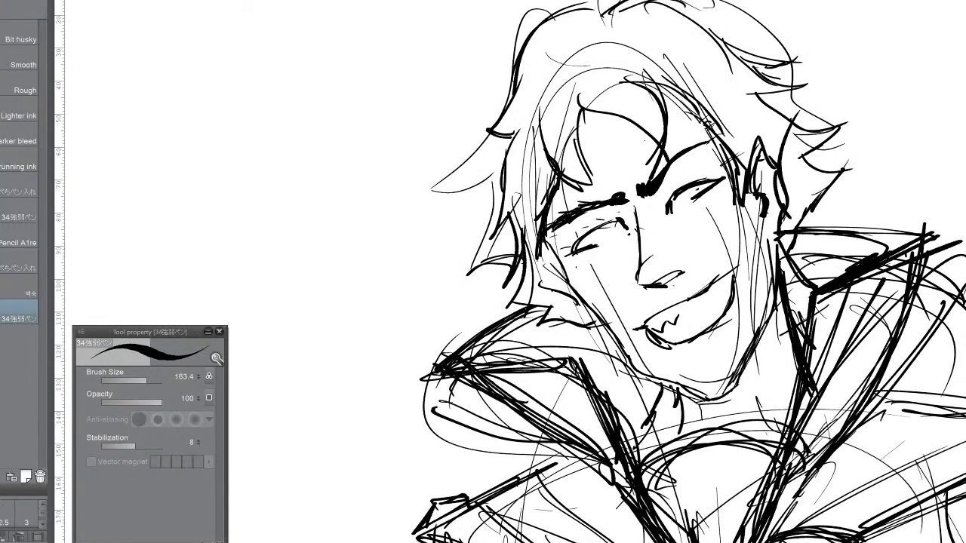
mouse_move(770, 129)
left_mouse_down()
mouse_move(751, 164)
mouse_move(785, 83)
mouse_move(827, 55)
mouse_move(781, 196)
mouse_move(766, 136)
mouse_move(755, 163)
left_mouse_up()
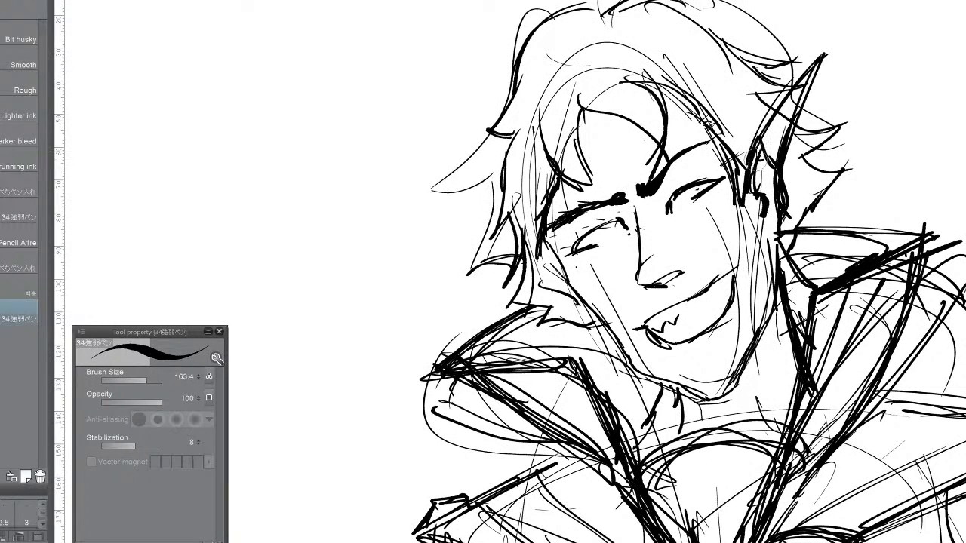
left_click_drag(778, 112, 759, 177)
Step: Add dark irises to both eyes and complete the row of jagged, pointed teeth across the smile
left_click_drag(608, 231, 631, 234)
mouse_move(695, 195)
left_mouse_down()
mouse_move(683, 193)
mouse_move(708, 178)
left_mouse_up()
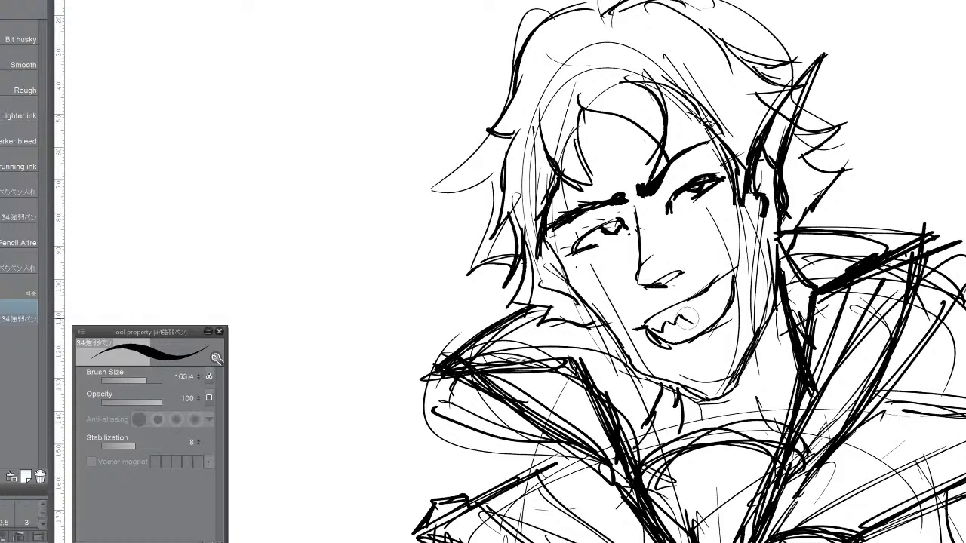
mouse_move(682, 323)
left_mouse_down()
mouse_move(713, 314)
mouse_move(713, 301)
mouse_move(734, 285)
left_mouse_up()
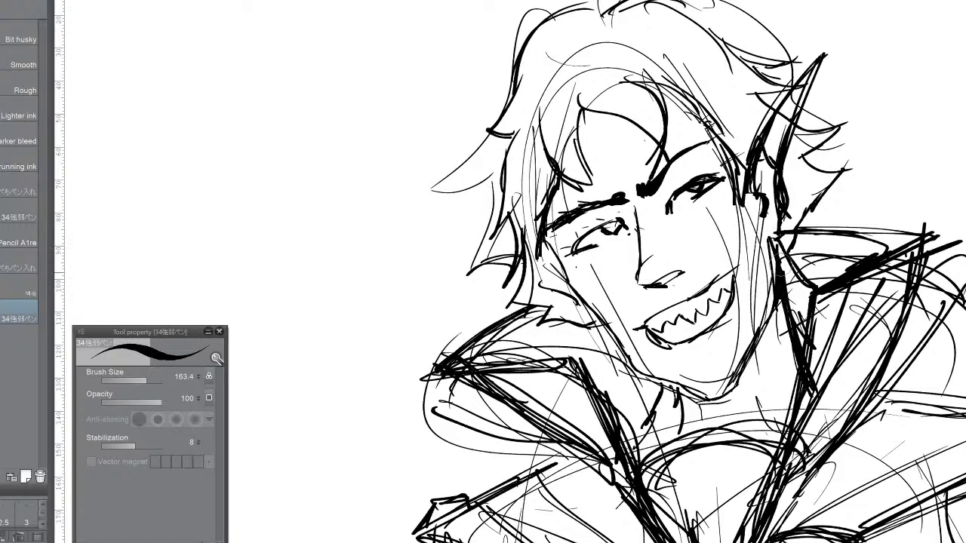
left_click_drag(782, 308, 801, 372)
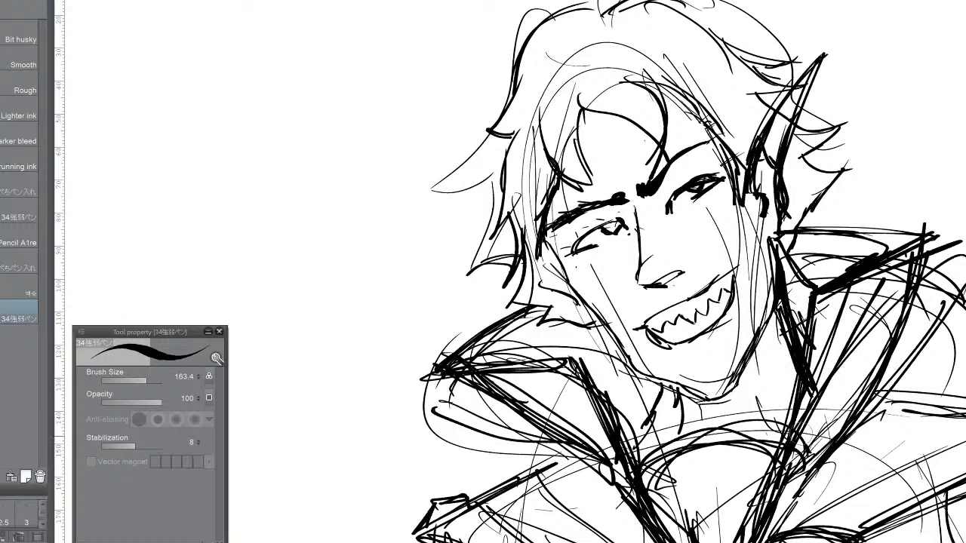
Step: Outline the lowest finger of the large outstretched hand as a curved claw, from the palm's outer edge to the tip and back
left_click_drag(710, 513, 943, 30)
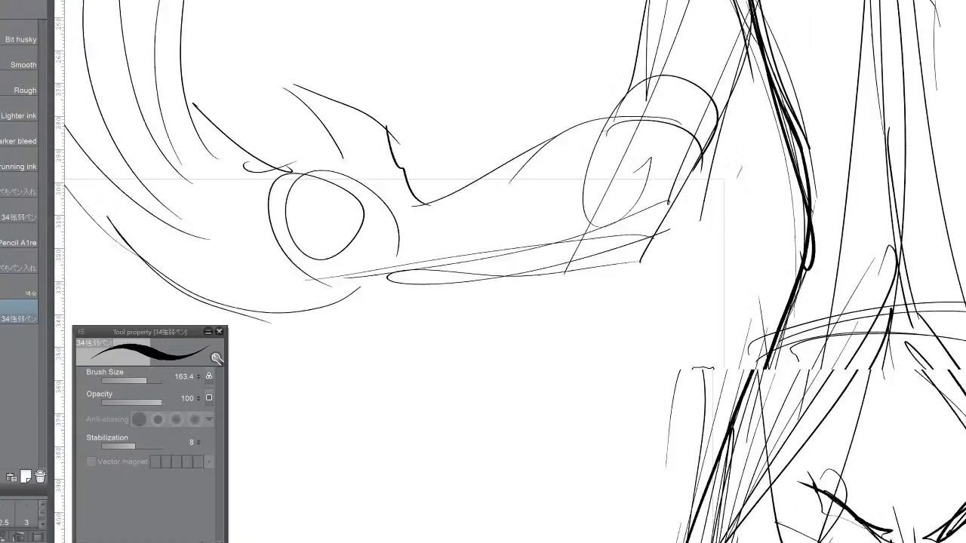
mouse_move(483, 226)
left_mouse_down()
mouse_move(554, 291)
mouse_move(685, 317)
left_mouse_up()
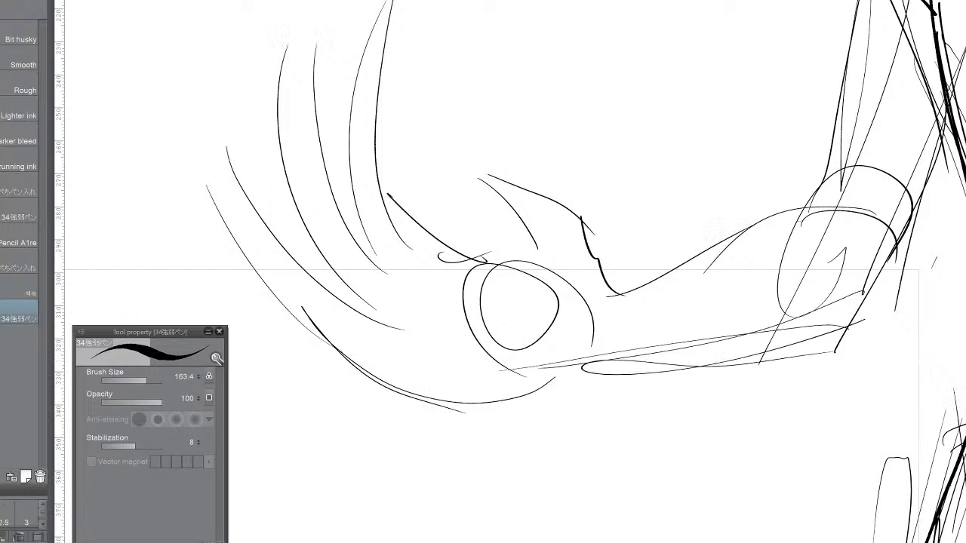
left_click_drag(347, 369, 251, 237)
left_click_drag(310, 344, 248, 221)
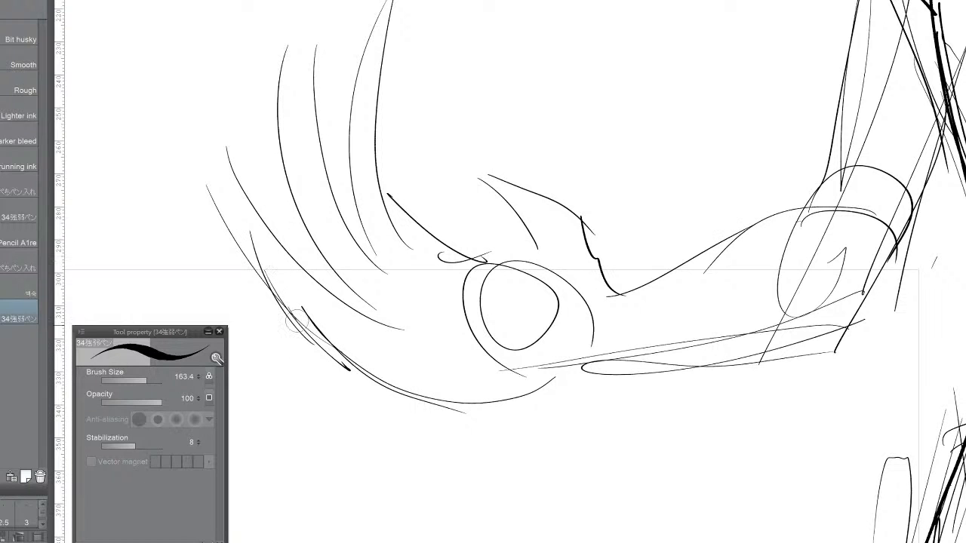
left_click_drag(301, 326, 242, 159)
mouse_move(268, 268)
left_mouse_down()
mouse_move(241, 156)
mouse_move(308, 285)
mouse_move(359, 325)
mouse_move(326, 312)
mouse_move(411, 334)
left_mouse_up()
Step: Redraw the middle fingers of the outstretched hand as long, curved claws with pointed tips and dark joints at the palm
left_click_drag(366, 305, 278, 93)
mouse_move(323, 249)
left_mouse_down()
mouse_move(283, 34)
mouse_move(379, 253)
mouse_move(413, 284)
left_mouse_up()
mouse_move(336, 215)
left_mouse_down()
mouse_move(398, 280)
mouse_move(432, 289)
left_mouse_up()
mouse_move(400, 279)
left_mouse_down()
mouse_move(344, 59)
mouse_move(370, 204)
left_mouse_up()
mouse_move(337, 93)
left_mouse_down()
mouse_move(328, 18)
mouse_move(318, 139)
mouse_move(311, 73)
mouse_move(345, 55)
mouse_move(349, 107)
left_mouse_up()
Step: Draw the innermost finger, pointed thumb and wrist of the outstretched hand, and the underside of its palm and forearm
mouse_move(379, 9)
left_mouse_down()
mouse_move(349, 102)
mouse_move(388, 200)
mouse_move(452, 275)
mouse_move(532, 266)
left_mouse_up()
mouse_move(453, 283)
left_mouse_down()
mouse_move(521, 280)
mouse_move(558, 265)
mouse_move(516, 200)
mouse_move(462, 160)
mouse_move(578, 190)
mouse_move(566, 202)
mouse_move(604, 277)
left_mouse_up()
left_click_drag(582, 209, 604, 280)
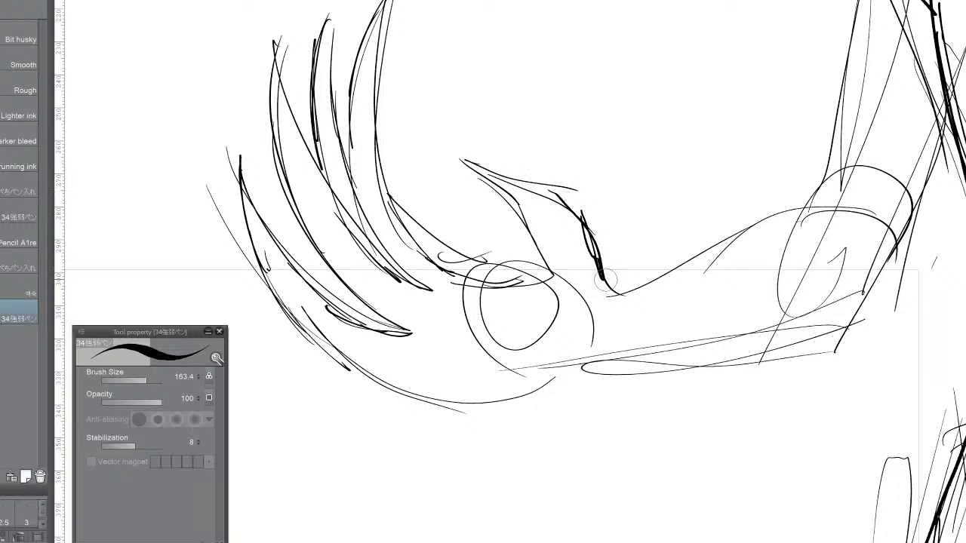
mouse_move(361, 365)
left_mouse_down()
mouse_move(590, 386)
mouse_move(823, 342)
mouse_move(701, 363)
left_mouse_up()
left_click_drag(566, 379, 853, 324)
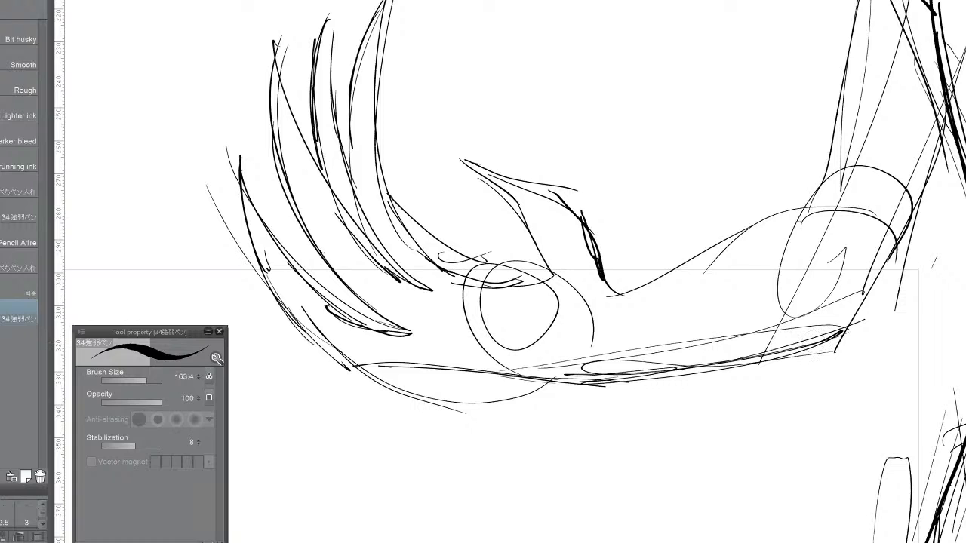
Step: Erase the upper half of the middle claw between the two longest fingers of the outstretched hand
key("e")
mouse_move(313, 72)
left_mouse_down()
mouse_move(327, 172)
mouse_move(310, 96)
mouse_move(320, 118)
mouse_move(327, 27)
mouse_move(317, 58)
mouse_move(322, 44)
mouse_move(335, 48)
mouse_move(339, 175)
mouse_move(336, 61)
mouse_move(326, 101)
mouse_move(331, 33)
mouse_move(337, 172)
mouse_move(334, 123)
mouse_move(332, 145)
mouse_move(362, 211)
left_mouse_up()
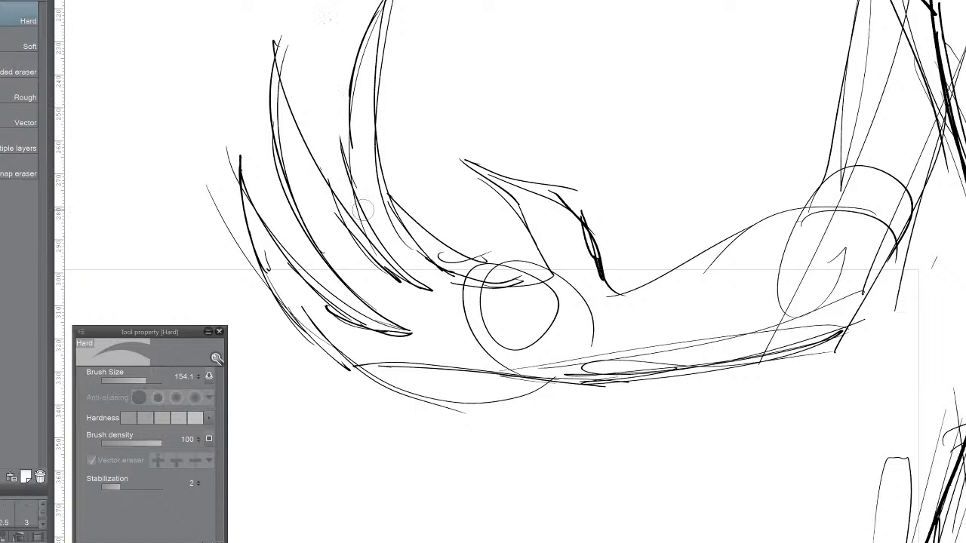
mouse_move(363, 210)
left_mouse_down()
mouse_move(318, 165)
mouse_move(201, 290)
mouse_move(246, 501)
mouse_move(397, 448)
mouse_move(472, 351)
mouse_move(552, 290)
left_mouse_up()
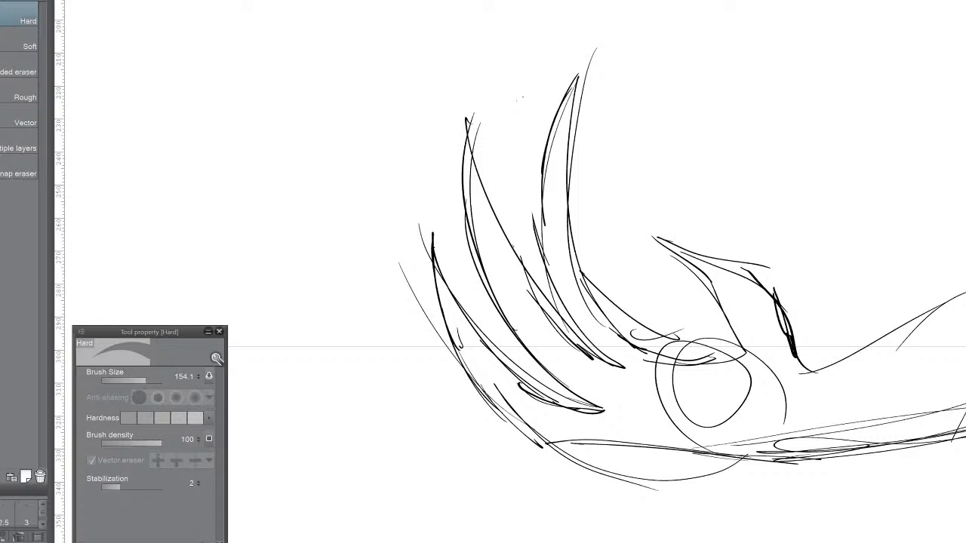
Step: Darken the hanging arm's sleeve outline with a pencil, closing it with a straight edge above the wrist
scroll(513, 272, "down", 10)
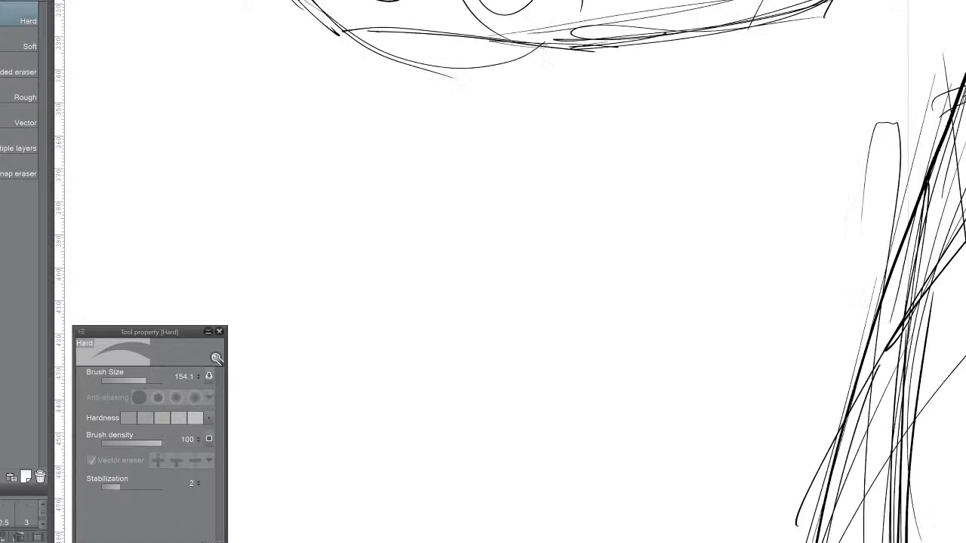
scroll(564, 363, "down", 8)
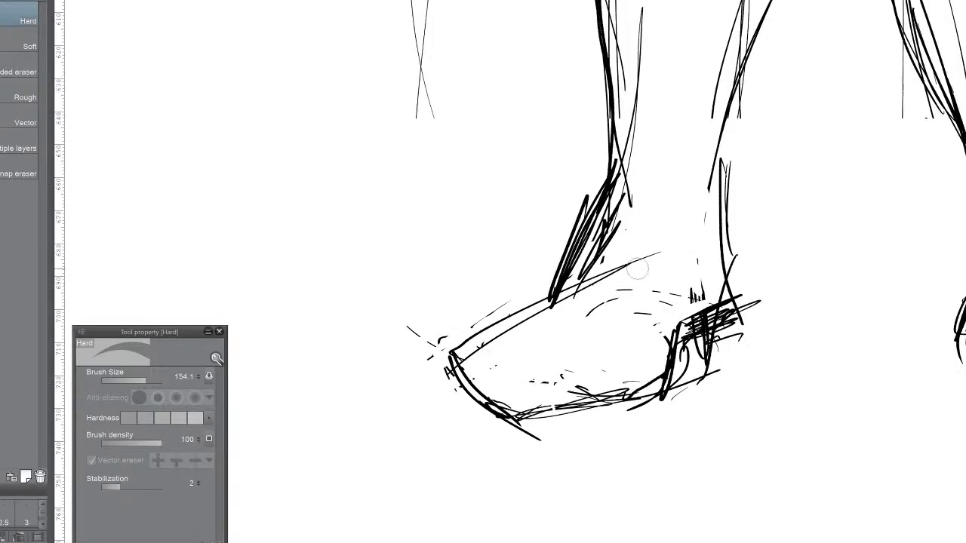
scroll(510, 272, "up", 15)
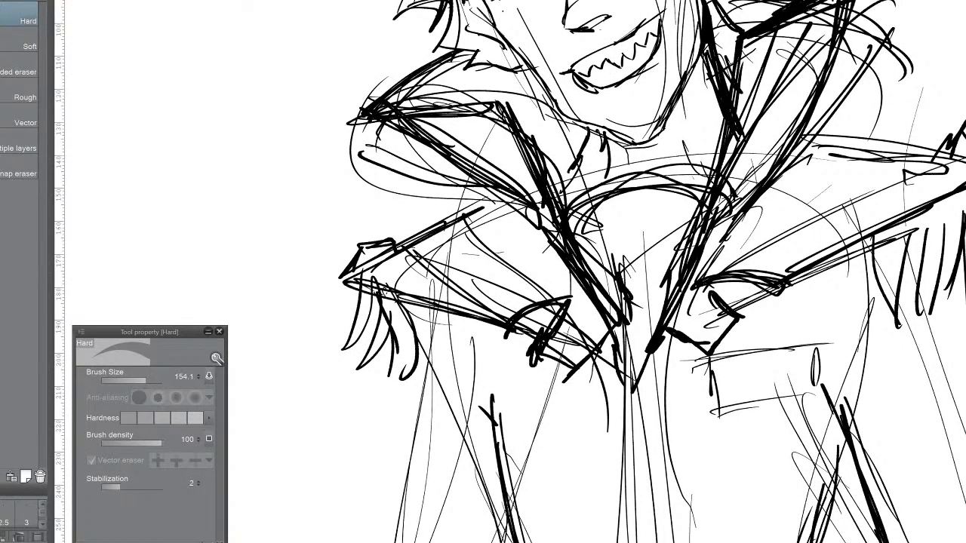
scroll(574, 271, "up", 5)
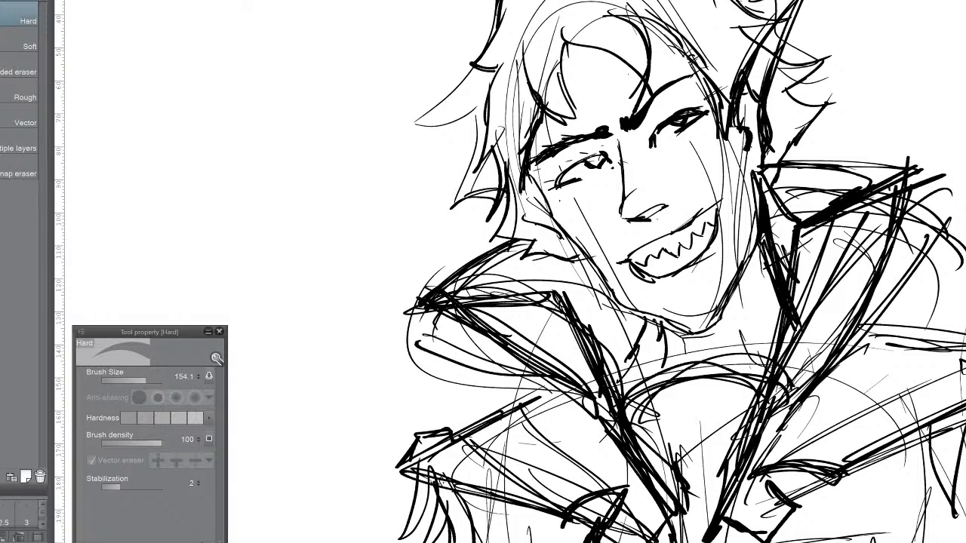
scroll(627, 271, "down", 7)
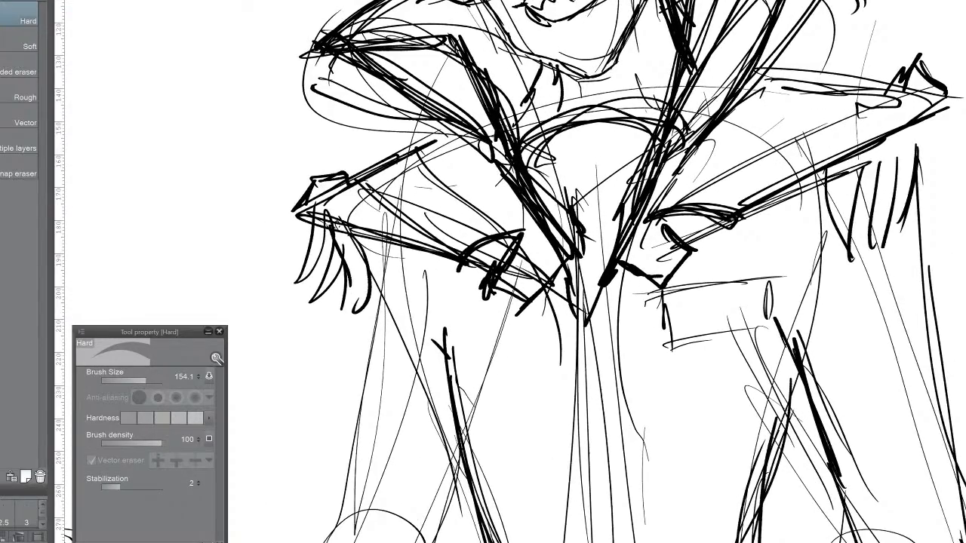
scroll(552, 298, "down", 9)
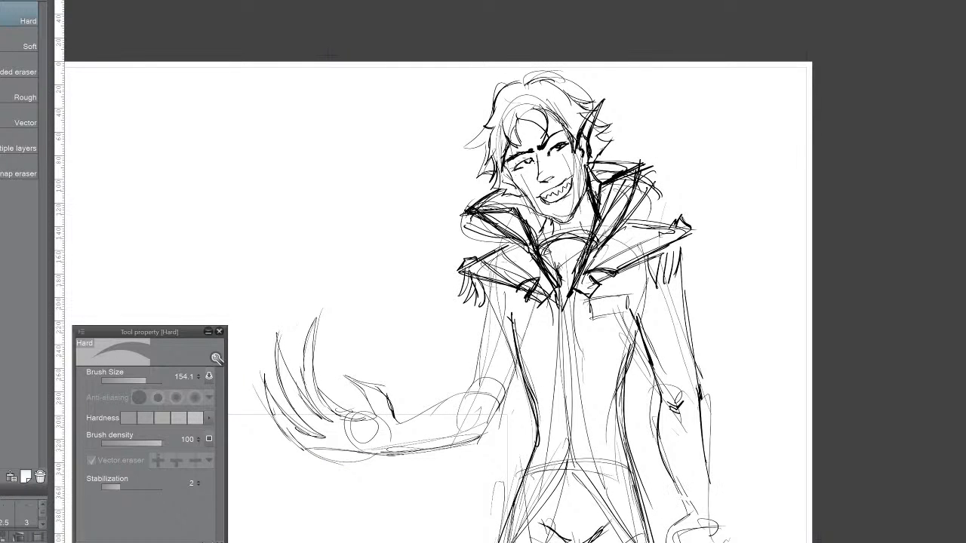
key("p")
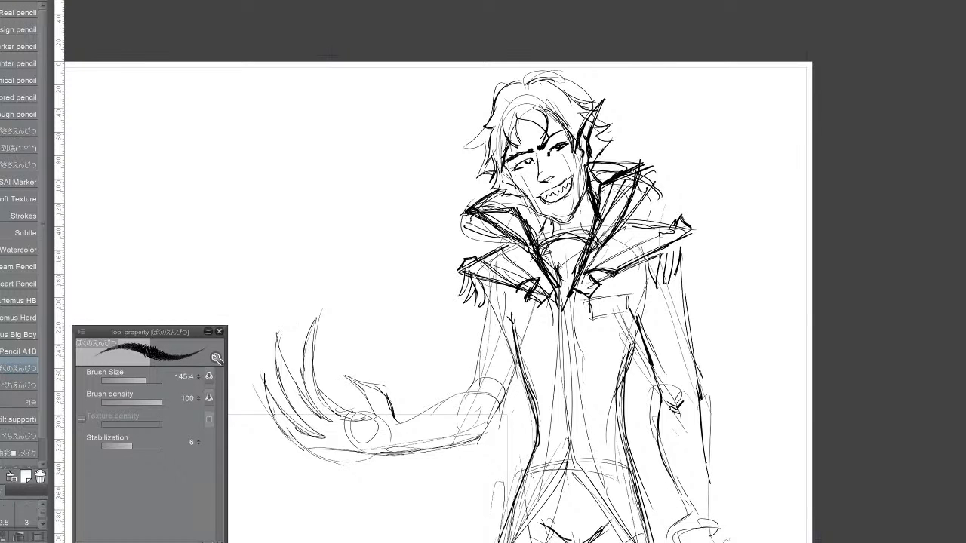
mouse_move(667, 485)
left_mouse_down()
mouse_move(709, 495)
mouse_move(696, 355)
left_mouse_up()
mouse_move(705, 480)
left_mouse_down()
mouse_move(676, 275)
mouse_move(688, 336)
left_mouse_up()
left_click_drag(678, 250, 688, 338)
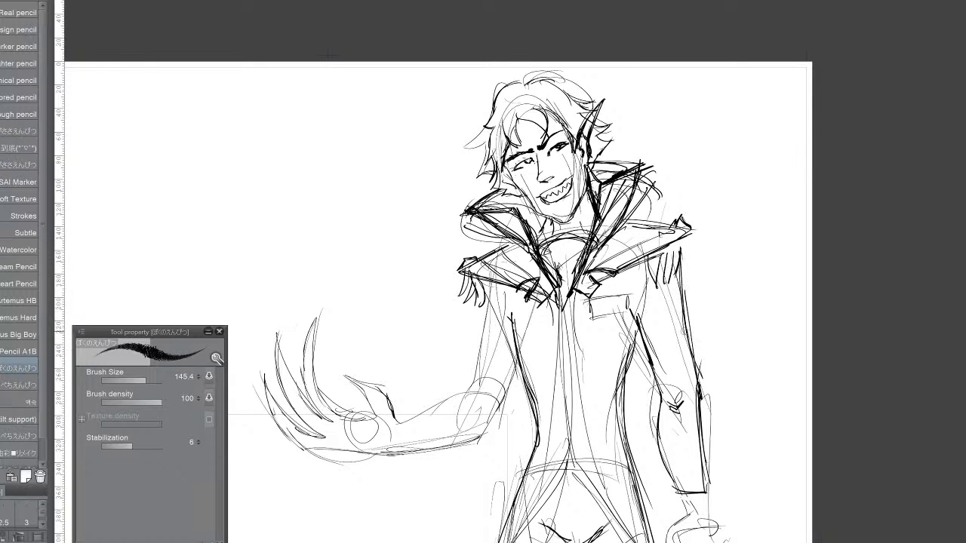
Step: Outline the raised arm's sleeve from shoulder to wrist, adding folds at the elbow and a banded cuff
mouse_move(405, 427)
left_mouse_down()
mouse_move(417, 452)
mouse_move(415, 428)
mouse_move(410, 457)
mouse_move(483, 447)
left_mouse_up()
left_click_drag(407, 462, 493, 448)
mouse_move(438, 460)
left_mouse_down()
mouse_move(500, 436)
mouse_move(528, 350)
mouse_move(490, 435)
left_mouse_up()
left_click_drag(511, 376, 486, 445)
mouse_move(459, 397)
left_mouse_down()
mouse_move(487, 420)
mouse_move(489, 320)
mouse_move(472, 373)
left_mouse_up()
left_click_drag(483, 299, 460, 412)
mouse_move(475, 378)
left_mouse_down()
mouse_move(473, 396)
mouse_move(441, 411)
left_mouse_up()
mouse_move(448, 404)
left_mouse_down()
mouse_move(422, 423)
mouse_move(429, 459)
left_mouse_up()
left_click_drag(427, 418, 406, 423)
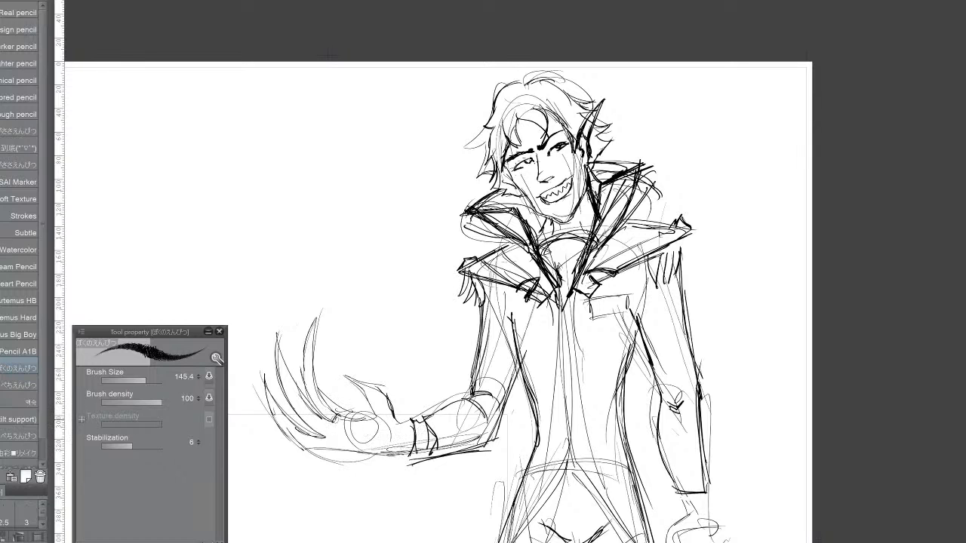
Step: Draw the glove edges at the outstretched hand's knuckles, the palm crease and a darker pointed thumb
mouse_move(327, 430)
left_mouse_down()
mouse_move(316, 456)
mouse_move(333, 410)
mouse_move(311, 454)
mouse_move(406, 449)
mouse_move(359, 436)
mouse_move(406, 421)
mouse_move(349, 439)
left_mouse_up()
left_click_drag(385, 411, 370, 420)
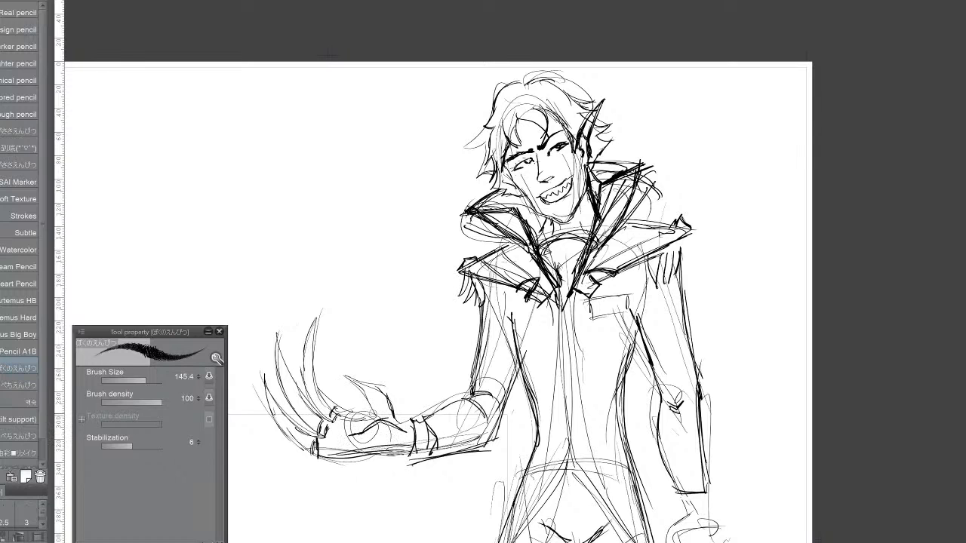
mouse_move(355, 388)
left_mouse_down()
mouse_move(401, 418)
mouse_move(350, 388)
left_mouse_up()
mouse_move(338, 383)
left_mouse_down()
mouse_move(373, 391)
mouse_move(396, 409)
mouse_move(391, 416)
left_mouse_up()
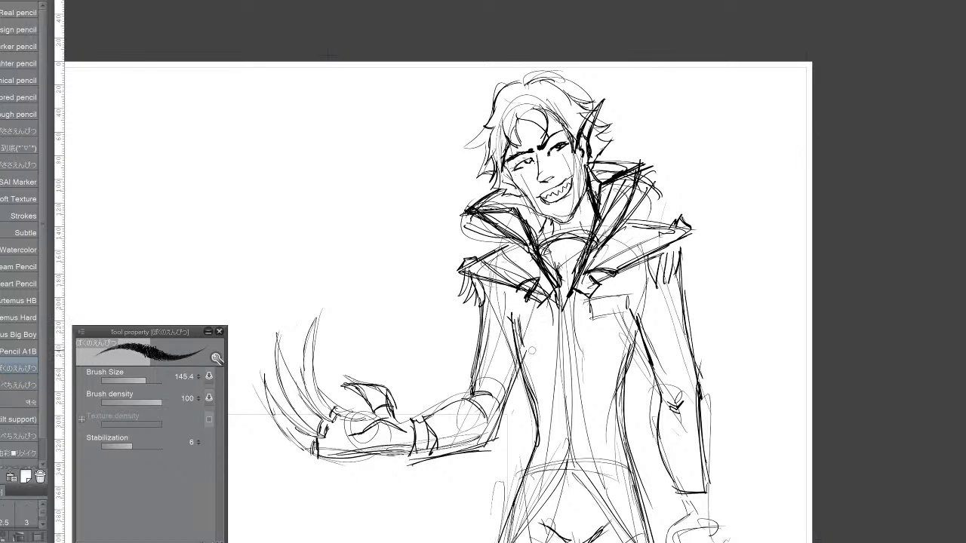
Step: Draw a small chest badge with two hanging round medals below the coat's lapel
left_click_drag(522, 342, 552, 343)
mouse_move(519, 316)
left_mouse_down()
mouse_move(527, 338)
mouse_move(533, 316)
mouse_move(544, 333)
mouse_move(549, 320)
left_mouse_up()
mouse_move(542, 332)
left_mouse_down()
mouse_move(554, 345)
mouse_move(533, 347)
left_mouse_up()
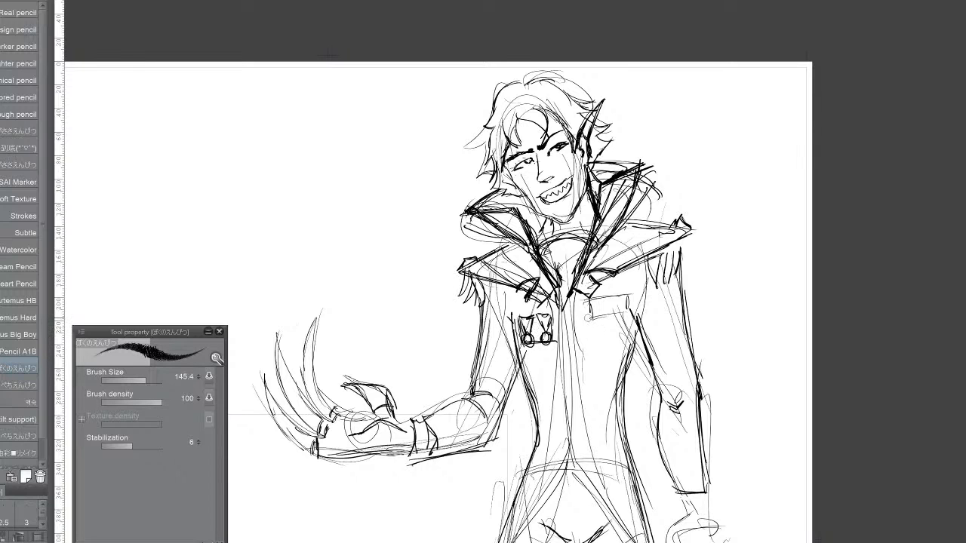
Step: Erase the rectangular pocket guide on the chest and the construction lines across the coat's waist
left_click_drag(586, 303, 596, 320)
mouse_move(604, 314)
left_mouse_down()
mouse_move(614, 325)
mouse_move(616, 314)
left_mouse_up()
key("e")
mouse_move(594, 320)
left_mouse_down()
mouse_move(601, 296)
mouse_move(585, 311)
mouse_move(616, 298)
mouse_move(608, 309)
mouse_move(619, 311)
mouse_move(617, 355)
mouse_move(627, 331)
left_mouse_up()
mouse_move(607, 410)
left_mouse_down()
mouse_move(616, 388)
mouse_move(613, 435)
mouse_move(614, 413)
mouse_move(625, 453)
mouse_move(605, 453)
mouse_move(587, 430)
mouse_move(607, 502)
mouse_move(585, 452)
mouse_move(618, 508)
mouse_move(624, 479)
left_mouse_up()
mouse_move(551, 444)
left_mouse_down()
mouse_move(539, 467)
mouse_move(545, 447)
mouse_move(542, 468)
mouse_move(562, 460)
mouse_move(550, 489)
left_mouse_up()
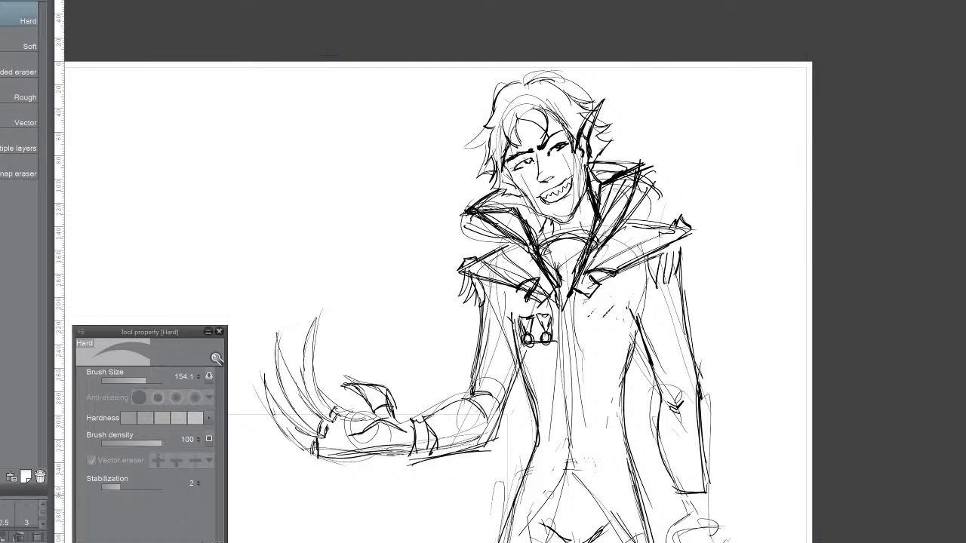
Step: Add elbow fold marks to the sleeves and draw a turned-up, notched cuff on the hanging arm with the pen
key("p")
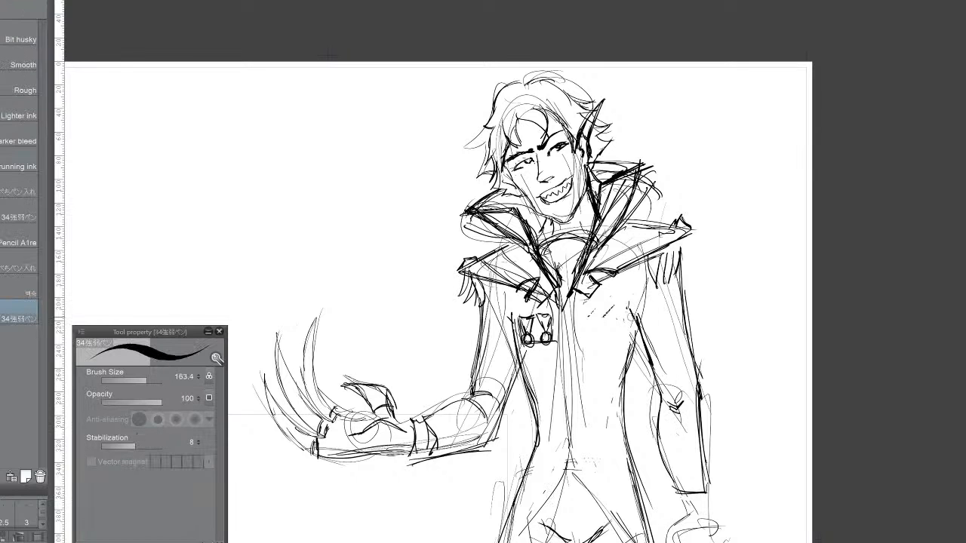
left_click_drag(670, 279, 687, 343)
mouse_move(683, 302)
left_mouse_down()
mouse_move(702, 392)
mouse_move(684, 391)
left_mouse_up()
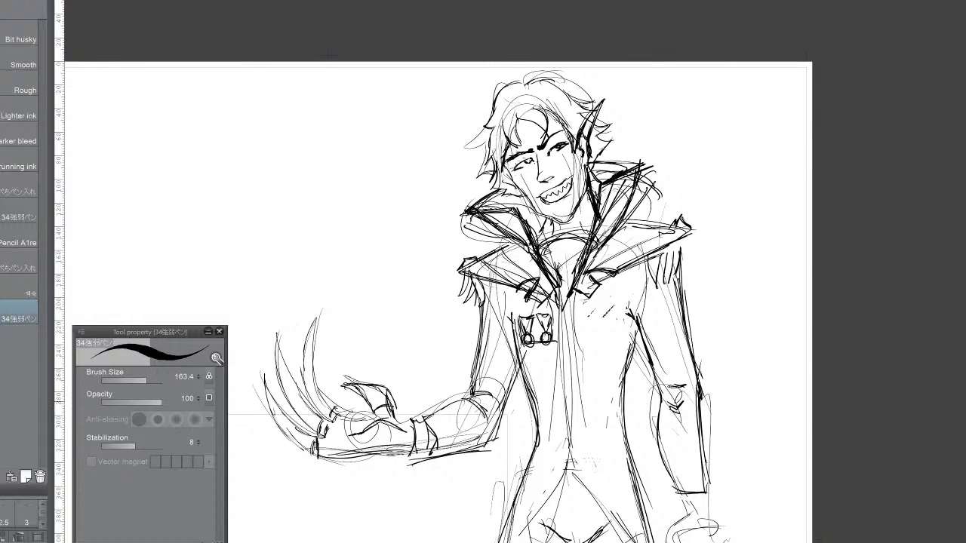
left_click_drag(462, 403, 488, 388)
mouse_move(669, 496)
left_mouse_down()
mouse_move(658, 472)
mouse_move(682, 478)
mouse_move(688, 469)
mouse_move(686, 483)
mouse_move(714, 470)
mouse_move(711, 479)
mouse_move(668, 484)
mouse_move(662, 465)
mouse_move(714, 465)
left_mouse_up()
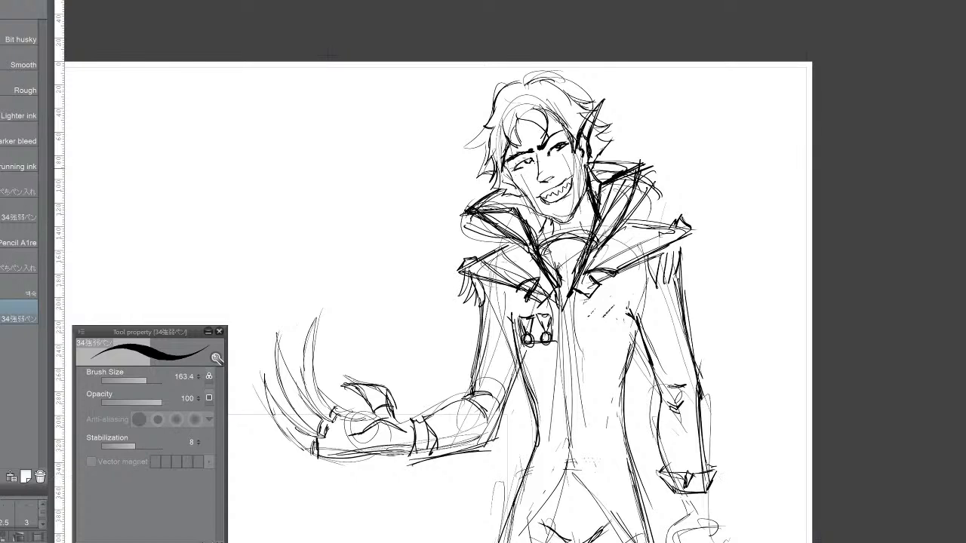
Step: Hatch the inner lining of the raised collar on both sides of the neck with dense dark strokes
mouse_move(603, 160)
left_mouse_down()
mouse_move(592, 180)
mouse_move(616, 177)
left_mouse_up()
mouse_move(506, 194)
left_mouse_down()
mouse_move(497, 208)
mouse_move(477, 207)
mouse_move(527, 228)
left_mouse_up()
left_click_drag(540, 219, 533, 237)
left_click_drag(539, 223, 528, 240)
left_click_drag(546, 219, 536, 237)
mouse_move(547, 209)
left_mouse_down()
mouse_move(528, 226)
mouse_move(523, 219)
left_mouse_up()
left_click_drag(543, 205, 525, 215)
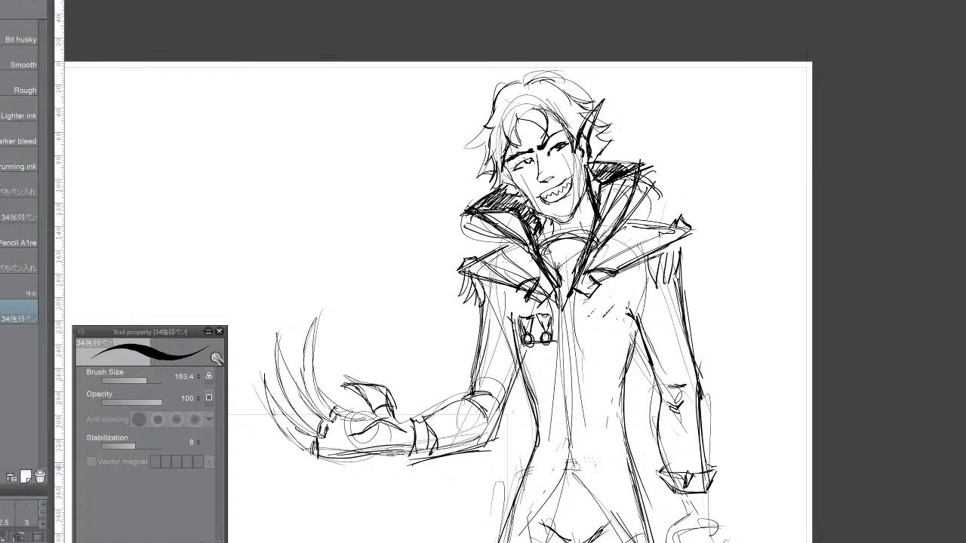
Step: Draw the coat's front opening from the lapels to the waist, with both edges flaring apart below it
left_click_drag(567, 410, 524, 542)
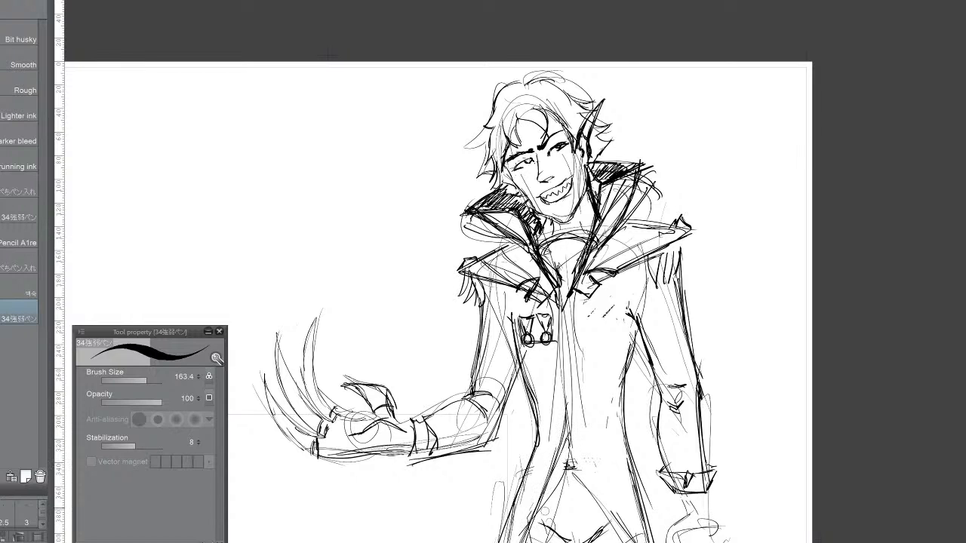
left_click_drag(567, 413, 622, 542)
left_click_drag(569, 450, 616, 542)
mouse_move(592, 495)
left_mouse_down()
mouse_move(619, 542)
mouse_move(565, 367)
left_mouse_up()
left_click_drag(571, 430, 564, 303)
left_click_drag(565, 403, 571, 286)
left_click_drag(563, 308, 555, 322)
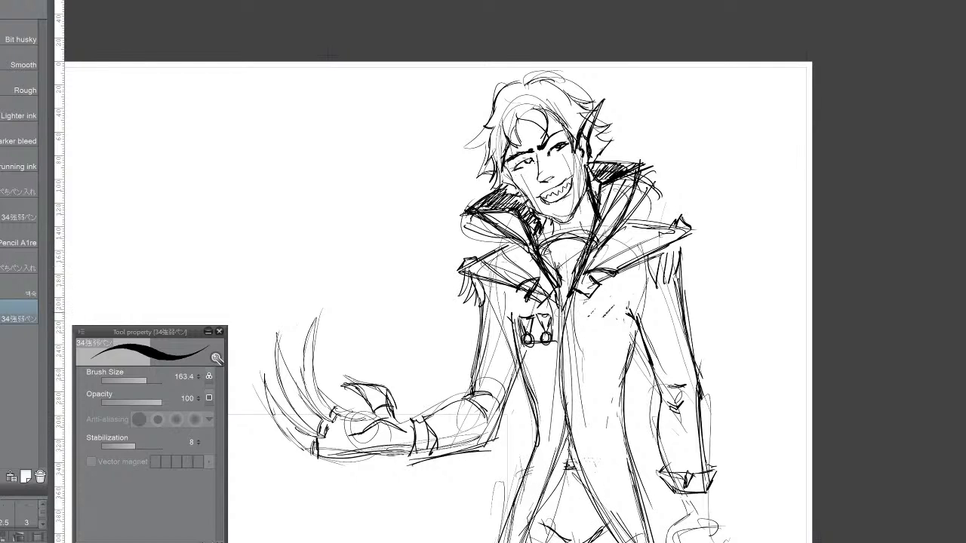
Step: Switch to the Darker bleed brush, set its size to 994.1 and try it on the coat front
left_click(18, 141)
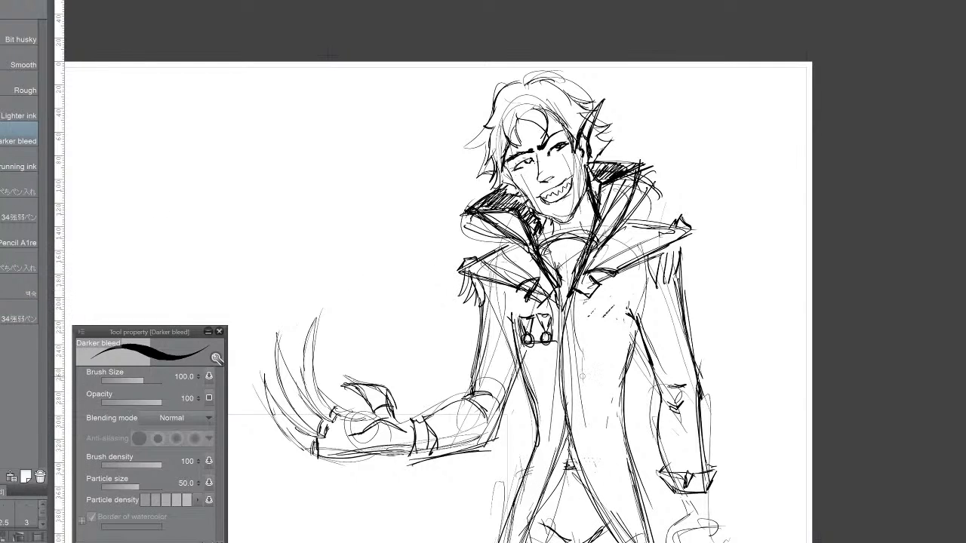
mouse_move(593, 413)
left_mouse_down()
mouse_move(597, 351)
mouse_move(608, 406)
left_mouse_up()
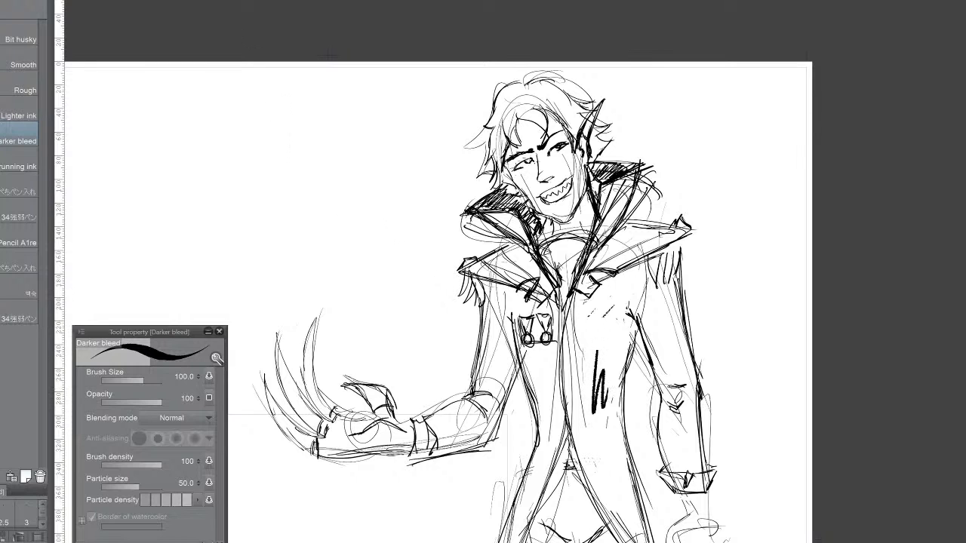
key("ctrl+z")
key("ctrl+z")
mouse_move(143, 380)
left_mouse_down()
mouse_move(169, 369)
mouse_move(158, 378)
left_mouse_up()
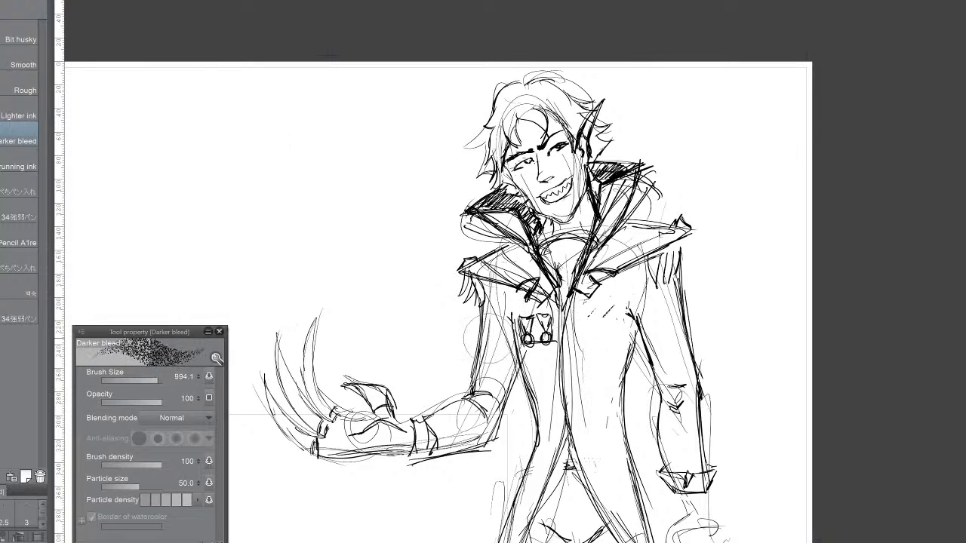
left_click_drag(595, 347, 600, 451)
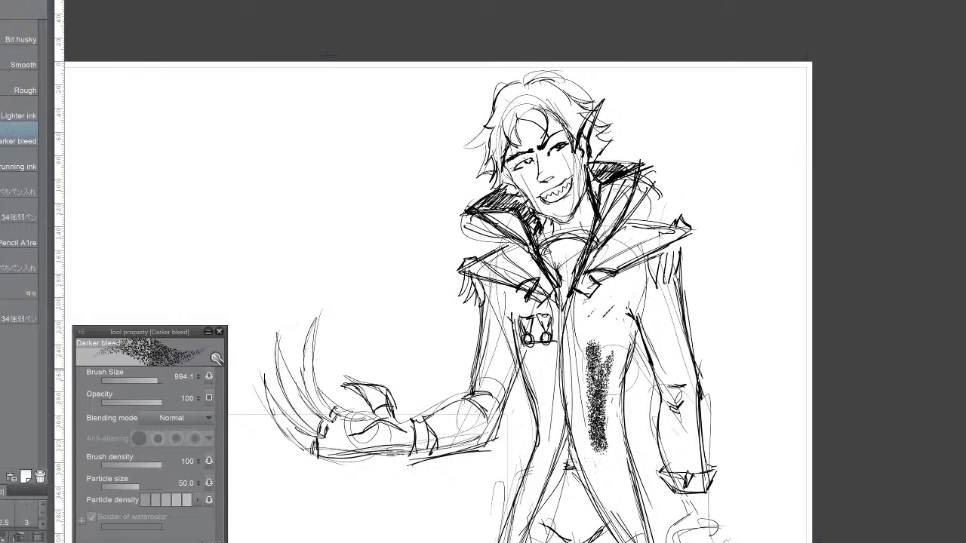
key("ctrl+z")
Step: Shade the collar lining and the gloves on both hands with textured black using the Darker bleed brush
mouse_move(479, 207)
left_mouse_down()
mouse_move(514, 200)
mouse_move(538, 229)
left_mouse_up()
mouse_move(601, 204)
left_mouse_down()
mouse_move(601, 172)
mouse_move(632, 151)
mouse_move(634, 168)
left_mouse_up()
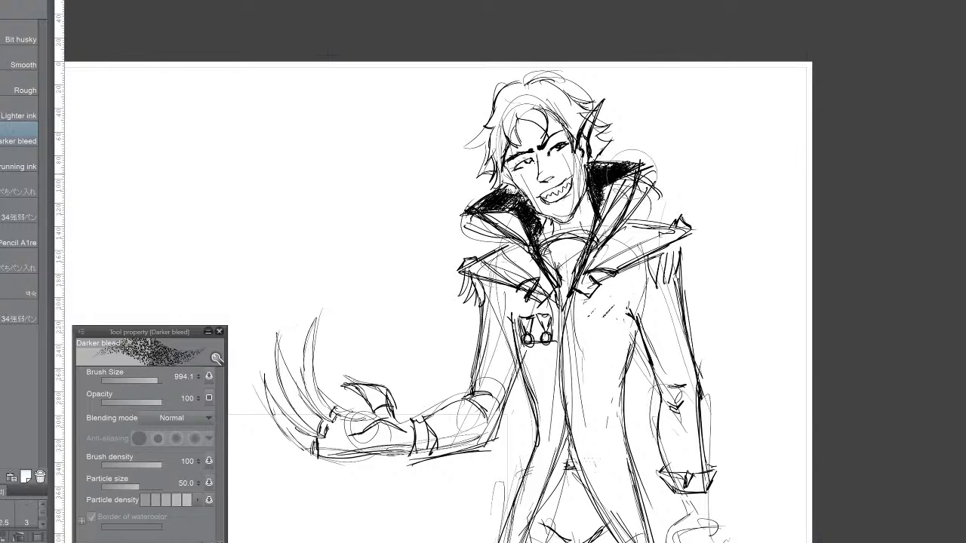
left_click_drag(495, 198, 464, 197)
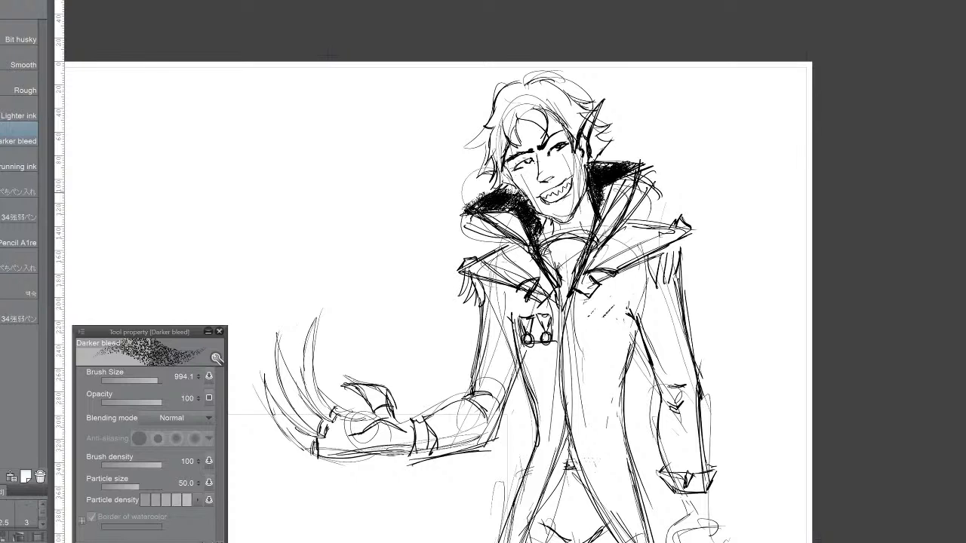
mouse_move(320, 452)
left_mouse_down()
mouse_move(330, 430)
mouse_move(337, 458)
mouse_move(384, 440)
mouse_move(414, 444)
left_mouse_up()
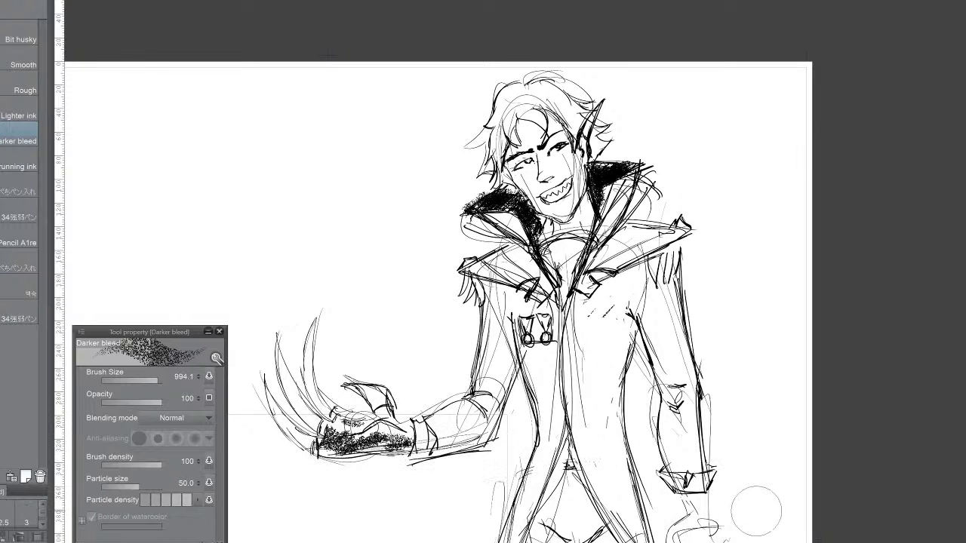
mouse_move(691, 521)
left_mouse_down()
mouse_move(699, 529)
mouse_move(690, 531)
mouse_move(710, 533)
mouse_move(666, 527)
mouse_move(706, 536)
mouse_move(687, 523)
left_mouse_up()
Step: Draw the wristband and pointed fingers of the hanging gloved hand with the 34強弱ペン pen at size 369.3
left_click(9, 315)
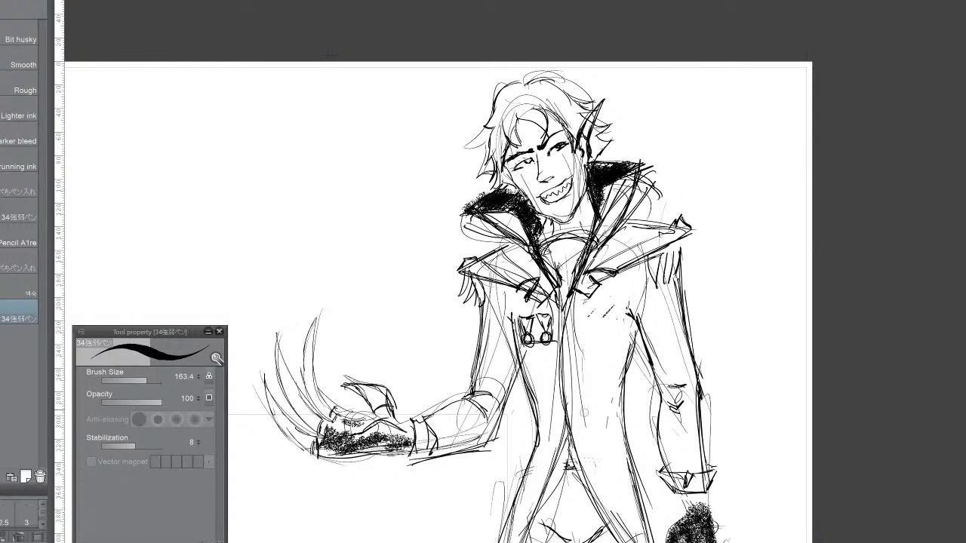
left_click_drag(148, 383, 152, 381)
mouse_move(680, 505)
left_mouse_down()
mouse_move(708, 504)
mouse_move(709, 519)
mouse_move(699, 505)
mouse_move(709, 495)
left_mouse_up()
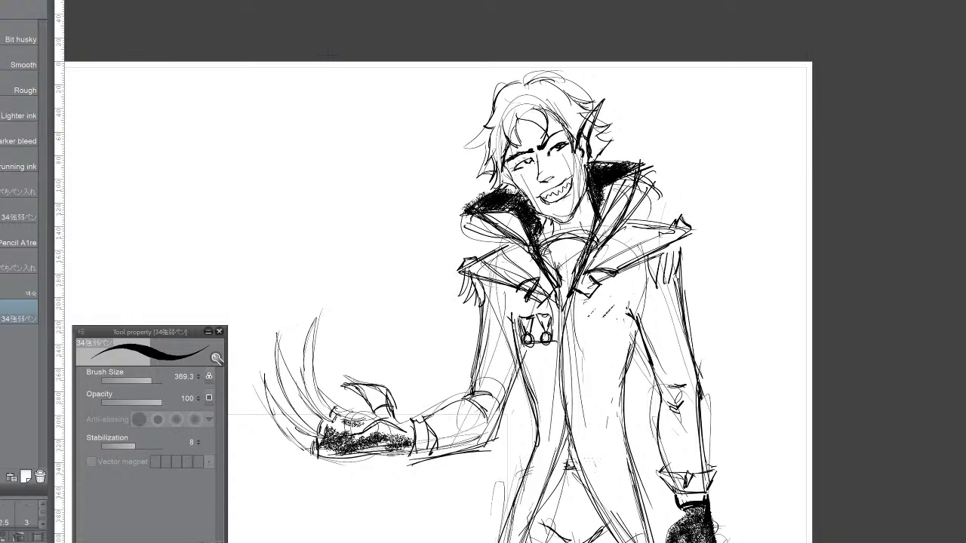
mouse_move(804, 405)
left_mouse_down()
mouse_move(889, 272)
mouse_move(891, 224)
left_mouse_up()
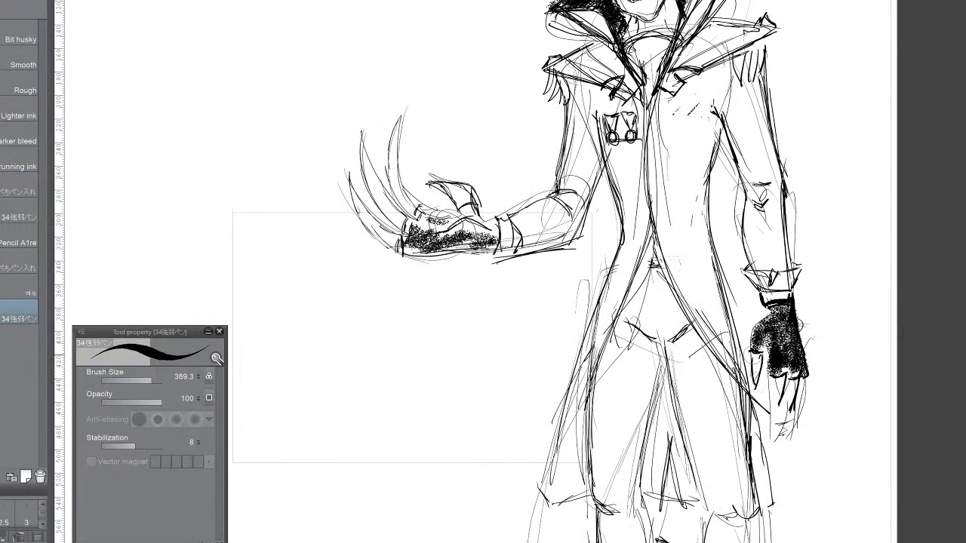
left_click_drag(774, 378, 770, 450)
mouse_move(799, 403)
left_mouse_down()
mouse_move(777, 437)
mouse_move(788, 427)
left_mouse_up()
left_click_drag(803, 394, 776, 435)
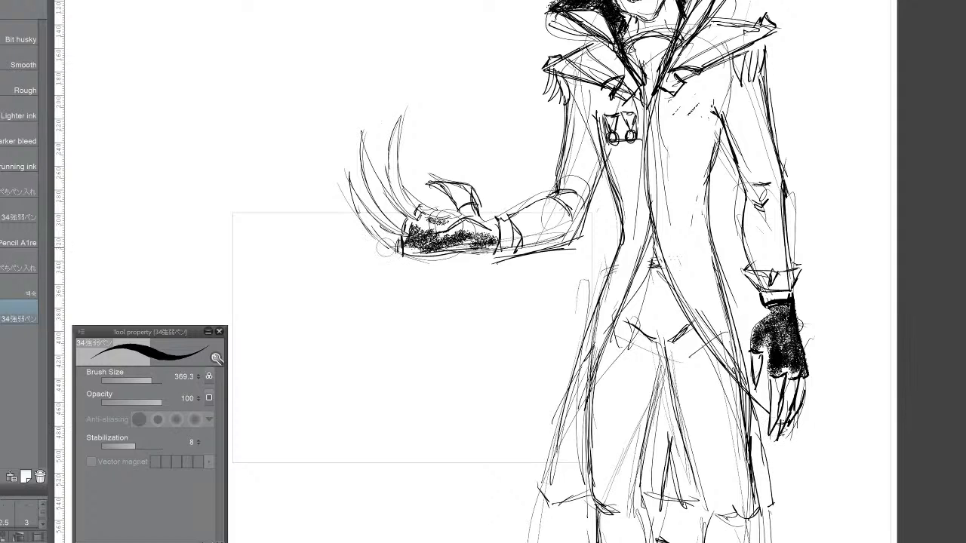
Step: Thicken the outlines of the outstretched hand's three long claws and fill their tips with black
left_click_drag(350, 164, 357, 220)
mouse_move(345, 182)
left_mouse_down()
mouse_move(370, 234)
mouse_move(379, 221)
mouse_move(402, 243)
mouse_move(363, 134)
mouse_move(411, 227)
mouse_move(397, 114)
mouse_move(377, 175)
left_mouse_up()
left_click_drag(391, 132, 419, 208)
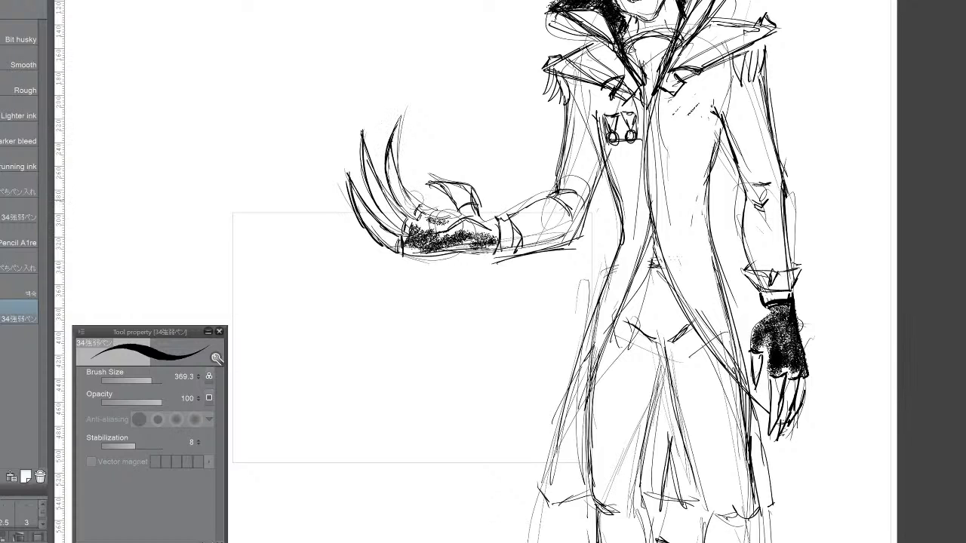
left_click_drag(386, 160, 427, 214)
mouse_move(398, 184)
left_mouse_down()
mouse_move(413, 201)
mouse_move(388, 159)
left_mouse_up()
mouse_move(403, 174)
left_mouse_down()
mouse_move(392, 129)
mouse_move(388, 141)
mouse_move(398, 107)
left_mouse_up()
mouse_move(364, 146)
left_mouse_down()
mouse_move(356, 165)
mouse_move(371, 180)
mouse_move(369, 157)
mouse_move(355, 212)
mouse_move(358, 202)
left_mouse_up()
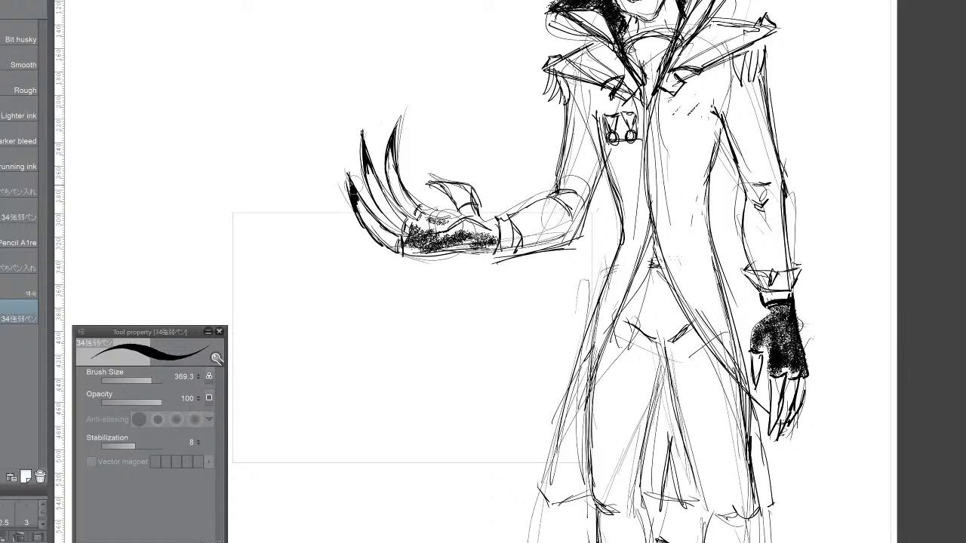
Step: Mark the outstretched hand's thumb joint, darken the coat's front edge and add a small pointed clasp at chest height
mouse_move(477, 209)
left_mouse_down()
mouse_move(484, 227)
mouse_move(487, 219)
left_mouse_up()
left_click_drag(683, 84, 660, 149)
left_click_drag(661, 136, 668, 266)
mouse_move(656, 197)
left_mouse_down()
mouse_move(690, 314)
mouse_move(656, 189)
left_mouse_up()
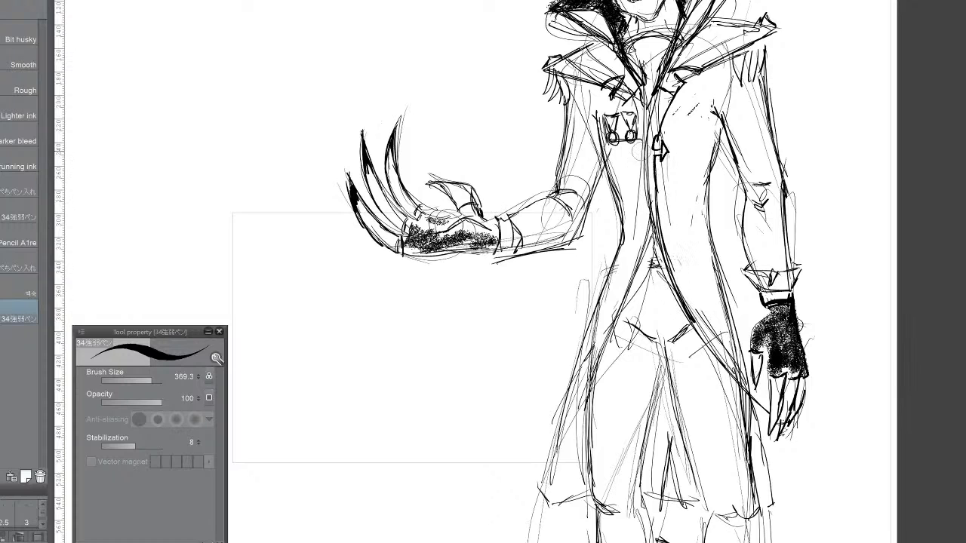
Step: Add a matching pointed clasp on the opposite side of the coat opening and darken that side's front edge down to the hem
left_click_drag(638, 128, 648, 151)
mouse_move(632, 94)
left_mouse_down()
mouse_move(638, 159)
mouse_move(626, 162)
mouse_move(650, 212)
mouse_move(626, 308)
left_mouse_up()
mouse_move(639, 219)
left_mouse_down()
mouse_move(613, 337)
mouse_move(642, 246)
mouse_move(621, 309)
left_mouse_up()
left_click_drag(639, 291, 580, 392)
left_click_drag(657, 235, 548, 507)
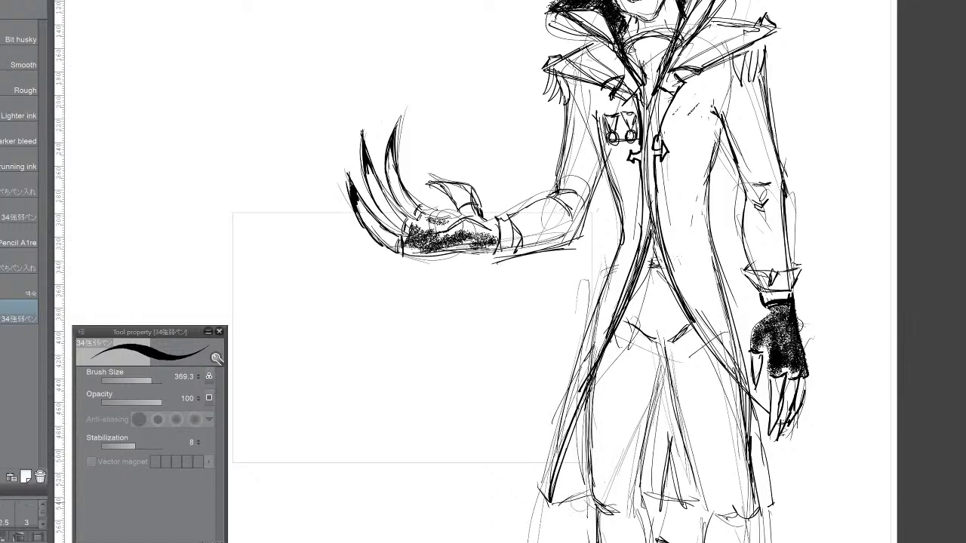
Step: Draw a ragged, torn hem with heavy jagged points along the coat's bottom edge, flaring the outer corners outward
mouse_move(555, 492)
left_mouse_down()
mouse_move(564, 464)
mouse_move(554, 515)
mouse_move(584, 478)
mouse_move(649, 482)
mouse_move(654, 496)
mouse_move(688, 485)
mouse_move(694, 495)
mouse_move(772, 491)
left_mouse_up()
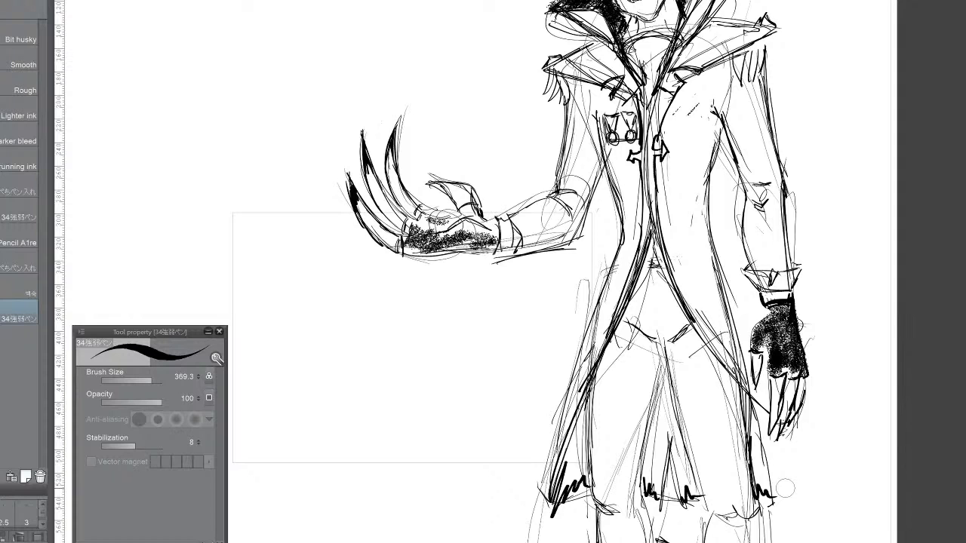
mouse_move(556, 472)
left_mouse_down()
mouse_move(563, 466)
mouse_move(538, 519)
mouse_move(562, 460)
mouse_move(563, 499)
mouse_move(580, 483)
mouse_move(559, 529)
mouse_move(583, 499)
mouse_move(593, 504)
left_mouse_up()
mouse_move(658, 504)
left_mouse_down()
mouse_move(651, 534)
mouse_move(643, 492)
mouse_move(672, 528)
mouse_move(664, 451)
mouse_move(657, 528)
mouse_move(672, 442)
mouse_move(694, 528)
mouse_move(683, 502)
mouse_move(693, 486)
mouse_move(687, 521)
mouse_move(698, 483)
left_mouse_up()
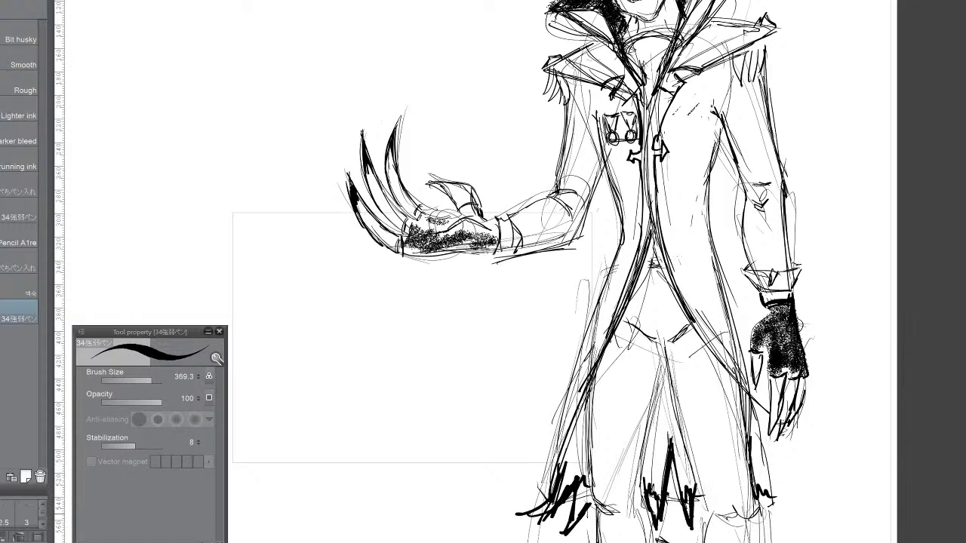
mouse_move(762, 453)
left_mouse_down()
mouse_move(757, 521)
mouse_move(754, 456)
mouse_move(751, 538)
left_mouse_up()
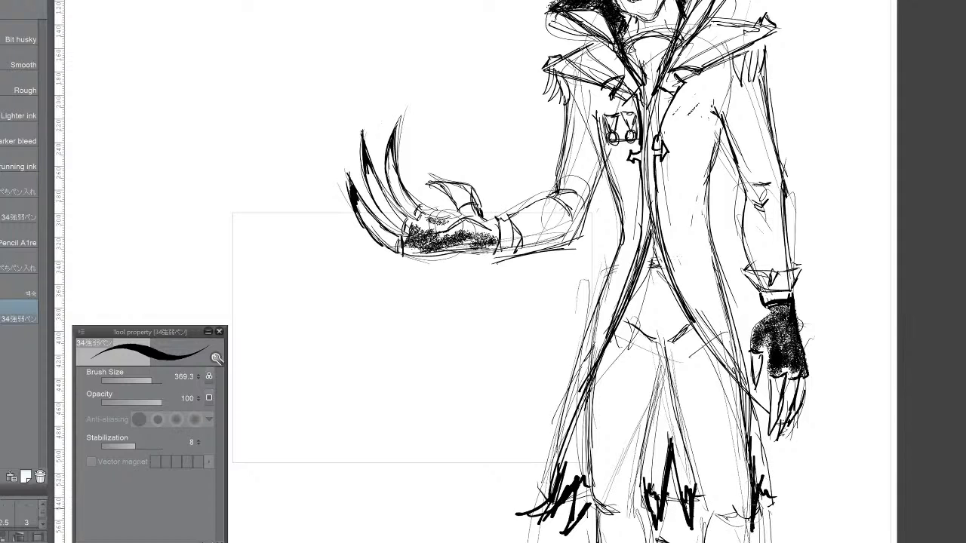
mouse_move(761, 454)
left_mouse_down()
mouse_move(798, 513)
mouse_move(815, 512)
left_mouse_up()
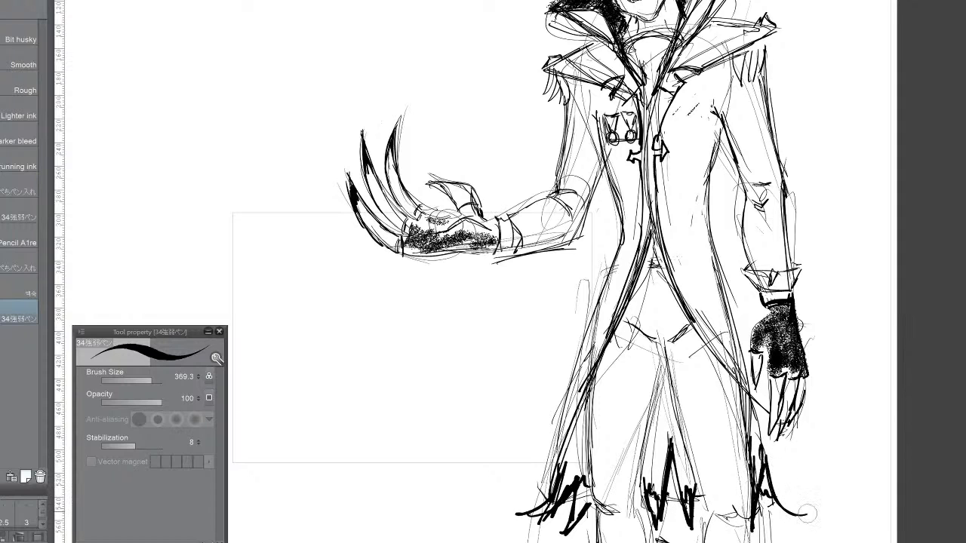
left_click_drag(766, 472, 813, 511)
left_click_drag(754, 438, 814, 508)
left_click_drag(766, 476, 819, 508)
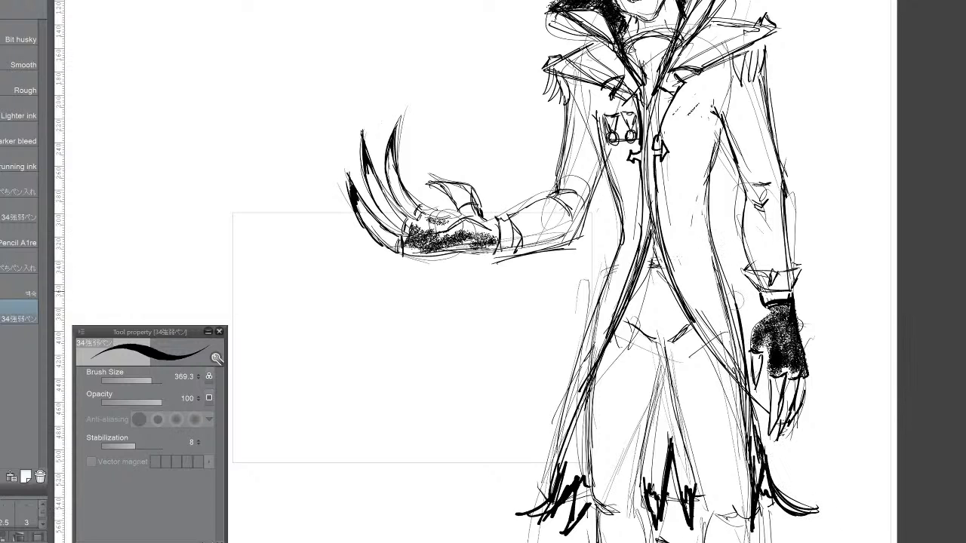
Step: Thicken the coat's side contours from the armpits through the waist and along the skirt's outer edge
left_click_drag(725, 134, 702, 215)
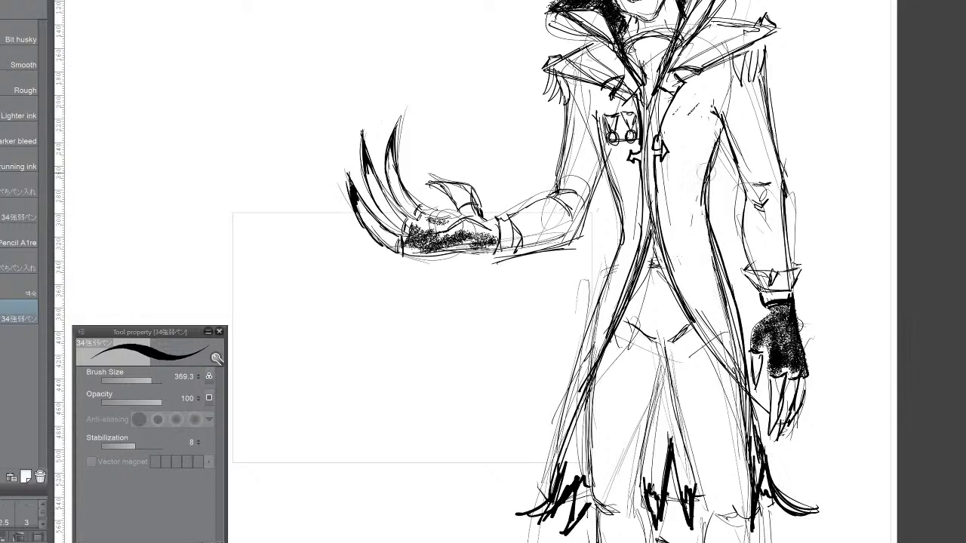
left_click_drag(723, 151, 703, 219)
left_click_drag(736, 122, 713, 164)
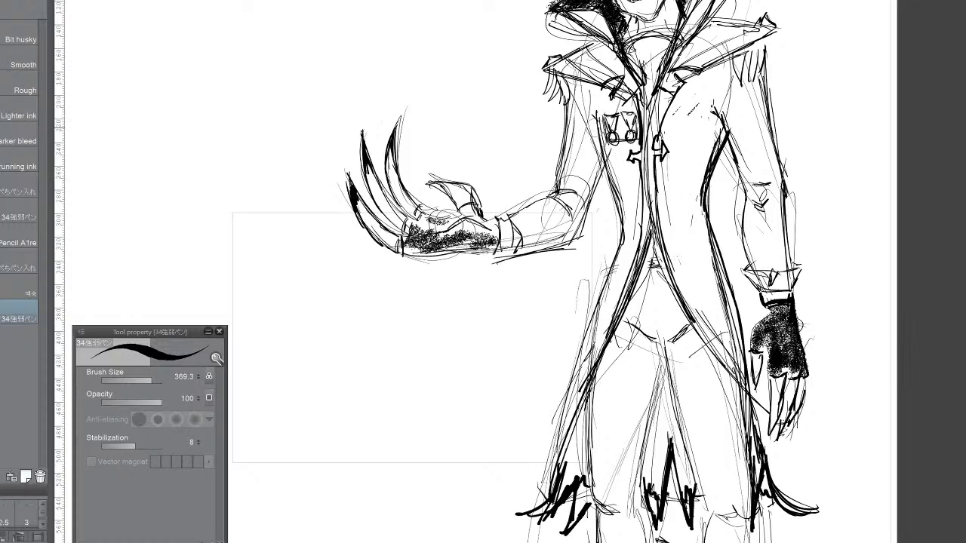
left_click_drag(626, 195, 603, 277)
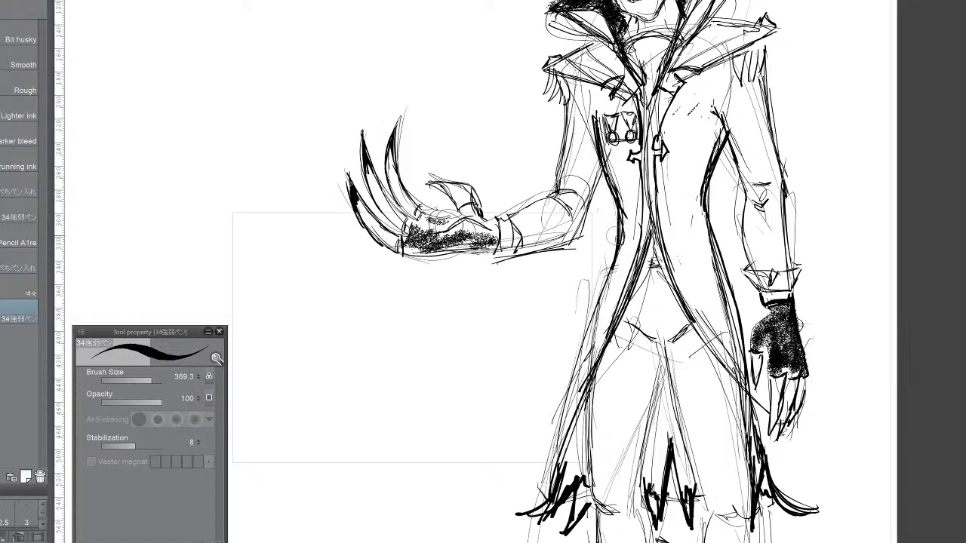
left_click_drag(614, 242, 580, 389)
left_click_drag(611, 271, 590, 381)
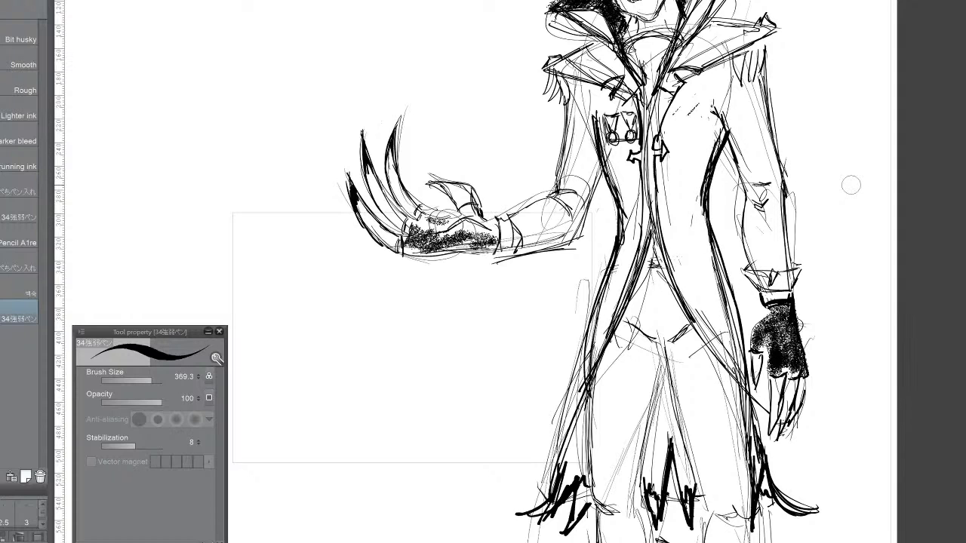
left_click_drag(583, 348, 549, 500)
left_click_drag(585, 326, 551, 492)
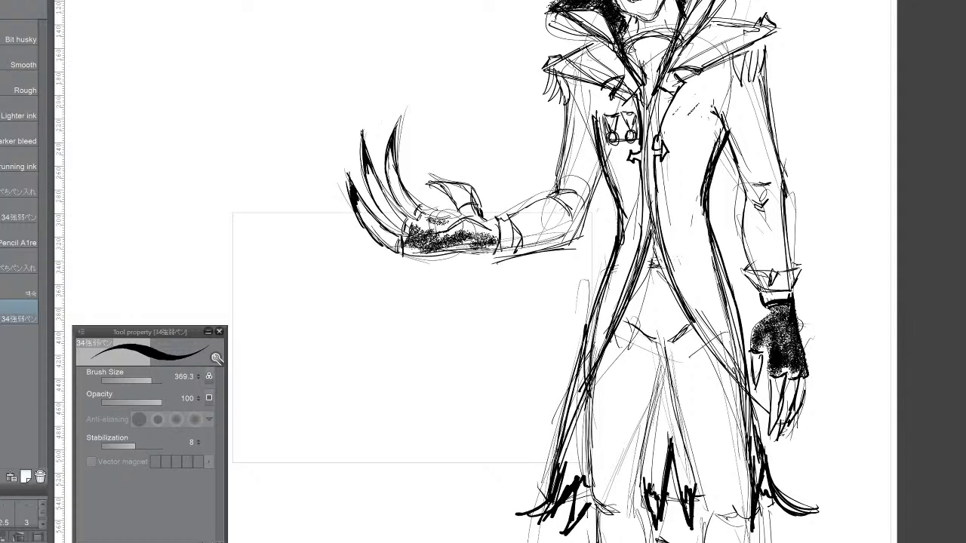
Step: Rough out the head, arched back and hips of a second, crouching figure in the empty area beside the standing character
scroll(341, 498, "down", 1)
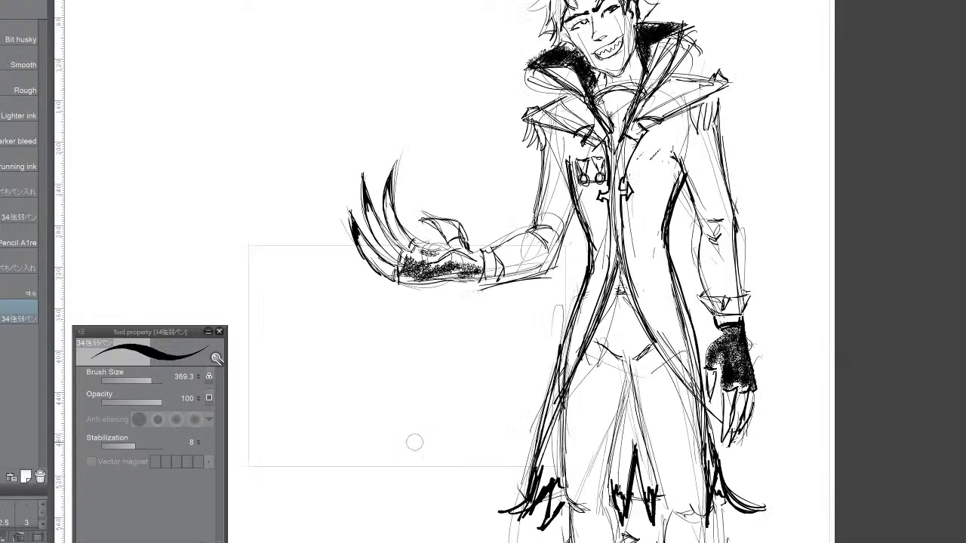
scroll(701, 6, "down", 4)
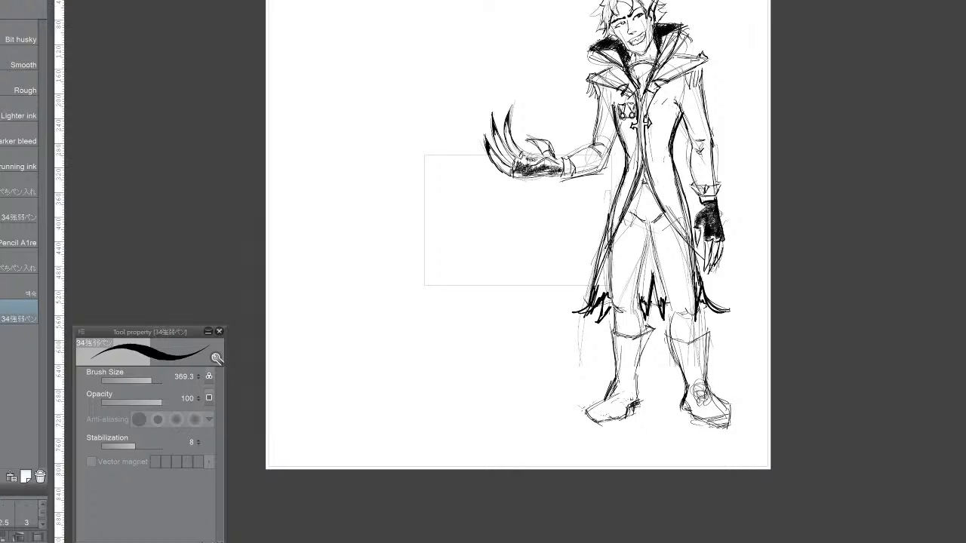
mouse_move(167, 86)
left_mouse_down()
mouse_move(174, 175)
mouse_move(181, 171)
left_mouse_up()
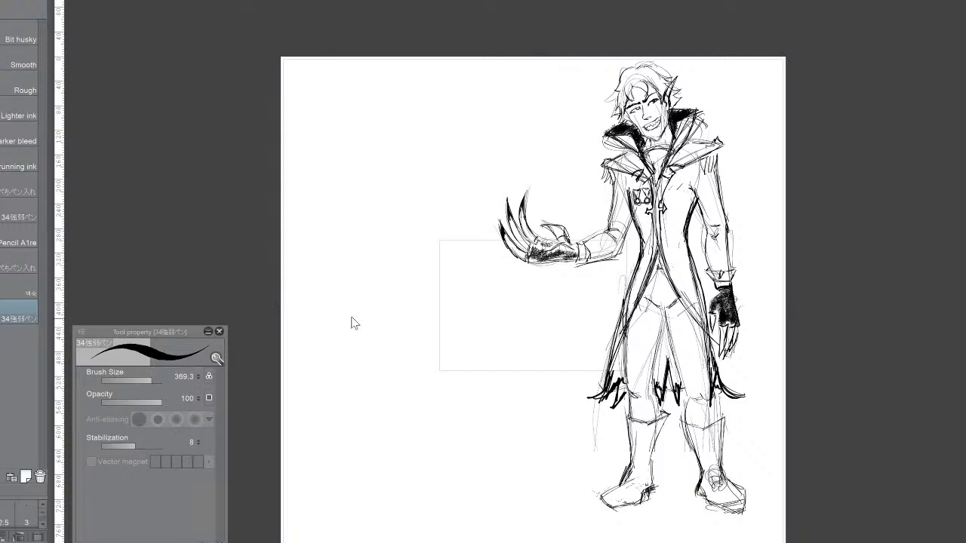
mouse_move(342, 344)
left_mouse_down()
mouse_move(377, 322)
mouse_move(368, 296)
left_mouse_up()
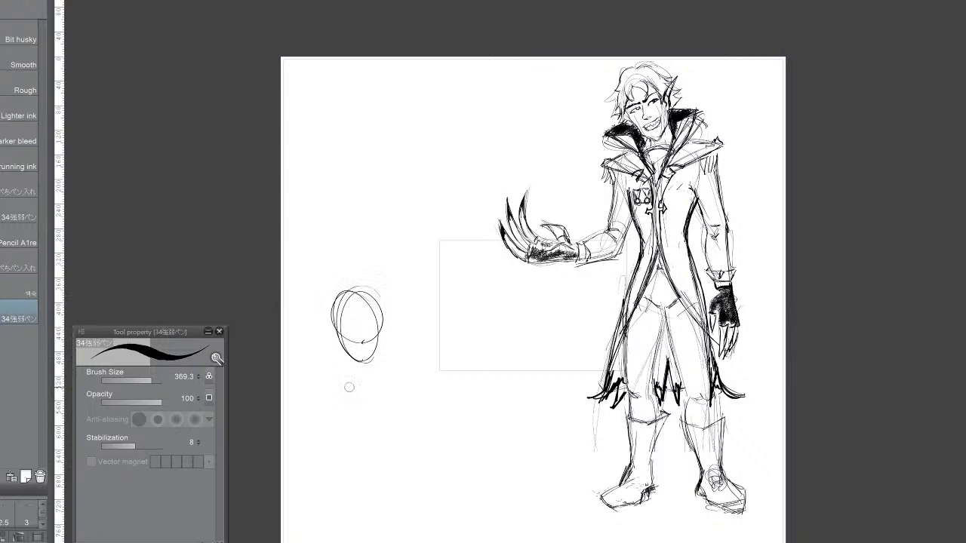
mouse_move(410, 308)
left_mouse_down()
mouse_move(374, 433)
mouse_move(368, 416)
mouse_move(415, 452)
mouse_move(459, 424)
left_mouse_up()
left_click_drag(442, 354, 469, 453)
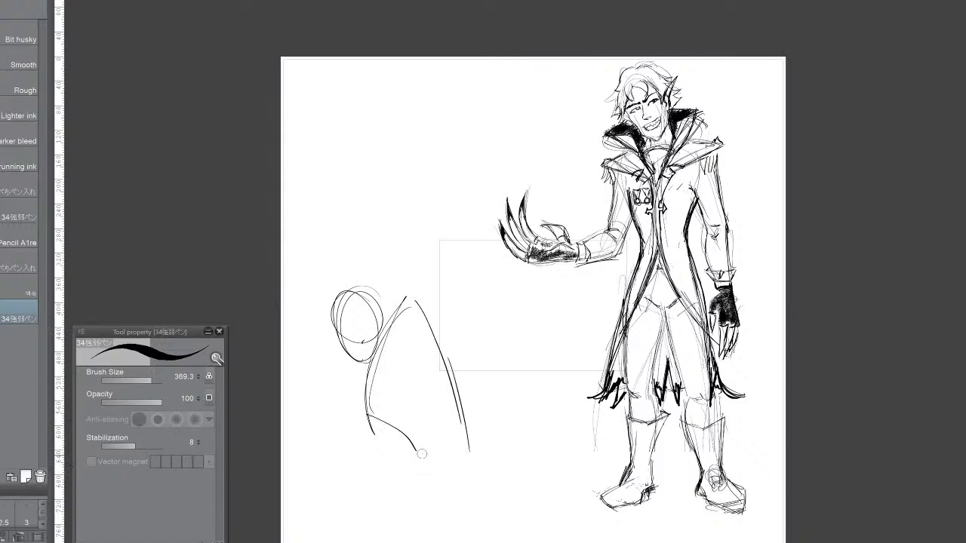
mouse_move(421, 456)
left_mouse_down()
mouse_move(369, 502)
mouse_move(415, 519)
left_mouse_up()
left_click_drag(473, 468, 420, 531)
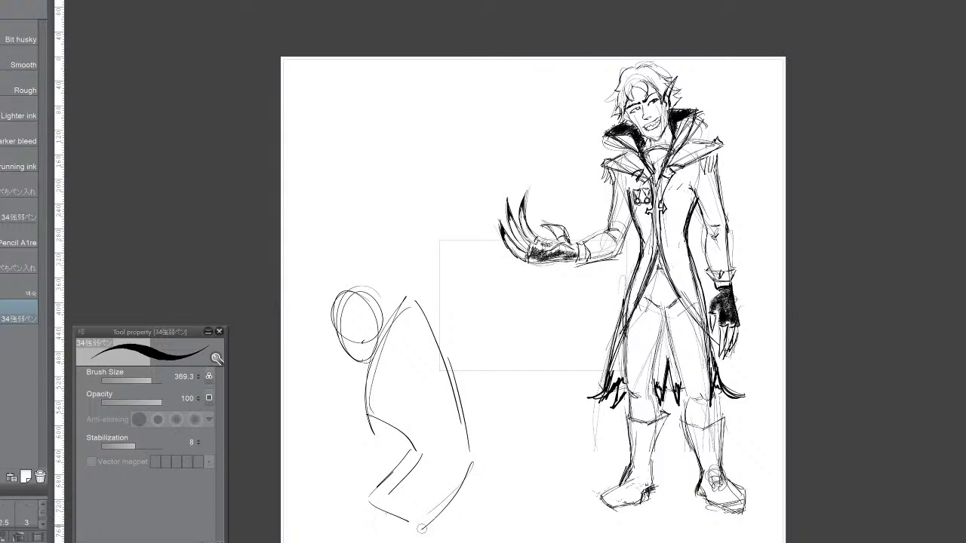
left_click_drag(474, 452, 420, 523)
Step: Sketch the crouching figure's long limb stretched forward, with short strokes marking its end
mouse_move(370, 424)
left_mouse_down()
mouse_move(302, 477)
mouse_move(359, 480)
left_mouse_up()
left_click_drag(314, 501, 379, 482)
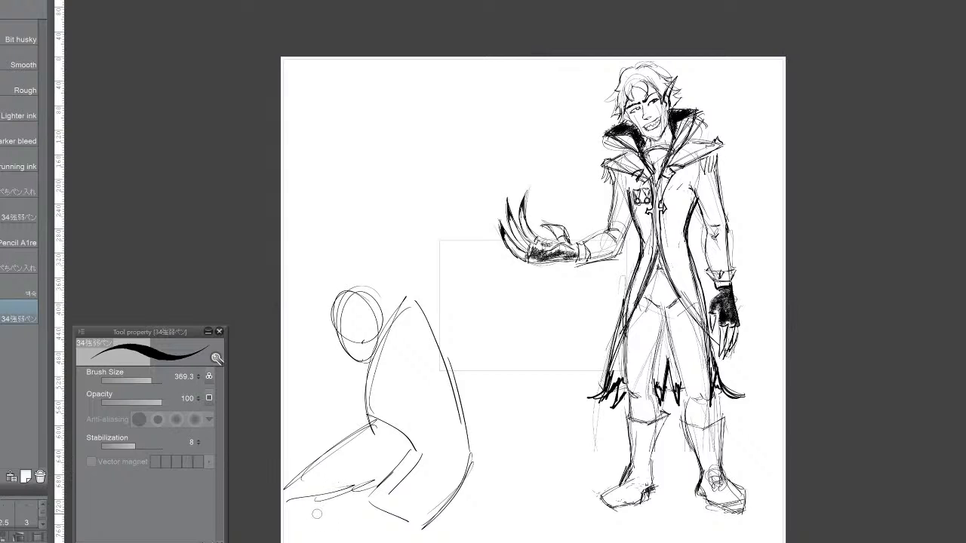
mouse_move(287, 515)
left_mouse_down()
mouse_move(292, 536)
mouse_move(306, 528)
left_mouse_up()
left_click_drag(312, 501, 312, 534)
mouse_move(329, 499)
left_mouse_down()
mouse_move(403, 483)
mouse_move(412, 472)
left_mouse_up()
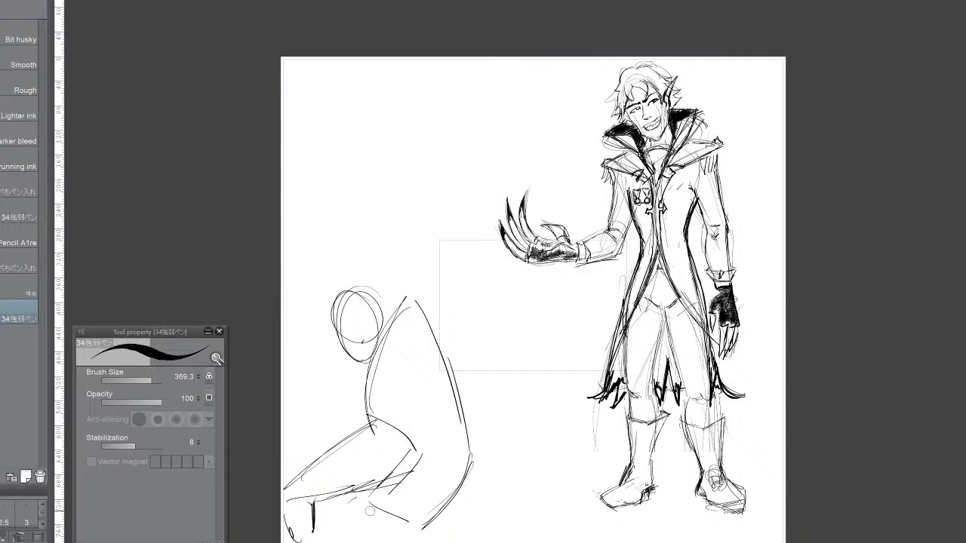
Step: Rework the crouching figure's waist and hip lines and block in the bent leg beneath the body
mouse_move(367, 412)
left_mouse_down()
mouse_move(456, 492)
mouse_move(447, 501)
left_mouse_up()
left_click_drag(436, 462, 358, 489)
mouse_move(342, 490)
left_mouse_down()
mouse_move(420, 480)
mouse_move(422, 517)
left_mouse_up()
mouse_move(426, 465)
left_mouse_down()
mouse_move(422, 501)
mouse_move(460, 542)
left_mouse_up()
left_click_drag(478, 494, 454, 542)
left_click_drag(424, 488, 412, 542)
left_click_drag(423, 494, 413, 542)
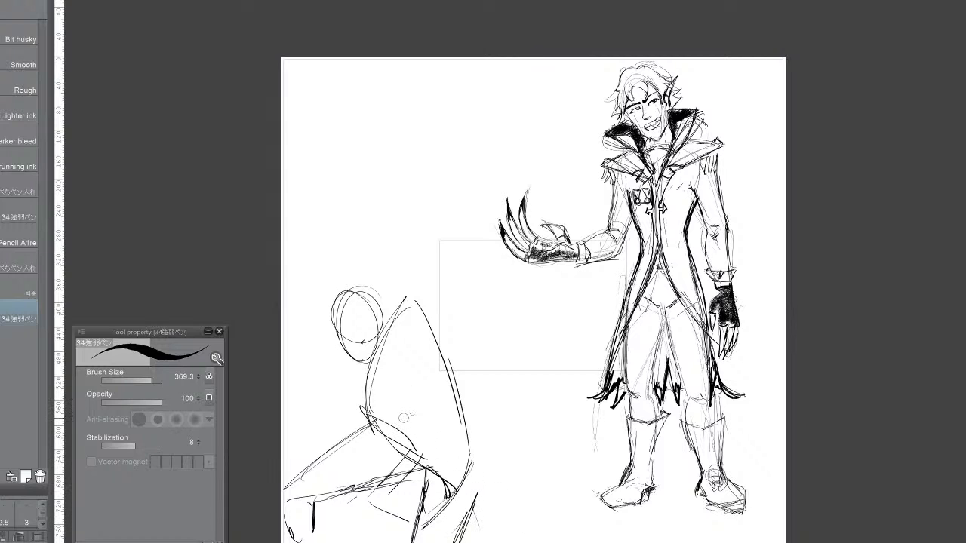
Step: Draw a round shoulder joint on the crouching figure and an arm extending back from it to long finger strokes
left_click_drag(388, 388, 415, 401)
left_click_drag(388, 431, 487, 462)
mouse_move(403, 388)
left_mouse_down()
mouse_move(505, 455)
mouse_move(504, 541)
left_mouse_up()
left_click_drag(495, 491, 489, 541)
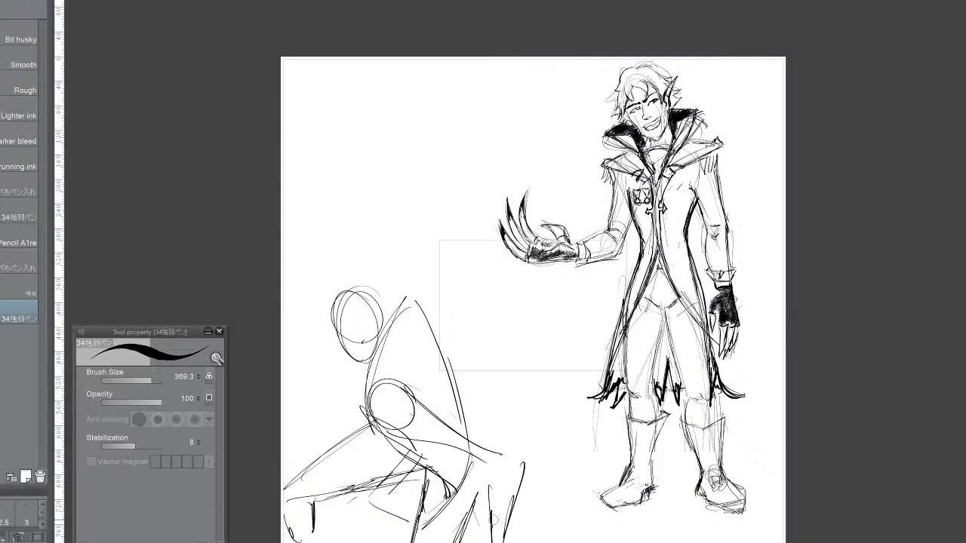
Step: Select the crouching figure with a rectangular selection, move it up to the canvas's upper half and deselect it
key("m")
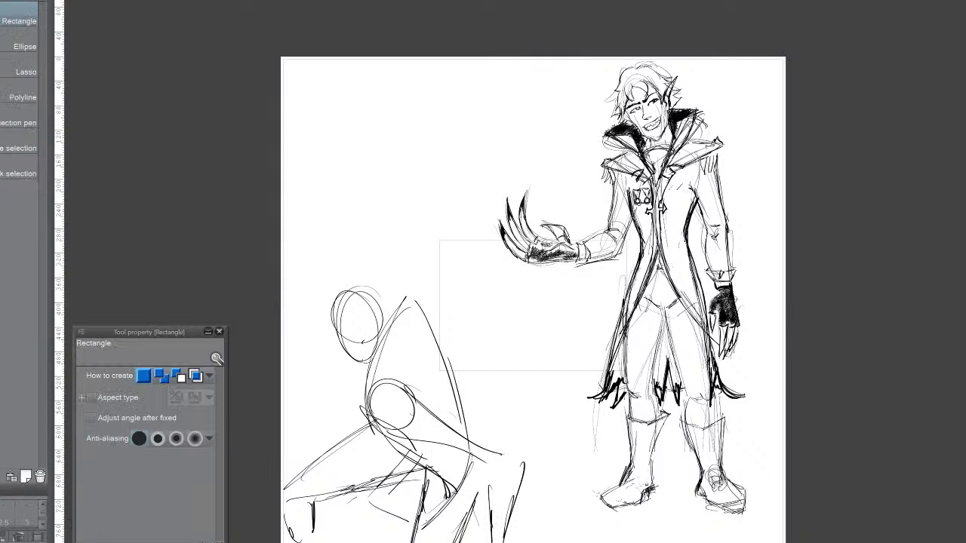
left_click_drag(283, 264, 548, 542)
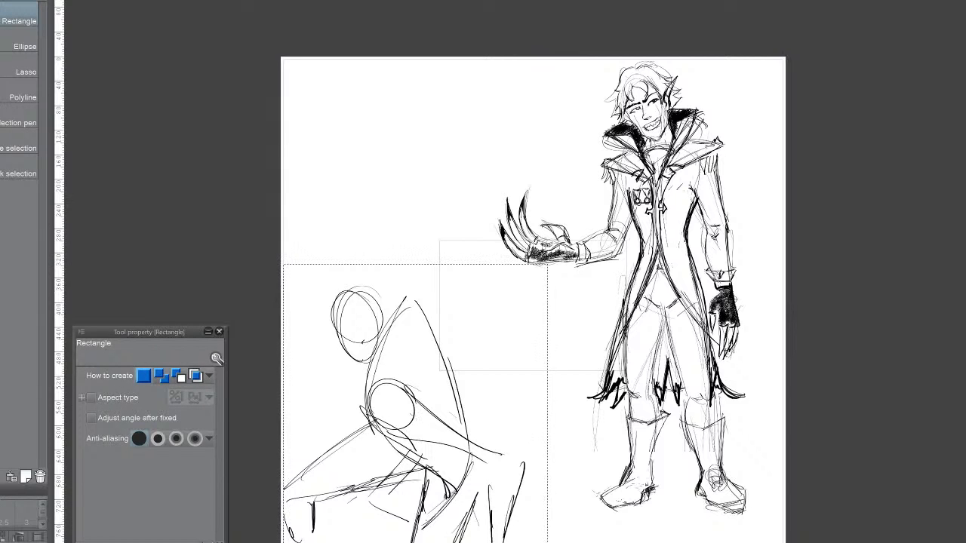
key("k")
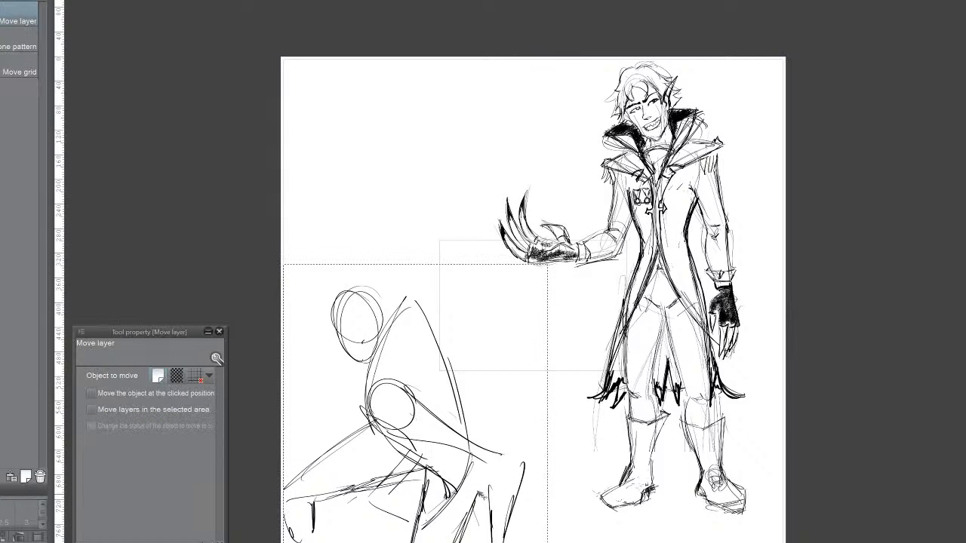
mouse_move(483, 495)
left_mouse_down()
mouse_move(466, 377)
mouse_move(463, 391)
mouse_move(477, 374)
left_mouse_up()
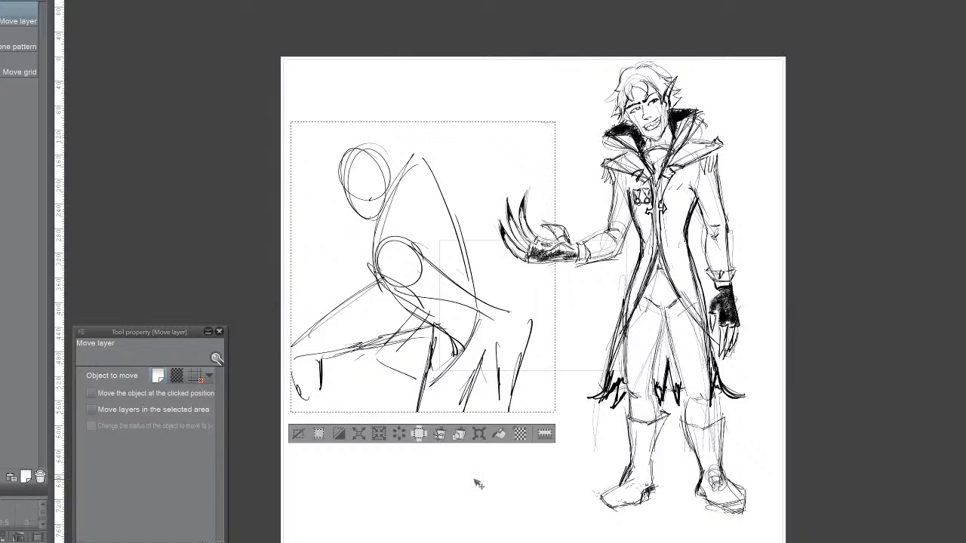
key("ctrl+d")
left_click_drag(489, 468, 490, 469)
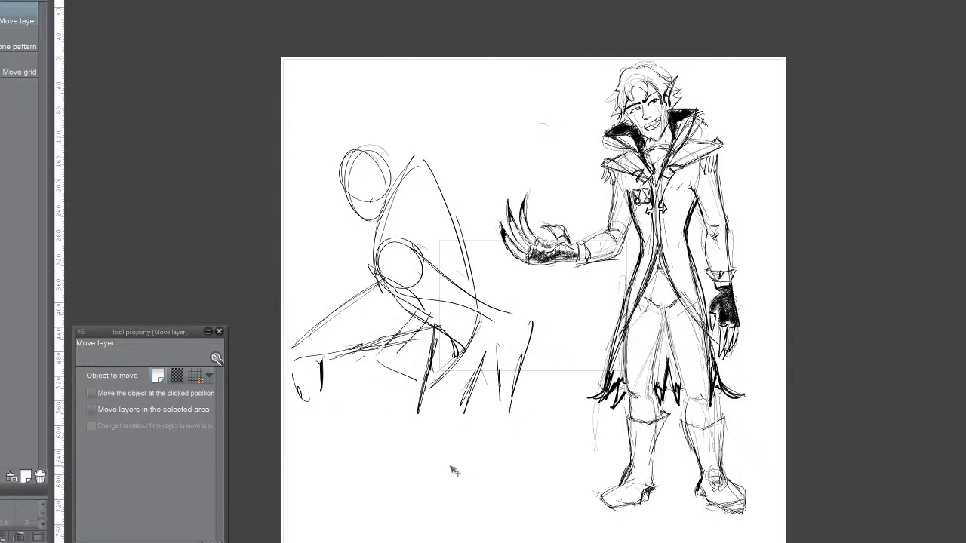
Step: Draw the crouching figure's rounded folded leg and thicken the curve of the back with the 34強弱ペン pen
key("b")
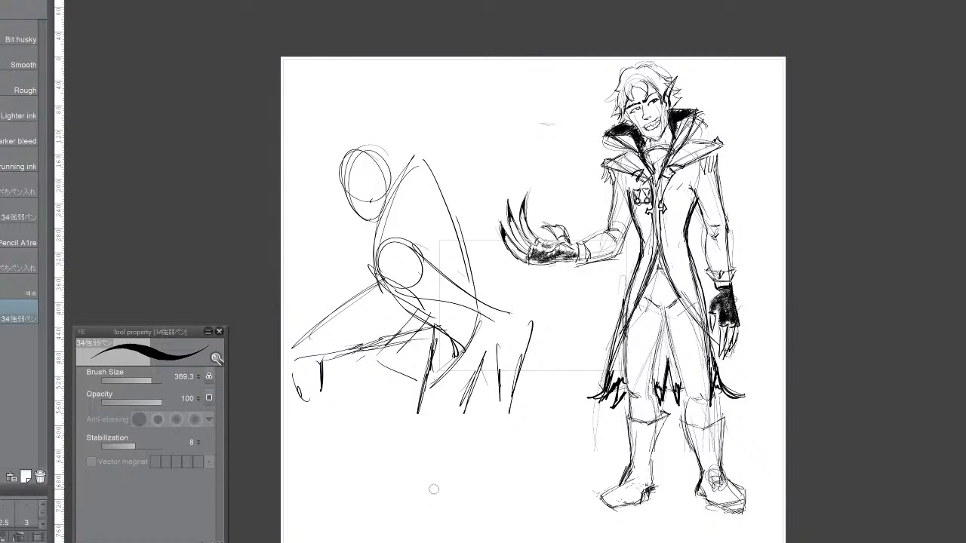
mouse_move(431, 339)
left_mouse_down()
mouse_move(384, 426)
mouse_move(431, 409)
mouse_move(479, 343)
mouse_move(413, 420)
mouse_move(456, 343)
left_mouse_up()
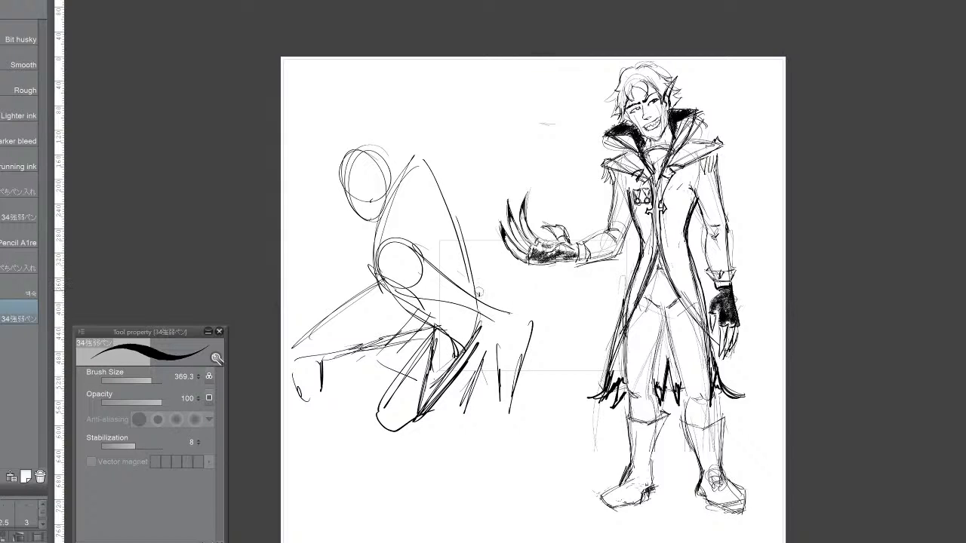
mouse_move(481, 291)
left_mouse_down()
mouse_move(446, 221)
mouse_move(475, 262)
mouse_move(460, 261)
mouse_move(492, 287)
mouse_move(446, 240)
mouse_move(431, 158)
mouse_move(508, 307)
left_mouse_up()
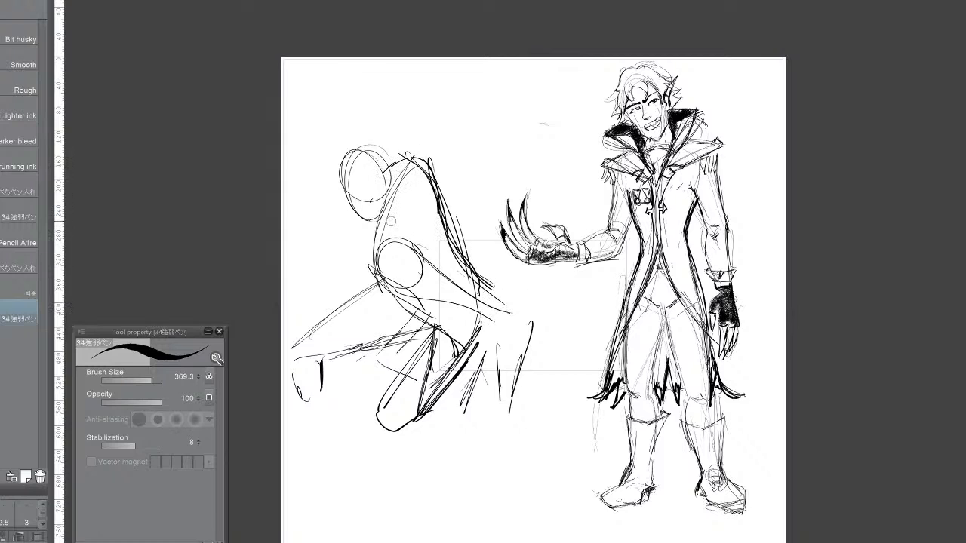
Step: Sketch the crouching figure's shoulder and chest contours and the heavy collar line running under the chin
mouse_move(390, 181)
left_mouse_down()
mouse_move(422, 130)
mouse_move(438, 210)
mouse_move(365, 226)
mouse_move(395, 245)
mouse_move(413, 237)
left_mouse_up()
mouse_move(380, 284)
left_mouse_down()
mouse_move(379, 247)
mouse_move(397, 281)
mouse_move(381, 269)
mouse_move(383, 247)
mouse_move(415, 241)
left_mouse_up()
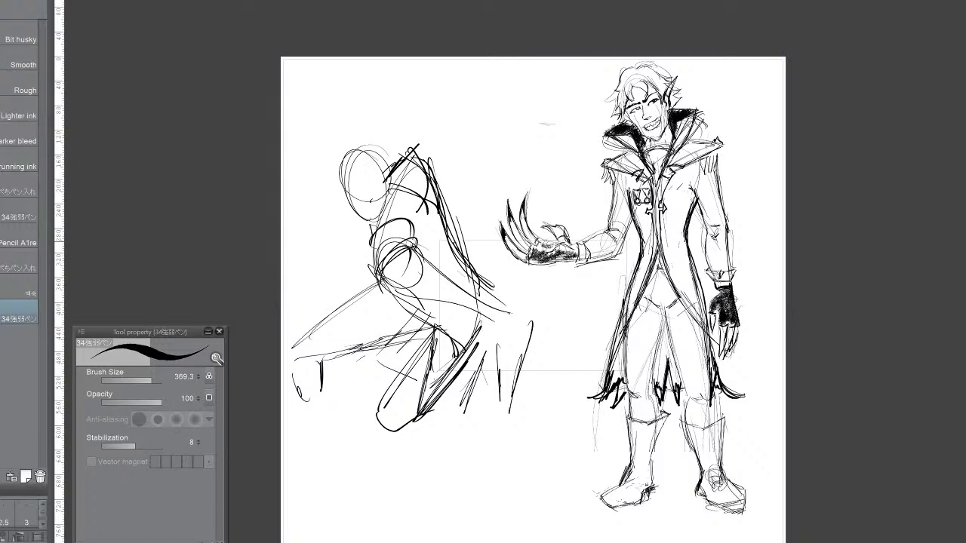
left_click_drag(370, 265, 365, 236)
mouse_move(381, 288)
left_mouse_down()
mouse_move(367, 243)
mouse_move(377, 210)
left_mouse_up()
mouse_move(411, 177)
left_mouse_down()
mouse_move(377, 225)
mouse_move(379, 211)
mouse_move(361, 219)
left_mouse_up()
left_click_drag(373, 211, 358, 234)
mouse_move(376, 157)
left_mouse_down()
mouse_move(399, 125)
mouse_move(393, 216)
left_mouse_up()
mouse_move(377, 158)
left_mouse_down()
mouse_move(399, 123)
mouse_move(421, 122)
mouse_move(428, 173)
left_mouse_up()
left_click_drag(412, 172, 400, 226)
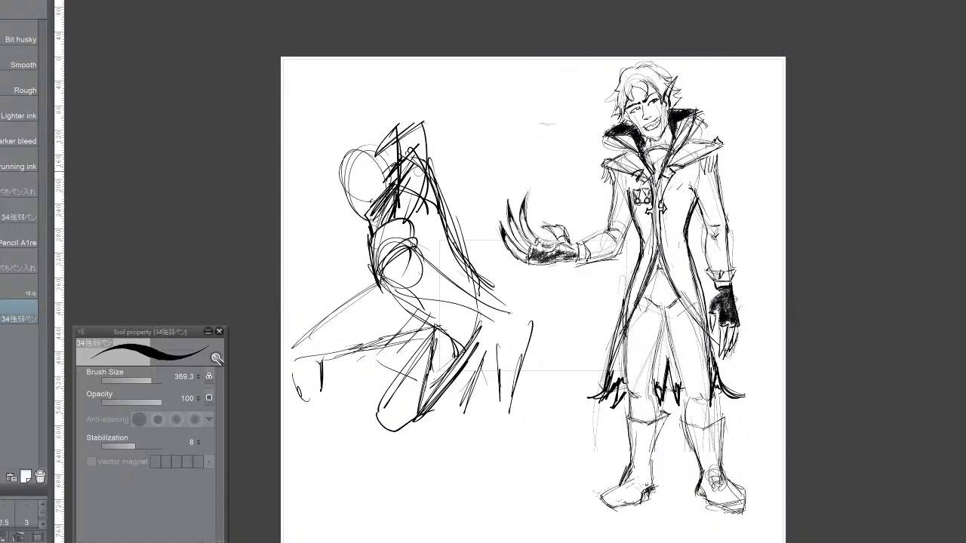
key("ctrl+z")
key("ctrl+z")
key("ctrl+z")
key("ctrl+z")
key("ctrl+z")
key("ctrl+z")
key("ctrl+z")
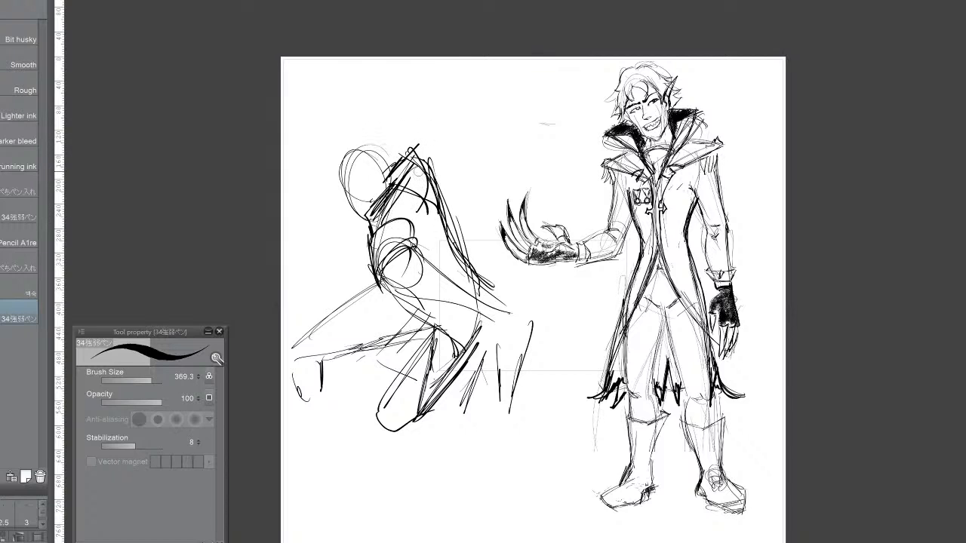
Step: Build up the crouching figure's collar behind the neck and draw tousled hair around the head
mouse_move(371, 230)
left_mouse_down()
mouse_move(415, 205)
mouse_move(370, 240)
mouse_move(391, 210)
mouse_move(383, 207)
mouse_move(368, 248)
mouse_move(410, 215)
mouse_move(438, 231)
mouse_move(440, 224)
mouse_move(387, 148)
left_mouse_up()
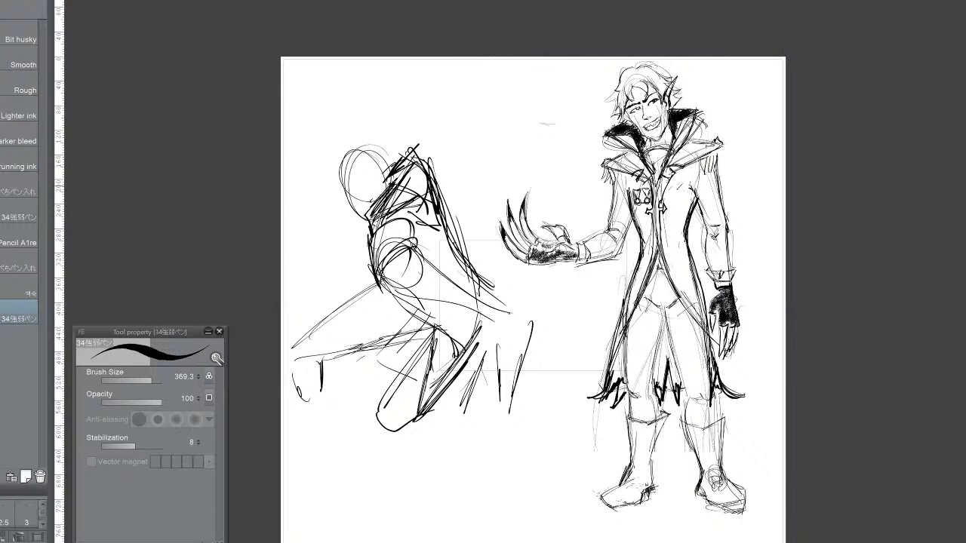
mouse_move(390, 188)
left_mouse_down()
mouse_move(409, 145)
mouse_move(408, 162)
mouse_move(393, 157)
left_mouse_up()
mouse_move(359, 139)
left_mouse_down()
mouse_move(394, 134)
mouse_move(397, 122)
mouse_move(409, 161)
left_mouse_up()
mouse_move(361, 133)
left_mouse_down()
mouse_move(344, 138)
mouse_move(325, 173)
mouse_move(338, 198)
left_mouse_up()
mouse_move(366, 163)
left_mouse_down()
mouse_move(388, 174)
mouse_move(407, 146)
mouse_move(412, 218)
left_mouse_up()
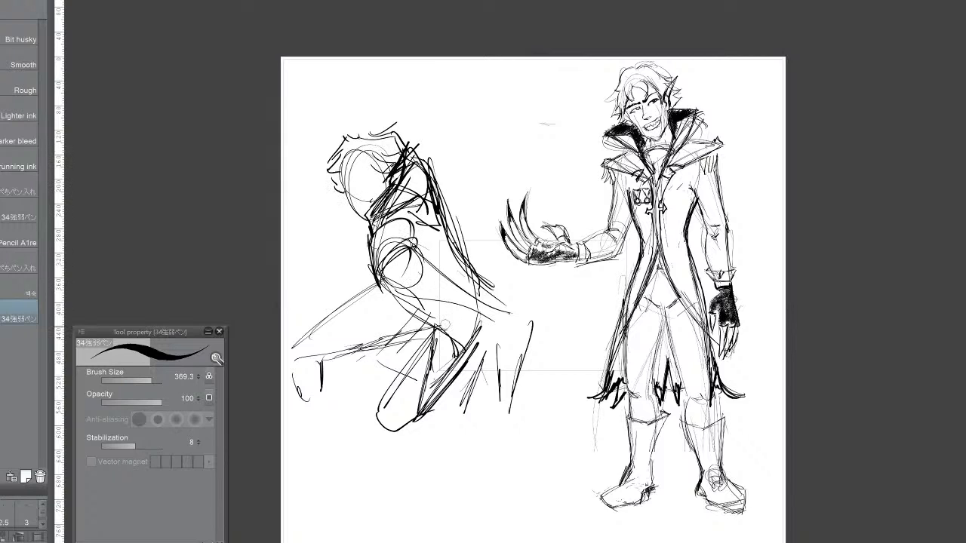
Step: Darken the side of the standing character's hair and draw the crouching figure's hanging hand with long pointed claws
left_click_drag(623, 72, 609, 110)
mouse_move(498, 318)
left_mouse_down()
mouse_move(501, 414)
mouse_move(493, 367)
mouse_move(502, 374)
mouse_move(480, 400)
left_mouse_up()
mouse_move(514, 373)
left_mouse_down()
mouse_move(504, 418)
mouse_move(457, 436)
mouse_move(480, 421)
mouse_move(476, 449)
mouse_move(498, 426)
mouse_move(489, 447)
mouse_move(508, 461)
mouse_move(511, 408)
mouse_move(501, 458)
left_mouse_up()
left_click_drag(512, 413, 499, 441)
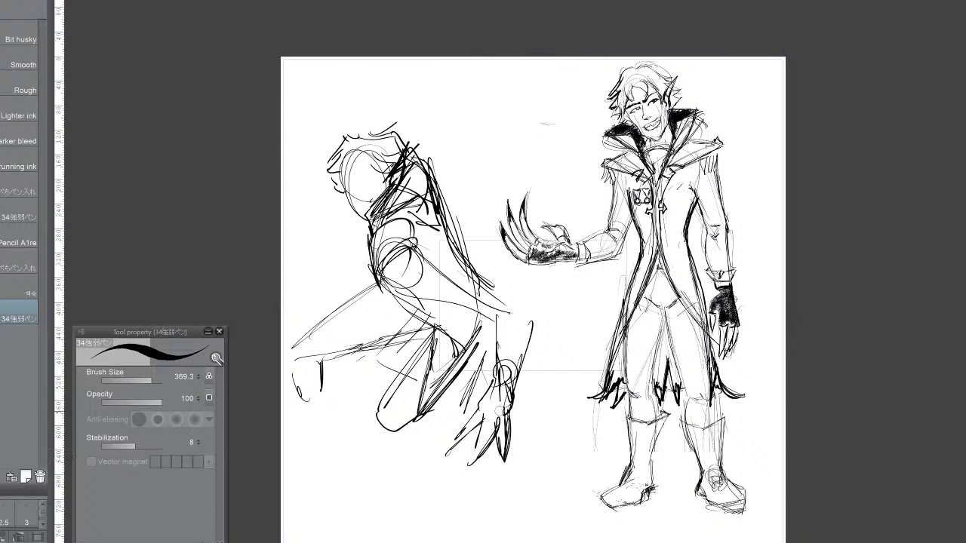
Step: Sketch the lowered hand's long claws and darken the hand and forearm edges of the crouching figure
left_click_drag(486, 402, 433, 468)
left_click_drag(464, 440, 434, 470)
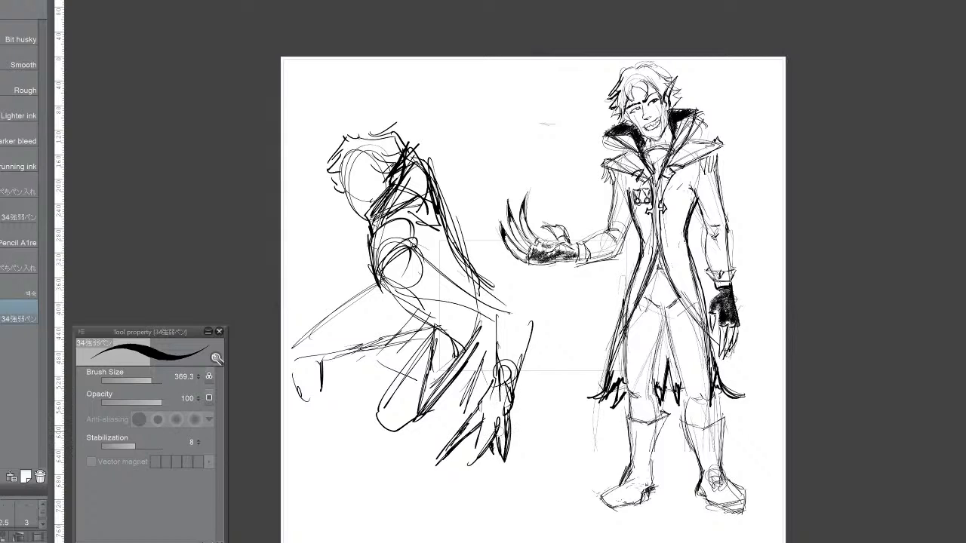
mouse_move(500, 418)
left_mouse_down()
mouse_move(521, 405)
mouse_move(511, 412)
left_mouse_up()
mouse_move(508, 376)
left_mouse_down()
mouse_move(519, 413)
mouse_move(487, 401)
mouse_move(480, 408)
mouse_move(496, 325)
left_mouse_up()
left_click_drag(517, 404, 522, 310)
left_click_drag(513, 355, 520, 305)
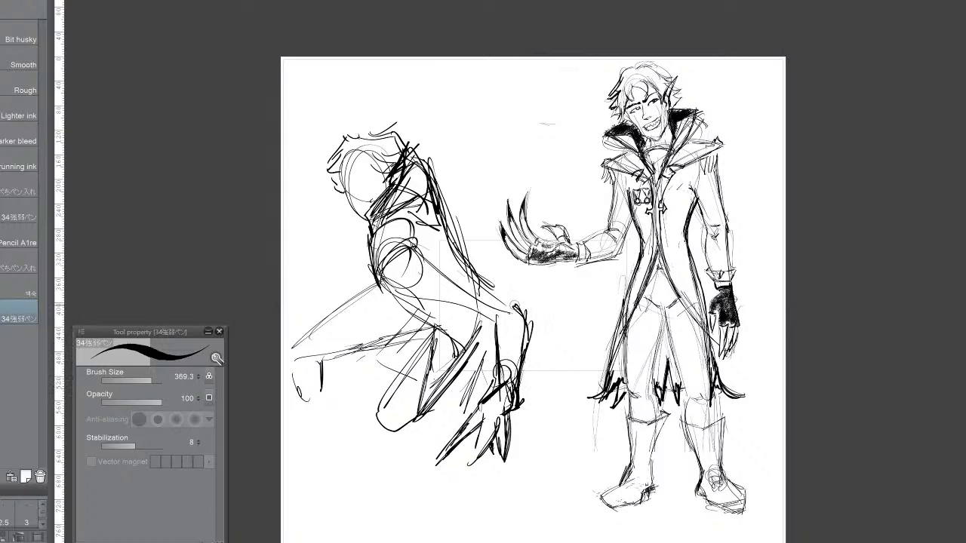
Step: Draw the crouching figure's bent arm from shoulder to elbow and wrap a banded cuff around the wrist
mouse_move(419, 245)
left_mouse_down()
mouse_move(518, 309)
mouse_move(505, 306)
left_mouse_up()
mouse_move(516, 300)
left_mouse_down()
mouse_move(486, 323)
mouse_move(495, 329)
left_mouse_up()
left_click_drag(400, 283, 483, 320)
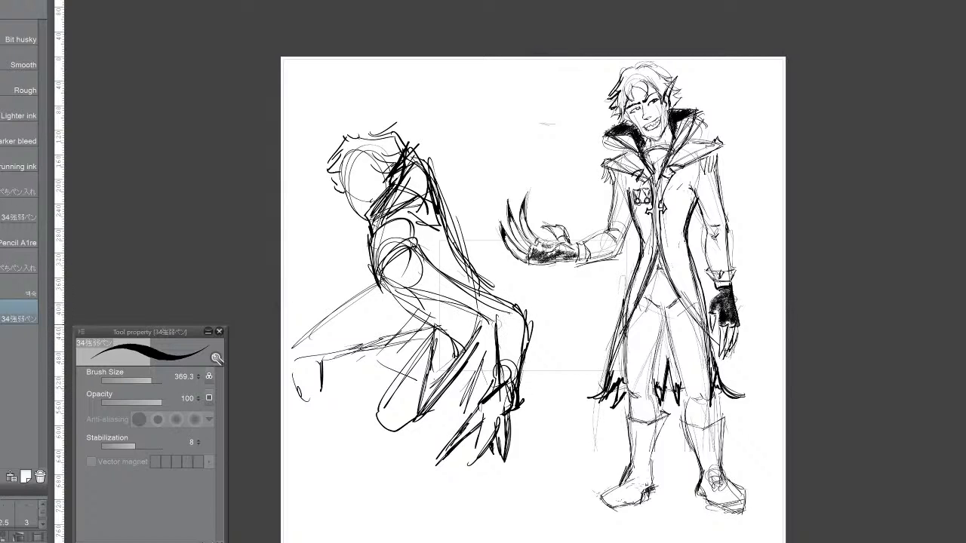
mouse_move(499, 382)
left_mouse_down()
mouse_move(518, 367)
mouse_move(524, 382)
left_mouse_up()
left_click_drag(494, 382, 528, 388)
left_click_drag(492, 372, 531, 382)
left_click_drag(501, 377, 533, 388)
Step: Sketch the crouching figure's front foot and strengthen the outlines of the kneeling leg, front thigh and shin
left_click_drag(308, 398, 331, 394)
left_click_drag(293, 419, 326, 406)
mouse_move(294, 387)
left_mouse_down()
mouse_move(299, 398)
mouse_move(325, 395)
mouse_move(319, 406)
left_mouse_up()
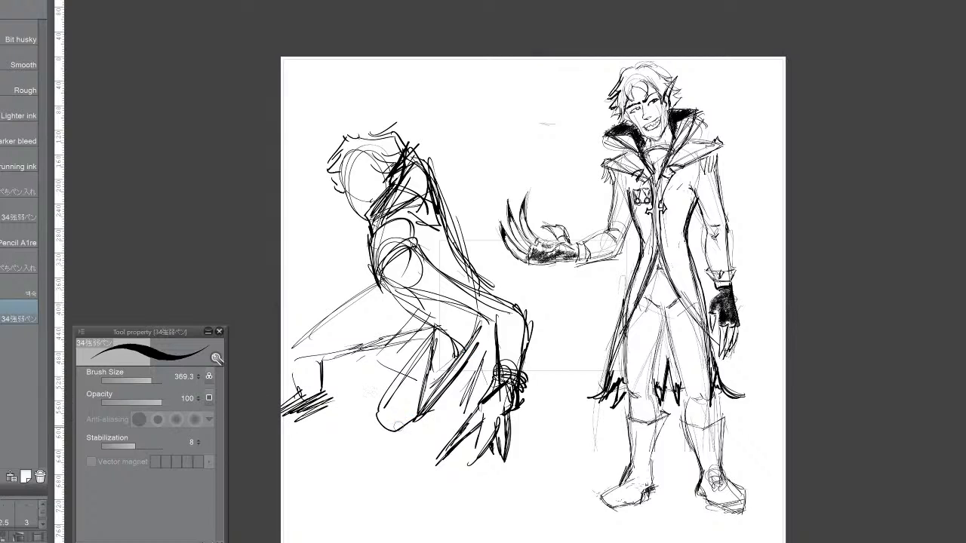
left_click_drag(377, 434, 427, 329)
left_click_drag(376, 414, 432, 318)
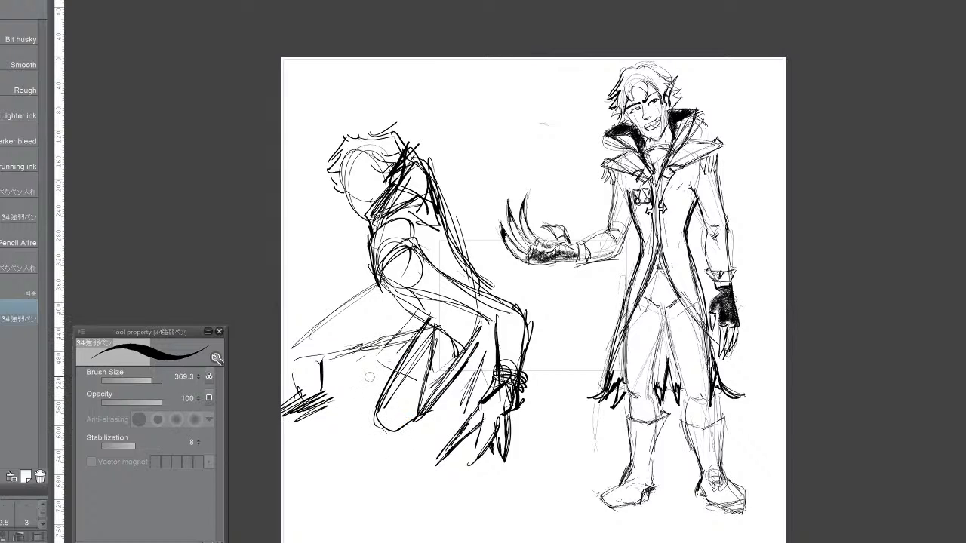
mouse_move(375, 278)
left_mouse_down()
mouse_move(302, 326)
mouse_move(304, 349)
mouse_move(327, 356)
mouse_move(320, 403)
left_mouse_up()
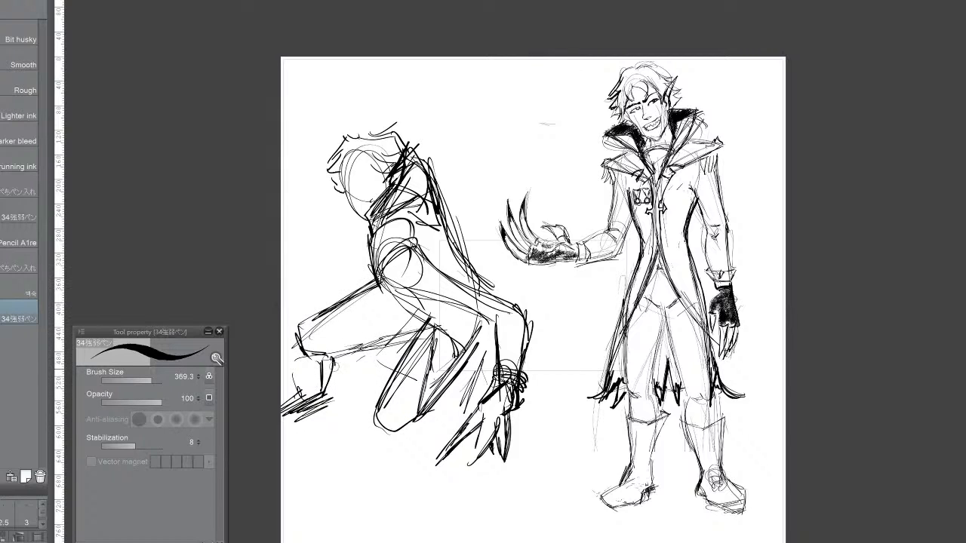
mouse_move(336, 364)
left_mouse_down()
mouse_move(314, 387)
mouse_move(296, 351)
mouse_move(294, 373)
left_mouse_up()
mouse_move(302, 335)
left_mouse_down()
mouse_move(296, 374)
mouse_move(328, 401)
left_mouse_up()
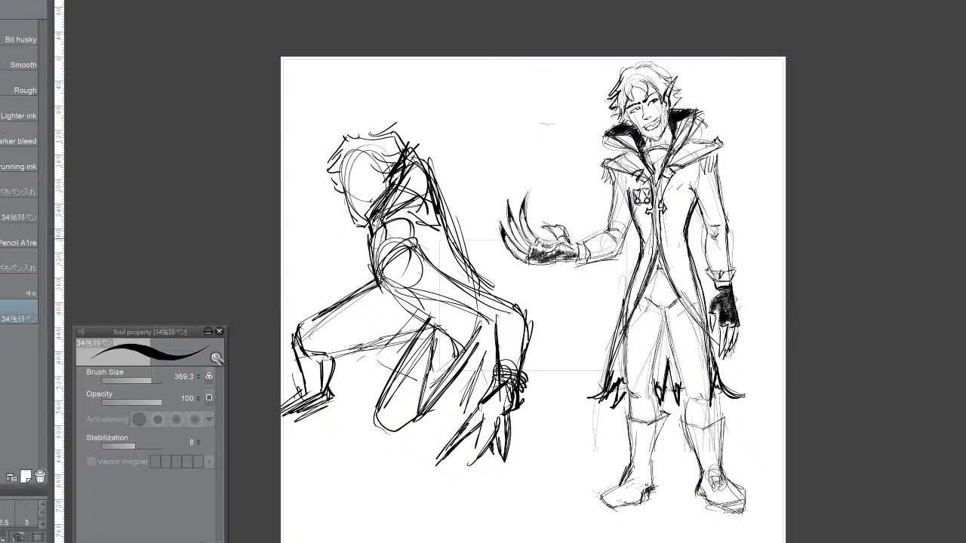
Step: Darken the crouching figure's chest and collar edge, and reinforce the back line and the lowered sleeve
mouse_move(394, 198)
left_mouse_down()
mouse_move(388, 243)
mouse_move(370, 256)
mouse_move(382, 272)
left_mouse_up()
left_click_drag(386, 239, 374, 270)
mouse_move(402, 191)
left_mouse_down()
mouse_move(382, 238)
mouse_move(391, 222)
left_mouse_up()
mouse_move(433, 154)
left_mouse_down()
mouse_move(408, 171)
mouse_move(373, 265)
mouse_move(399, 300)
mouse_move(419, 308)
mouse_move(482, 293)
left_mouse_up()
mouse_move(423, 252)
left_mouse_down()
mouse_move(524, 297)
mouse_move(528, 352)
left_mouse_up()
left_click_drag(510, 285, 518, 355)
left_click_drag(481, 315, 492, 361)
left_click_drag(484, 340, 497, 372)
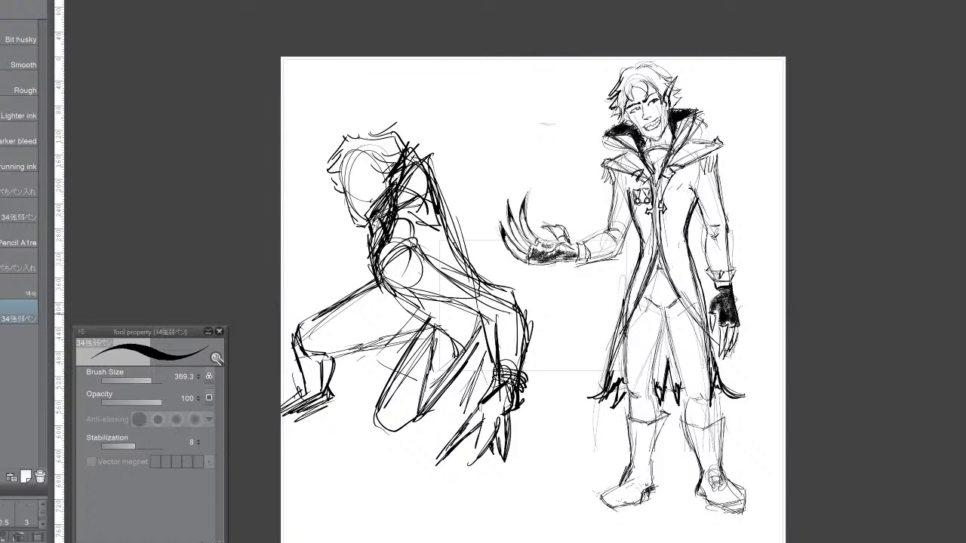
left_click_drag(479, 310, 489, 347)
left_click_drag(491, 363, 496, 375)
Step: Rough in a second arm stretching back from the crouching figure's shoulder, overlapping the standing character's clawed hand
left_click_drag(436, 179, 463, 188)
mouse_move(437, 180)
left_mouse_down()
mouse_move(495, 227)
mouse_move(472, 227)
mouse_move(483, 205)
mouse_move(477, 215)
mouse_move(488, 224)
mouse_move(478, 224)
mouse_move(569, 330)
left_mouse_up()
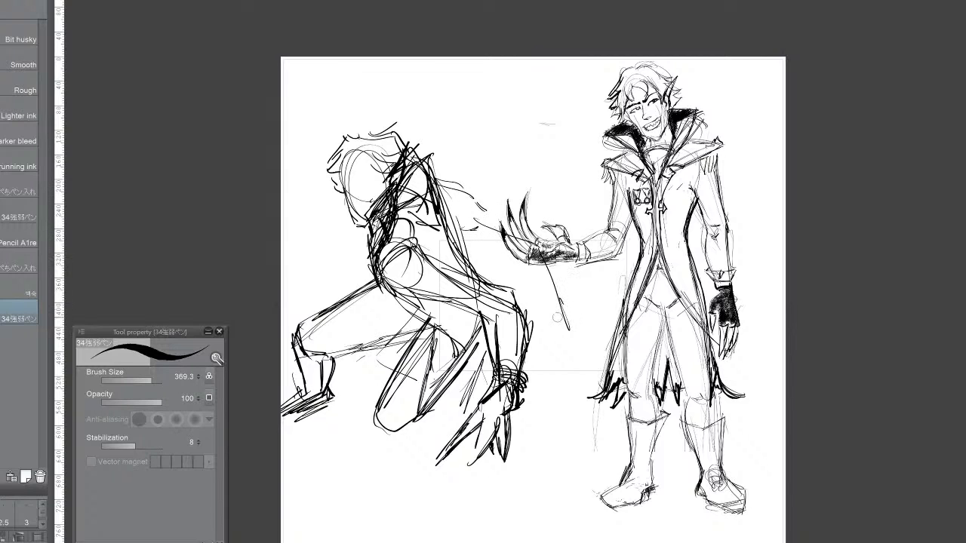
left_click_drag(554, 260, 576, 294)
Step: Enclose the crouching figure in a lasso selection and leave only that figure showing on the canvas
left_click(965, 360)
key("m")
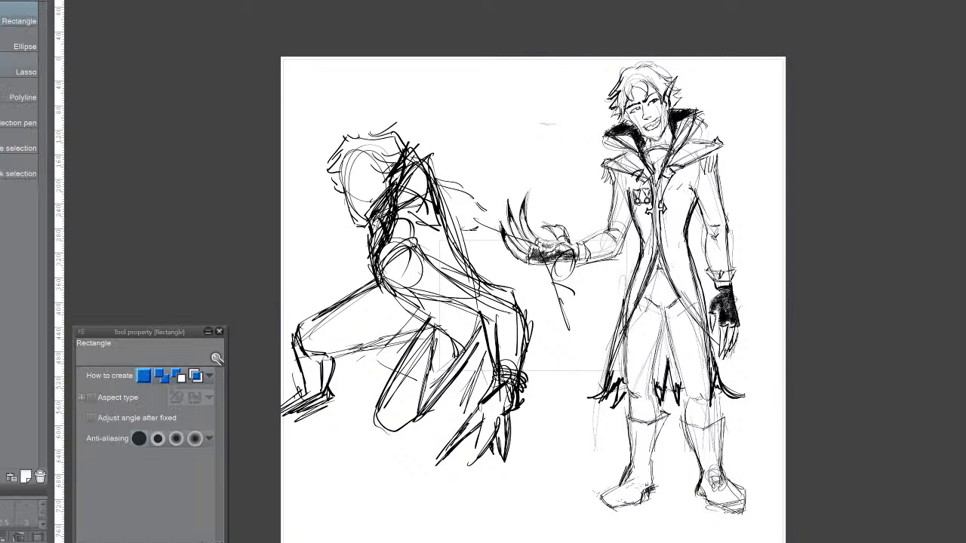
key("m")
key("m")
mouse_move(498, 147)
left_mouse_down()
mouse_move(543, 301)
mouse_move(585, 360)
mouse_move(561, 446)
mouse_move(413, 524)
mouse_move(289, 116)
mouse_move(394, 94)
mouse_move(472, 165)
mouse_move(497, 234)
left_mouse_up()
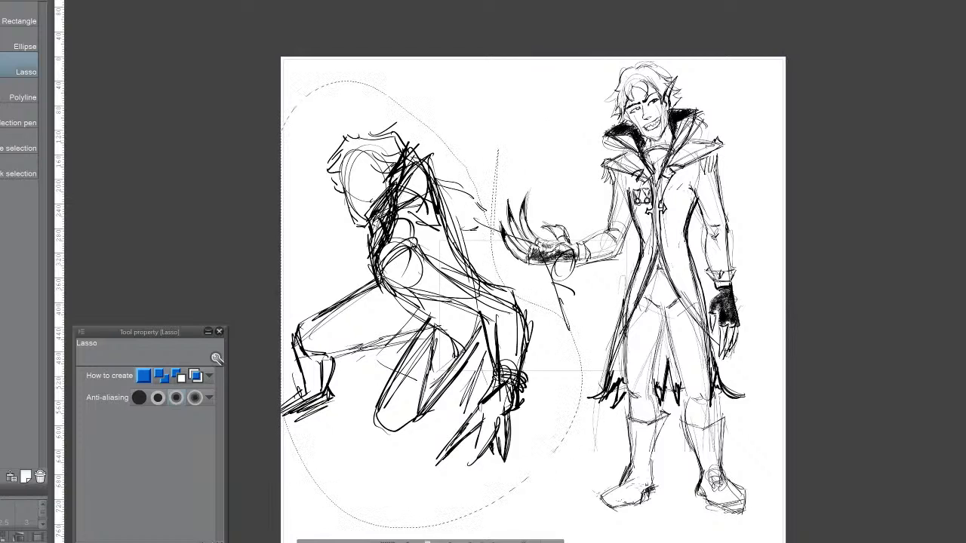
key("Delete")
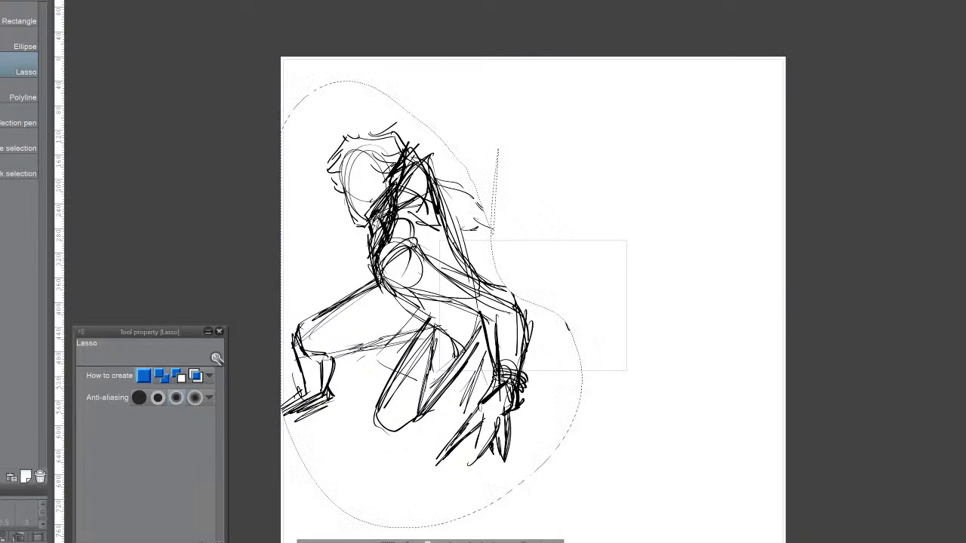
Step: Clear the selection and sketch the outstretched arm's forearm and wrist with the pencil
key("p")
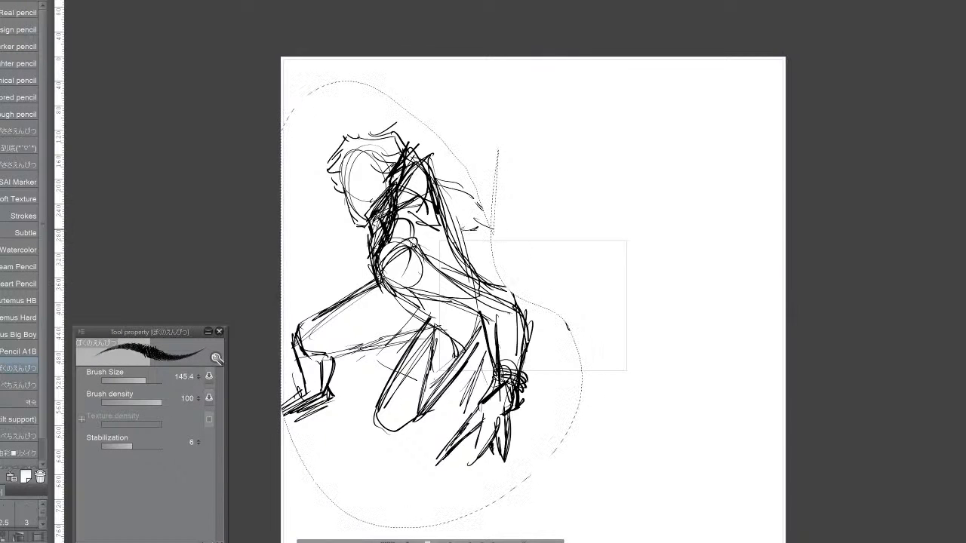
left_click_drag(470, 225, 495, 229)
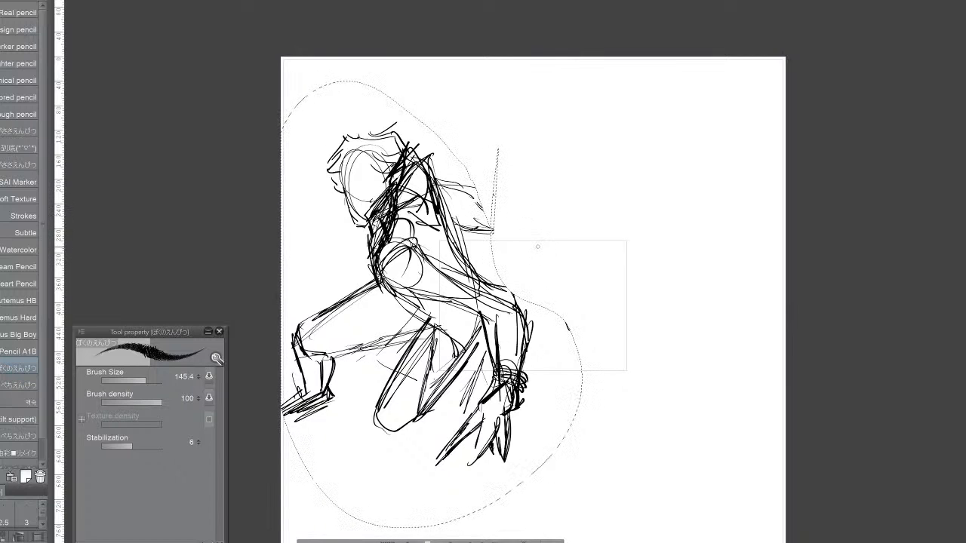
key("ctrl+d")
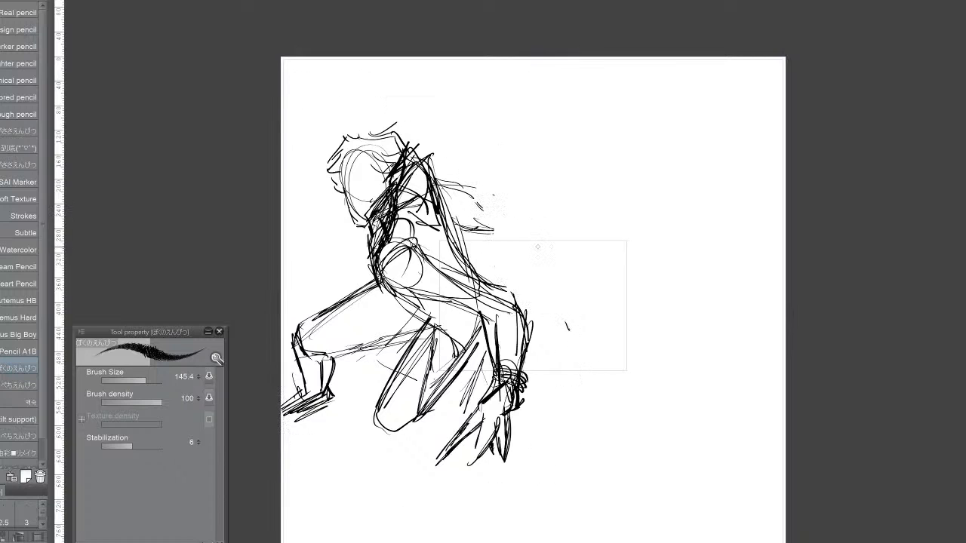
mouse_move(494, 208)
left_mouse_down()
mouse_move(553, 224)
mouse_move(575, 263)
left_mouse_up()
left_click_drag(501, 217, 561, 280)
mouse_move(495, 204)
left_mouse_down()
mouse_move(560, 246)
mouse_move(542, 256)
left_mouse_up()
mouse_move(553, 237)
left_mouse_down()
mouse_move(540, 253)
mouse_move(563, 275)
left_mouse_up()
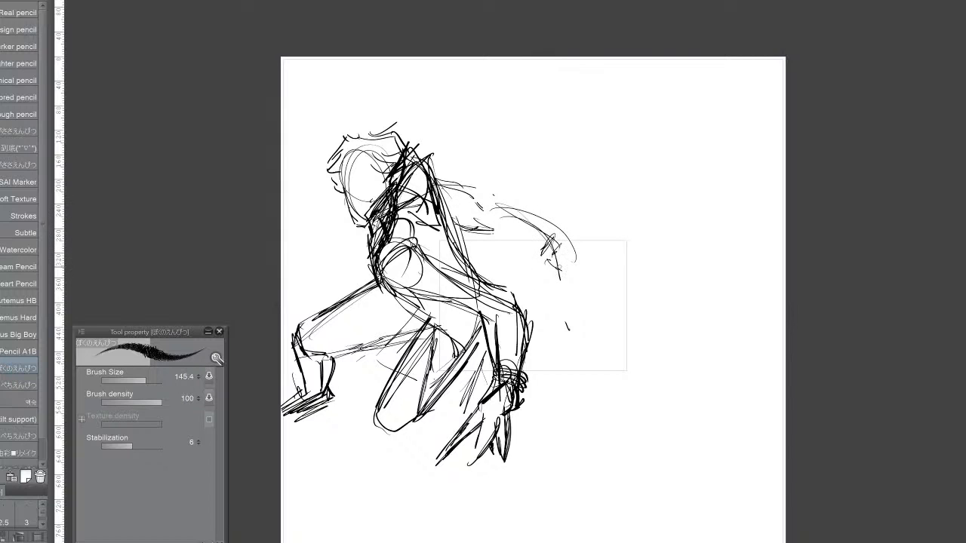
Step: Sketch the outstretched hand with splayed clawed fingers and connect the arm's contours back to the shoulder
mouse_move(568, 234)
left_mouse_down()
mouse_move(572, 248)
mouse_move(556, 261)
mouse_move(565, 276)
mouse_move(602, 261)
mouse_move(573, 278)
mouse_move(580, 307)
left_mouse_up()
mouse_move(583, 269)
left_mouse_down()
mouse_move(578, 306)
mouse_move(600, 237)
mouse_move(641, 256)
mouse_move(628, 249)
mouse_move(642, 266)
mouse_move(631, 289)
mouse_move(550, 264)
mouse_move(553, 274)
mouse_move(585, 258)
mouse_move(571, 270)
mouse_move(572, 291)
left_mouse_up()
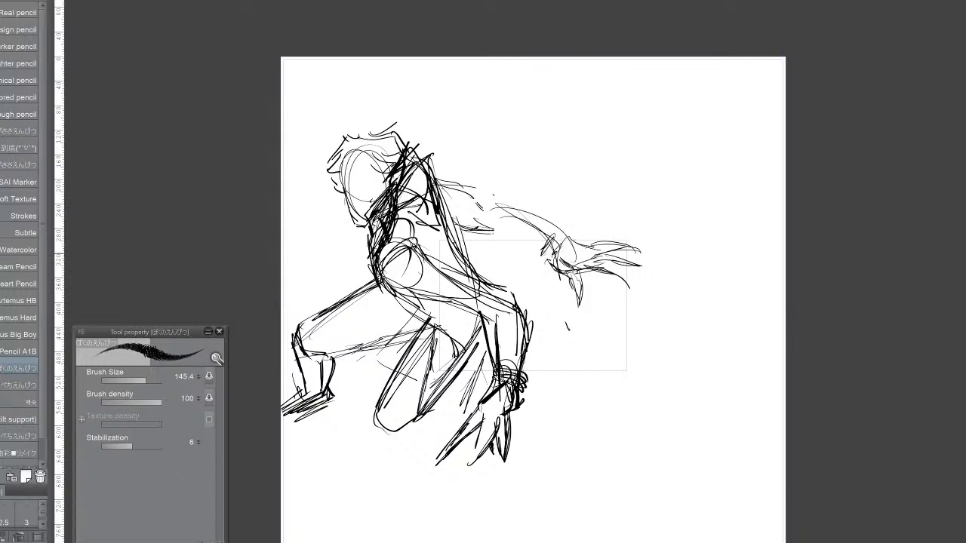
mouse_move(545, 253)
left_mouse_down()
mouse_move(486, 231)
mouse_move(536, 248)
left_mouse_up()
mouse_move(487, 233)
left_mouse_down()
mouse_move(543, 252)
mouse_move(465, 186)
mouse_move(495, 211)
left_mouse_up()
left_click_drag(438, 181, 497, 213)
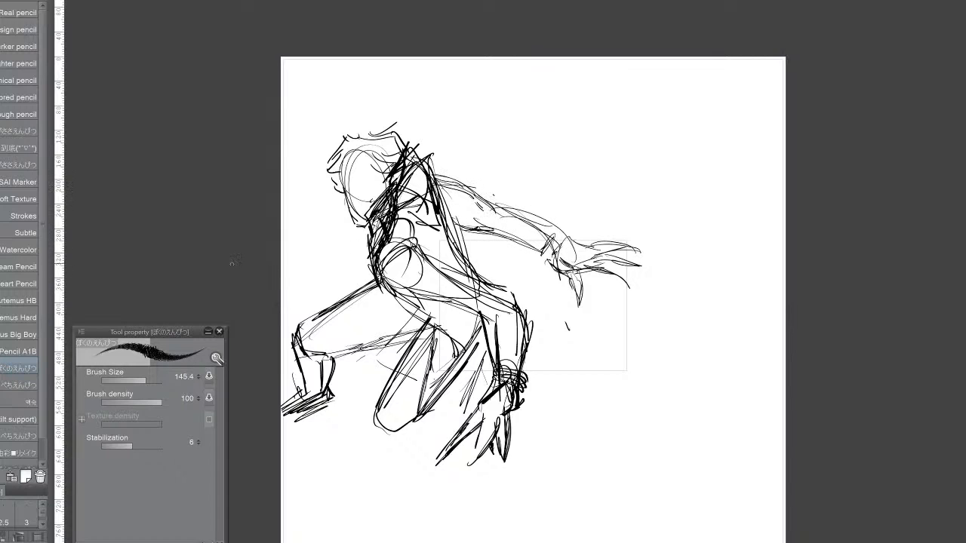
Step: Set the pencil size to 310 and redraw the chest, shoulder and outstretched arm with its cuff over the faded sketch
left_click_drag(146, 384, 150, 383)
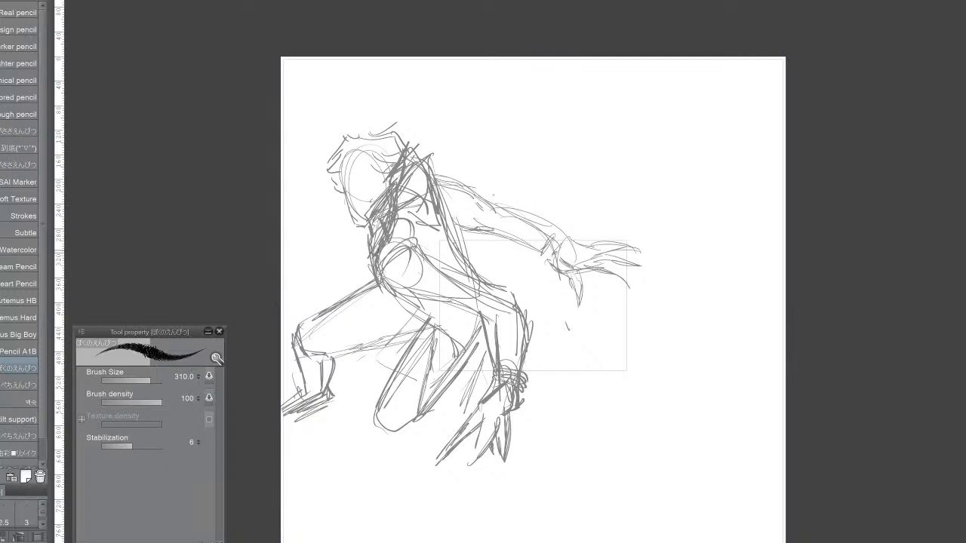
left_click_drag(378, 278, 404, 203)
left_click_drag(375, 270, 398, 204)
mouse_move(397, 219)
left_mouse_down()
mouse_move(412, 174)
mouse_move(442, 165)
mouse_move(428, 156)
mouse_move(432, 198)
mouse_move(447, 186)
mouse_move(492, 205)
mouse_move(507, 228)
mouse_move(492, 226)
mouse_move(560, 259)
left_mouse_up()
mouse_move(500, 211)
left_mouse_down()
mouse_move(556, 248)
mouse_move(553, 264)
mouse_move(602, 239)
mouse_move(590, 240)
mouse_move(625, 243)
left_mouse_up()
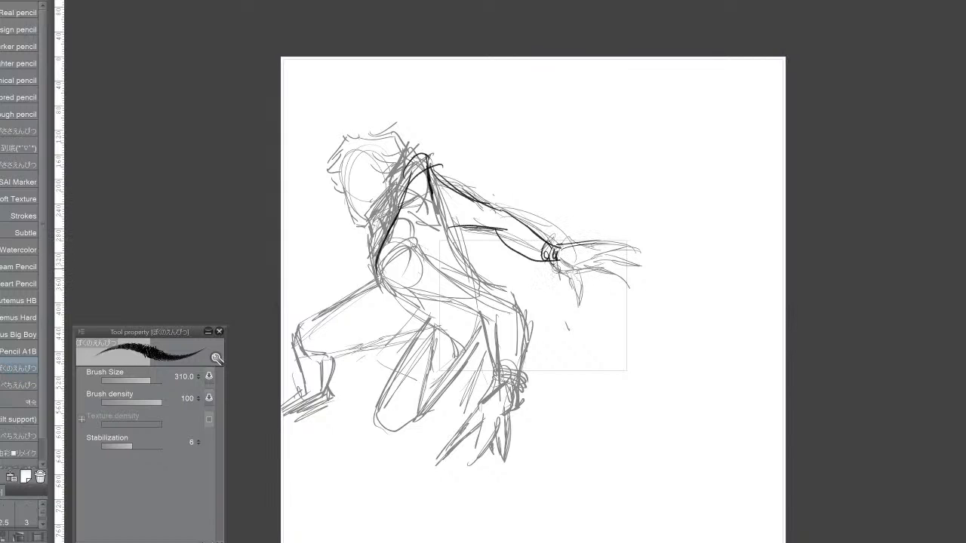
Step: Redraw the outstretched hand with a hooked thumb and long pointed fingers over the faded sketch
left_click_drag(563, 268, 577, 290)
left_click_drag(576, 281, 585, 310)
mouse_move(579, 270)
left_mouse_down()
mouse_move(581, 286)
mouse_move(596, 268)
mouse_move(632, 293)
left_mouse_up()
mouse_move(604, 262)
left_mouse_down()
mouse_move(631, 299)
mouse_move(631, 268)
mouse_move(651, 276)
mouse_move(631, 251)
mouse_move(651, 264)
left_mouse_up()
left_click_drag(606, 240, 646, 257)
mouse_move(572, 246)
left_mouse_down()
mouse_move(619, 236)
mouse_move(598, 241)
left_mouse_up()
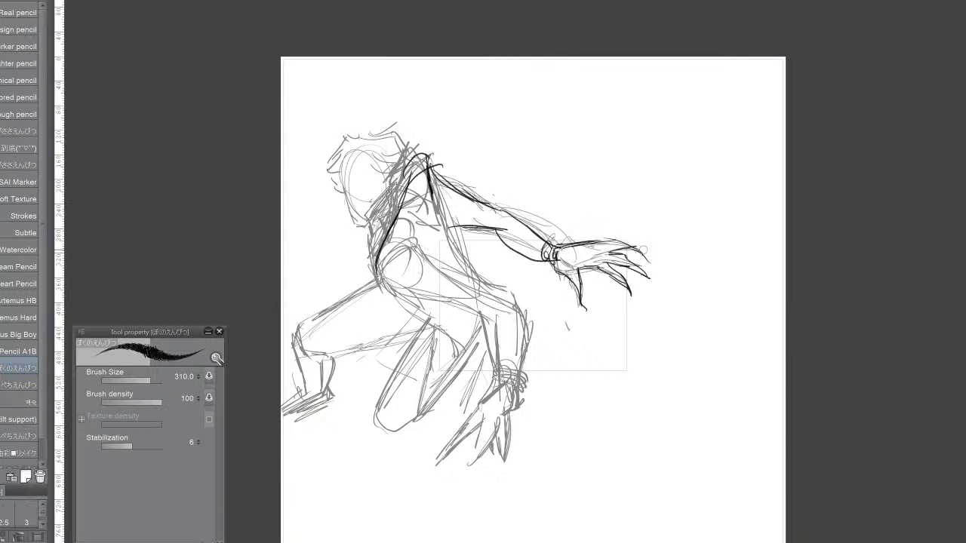
Step: Redraw the crouching figure's back line down to the waist and the pointed collar lapel on the chest
left_click_drag(429, 198, 474, 266)
left_click_drag(448, 222, 488, 284)
left_click_drag(436, 191, 494, 297)
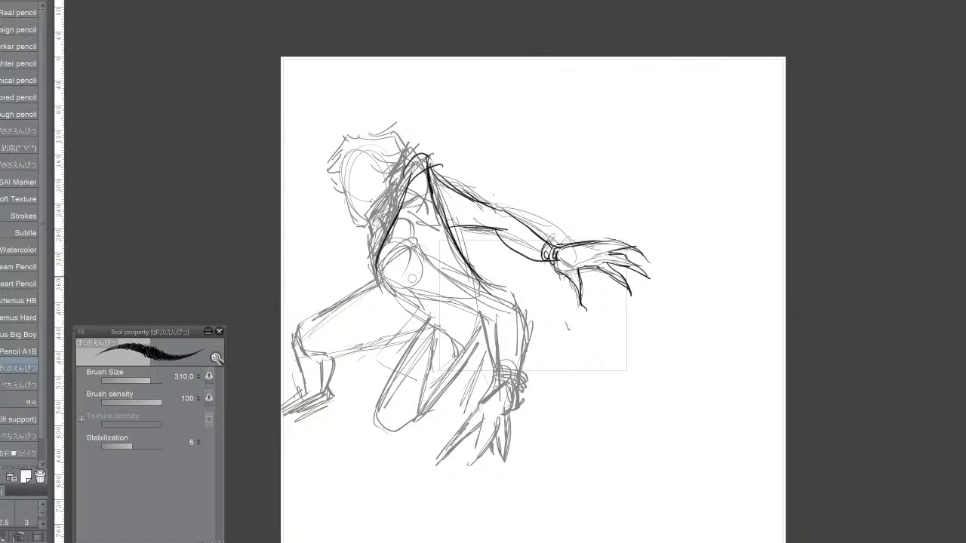
left_click_drag(395, 220, 367, 252)
mouse_move(400, 200)
left_mouse_down()
mouse_move(362, 254)
mouse_move(375, 257)
mouse_move(377, 227)
left_mouse_up()
left_click_drag(409, 186, 381, 216)
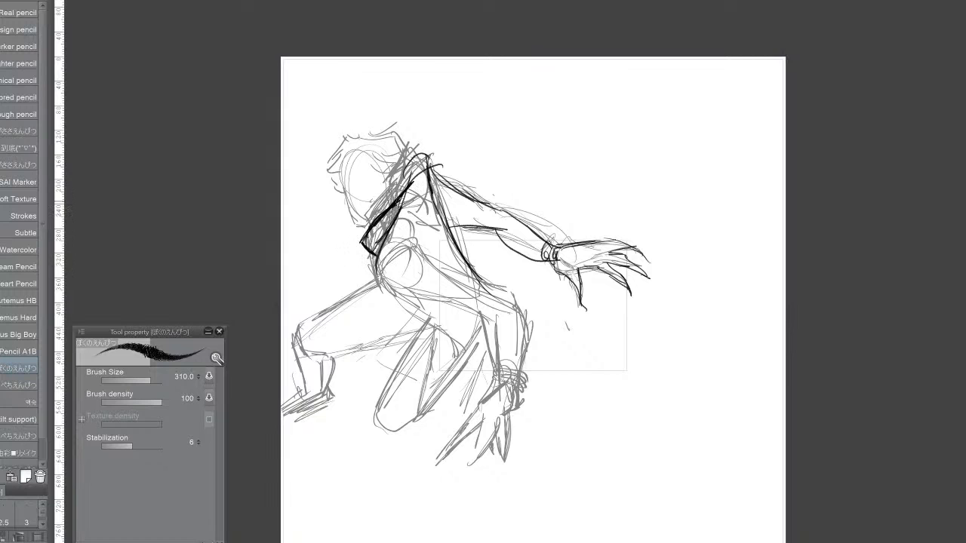
Step: Extend the collar edge toward the chin and draw the crouching figure's face profile and jaw marks
mouse_move(407, 182)
left_mouse_down()
mouse_move(376, 251)
mouse_move(407, 176)
mouse_move(353, 226)
left_mouse_up()
left_click_drag(341, 182, 349, 212)
left_click_drag(348, 159, 346, 192)
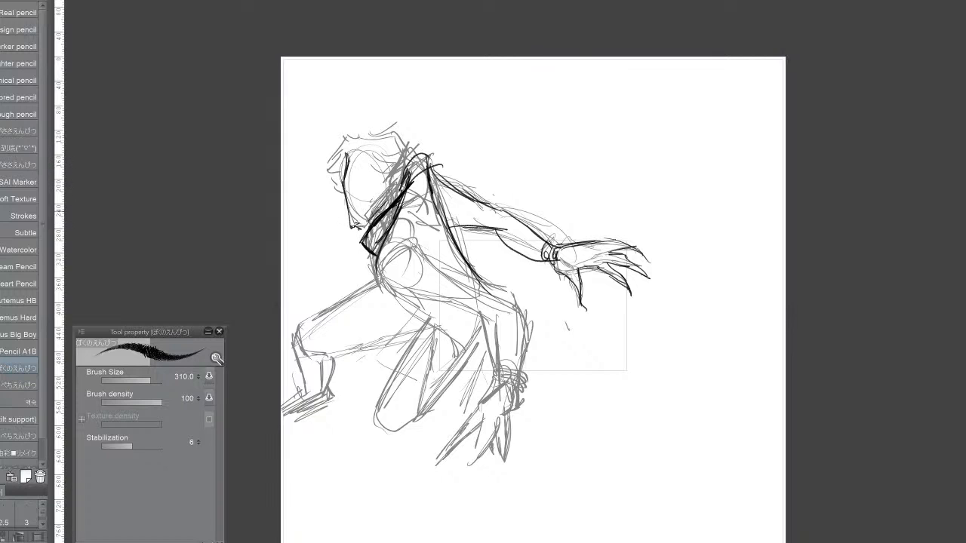
mouse_move(374, 195)
left_mouse_down()
mouse_move(371, 210)
mouse_move(353, 201)
mouse_move(368, 198)
mouse_move(358, 196)
mouse_move(357, 177)
mouse_move(355, 198)
left_mouse_up()
Step: Redraw the lowered arm from shoulder to elbow and down to a banded wrist cuff, and reinforce the chest line
left_click_drag(388, 284, 510, 324)
left_click_drag(436, 303, 488, 322)
mouse_move(456, 274)
left_mouse_down()
mouse_move(513, 309)
mouse_move(508, 298)
left_mouse_up()
left_click_drag(429, 253, 510, 305)
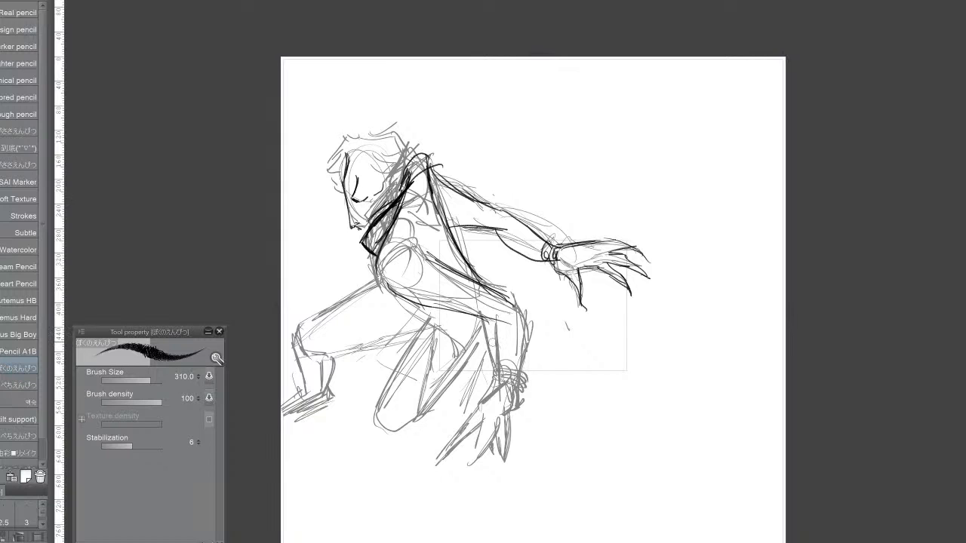
mouse_move(490, 317)
left_mouse_down()
mouse_move(497, 376)
mouse_move(524, 367)
mouse_move(493, 360)
mouse_move(527, 351)
mouse_move(516, 299)
mouse_move(521, 352)
left_mouse_up()
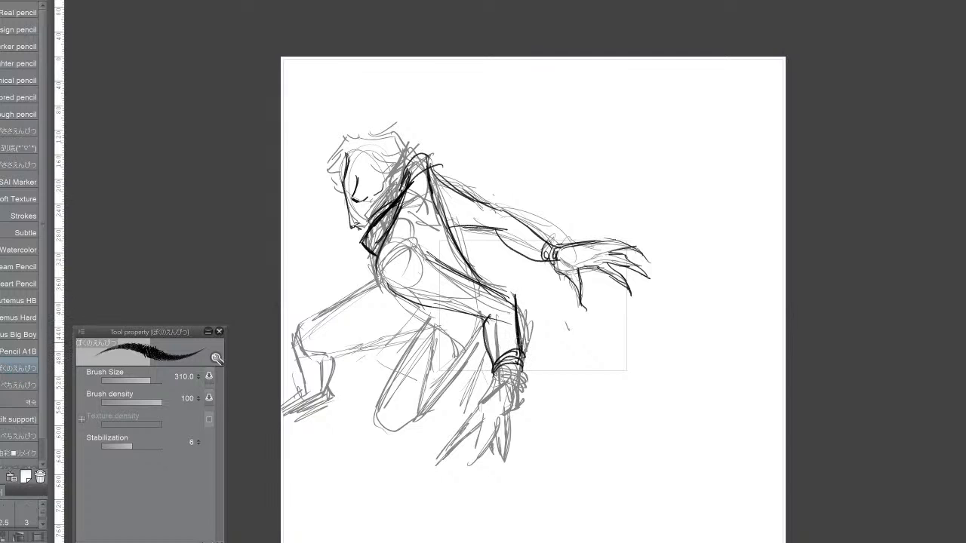
mouse_move(519, 300)
left_mouse_down()
mouse_move(422, 253)
mouse_move(495, 298)
mouse_move(436, 320)
mouse_move(379, 272)
left_mouse_up()
left_click_drag(400, 223, 382, 288)
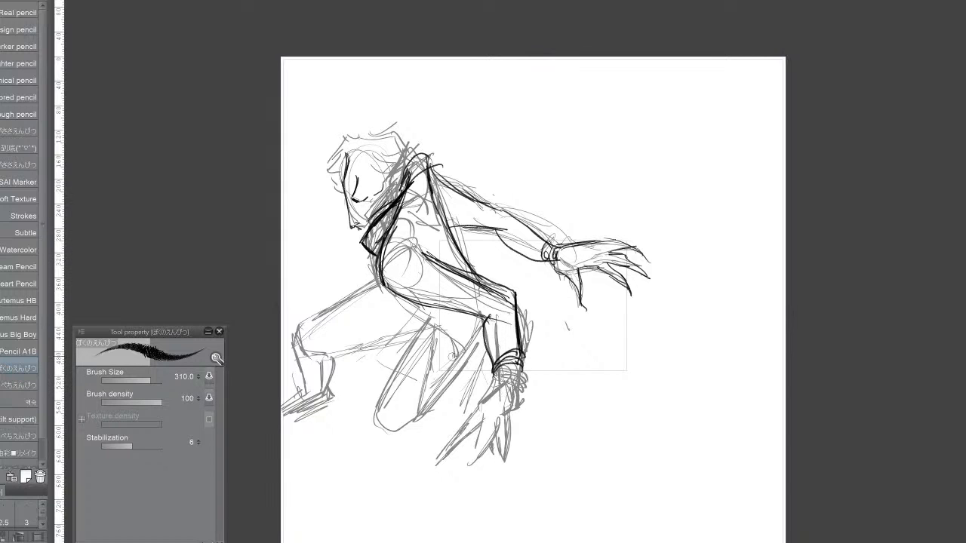
Step: Draw the kneeling thigh's edges and a coat tail sweeping out behind the figure with a ragged, pointed hem
mouse_move(435, 305)
left_mouse_down()
mouse_move(392, 388)
mouse_move(395, 374)
mouse_move(466, 334)
mouse_move(480, 338)
mouse_move(445, 326)
mouse_move(483, 382)
left_mouse_up()
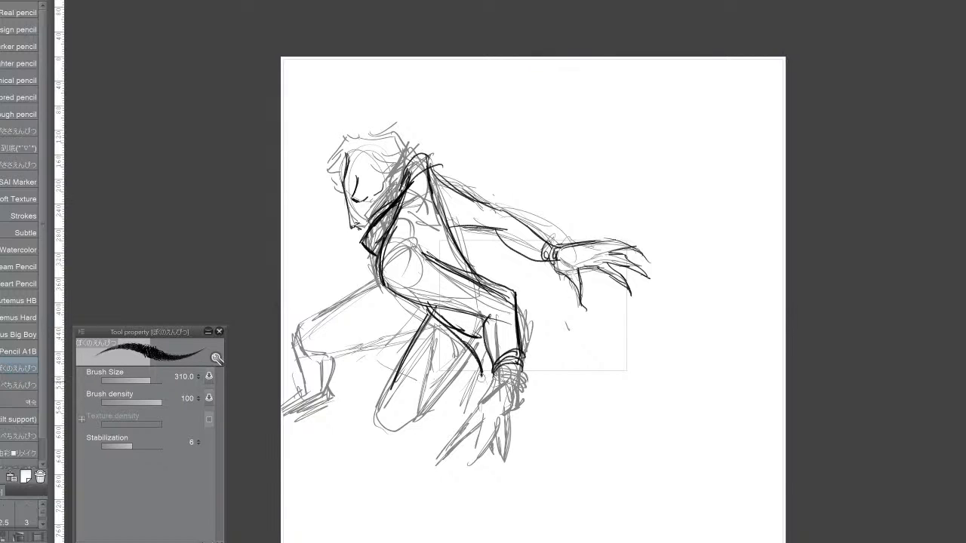
left_click_drag(467, 262, 526, 276)
mouse_move(553, 336)
left_mouse_down()
mouse_move(593, 360)
mouse_move(602, 411)
left_mouse_up()
left_click_drag(574, 357, 610, 423)
mouse_move(559, 378)
left_mouse_down()
mouse_move(569, 395)
mouse_move(564, 436)
mouse_move(523, 402)
left_mouse_up()
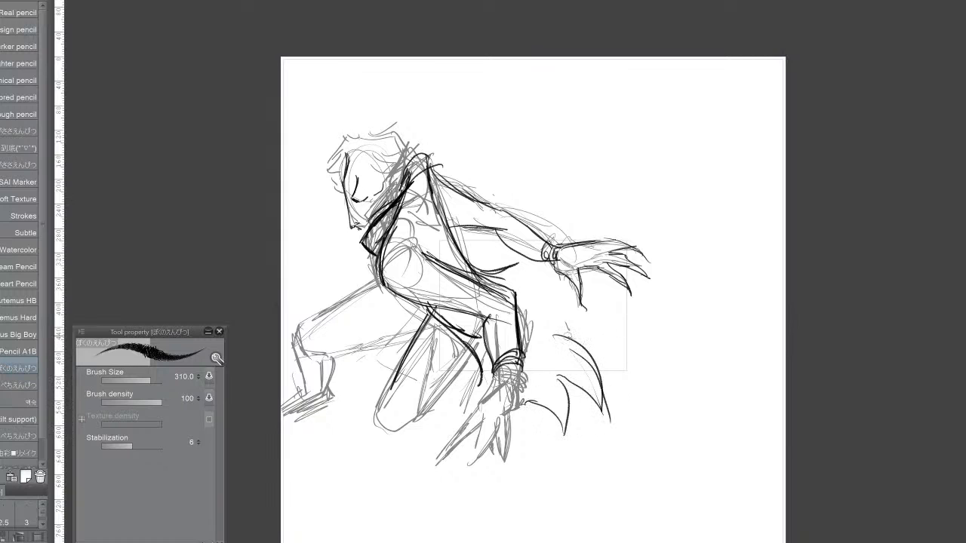
mouse_move(596, 328)
left_mouse_down()
mouse_move(565, 338)
mouse_move(538, 312)
mouse_move(559, 307)
left_mouse_up()
left_click_drag(545, 266, 531, 272)
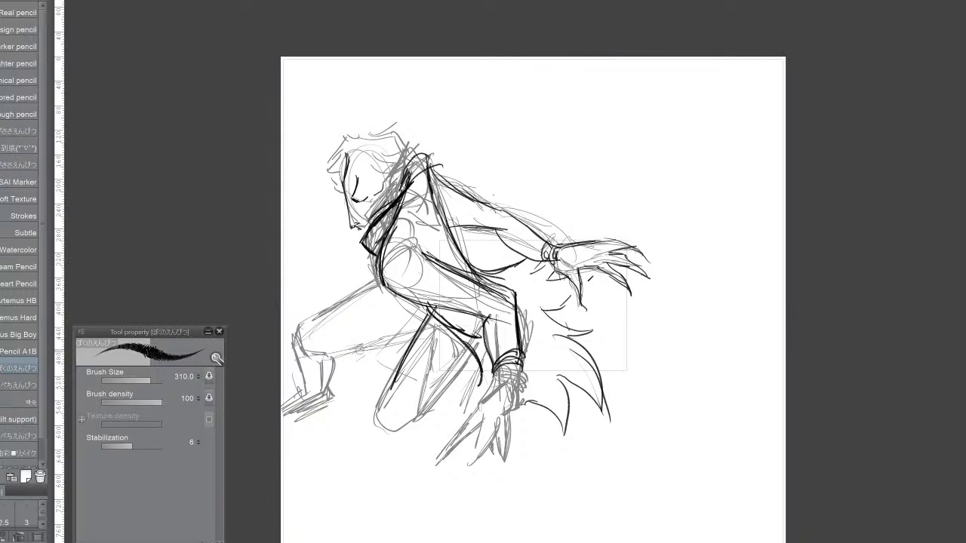
Step: Redraw the front leg's thigh and knee, the boot cuff and shin, and the pointed foot
mouse_move(335, 345)
left_mouse_down()
mouse_move(416, 326)
mouse_move(401, 324)
left_mouse_up()
mouse_move(385, 276)
left_mouse_down()
mouse_move(349, 291)
mouse_move(302, 331)
mouse_move(302, 343)
left_mouse_up()
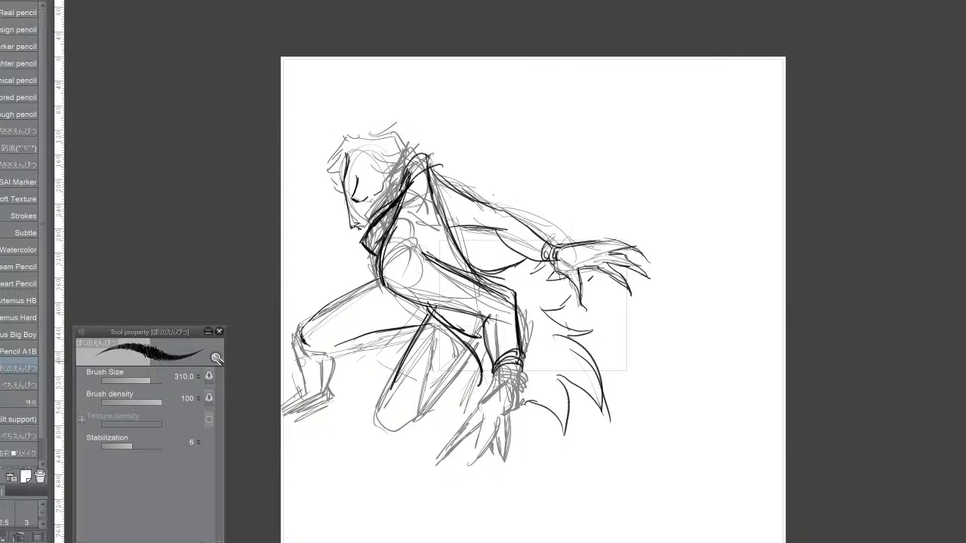
mouse_move(303, 368)
left_mouse_down()
mouse_move(301, 347)
mouse_move(321, 377)
mouse_move(333, 360)
mouse_move(323, 376)
left_mouse_up()
left_click_drag(336, 344, 326, 376)
left_click_drag(301, 361, 307, 385)
left_click_drag(324, 353, 326, 394)
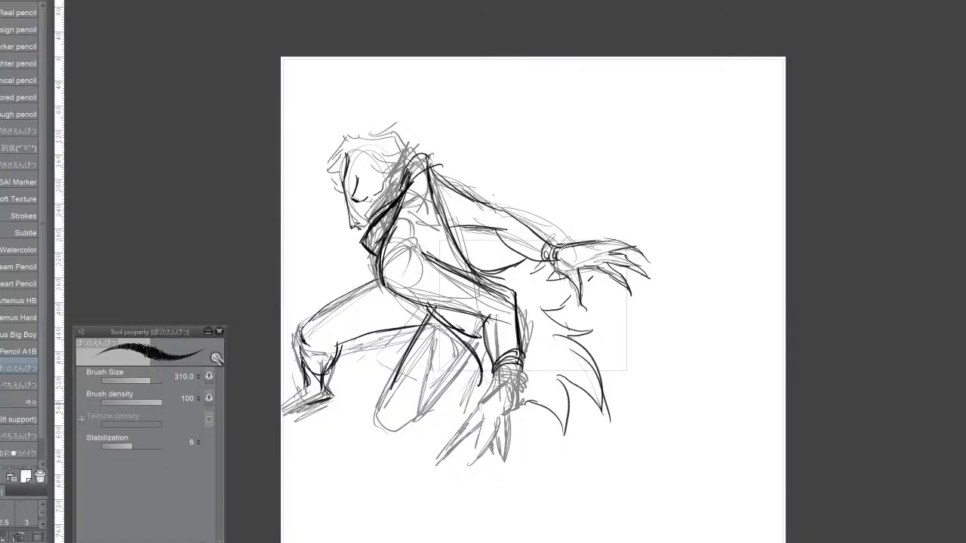
left_click_drag(305, 373, 282, 398)
key("ctrl+z")
mouse_move(302, 385)
left_mouse_down()
mouse_move(280, 403)
mouse_move(300, 414)
mouse_move(339, 388)
mouse_move(282, 400)
left_mouse_up()
Step: Redraw the kneeling leg's knee and shin with heavier lines and reinforce the underside of the front thigh
mouse_move(391, 385)
left_mouse_down()
mouse_move(384, 413)
mouse_move(405, 426)
left_mouse_up()
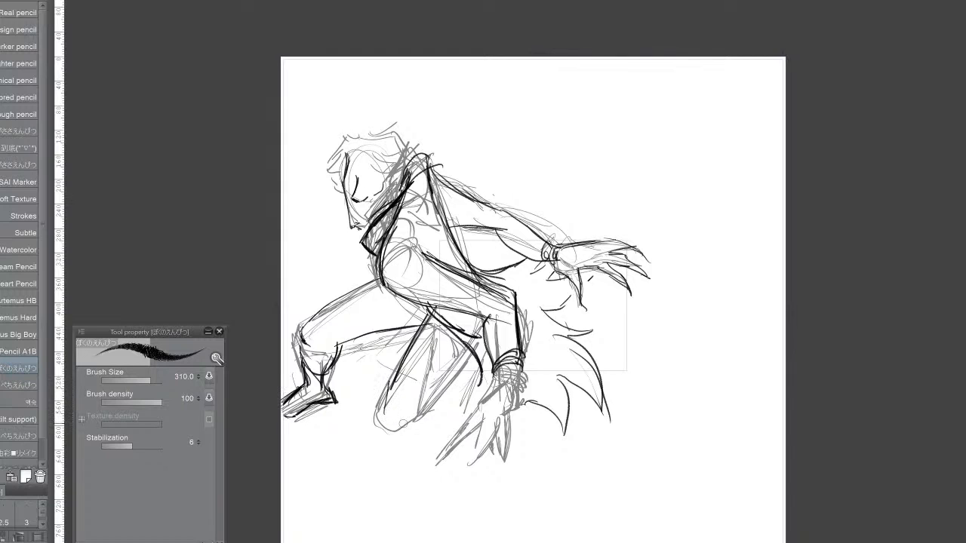
mouse_move(393, 391)
left_mouse_down()
mouse_move(420, 428)
mouse_move(448, 405)
mouse_move(427, 414)
left_mouse_up()
mouse_move(468, 361)
left_mouse_down()
mouse_move(421, 421)
mouse_move(435, 420)
left_mouse_up()
left_click_drag(487, 334, 437, 416)
left_click_drag(451, 385, 391, 428)
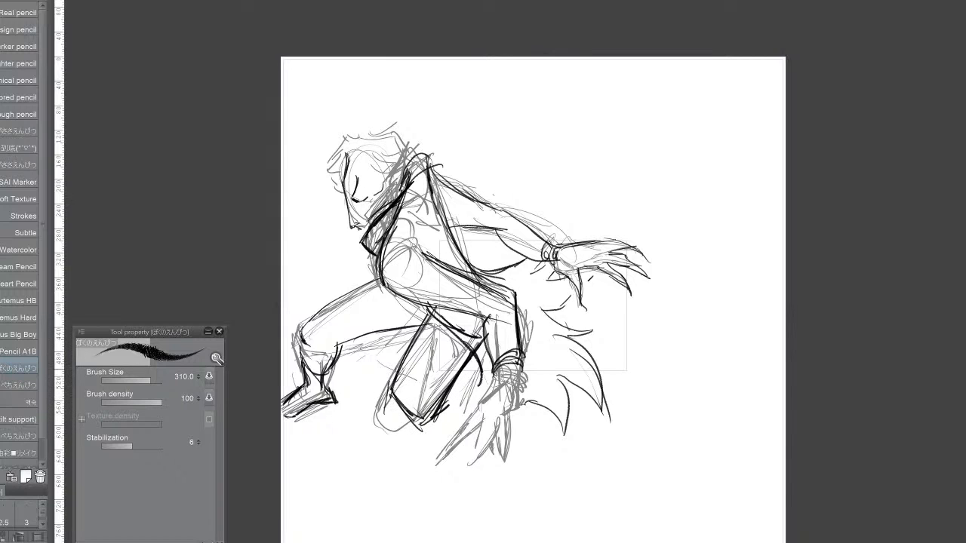
mouse_move(432, 314)
left_mouse_down()
mouse_move(388, 402)
mouse_move(348, 341)
mouse_move(330, 344)
left_mouse_up()
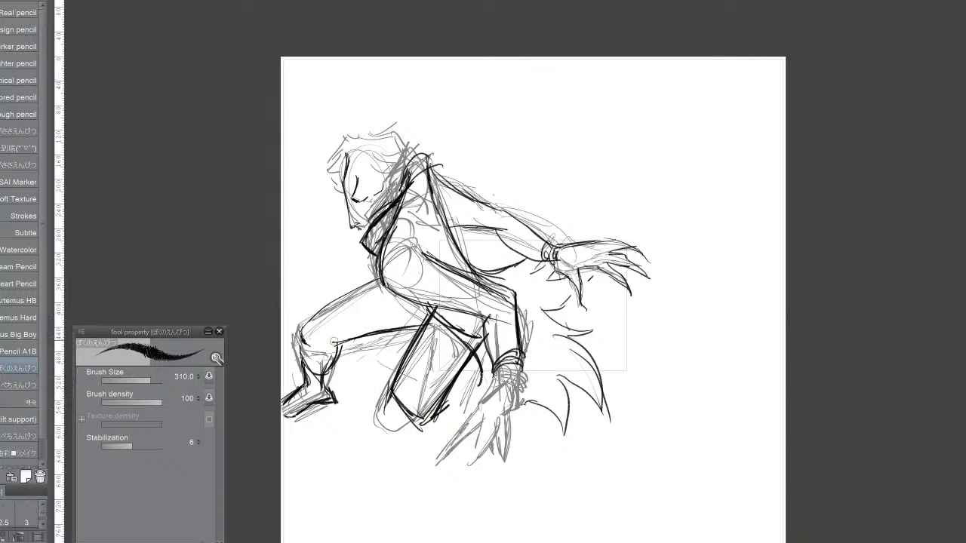
Step: Darken the front thigh's upper edge toward the waist and the crease behind the front knee
mouse_move(386, 327)
left_mouse_down()
mouse_move(326, 348)
mouse_move(349, 299)
mouse_move(382, 274)
left_mouse_up()
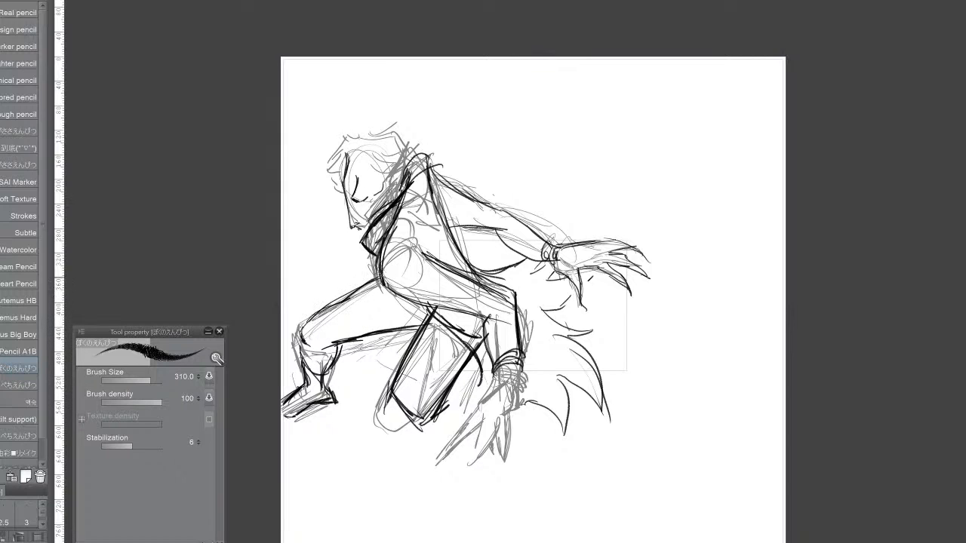
mouse_move(336, 306)
left_mouse_down()
mouse_move(382, 274)
mouse_move(300, 332)
mouse_move(300, 344)
mouse_move(330, 348)
left_mouse_up()
Step: Draw the face's slanted brows and narrowed eyes on either side of the nose
scroll(549, 305, "up", 5)
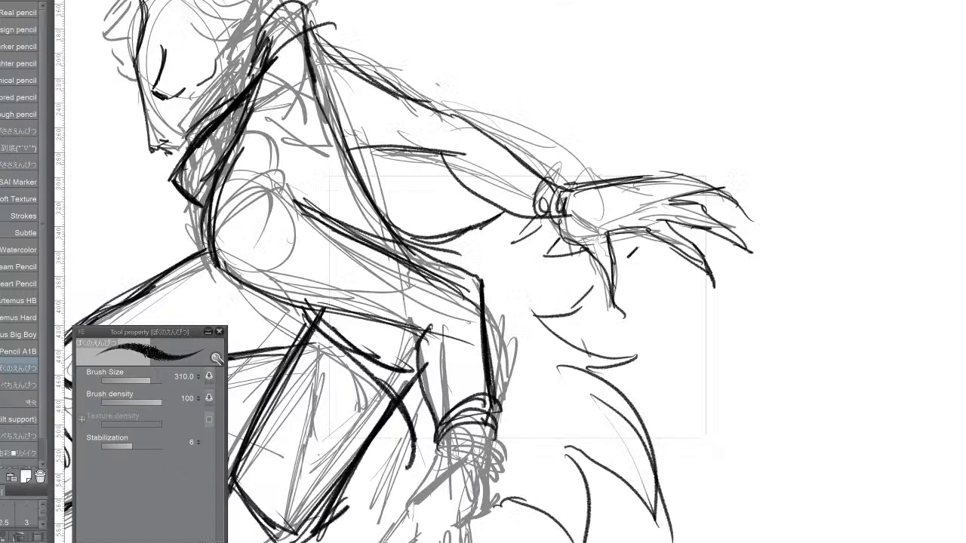
scroll(549, 304, "down", 3)
scroll(549, 304, "up", 1)
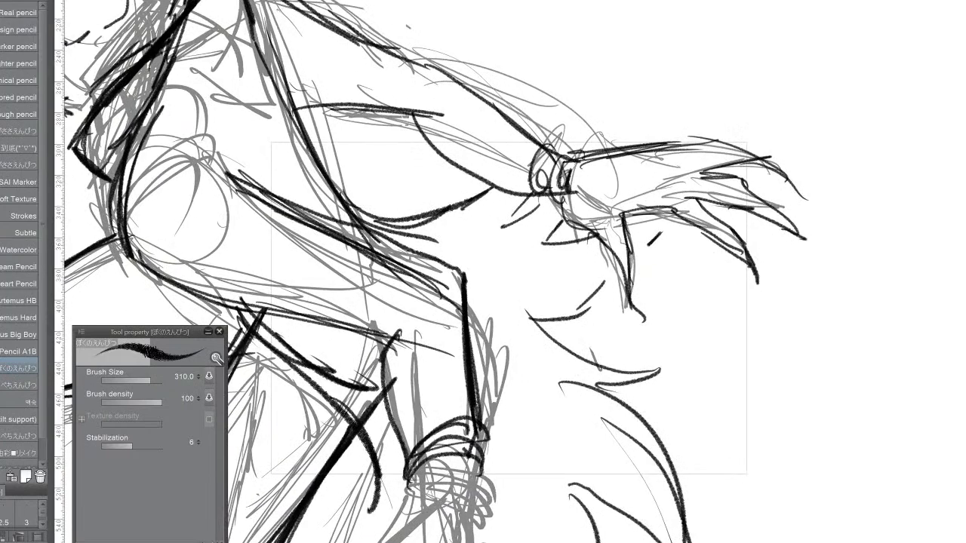
left_click_drag(423, 249, 782, 392)
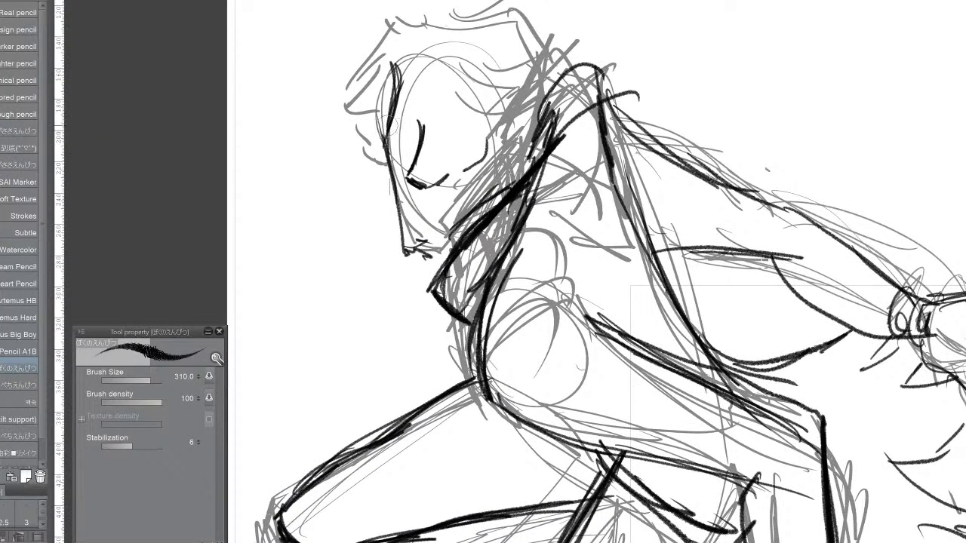
mouse_move(389, 123)
left_mouse_down()
mouse_move(478, 120)
mouse_move(470, 117)
left_mouse_up()
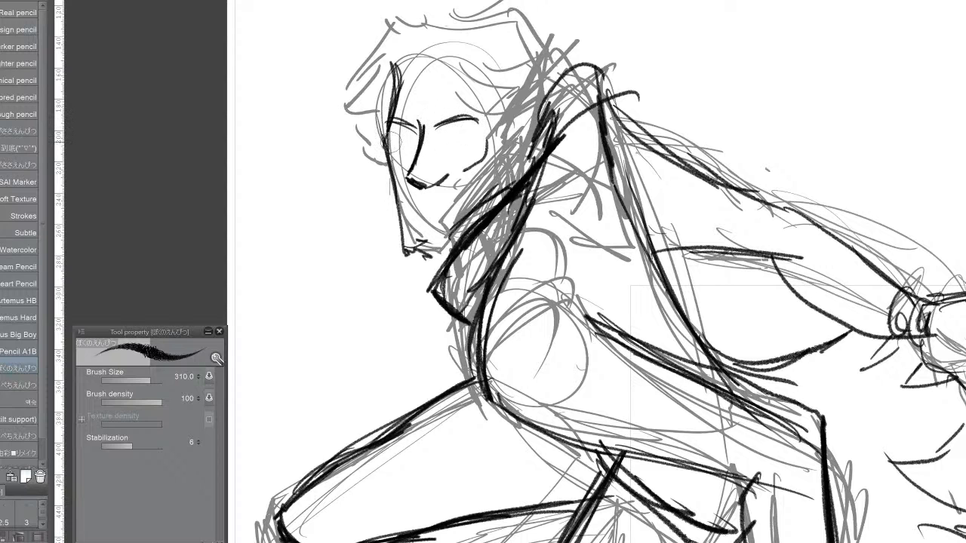
mouse_move(394, 130)
left_mouse_down()
mouse_move(475, 132)
mouse_move(434, 132)
mouse_move(450, 140)
mouse_move(437, 136)
mouse_move(457, 130)
mouse_move(463, 136)
left_mouse_up()
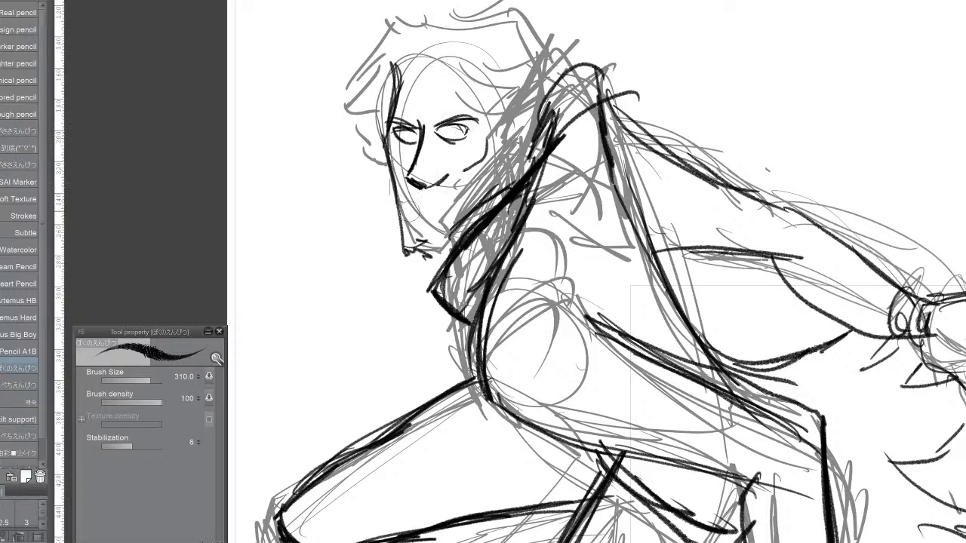
Step: Draw a grinning mouth with a row of teeth, and reinforce the face's outer edge, chin and jawline
left_click_drag(434, 198, 468, 197)
left_click_drag(408, 204, 453, 205)
left_click_drag(427, 199, 470, 197)
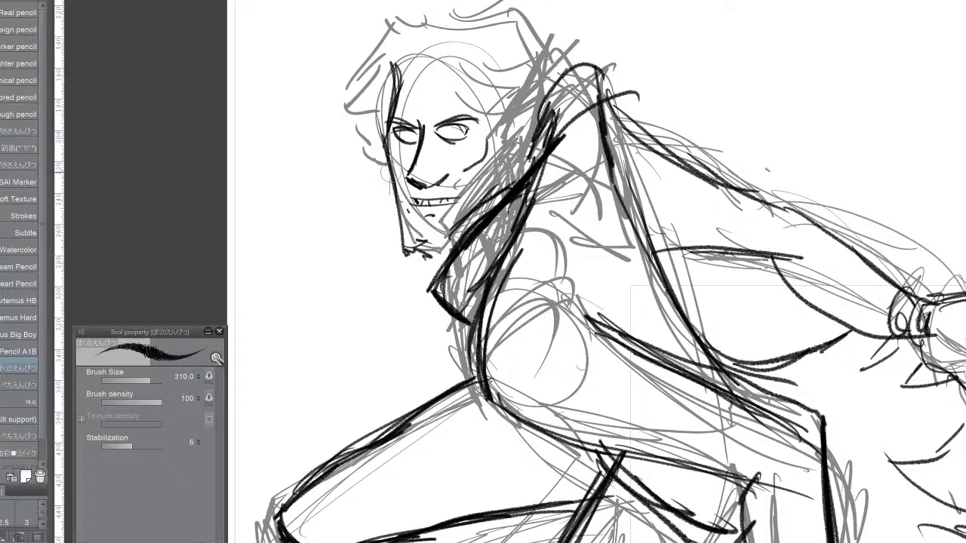
mouse_move(390, 174)
left_mouse_down()
mouse_move(374, 204)
mouse_move(399, 223)
mouse_move(393, 189)
mouse_move(405, 240)
mouse_move(424, 243)
mouse_move(402, 232)
mouse_move(448, 250)
mouse_move(492, 213)
left_mouse_up()
left_click_drag(434, 253, 497, 206)
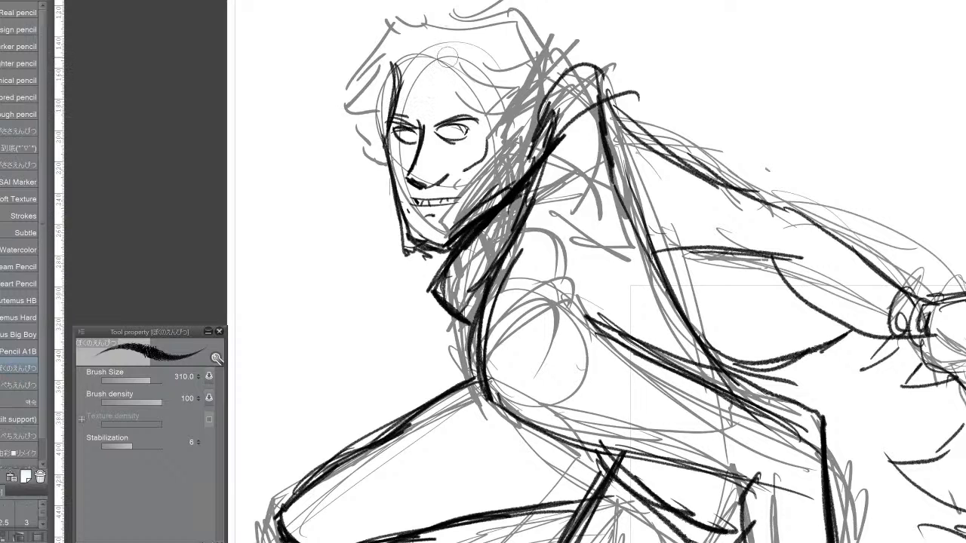
Step: Draw the fringe with curved strands over the forehead and locks sweeping down both sides of the face
mouse_move(424, 60)
left_mouse_down()
mouse_move(423, 102)
mouse_move(397, 102)
mouse_move(398, 59)
left_mouse_up()
mouse_move(399, 98)
left_mouse_down()
mouse_move(407, 50)
mouse_move(341, 106)
left_mouse_up()
mouse_move(394, 60)
left_mouse_down()
mouse_move(339, 107)
mouse_move(352, 95)
left_mouse_up()
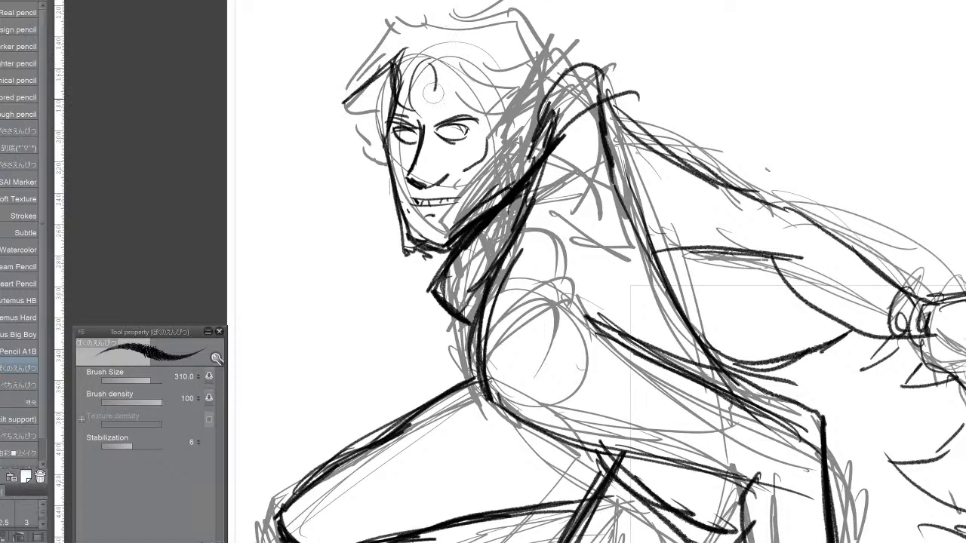
mouse_move(445, 60)
left_mouse_down()
mouse_move(429, 112)
mouse_move(463, 95)
mouse_move(517, 99)
mouse_move(502, 137)
left_mouse_up()
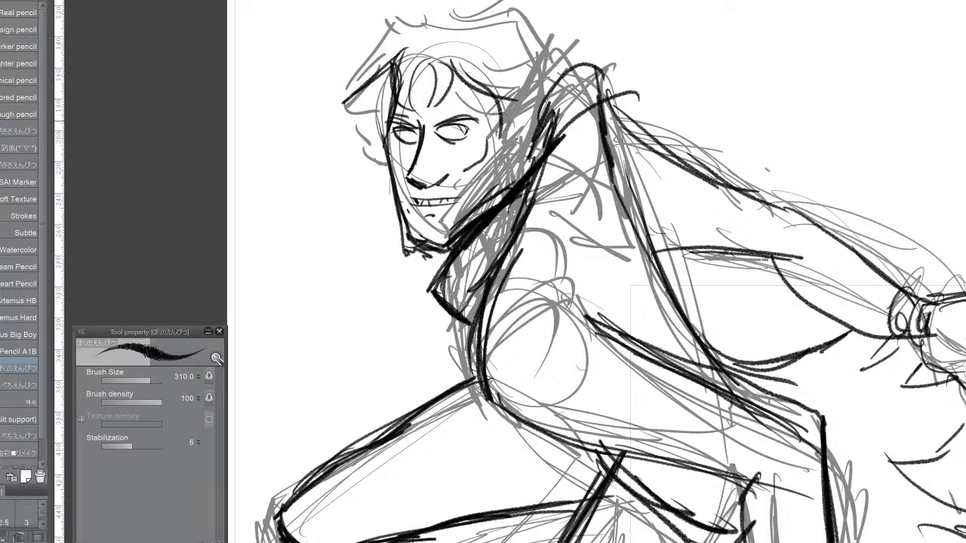
left_click_drag(484, 65, 510, 148)
Step: Draw curved hair tufts behind the head and outline the hair on the face's far side, darkening the hair at the nape
mouse_move(518, 102)
left_mouse_down()
mouse_move(530, 120)
mouse_move(564, 129)
left_mouse_up()
left_click_drag(520, 82, 575, 113)
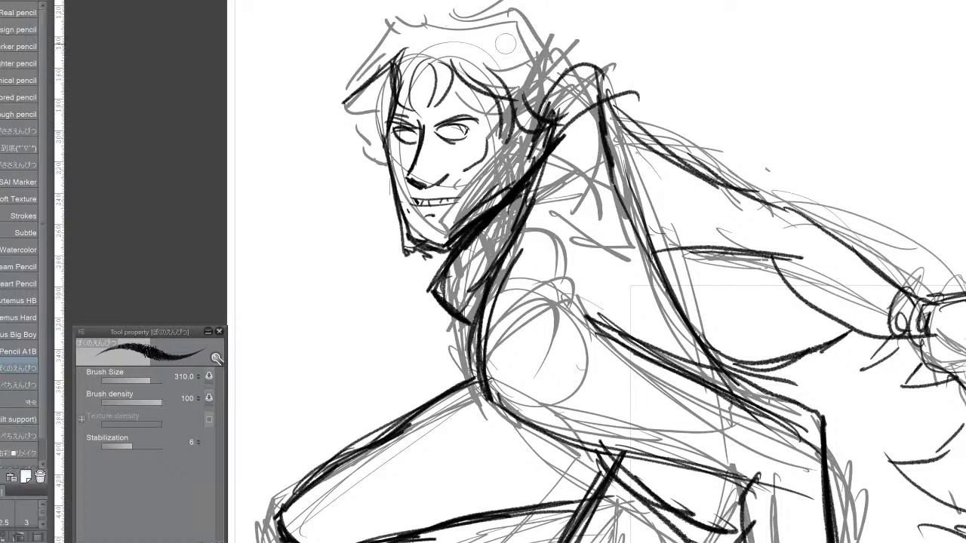
mouse_move(520, 44)
left_mouse_down()
mouse_move(567, 77)
mouse_move(555, 110)
left_mouse_up()
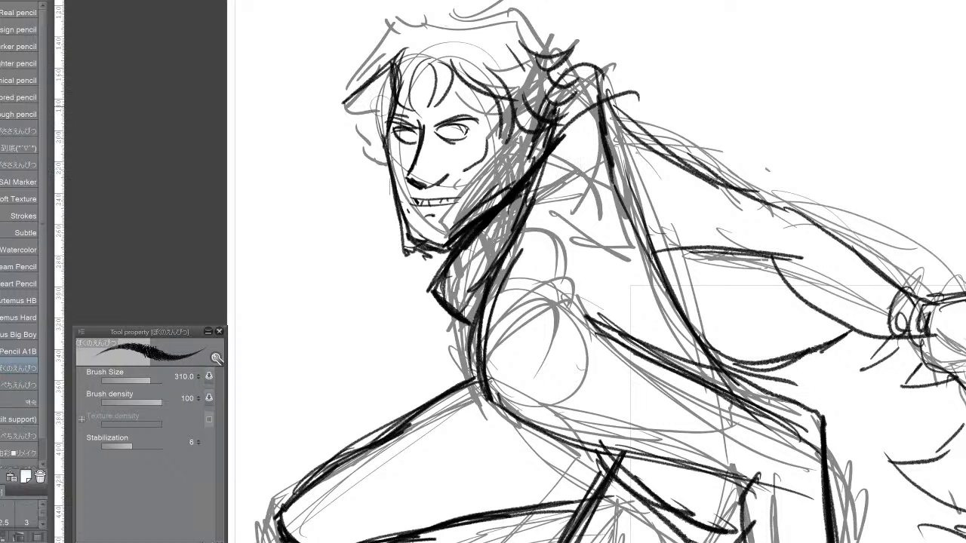
mouse_move(383, 114)
left_mouse_down()
mouse_move(358, 102)
mouse_move(377, 113)
mouse_move(366, 114)
mouse_move(366, 98)
mouse_move(358, 106)
mouse_move(366, 95)
mouse_move(339, 92)
mouse_move(367, 42)
mouse_move(422, 27)
left_mouse_up()
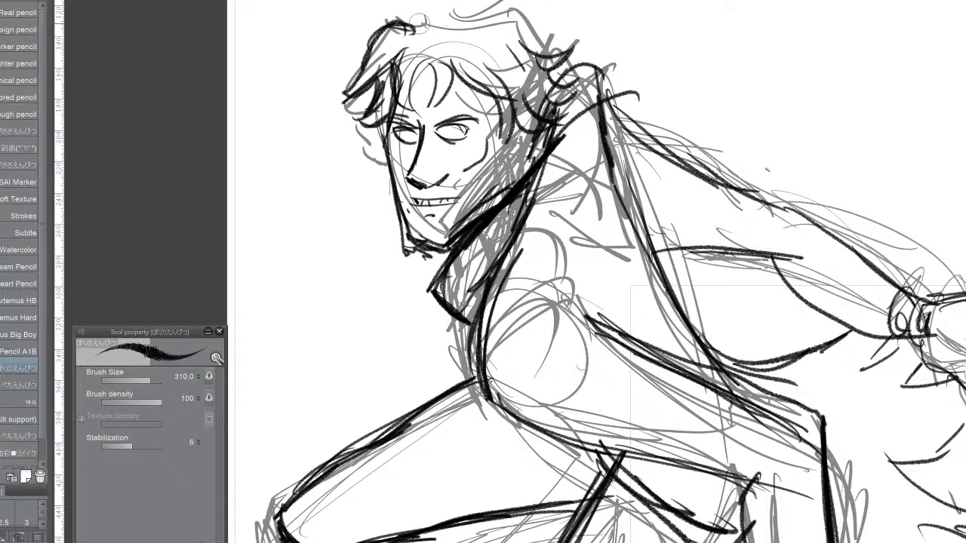
mouse_move(542, 145)
left_mouse_down()
mouse_move(537, 110)
mouse_move(582, 72)
mouse_move(539, 152)
mouse_move(501, 160)
mouse_move(537, 133)
mouse_move(521, 142)
left_mouse_up()
mouse_move(389, 177)
left_mouse_down()
mouse_move(357, 97)
mouse_move(369, 90)
left_mouse_up()
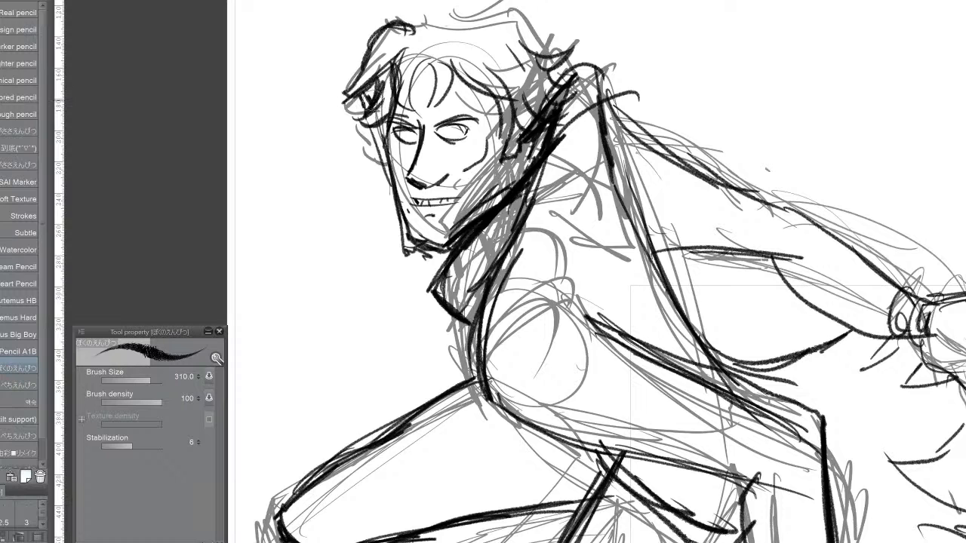
Step: Add dark pupils to both eyes and redraw the mouth with larger, pointed teeth
left_click_drag(450, 133, 461, 130)
mouse_move(400, 129)
left_mouse_down()
mouse_move(420, 125)
mouse_move(422, 136)
left_mouse_up()
left_click_drag(458, 125, 462, 143)
mouse_move(413, 199)
left_mouse_down()
mouse_move(453, 212)
mouse_move(462, 197)
mouse_move(419, 219)
mouse_move(454, 205)
left_mouse_up()
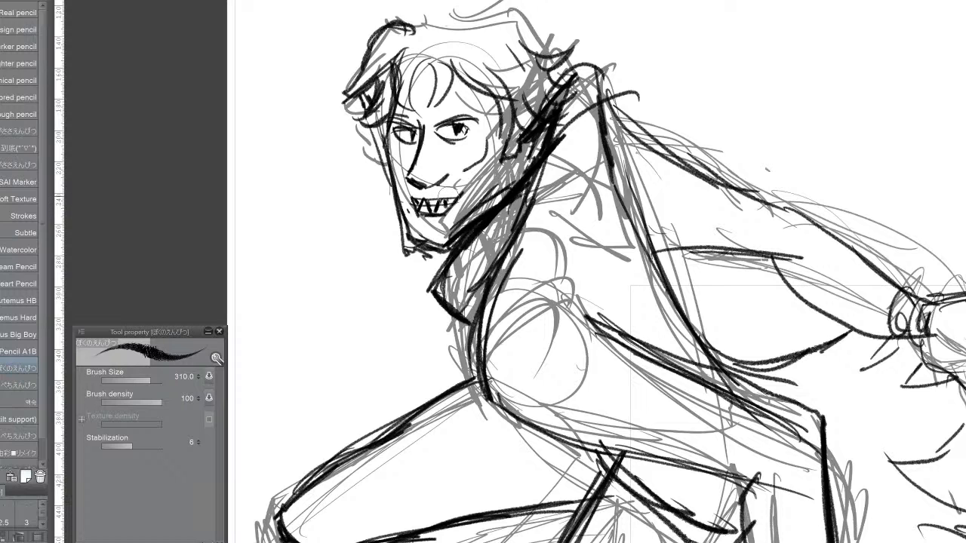
Step: Define the cheek and side of the face with short strokes and darken the collar beside the jaw
left_click_drag(495, 170, 474, 189)
left_click_drag(495, 145, 474, 184)
left_click_drag(492, 138, 487, 155)
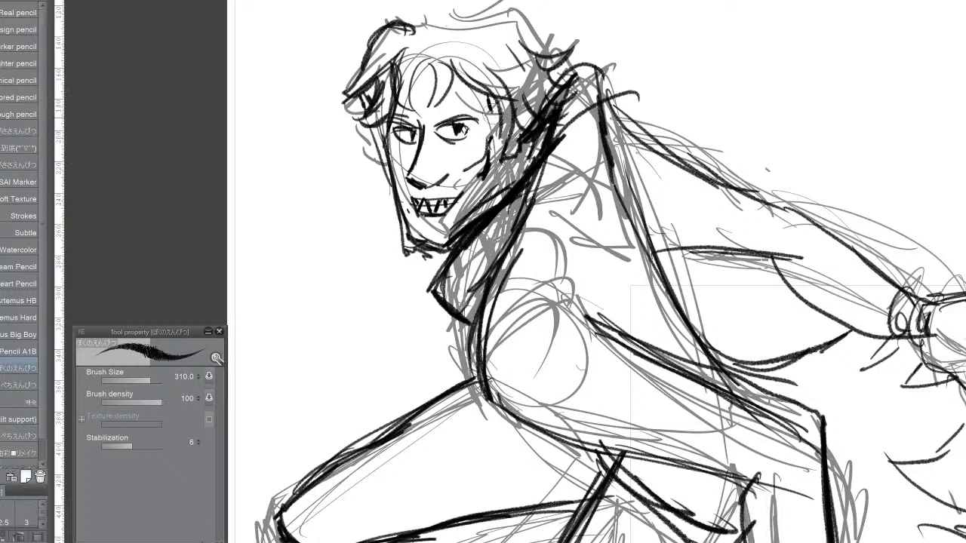
left_click_drag(533, 164, 481, 214)
left_click_drag(519, 184, 484, 212)
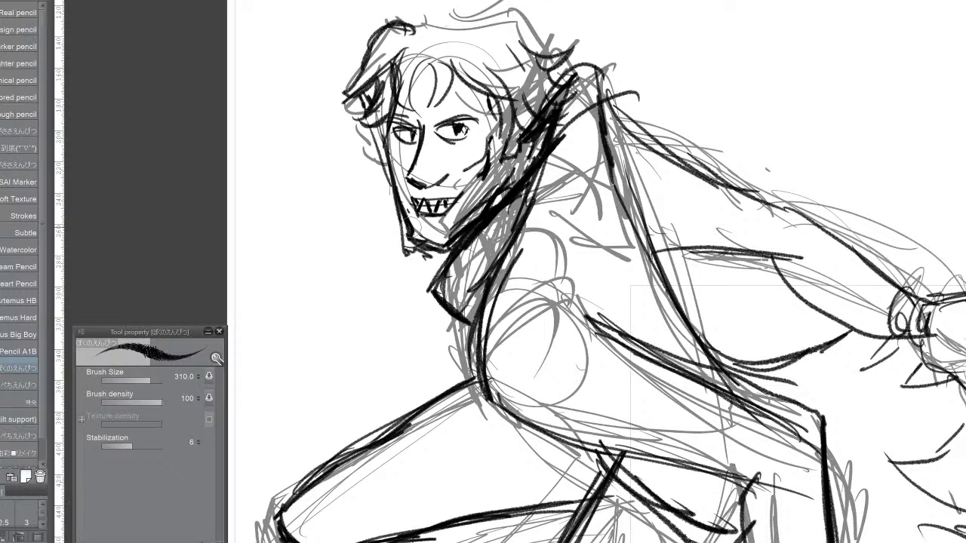
Step: Thicken the back line from below the shoulder down into the coat's curved edge behind the waist
mouse_move(639, 189)
left_mouse_down()
mouse_move(706, 362)
mouse_move(709, 351)
mouse_move(744, 371)
left_mouse_up()
left_click_drag(695, 325, 822, 345)
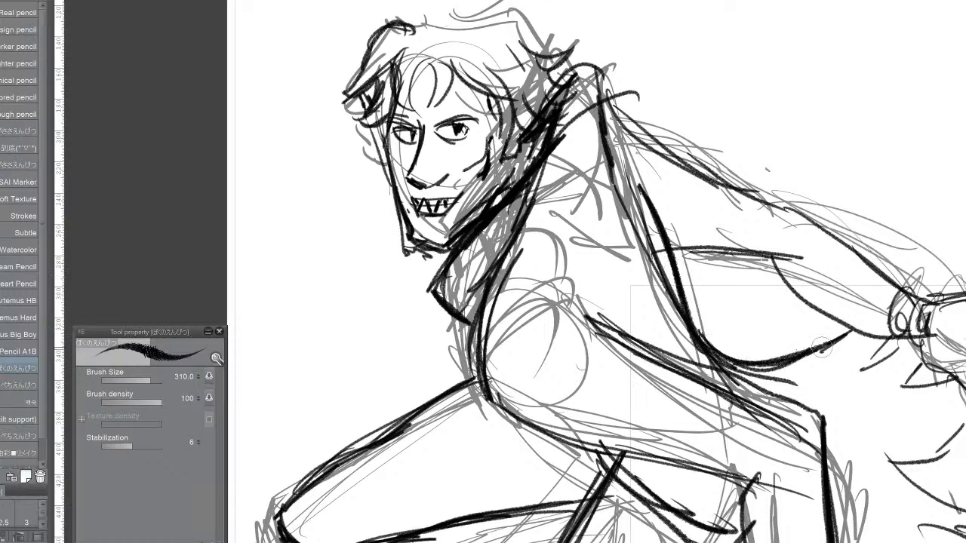
left_click_drag(744, 370, 855, 333)
left_click_drag(643, 202, 785, 355)
left_click_drag(634, 180, 672, 272)
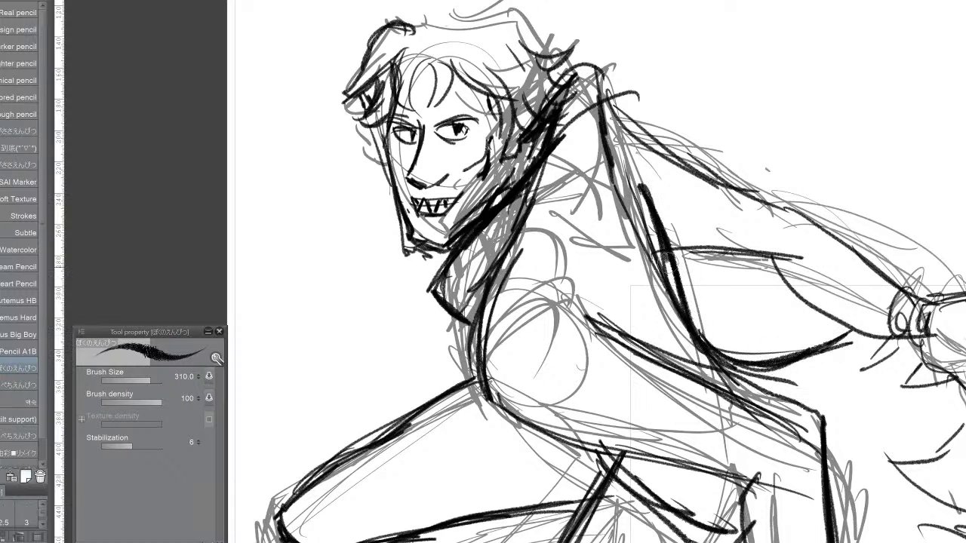
Step: Reinforce the lowered arm's upper edge, elbow and outer forearm, and add short crease strokes inside the elbow
left_click_drag(585, 321, 825, 416)
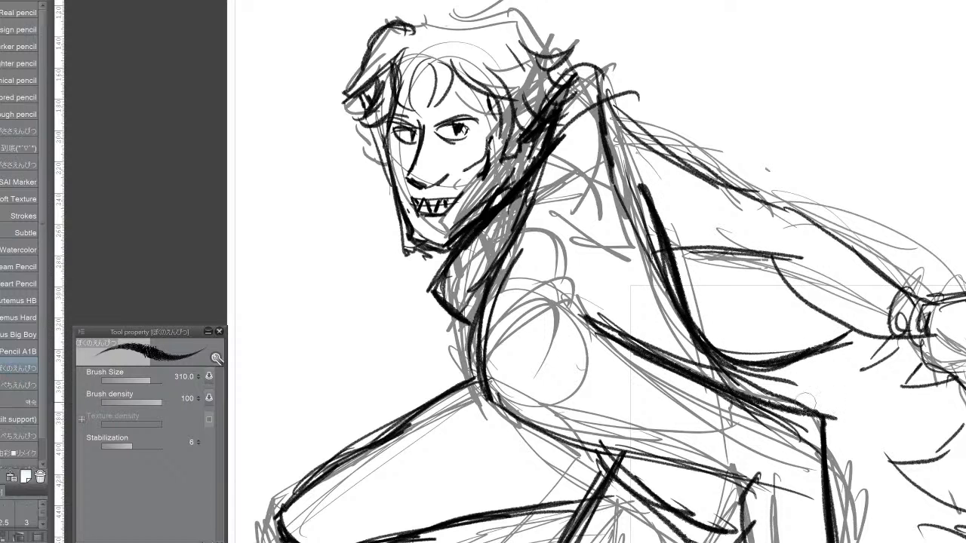
mouse_move(755, 403)
left_mouse_down()
mouse_move(823, 417)
mouse_move(834, 529)
left_mouse_up()
left_click_drag(824, 423, 837, 537)
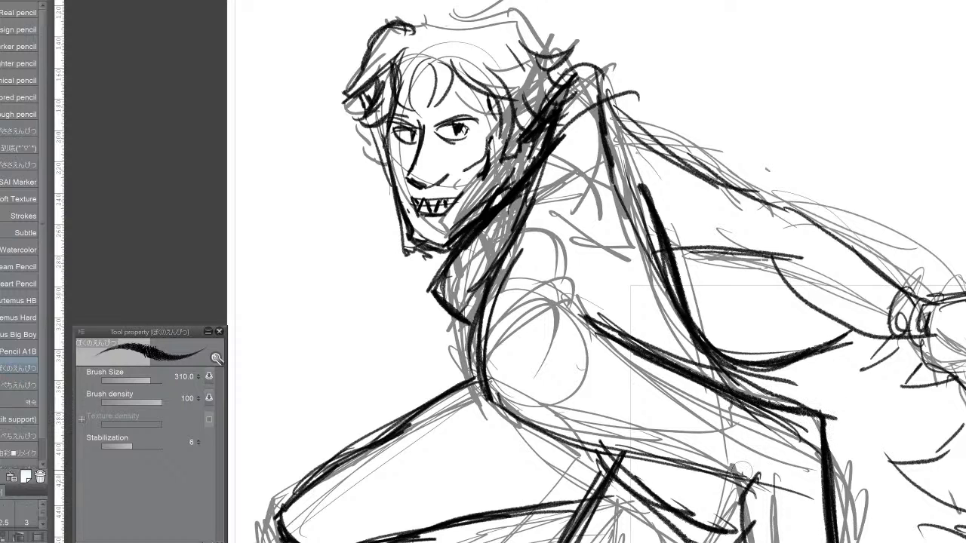
mouse_move(777, 441)
left_mouse_down()
mouse_move(747, 472)
mouse_move(736, 451)
mouse_move(724, 476)
mouse_move(706, 462)
left_mouse_up()
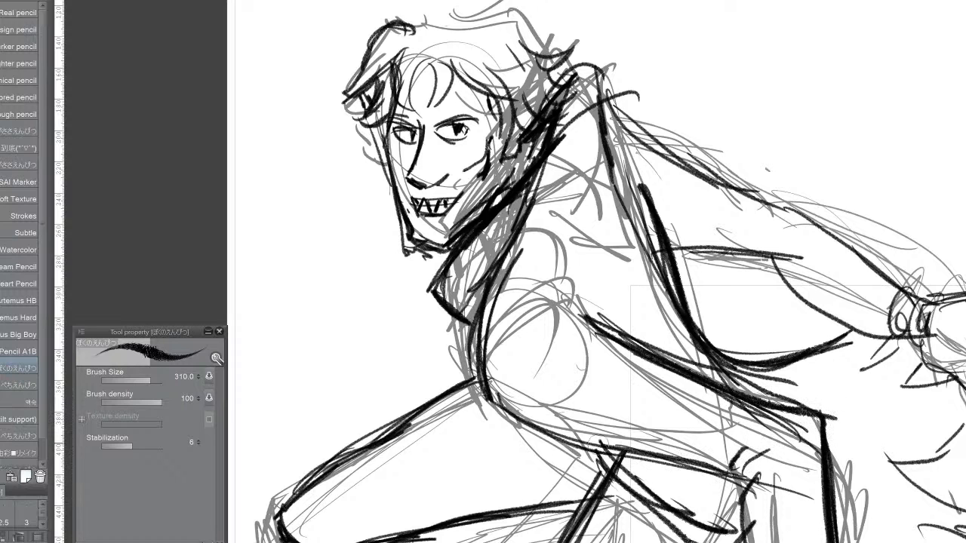
Step: Thicken the chest line down into the lowered arm's underside and add a curved fold inside the chest circle
left_click_drag(487, 370, 603, 449)
left_click_drag(508, 278, 487, 396)
mouse_move(548, 203)
left_mouse_down()
mouse_move(489, 296)
mouse_move(476, 377)
left_mouse_up()
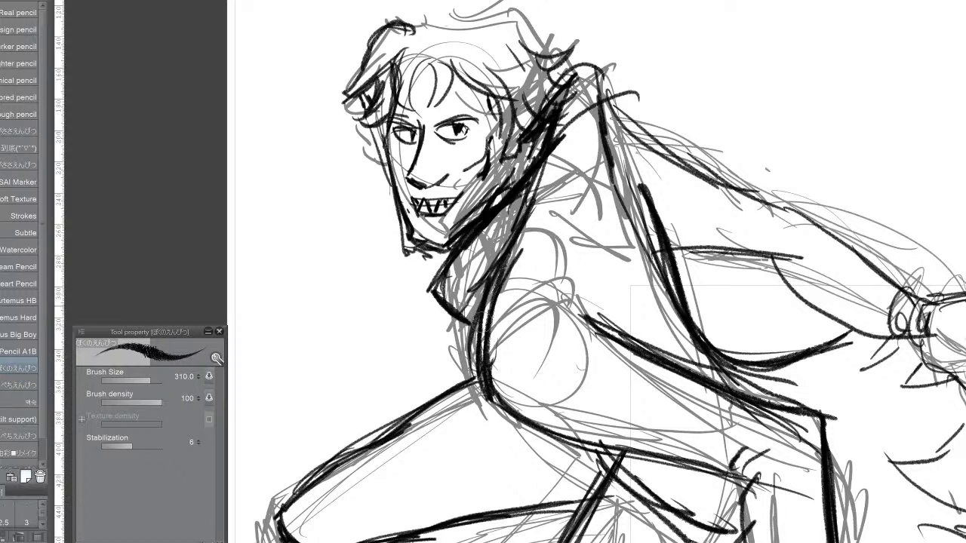
left_click_drag(544, 185, 479, 328)
left_click_drag(510, 230, 477, 343)
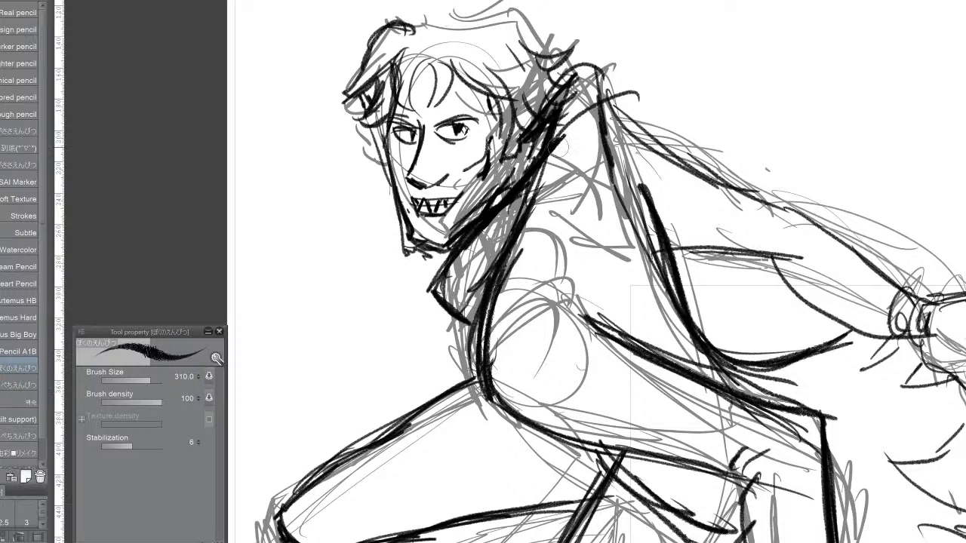
left_click_drag(557, 319, 501, 381)
left_click_drag(558, 324, 500, 372)
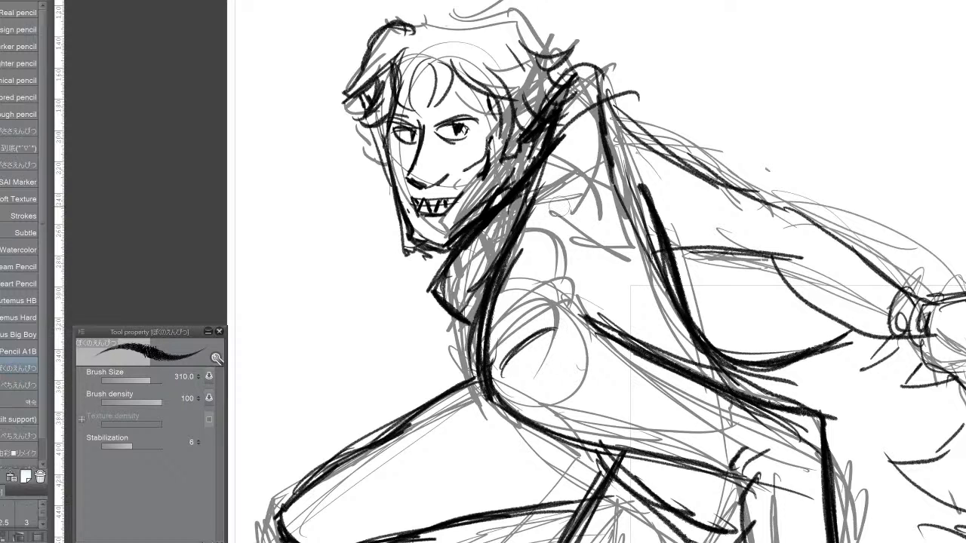
Step: Reinforce the pointed collar below the chin with heavier strokes
left_click_drag(441, 281, 468, 317)
left_click_drag(481, 237, 447, 289)
mouse_move(501, 213)
left_mouse_down()
mouse_move(451, 284)
mouse_move(516, 200)
left_mouse_up()
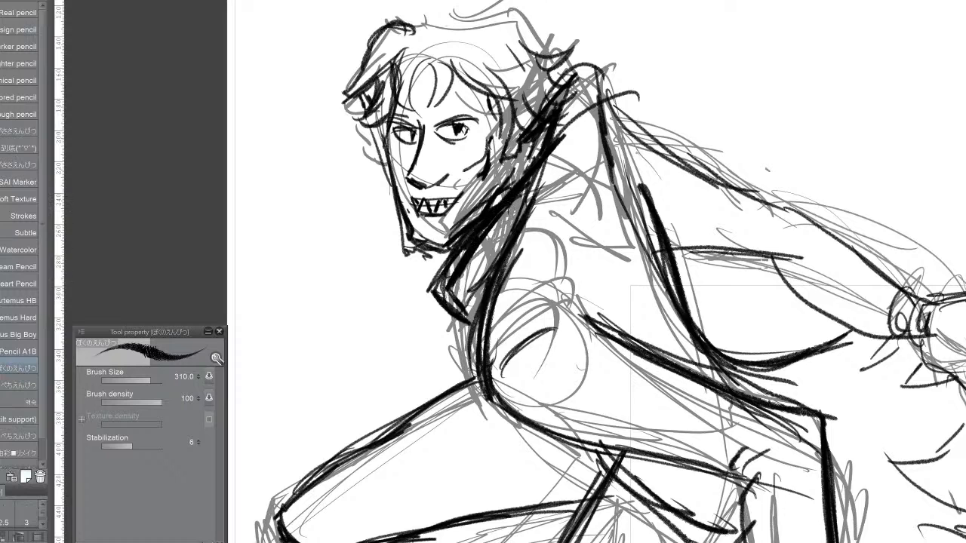
Step: Thicken the kneeling leg's front edge and draw the line joining the torso to the front thigh's underside
mouse_move(413, 539)
left_mouse_down()
mouse_move(410, 119)
mouse_move(434, 259)
left_mouse_up()
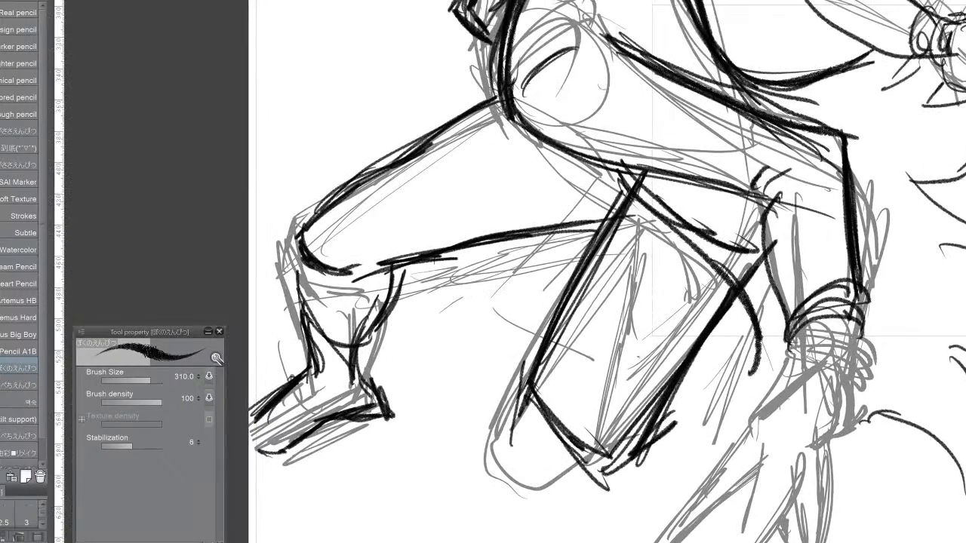
mouse_move(535, 388)
left_mouse_down()
mouse_move(594, 453)
mouse_move(635, 439)
mouse_move(671, 384)
mouse_move(551, 372)
mouse_move(626, 179)
left_mouse_up()
left_click_drag(622, 182, 534, 386)
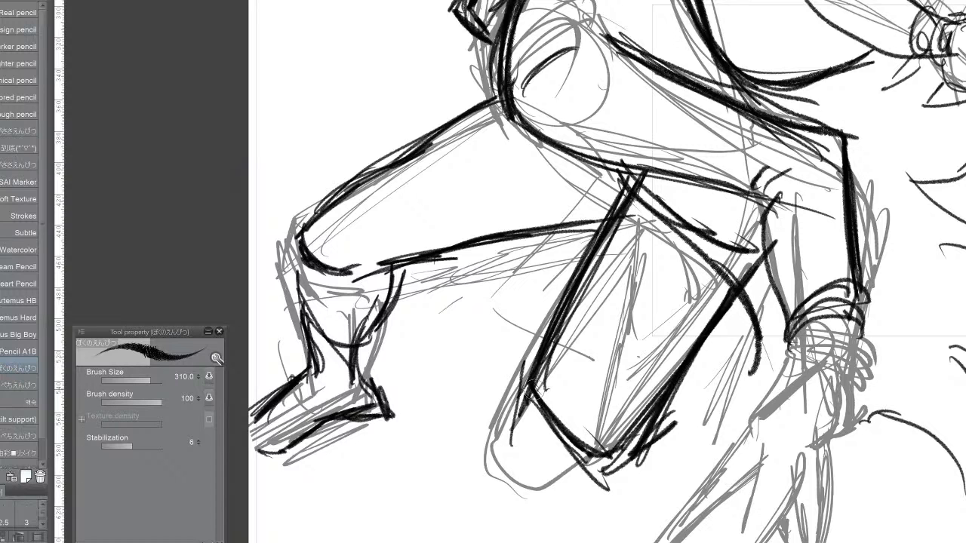
left_click_drag(576, 164, 602, 208)
left_click_drag(597, 218, 521, 248)
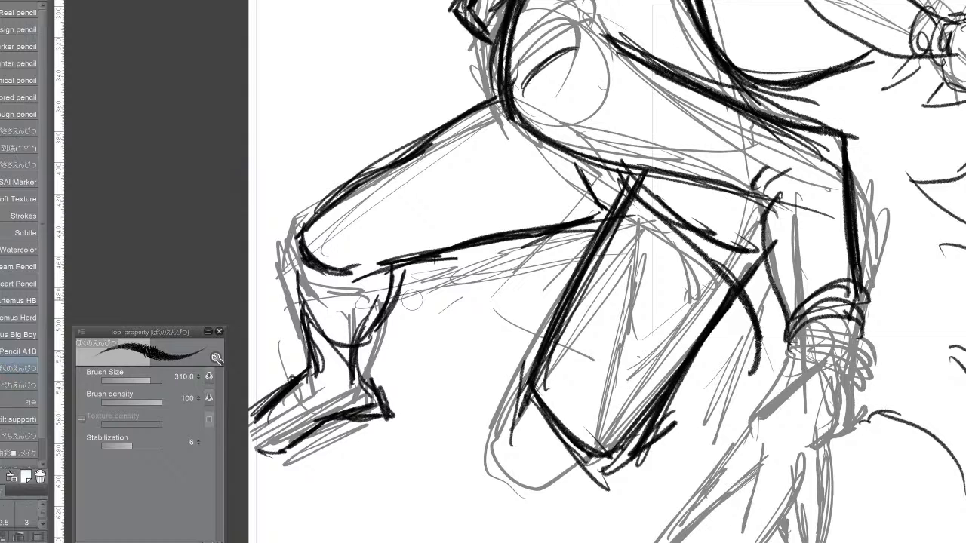
Step: Erase the rough rounded outline beside the kneeling leg and the stray rough lines under the front thigh with the Hard eraser
key("e")
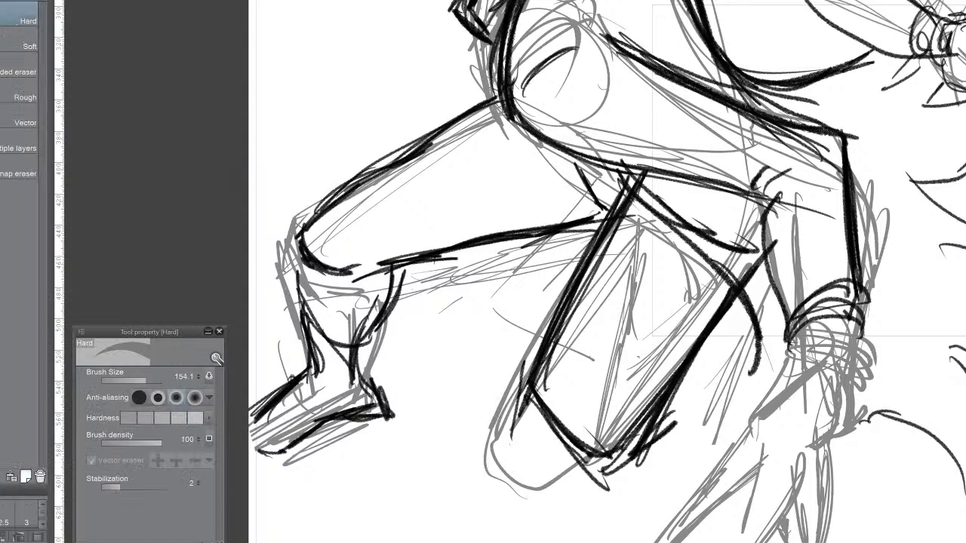
mouse_move(492, 404)
left_mouse_down()
mouse_move(491, 460)
mouse_move(492, 434)
mouse_move(521, 426)
mouse_move(514, 359)
left_mouse_up()
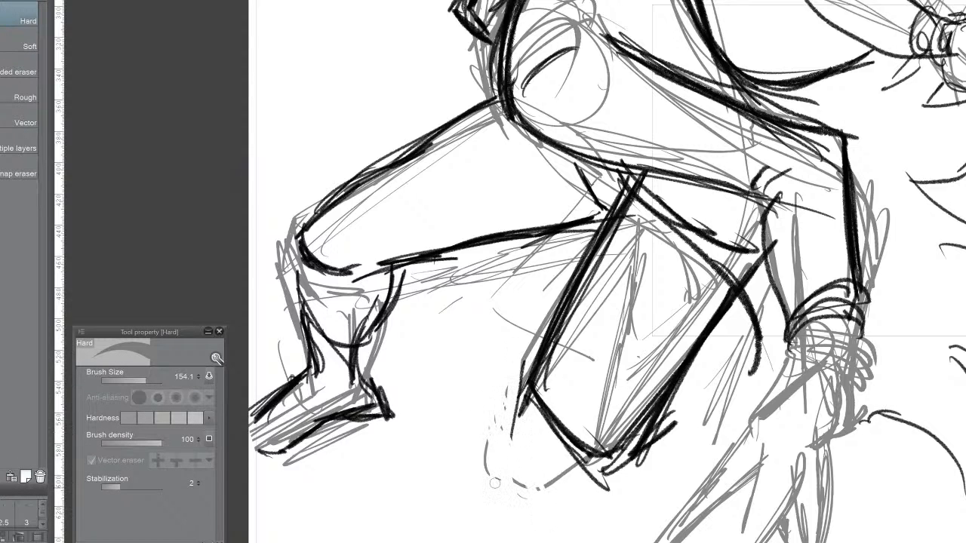
left_click_drag(495, 483, 488, 458)
left_click_drag(564, 472, 576, 463)
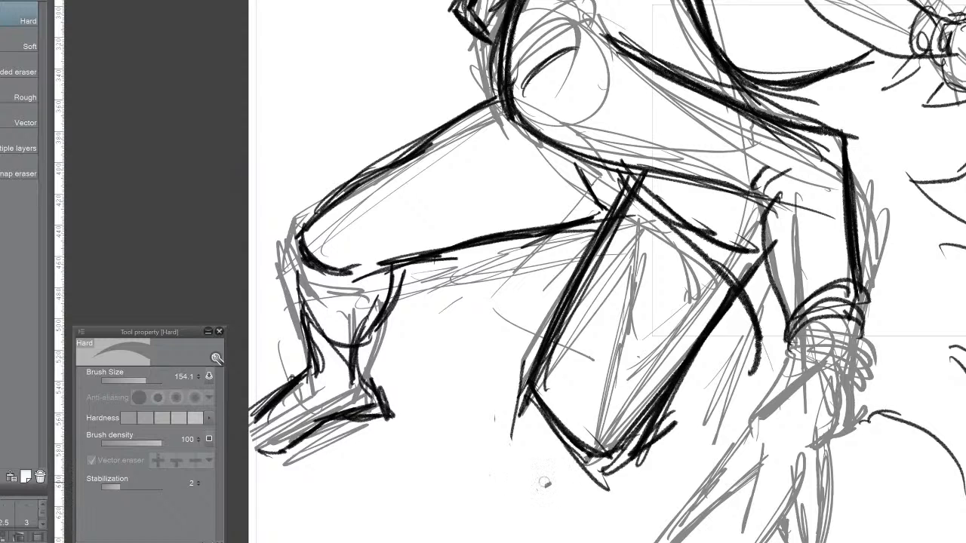
mouse_move(555, 252)
left_mouse_down()
mouse_move(498, 276)
mouse_move(529, 256)
mouse_move(451, 278)
left_mouse_up()
mouse_move(453, 264)
left_mouse_down()
mouse_move(419, 290)
mouse_move(498, 260)
left_mouse_up()
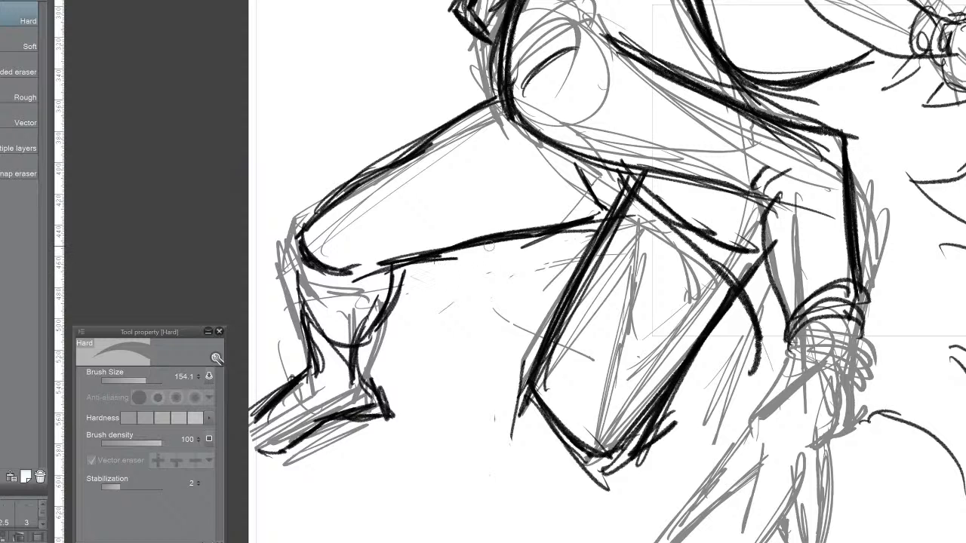
left_click_drag(752, 197, 687, 440)
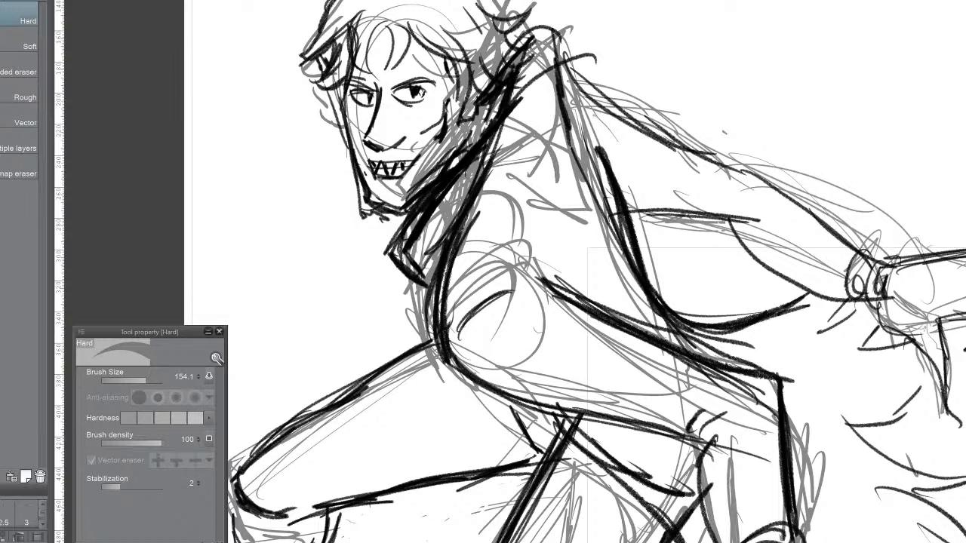
left_click_drag(419, 92, 447, 193)
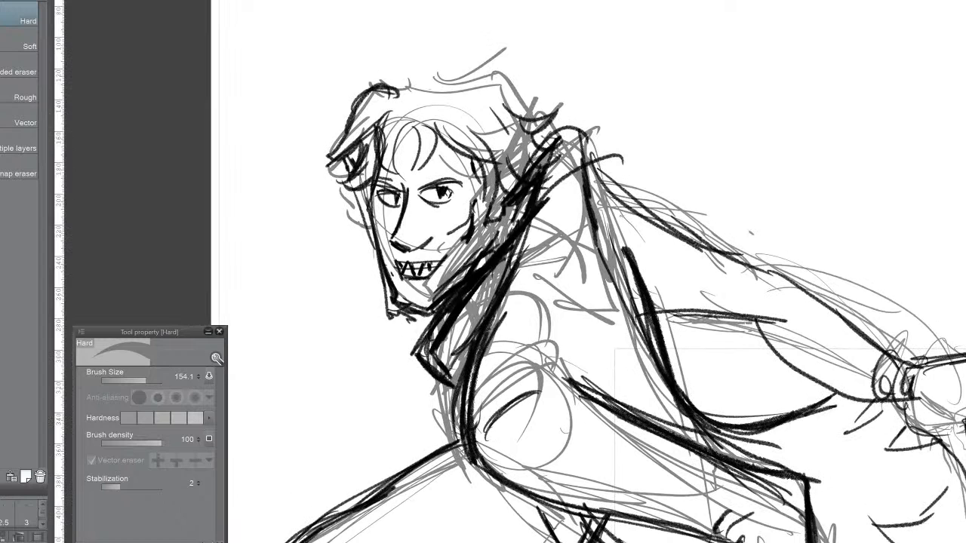
Step: Try grey shading on the raised shoulder and upper arm with the かすれ油彩■リメイク brush at size 414.9, and undo the strokes
key("p")
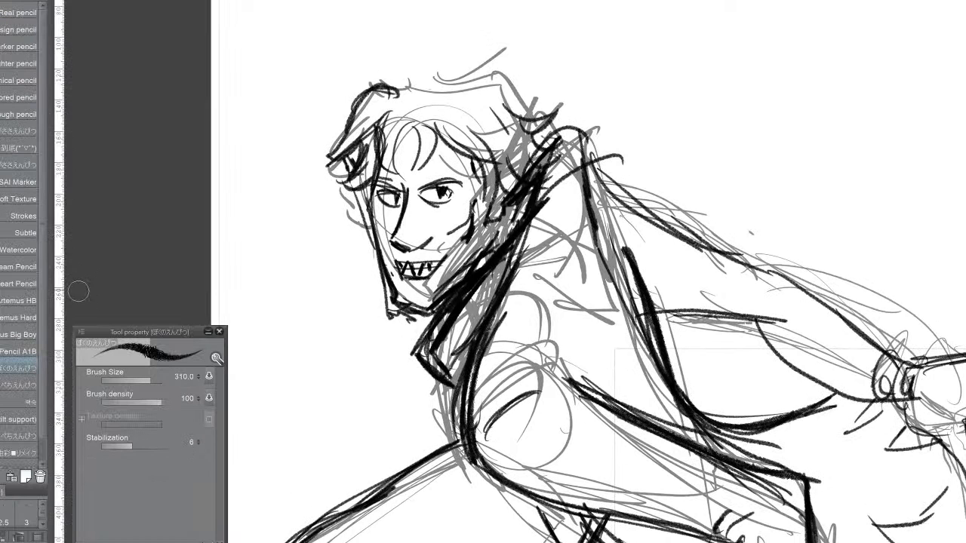
left_click(26, 450)
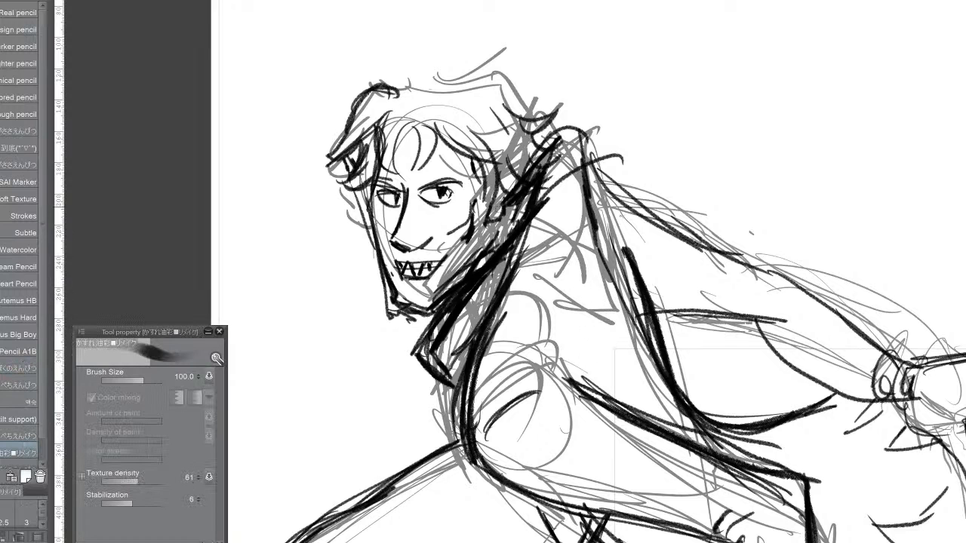
left_click_drag(148, 377, 153, 378)
mouse_move(643, 248)
left_mouse_down()
mouse_move(683, 298)
mouse_move(735, 298)
mouse_move(697, 267)
mouse_move(776, 292)
left_mouse_up()
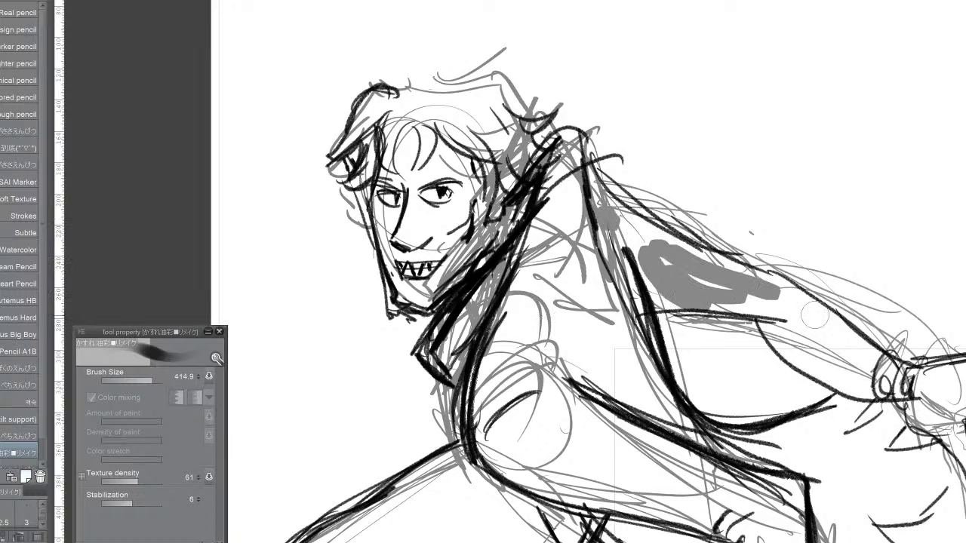
key("ctrl+z")
key("ctrl+z")
key("ctrl+z")
key("ctrl+z")
key("ctrl+z")
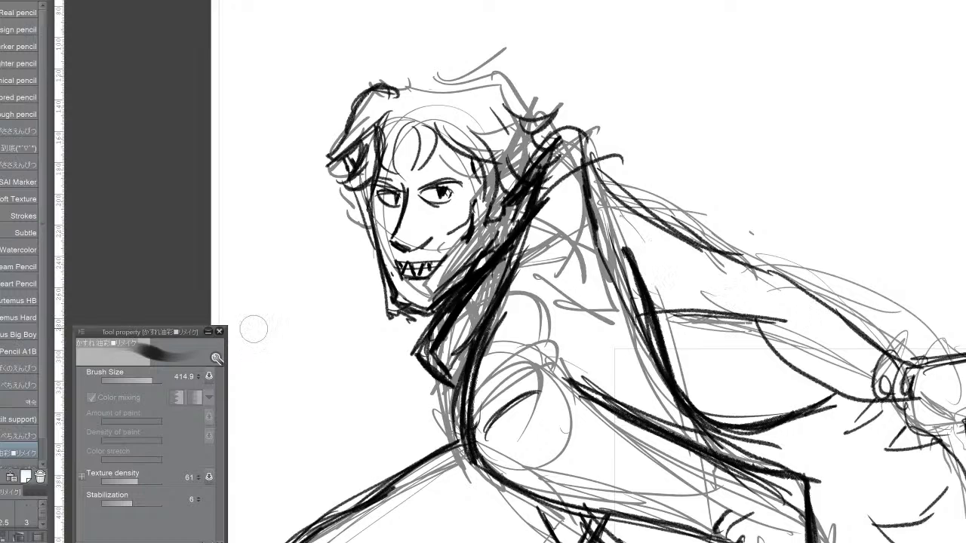
Step: Test the oil brush on the blank canvas beside the figure, lower its texture density to 31, retest it and undo the strokes
mouse_move(260, 321)
left_mouse_down()
mouse_move(285, 387)
mouse_move(289, 323)
mouse_move(354, 408)
left_mouse_up()
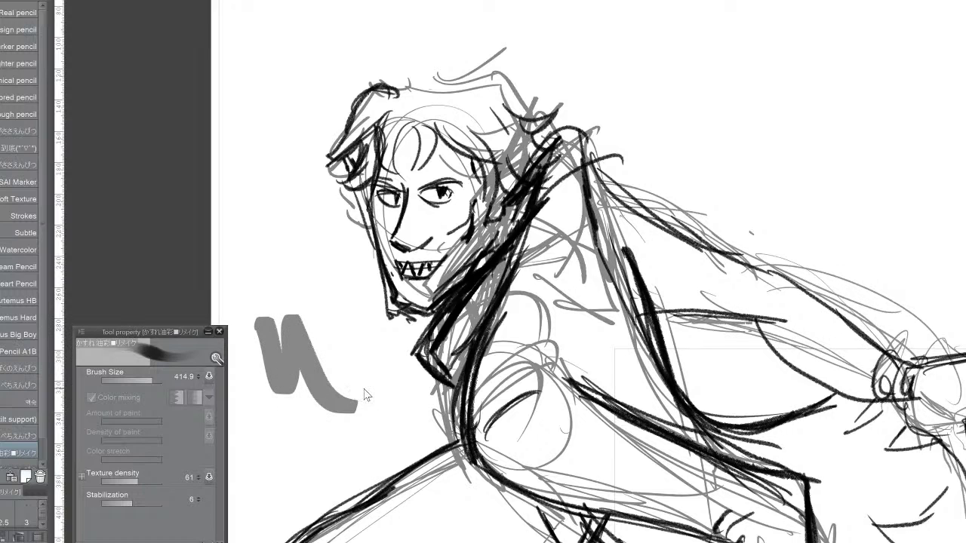
key("ctrl+z")
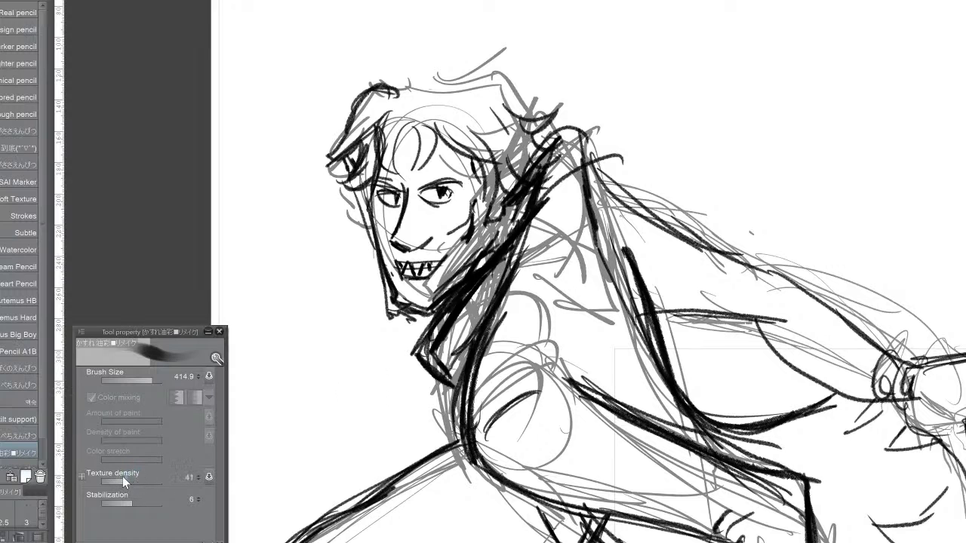
left_click_drag(124, 481, 120, 482)
left_click_drag(293, 313, 346, 400)
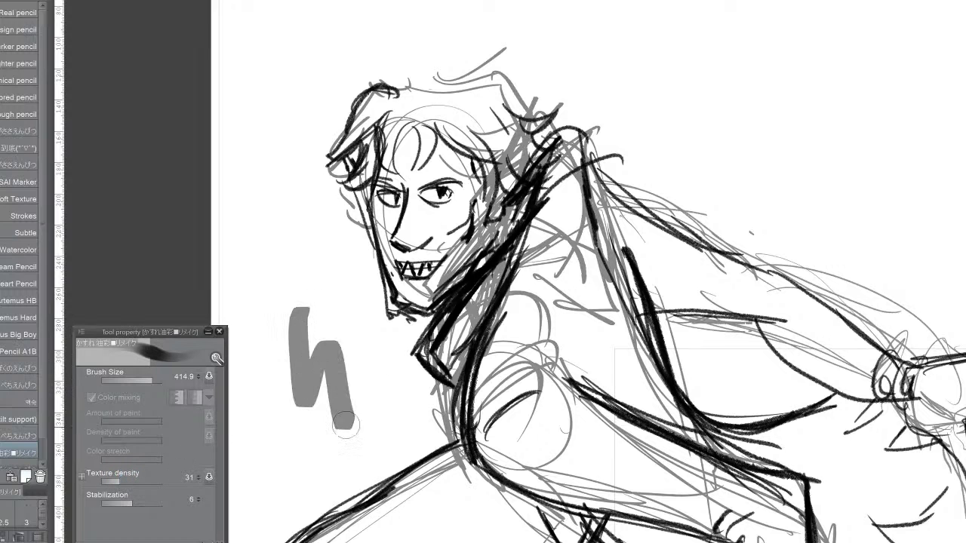
key("ctrl+z")
Step: Test the SU-Cream Pencil with a zigzag on the blank canvas beside the figure and undo it
left_click(15, 267)
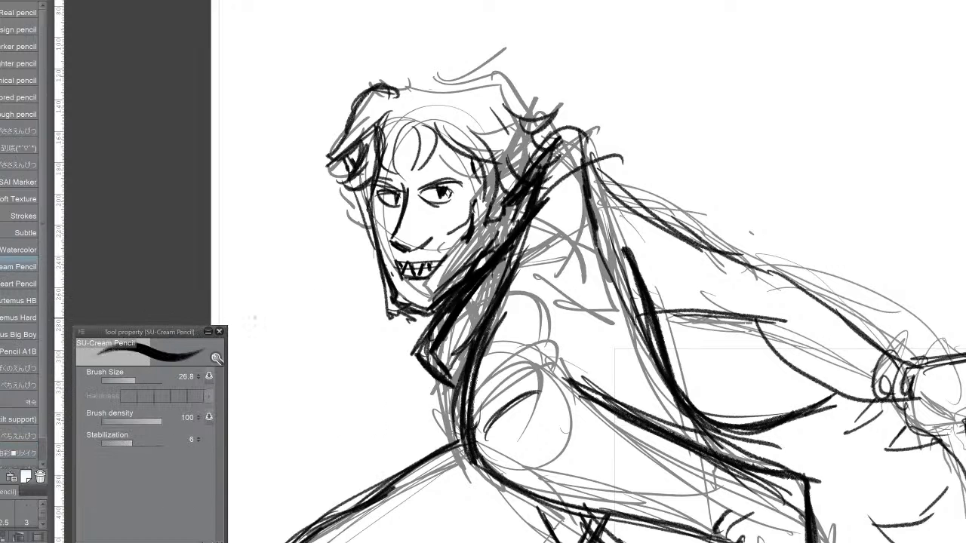
mouse_move(293, 335)
left_mouse_down()
mouse_move(331, 333)
mouse_move(392, 415)
left_mouse_up()
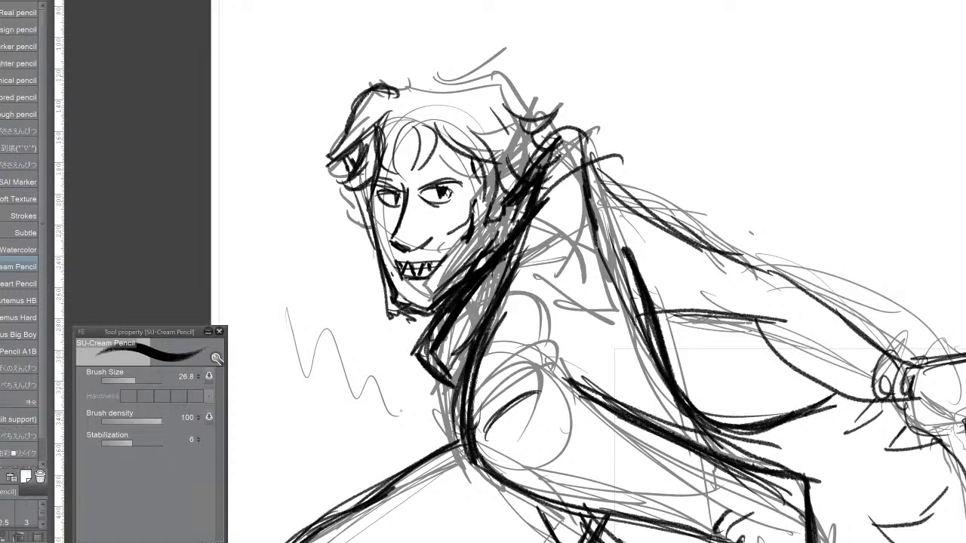
key("ctrl+z")
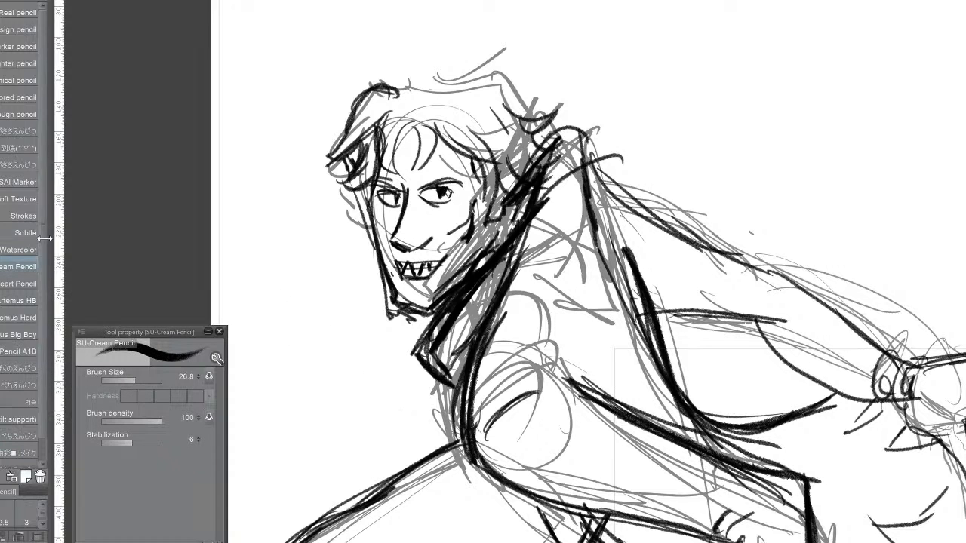
scroll(23, 239, "down", 1)
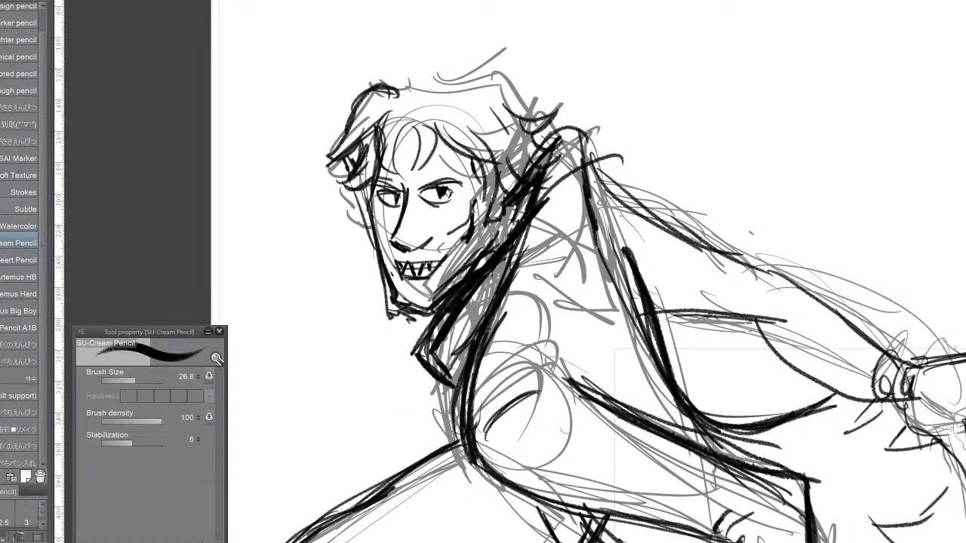
Step: Switch to the ぼくのえんぴつ pencil at brush size 1255.0 and make test strokes beside the figure, undoing them
left_click(30, 448)
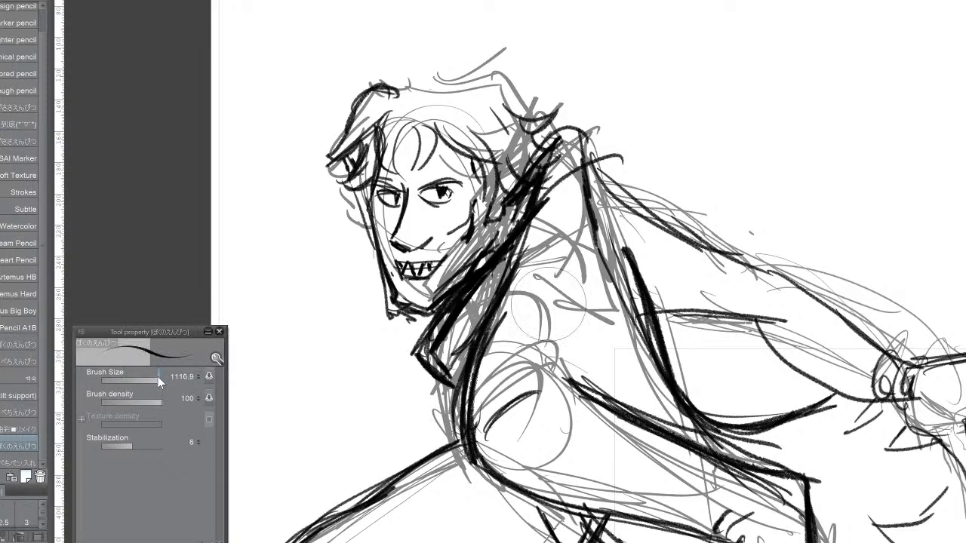
mouse_move(288, 321)
left_mouse_down()
mouse_move(314, 380)
mouse_move(421, 362)
left_mouse_up()
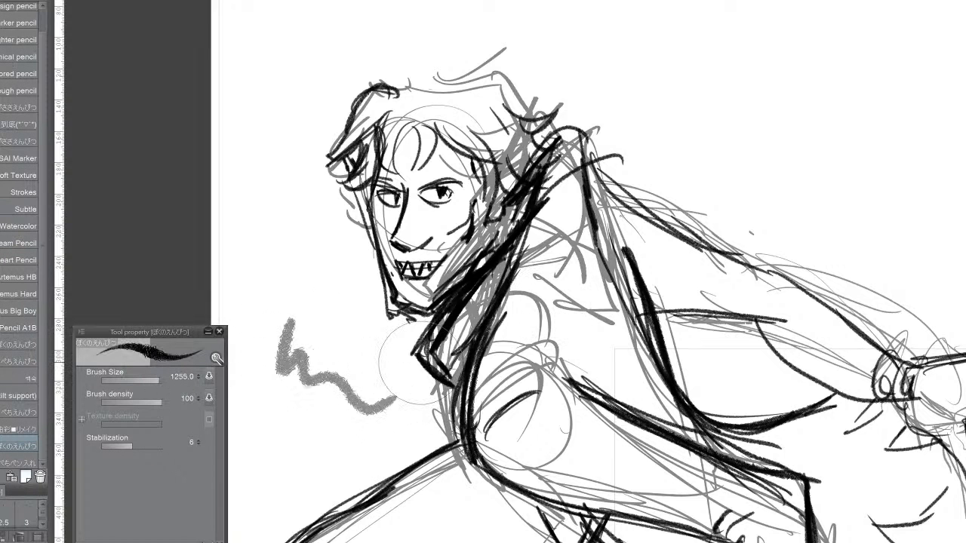
key("ctrl+z")
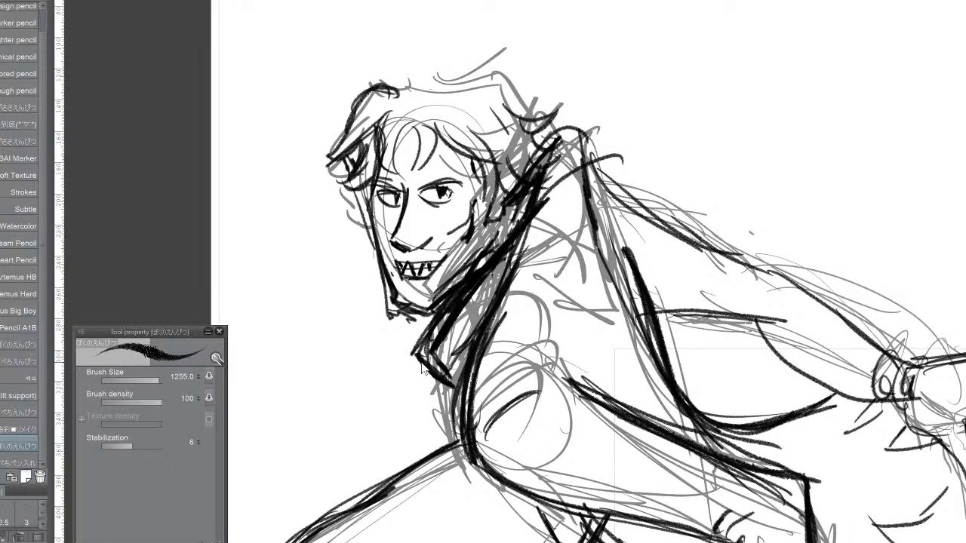
mouse_move(307, 329)
left_mouse_down()
mouse_move(347, 401)
mouse_move(374, 390)
mouse_move(445, 429)
left_mouse_up()
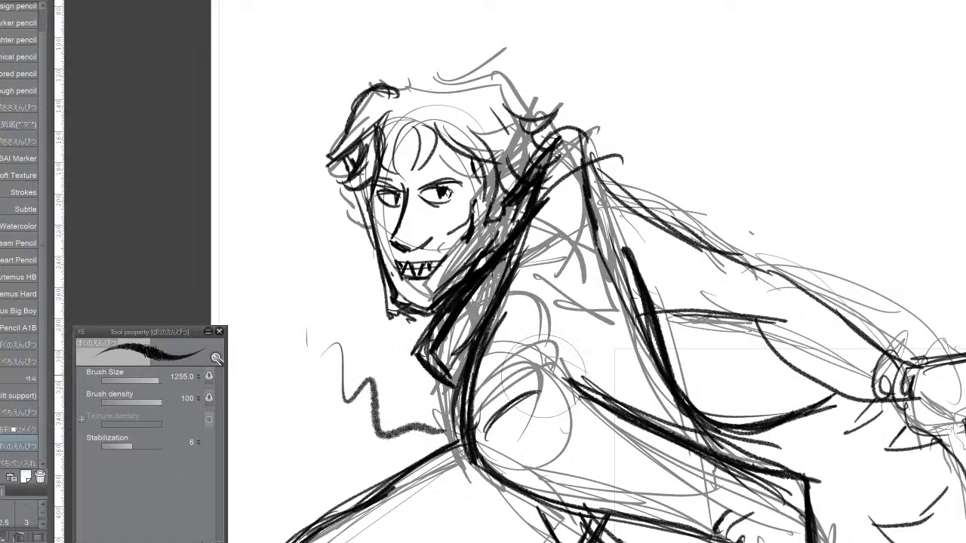
key("ctrl+z")
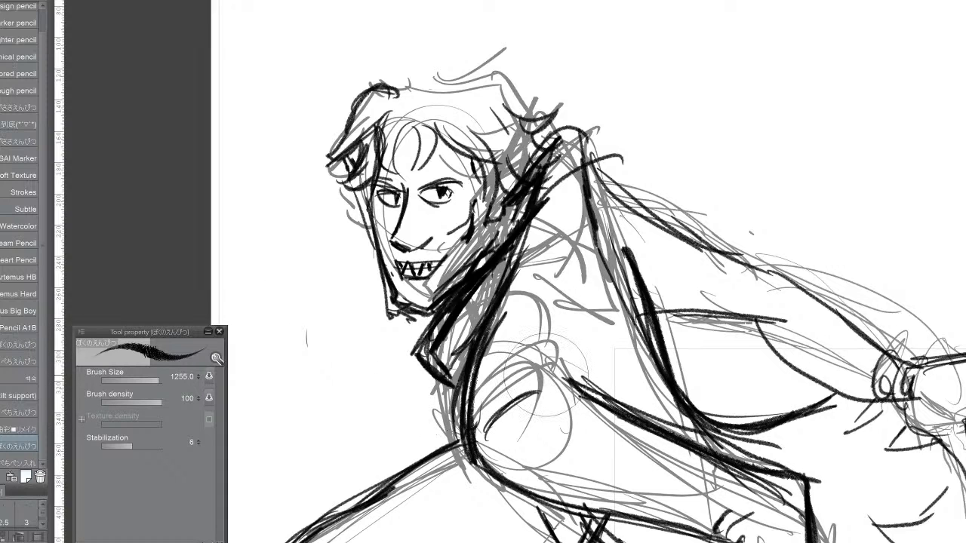
Step: Shade the bent near arm with textured pencil strokes along the upper edge and down the forearm to the wrist
mouse_move(551, 397)
left_mouse_down()
mouse_move(600, 433)
mouse_move(705, 462)
mouse_move(789, 504)
left_mouse_up()
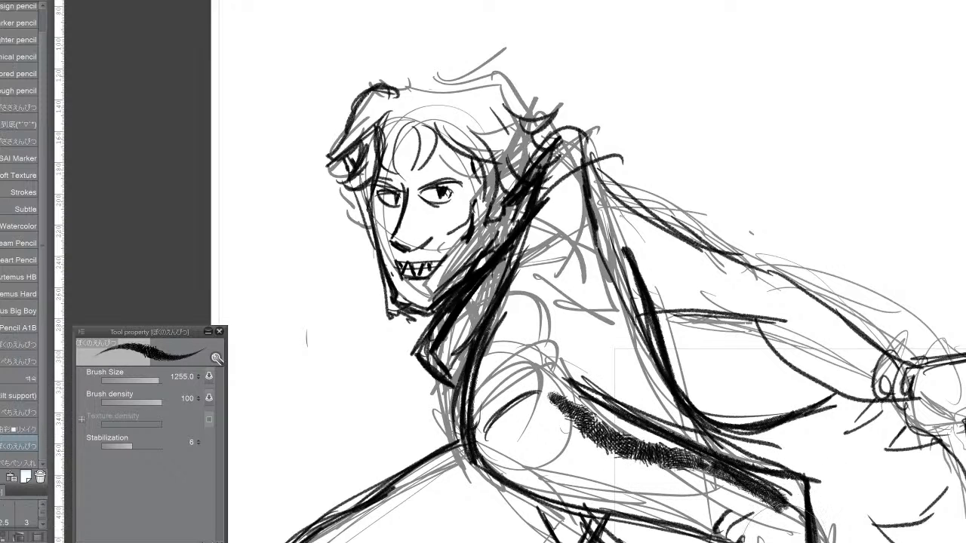
scroll(604, 301, "down", 5)
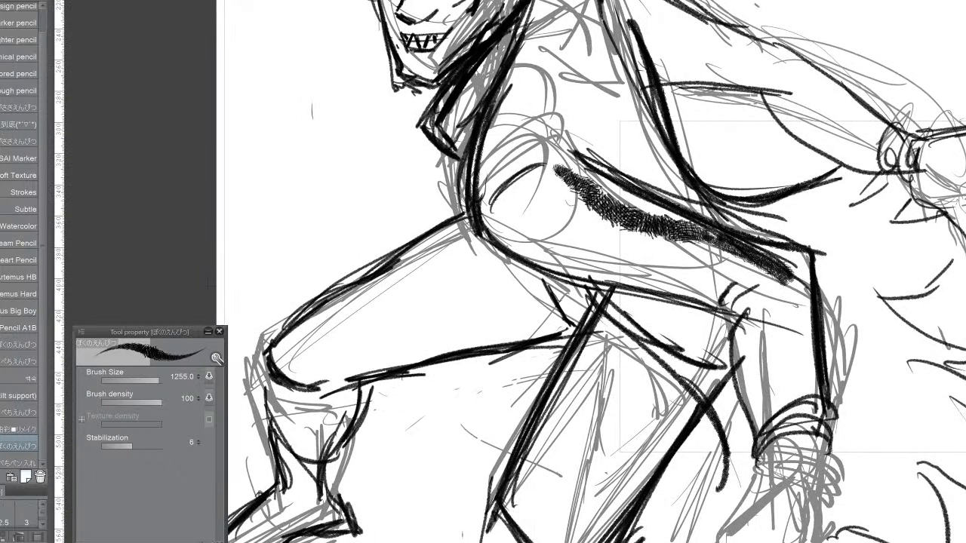
left_click_drag(789, 275, 798, 371)
left_click_drag(798, 332, 802, 404)
mouse_move(804, 302)
left_mouse_down()
mouse_move(811, 392)
mouse_move(819, 301)
mouse_move(807, 358)
mouse_move(804, 309)
mouse_move(796, 312)
mouse_move(778, 393)
left_mouse_up()
left_click_drag(785, 340, 777, 400)
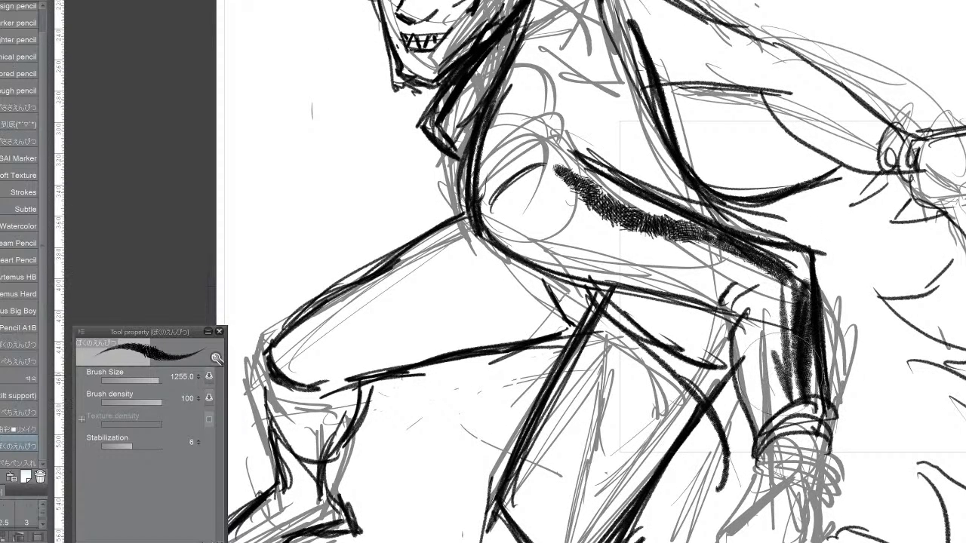
left_click_drag(785, 362, 776, 396)
left_click_drag(764, 351, 779, 387)
mouse_move(775, 325)
left_mouse_down()
mouse_move(756, 311)
mouse_move(776, 349)
left_mouse_up()
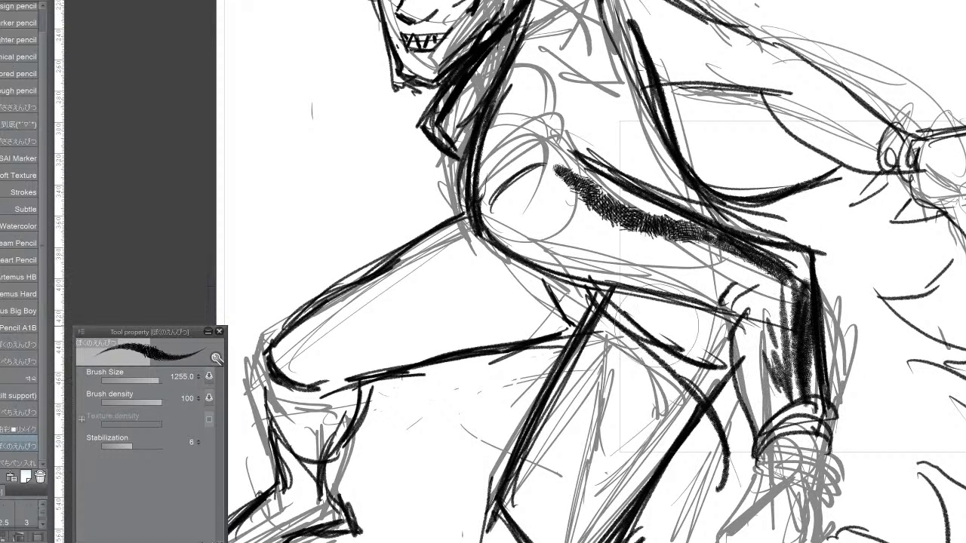
Step: Shade the leg behind the bent forearm with long dark strokes, filling its outer edge and the area beneath the arm
mouse_move(577, 539)
left_mouse_down()
mouse_move(607, 328)
mouse_move(641, 344)
left_mouse_up()
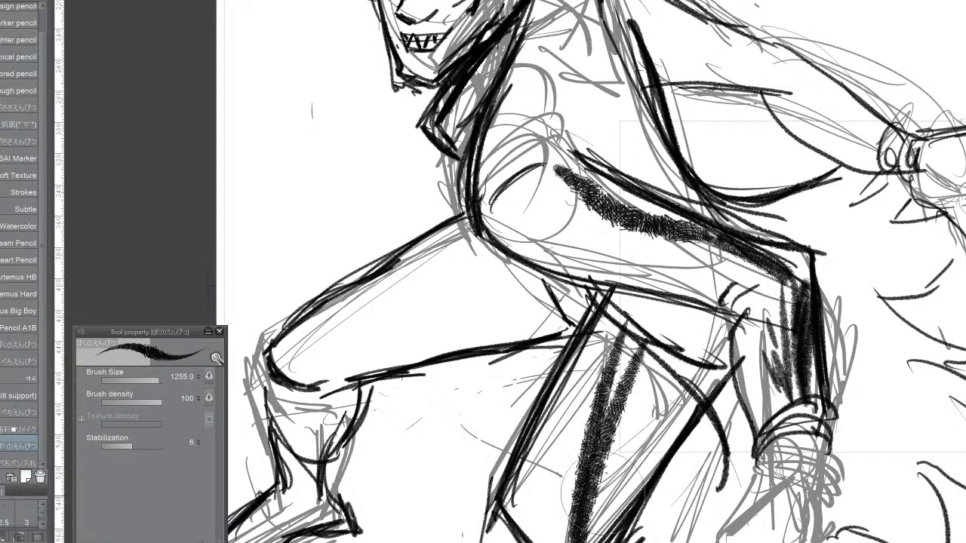
mouse_move(608, 529)
left_mouse_down()
mouse_move(651, 412)
mouse_move(683, 363)
mouse_move(725, 336)
left_mouse_up()
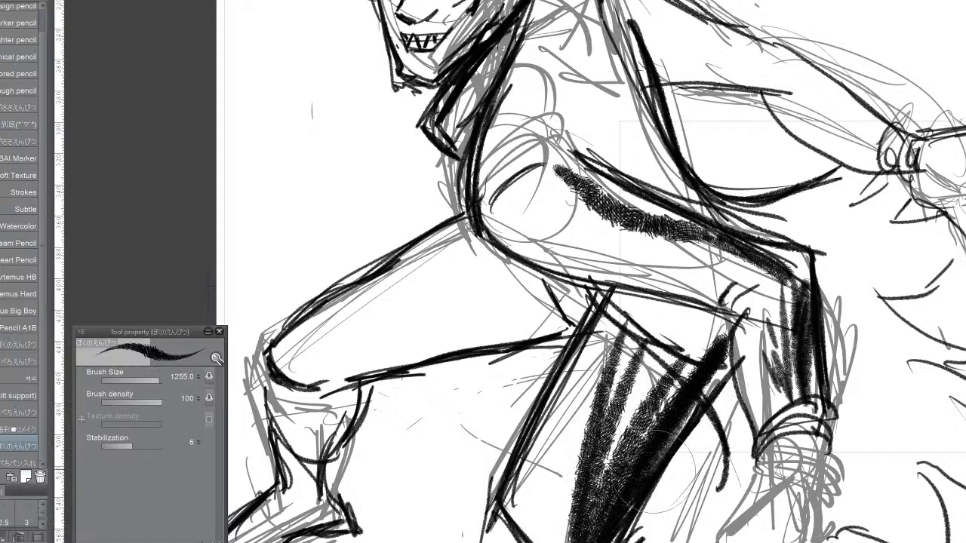
mouse_move(642, 513)
left_mouse_down()
mouse_move(728, 332)
mouse_move(672, 306)
left_mouse_up()
left_click_drag(721, 377, 691, 310)
left_click_drag(728, 343, 653, 268)
mouse_move(688, 320)
left_mouse_down()
mouse_move(696, 358)
mouse_move(685, 375)
left_mouse_up()
left_click_drag(673, 340, 679, 378)
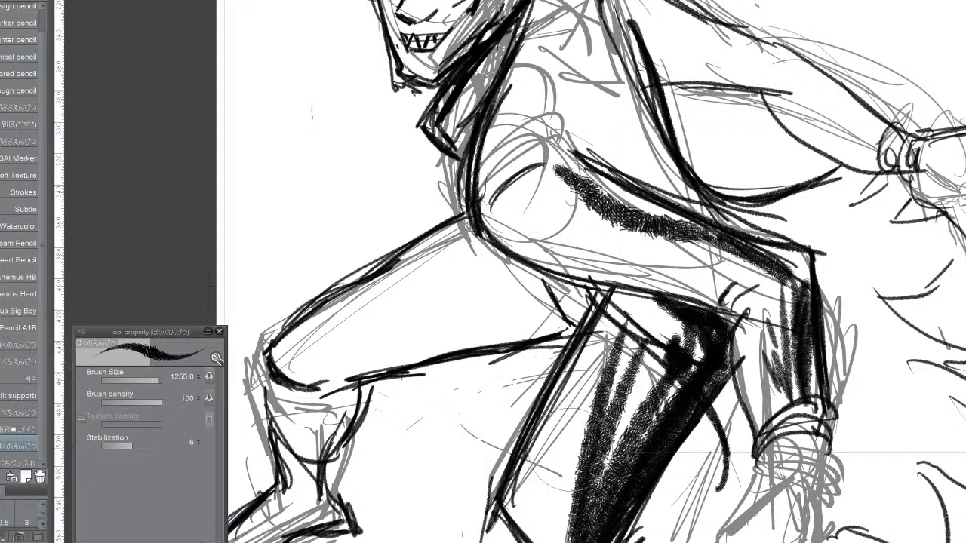
Step: Shade the underside of the forward thigh with fanned fold strokes at the hip, and darken the back of its calf
mouse_move(357, 375)
left_mouse_down()
mouse_move(431, 335)
mouse_move(388, 345)
mouse_move(529, 328)
mouse_move(539, 323)
mouse_move(545, 291)
mouse_move(513, 293)
mouse_move(381, 343)
left_mouse_up()
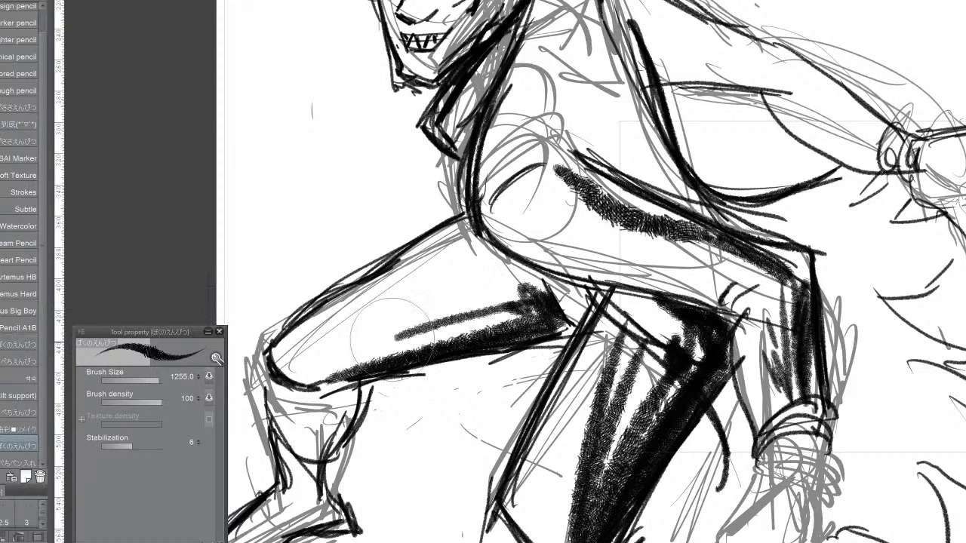
mouse_move(544, 302)
left_mouse_down()
mouse_move(426, 314)
mouse_move(462, 281)
mouse_move(533, 290)
left_mouse_up()
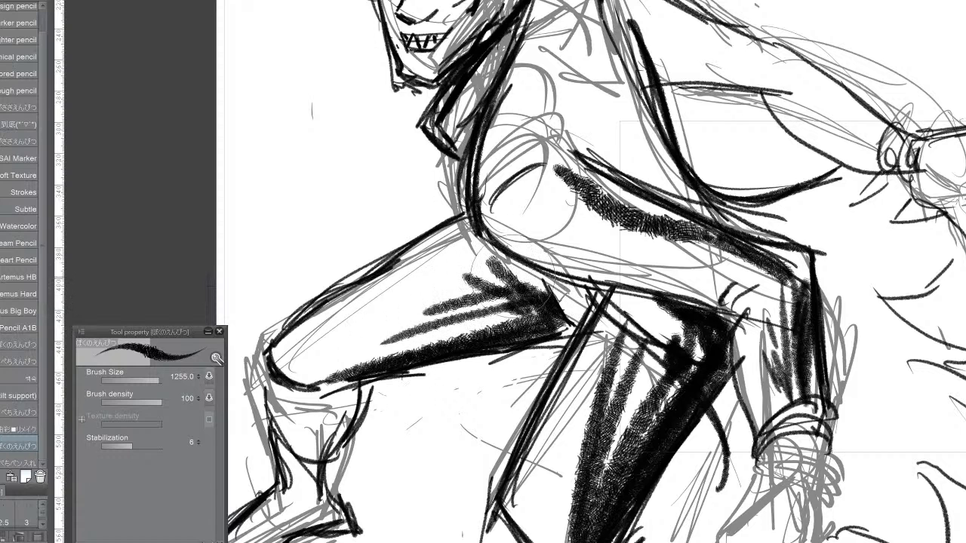
mouse_move(502, 253)
left_mouse_down()
mouse_move(559, 291)
mouse_move(498, 288)
left_mouse_up()
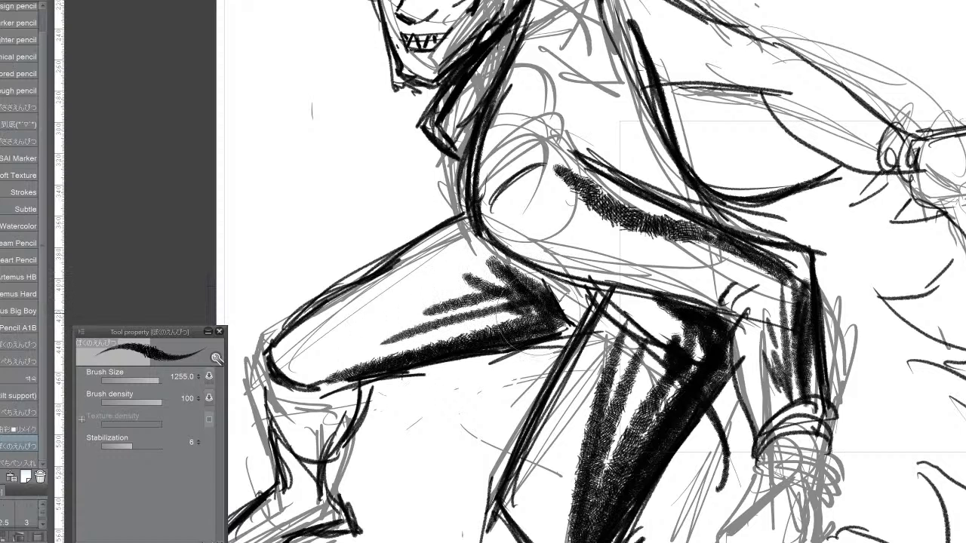
mouse_move(370, 383)
left_mouse_down()
mouse_move(329, 467)
mouse_move(360, 390)
mouse_move(334, 462)
left_mouse_up()
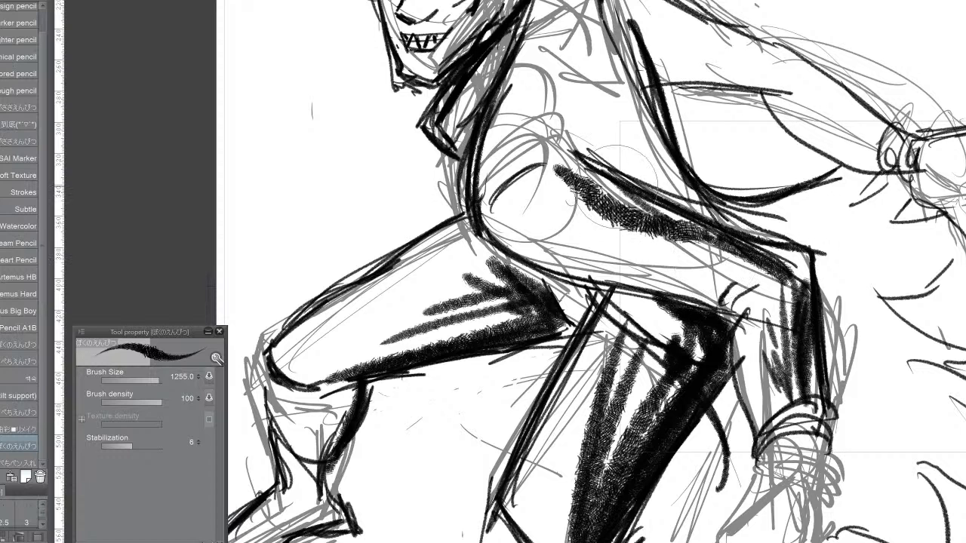
Step: Add dark fold strokes to the torso between the bent arm and the jacket edge
left_click_drag(624, 111, 615, 167)
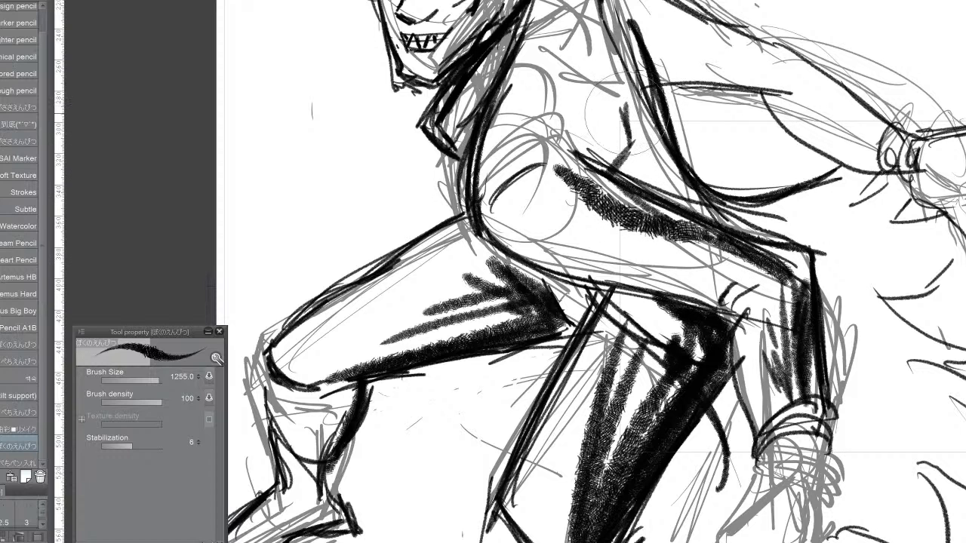
mouse_move(626, 109)
left_mouse_down()
mouse_move(646, 75)
mouse_move(631, 109)
mouse_move(625, 102)
mouse_move(633, 144)
left_mouse_up()
left_click_drag(622, 89, 630, 137)
left_click_drag(613, 68, 631, 150)
left_click_drag(624, 98, 646, 77)
Step: Shade the near shoulder and upper arm with dark bands and curved folds, and add short strokes behind the neck
scroll(932, 94, "up", 5)
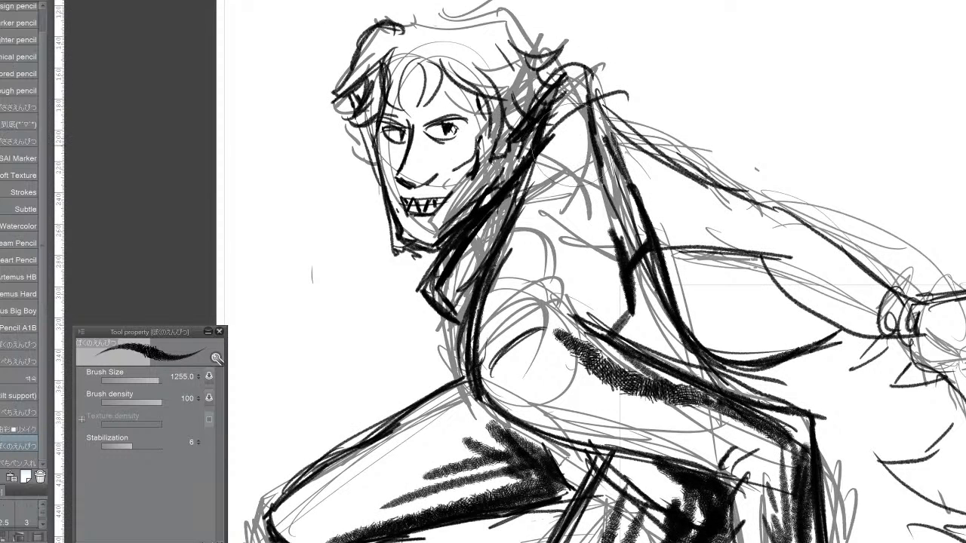
mouse_move(504, 263)
left_mouse_down()
mouse_move(561, 285)
mouse_move(567, 299)
mouse_move(523, 275)
mouse_move(573, 320)
left_mouse_up()
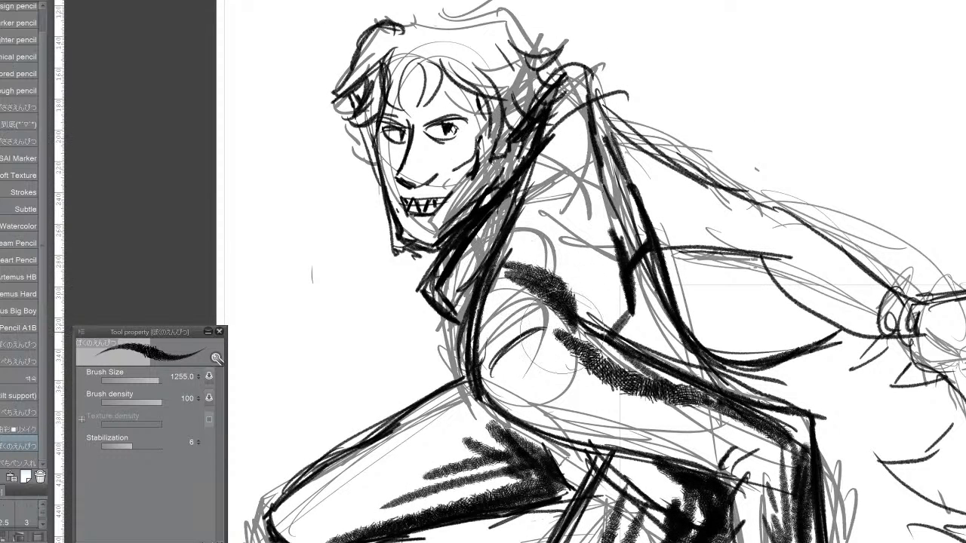
left_click_drag(491, 391, 528, 382)
mouse_move(528, 344)
left_mouse_down()
mouse_move(558, 332)
mouse_move(523, 394)
left_mouse_up()
mouse_move(557, 334)
left_mouse_down()
mouse_move(525, 393)
mouse_move(578, 399)
mouse_move(596, 370)
mouse_move(600, 396)
left_mouse_up()
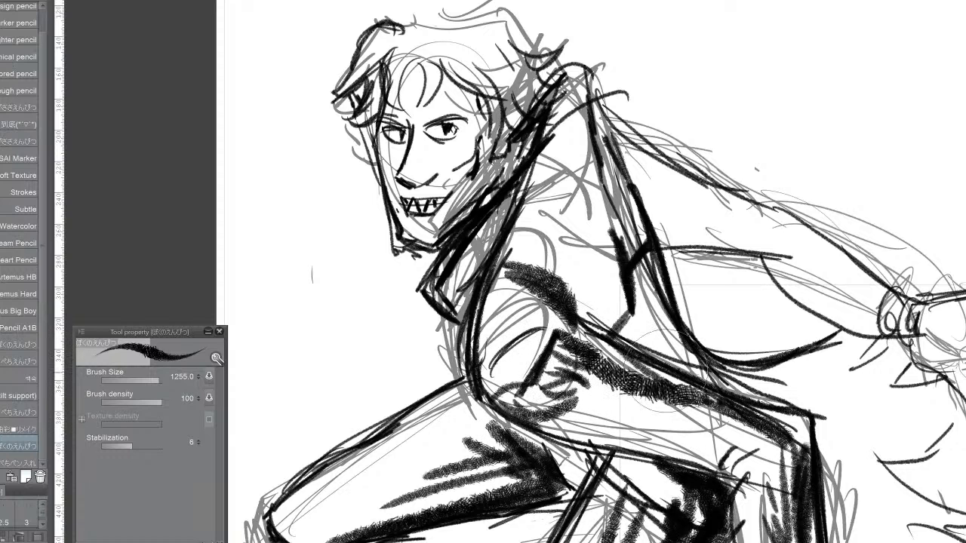
mouse_move(589, 89)
left_mouse_down()
mouse_move(624, 88)
mouse_move(613, 57)
left_mouse_up()
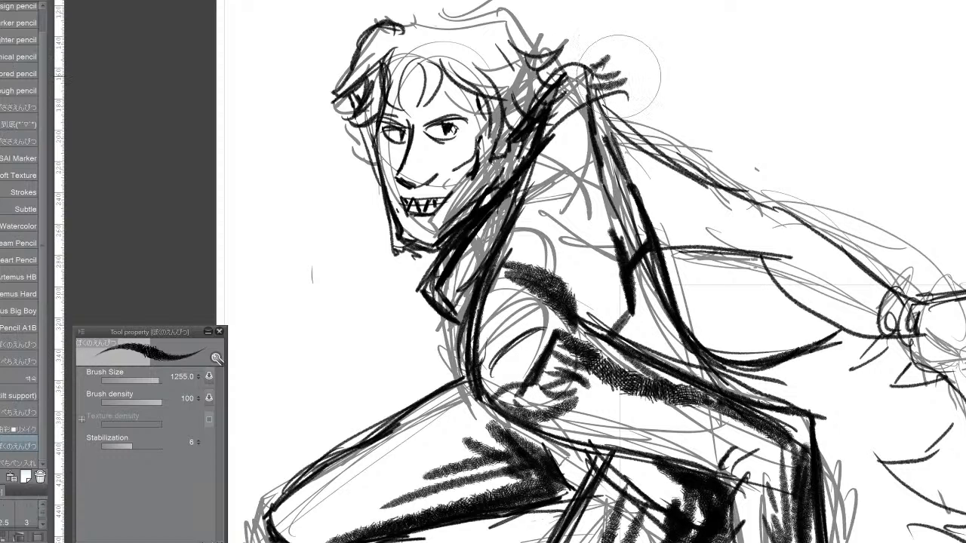
Step: Set the brush size to 310.0 and make a test stroke beside the figure, undoing it
left_click(146, 375)
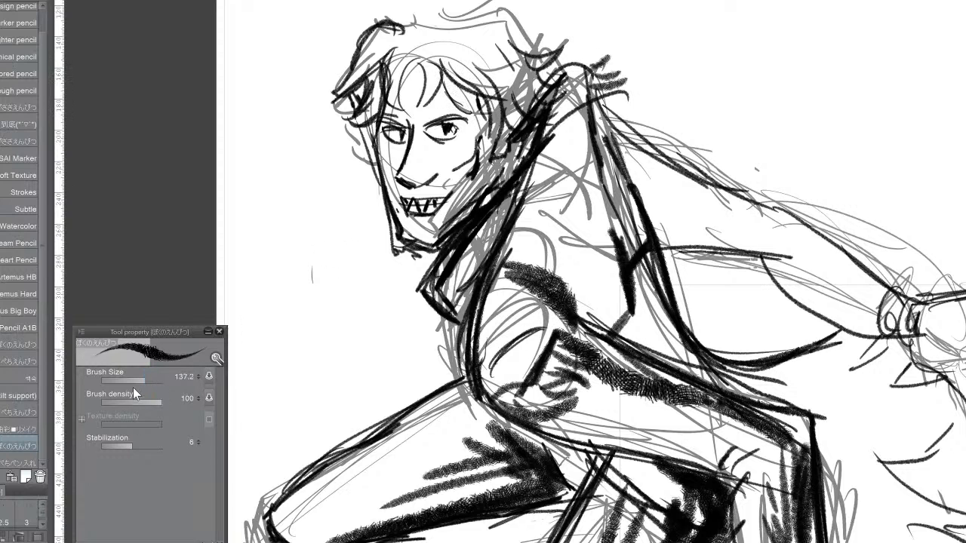
left_click_drag(140, 380, 151, 383)
mouse_move(330, 237)
left_mouse_down()
mouse_move(338, 304)
mouse_move(393, 352)
left_mouse_up()
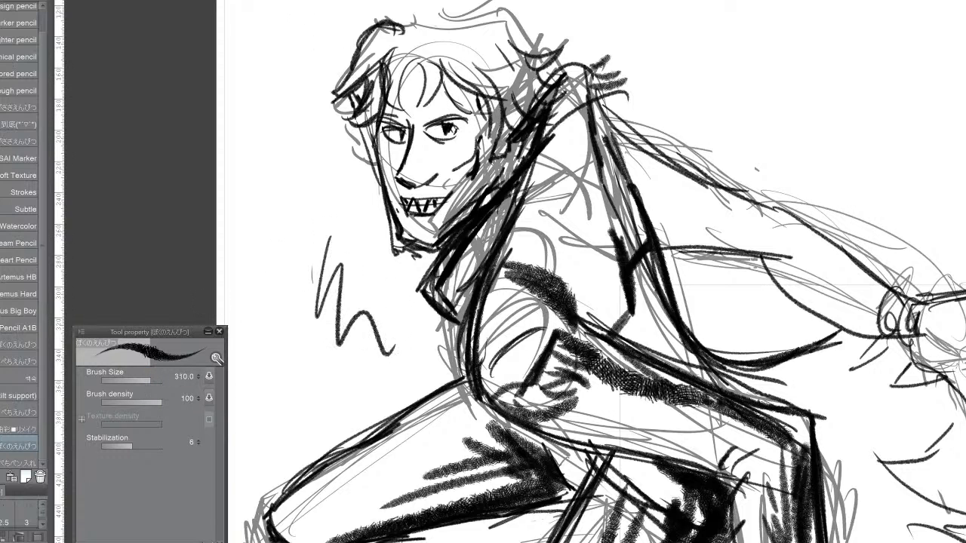
key("ctrl+z")
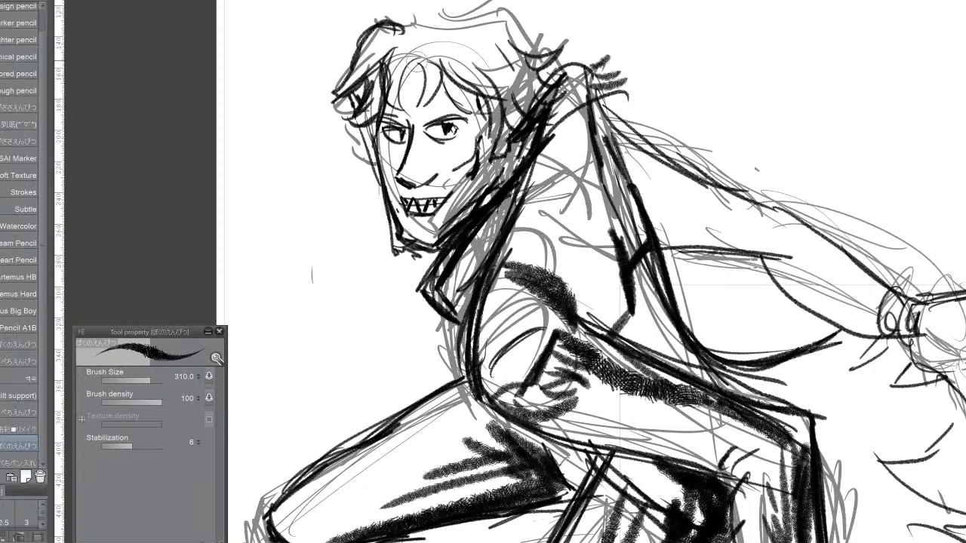
Step: Darken the hair strands over the forehead and around the side and back of the head
left_click_drag(417, 70, 436, 115)
mouse_move(438, 56)
left_mouse_down()
mouse_move(449, 89)
mouse_move(483, 110)
left_mouse_up()
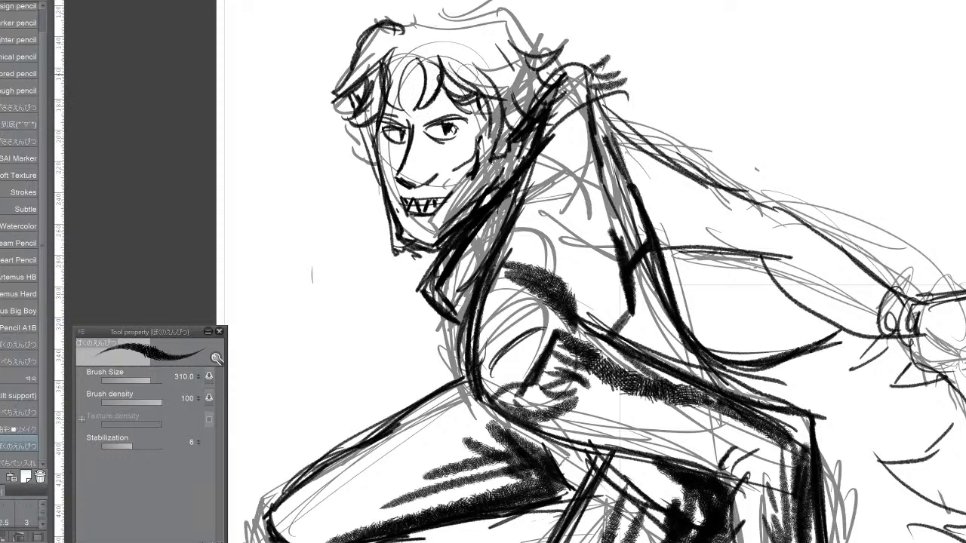
mouse_move(460, 66)
left_mouse_down()
mouse_move(498, 101)
mouse_move(520, 106)
left_mouse_up()
left_click_drag(489, 71, 509, 118)
mouse_move(501, 64)
left_mouse_down()
mouse_move(523, 119)
mouse_move(519, 103)
left_mouse_up()
left_click_drag(540, 73, 553, 92)
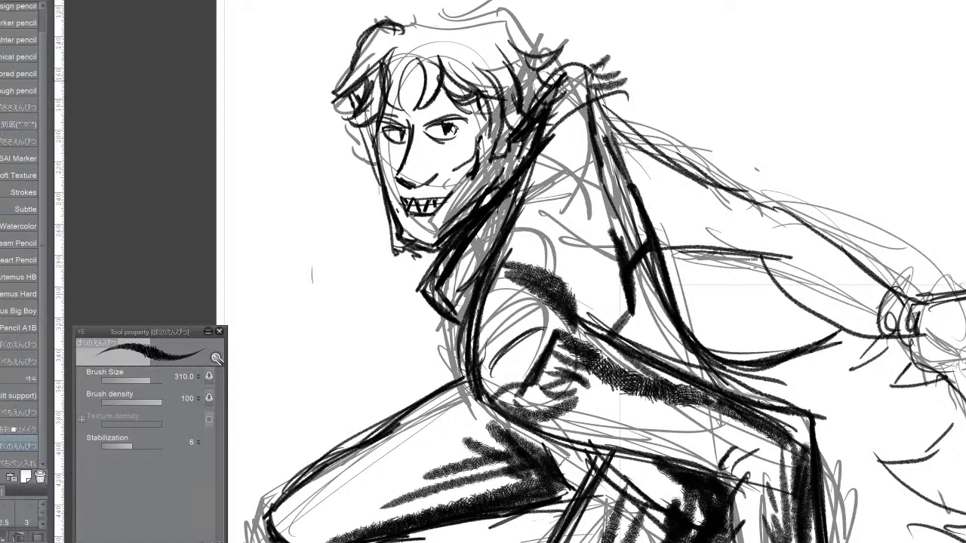
mouse_move(520, 46)
left_mouse_down()
mouse_move(542, 101)
mouse_move(525, 130)
mouse_move(533, 98)
mouse_move(551, 95)
left_mouse_up()
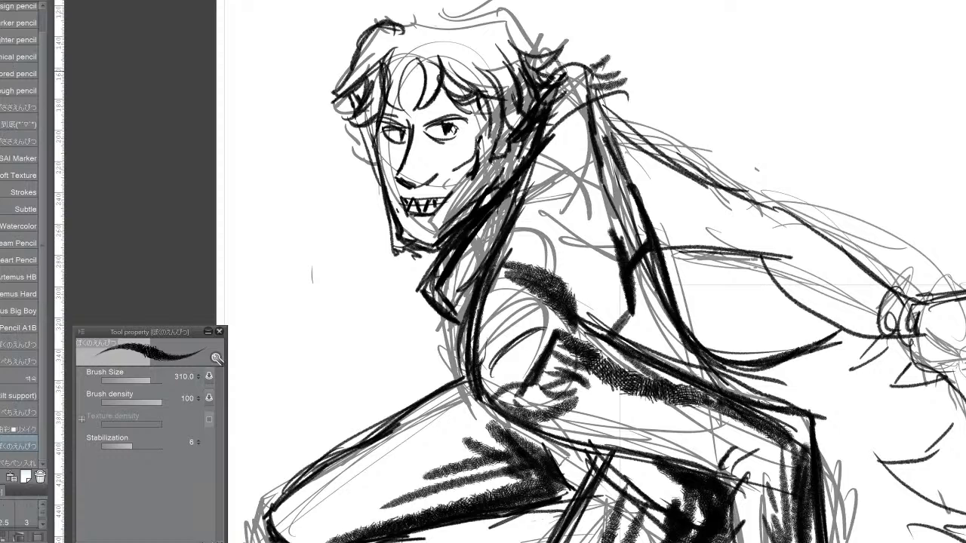
Step: Fill the collar area beside the neck with solid black and outline the top of the hair
left_click_drag(490, 202, 540, 123)
mouse_move(491, 186)
left_mouse_down()
mouse_move(528, 136)
mouse_move(531, 119)
mouse_move(514, 103)
mouse_move(551, 99)
left_mouse_up()
left_click_drag(540, 156, 556, 92)
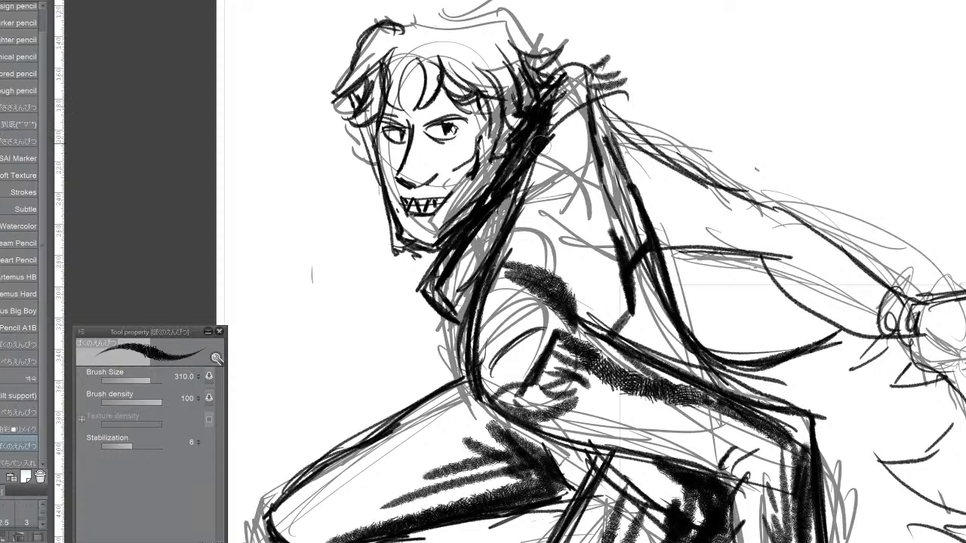
left_click_drag(539, 139, 550, 117)
mouse_move(559, 83)
left_mouse_down()
mouse_move(542, 163)
mouse_move(508, 220)
left_mouse_up()
left_click_drag(543, 151, 497, 228)
mouse_move(542, 119)
left_mouse_down()
mouse_move(495, 212)
mouse_move(502, 179)
left_mouse_up()
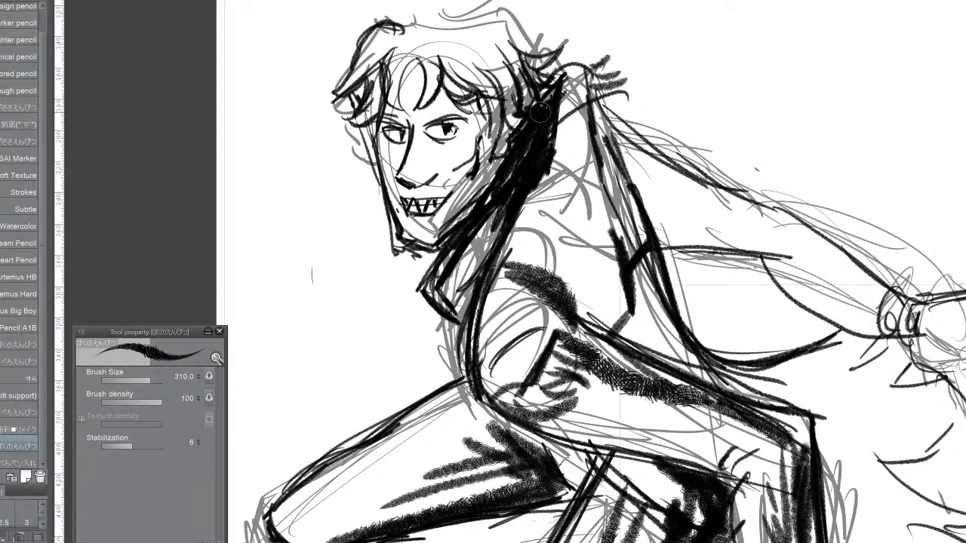
left_click_drag(551, 102, 514, 227)
mouse_move(453, 10)
left_mouse_down()
mouse_move(487, 3)
mouse_move(414, 20)
mouse_move(449, 4)
left_mouse_up()
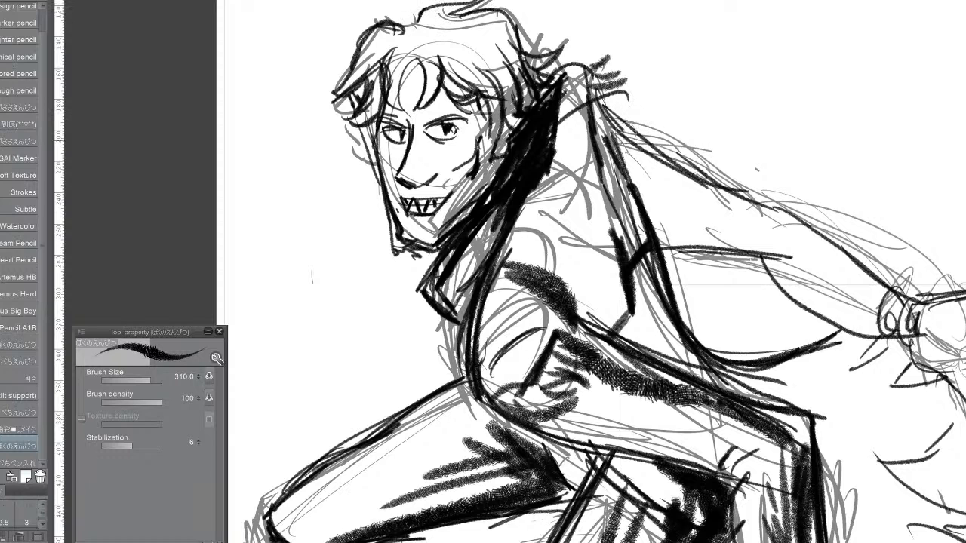
Step: Thicken the upper contour of the outstretched arm with long strokes, undoing the last few
mouse_move(618, 122)
left_mouse_down()
mouse_move(736, 205)
mouse_move(759, 205)
left_mouse_up()
left_click_drag(602, 90, 698, 205)
left_click_drag(626, 131, 780, 217)
left_click_drag(655, 139, 788, 217)
left_click_drag(713, 164, 790, 219)
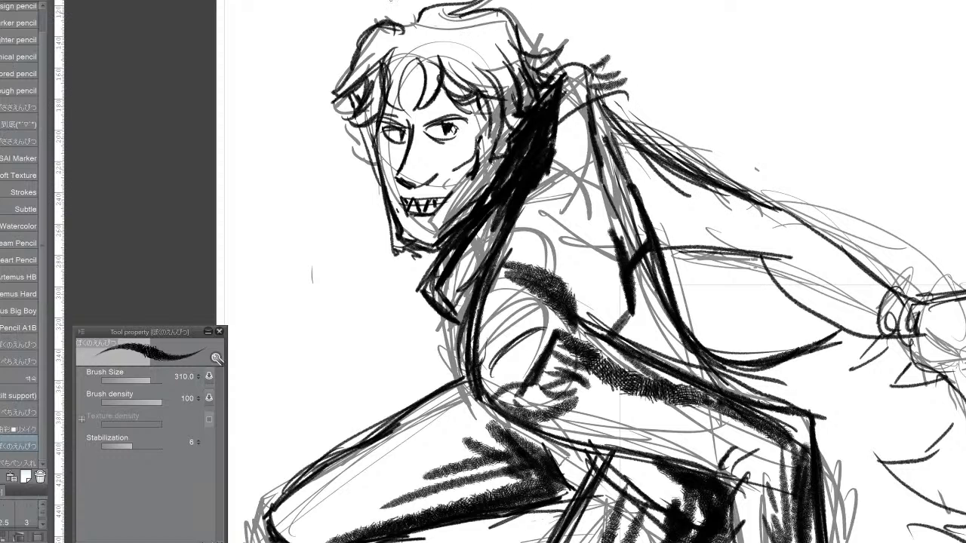
key("ctrl+z")
key("ctrl+z")
key("ctrl+z")
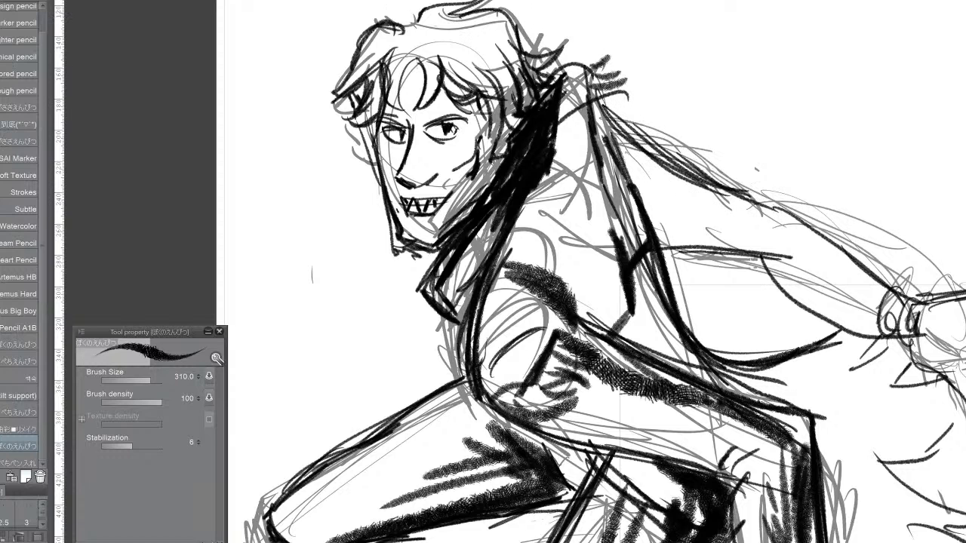
Step: Ink the outstretched forearm with an elbow bump, a darker contour, a jagged sleeve cuff and dark wrist bands
mouse_move(752, 197)
left_mouse_down()
mouse_move(770, 188)
mouse_move(777, 209)
mouse_move(764, 198)
mouse_move(875, 273)
mouse_move(884, 287)
mouse_move(858, 338)
left_mouse_up()
mouse_move(856, 299)
left_mouse_down()
mouse_move(857, 337)
mouse_move(868, 293)
mouse_move(861, 264)
mouse_move(876, 249)
mouse_move(894, 279)
mouse_move(849, 340)
mouse_move(889, 332)
left_mouse_up()
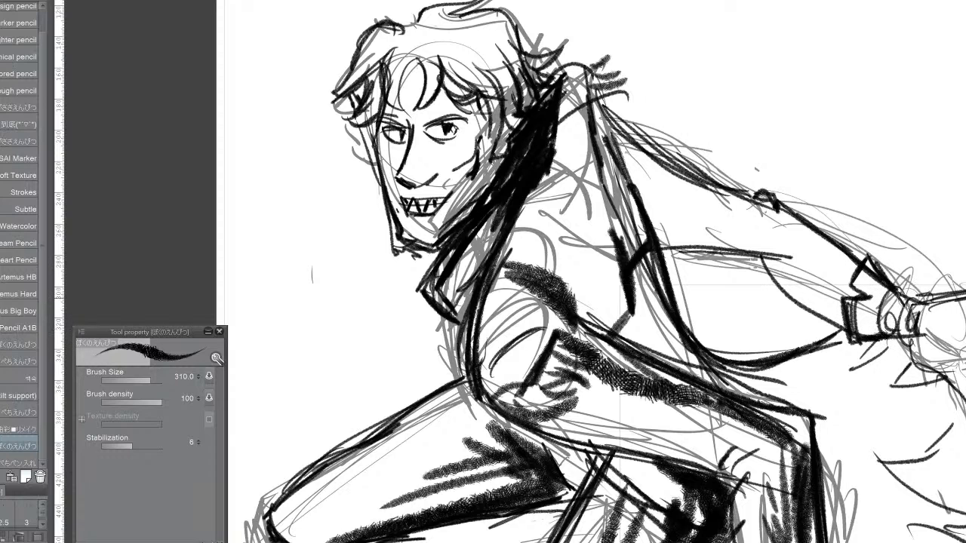
mouse_move(907, 299)
left_mouse_down()
mouse_move(897, 332)
mouse_move(903, 303)
mouse_move(897, 331)
mouse_move(907, 321)
mouse_move(908, 335)
mouse_move(814, 305)
mouse_move(622, 321)
left_mouse_up()
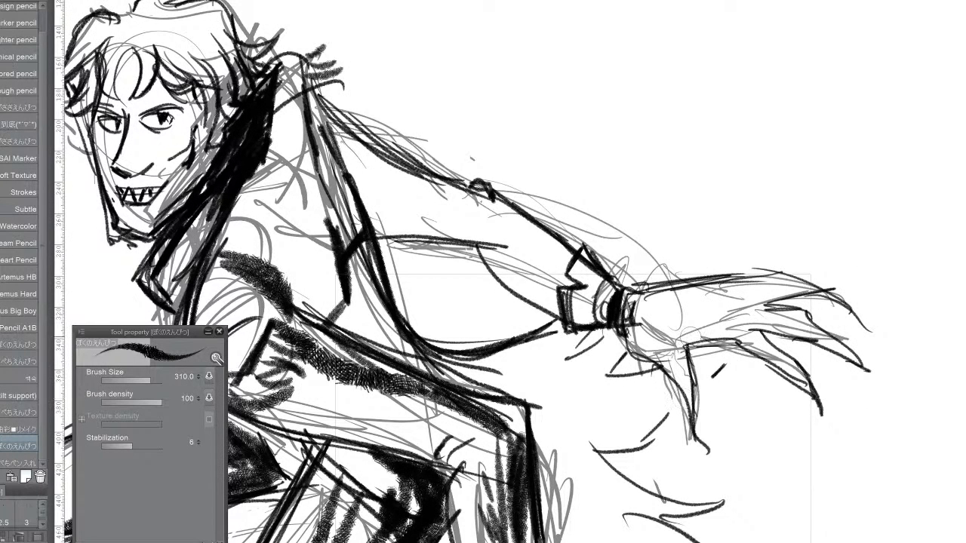
Step: Darken the outlines of the outstretched hand's fingers and claws and add a crease in the palm
mouse_move(658, 316)
left_mouse_down()
mouse_move(705, 309)
mouse_move(828, 290)
mouse_move(819, 303)
mouse_move(868, 317)
left_mouse_up()
mouse_move(762, 332)
left_mouse_down()
mouse_move(868, 372)
mouse_move(819, 321)
mouse_move(780, 302)
left_mouse_up()
mouse_move(758, 344)
left_mouse_down()
mouse_move(829, 408)
mouse_move(831, 423)
mouse_move(743, 348)
mouse_move(827, 413)
left_mouse_up()
mouse_move(789, 374)
left_mouse_down()
mouse_move(823, 412)
mouse_move(717, 336)
left_mouse_up()
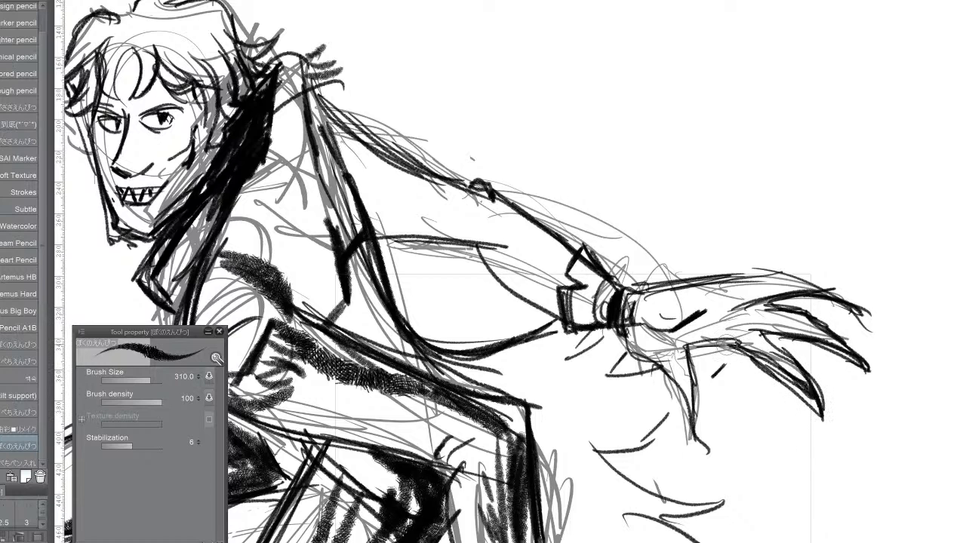
Step: Mark the claw bases across the outstretched hand's fingers and darken the claw and thumb outlines
left_click_drag(779, 332, 747, 364)
mouse_move(769, 304)
left_mouse_down()
mouse_move(773, 331)
mouse_move(764, 337)
left_mouse_up()
mouse_move(736, 276)
left_mouse_down()
mouse_move(741, 302)
mouse_move(756, 310)
left_mouse_up()
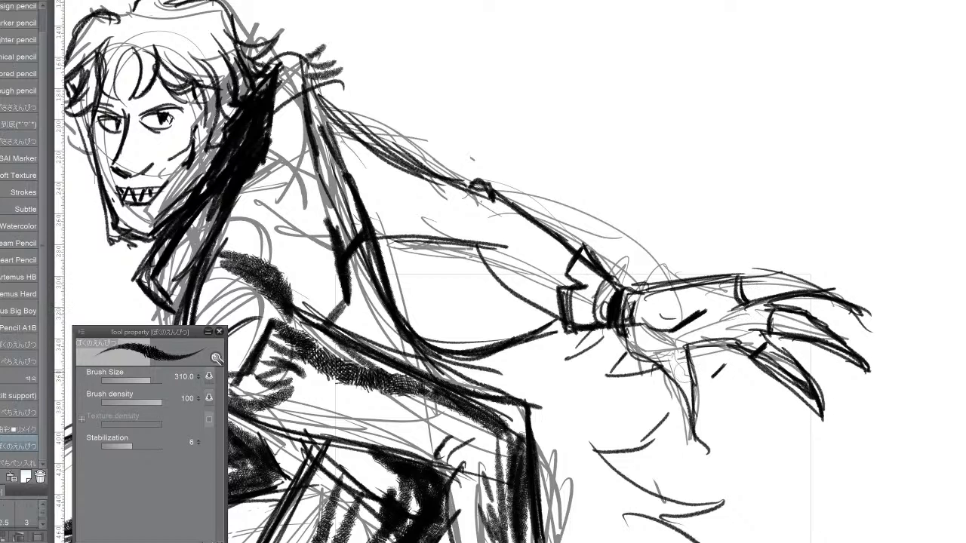
left_click_drag(667, 354, 680, 399)
mouse_move(777, 271)
left_mouse_down()
mouse_move(755, 290)
mouse_move(778, 268)
mouse_move(762, 279)
mouse_move(818, 270)
mouse_move(855, 304)
left_mouse_up()
mouse_move(789, 307)
left_mouse_down()
mouse_move(833, 330)
mouse_move(807, 326)
left_mouse_up()
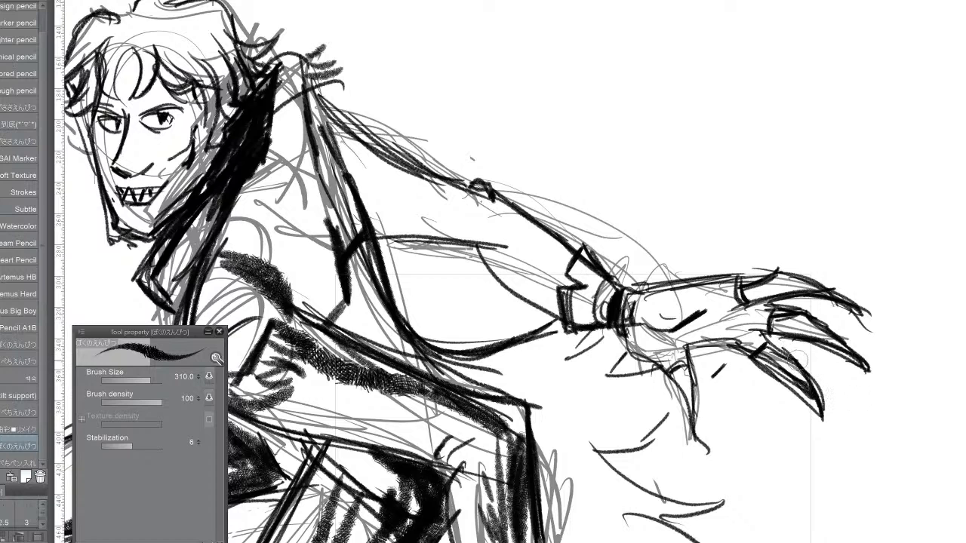
mouse_move(796, 364)
left_mouse_down()
mouse_move(833, 428)
mouse_move(819, 419)
left_mouse_up()
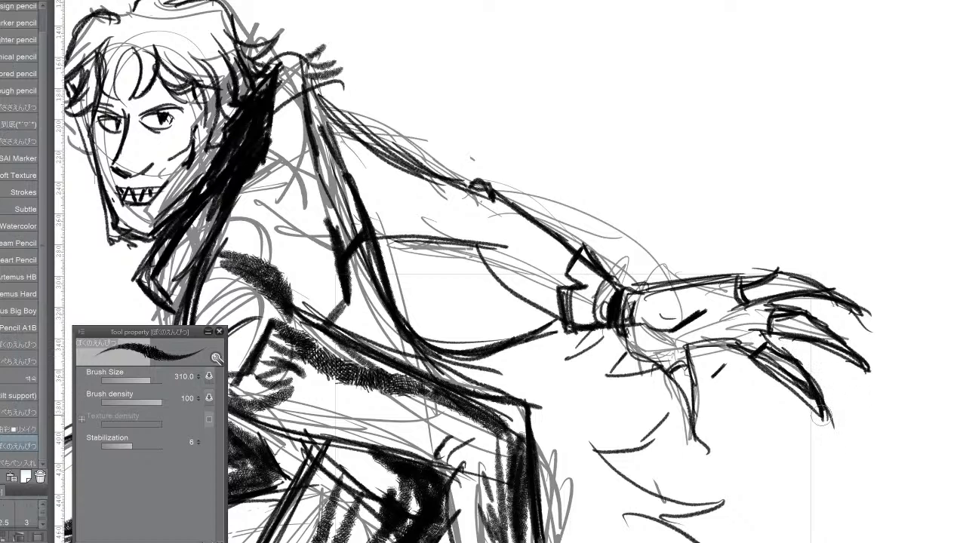
left_click_drag(684, 364, 699, 426)
Step: Ink the finger contours of the lowered supporting hand over the grey sketch with long dark strokes
mouse_move(483, 317)
left_mouse_down()
mouse_move(717, 179)
mouse_move(813, 168)
mouse_move(745, 395)
mouse_move(795, 253)
mouse_move(803, 17)
mouse_move(812, 21)
left_mouse_up()
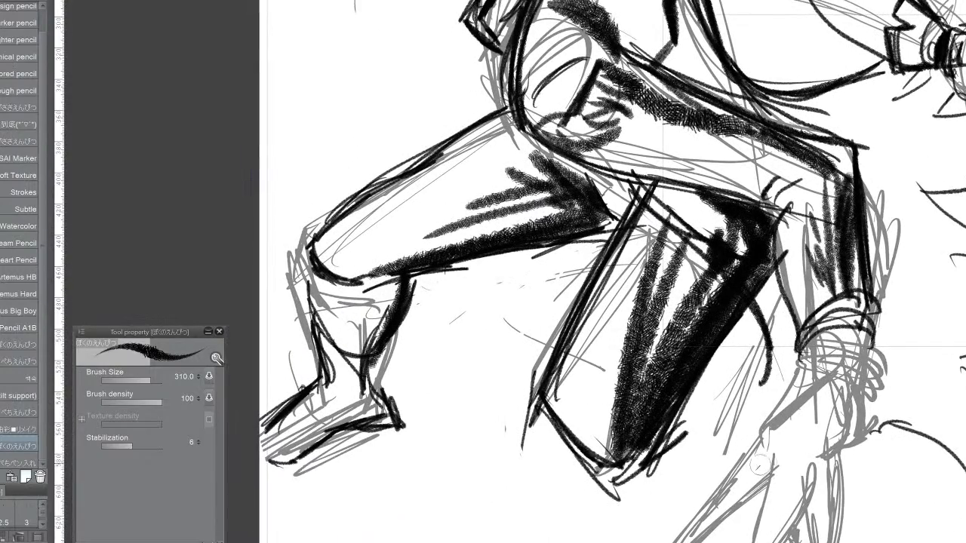
left_click_drag(759, 466, 704, 542)
left_click_drag(738, 464, 698, 542)
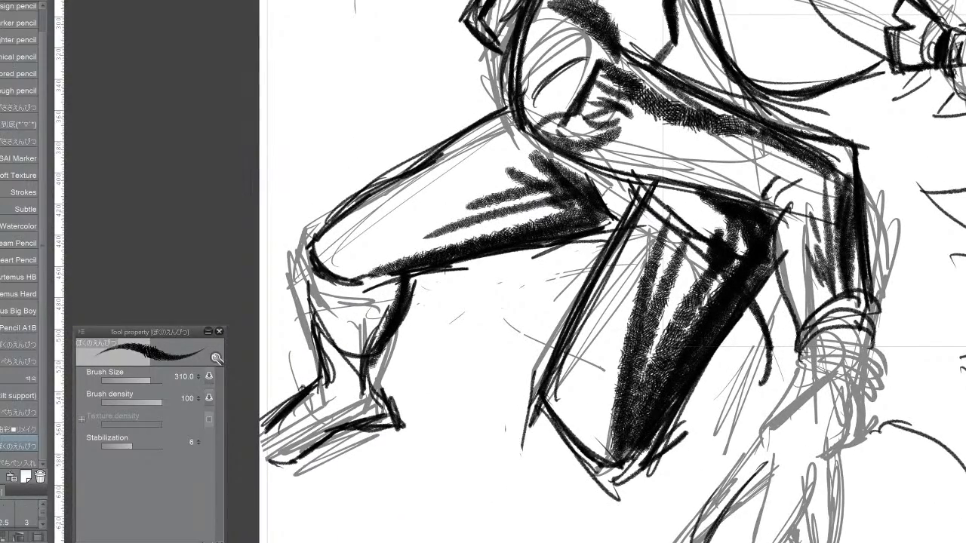
left_click_drag(767, 444, 683, 542)
left_click_drag(778, 429, 688, 542)
left_click_drag(782, 451, 755, 542)
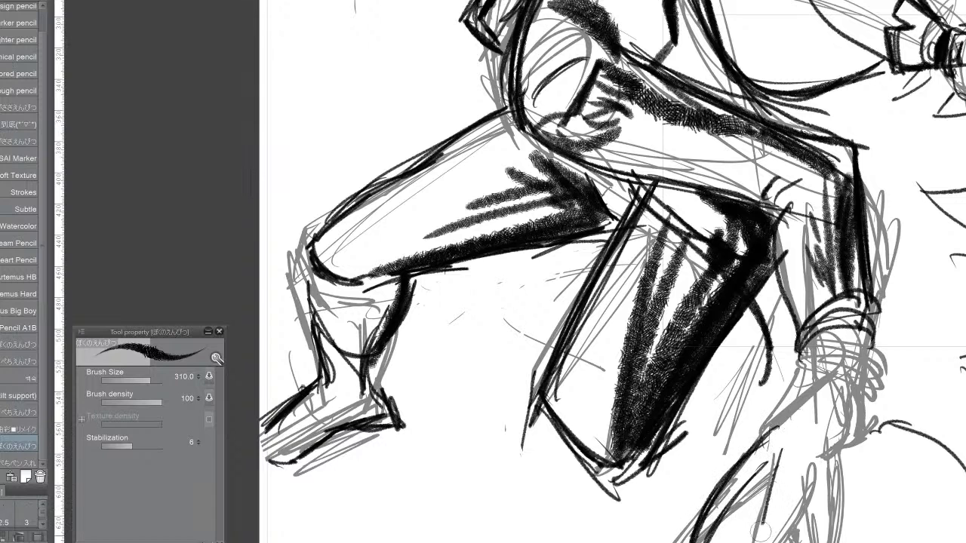
left_click_drag(776, 480, 753, 542)
left_click_drag(774, 499, 757, 542)
left_click_drag(811, 496, 784, 542)
mouse_move(823, 453)
left_mouse_down()
mouse_move(777, 542)
mouse_move(802, 542)
left_mouse_up()
left_click_drag(830, 502, 823, 542)
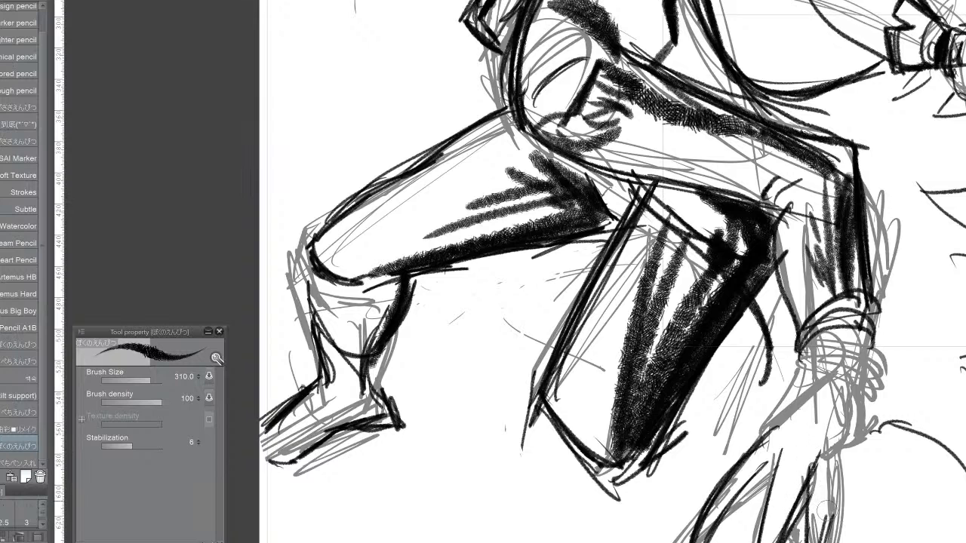
left_click_drag(828, 476, 820, 524)
mouse_move(838, 437)
left_mouse_down()
mouse_move(821, 542)
mouse_move(826, 464)
mouse_move(801, 452)
mouse_move(814, 461)
left_mouse_up()
Step: Draw short curved marks across the lowered hand's fingers to separate the claws from the knuckles
left_click_drag(773, 492, 800, 484)
mouse_move(744, 474)
left_mouse_down()
mouse_move(770, 464)
mouse_move(761, 458)
left_mouse_up()
left_click_drag(809, 492, 838, 518)
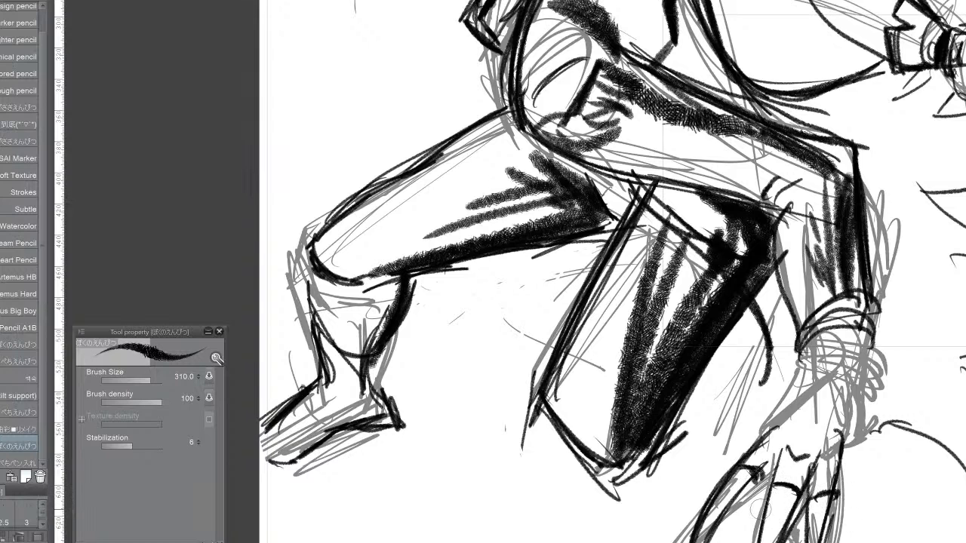
left_click_drag(758, 499, 752, 528)
Step: Ink the back of the lowered hand and its wrist, and wrap extra dark bands around the forearm cuff
mouse_move(772, 433)
left_mouse_down()
mouse_move(823, 380)
mouse_move(817, 408)
mouse_move(836, 429)
left_mouse_up()
mouse_move(801, 388)
left_mouse_down()
mouse_move(857, 432)
mouse_move(833, 423)
mouse_move(847, 412)
left_mouse_up()
left_click_drag(839, 445, 797, 404)
mouse_move(762, 444)
left_mouse_down()
mouse_move(819, 389)
mouse_move(805, 370)
mouse_move(854, 420)
left_mouse_up()
left_click_drag(851, 363, 859, 419)
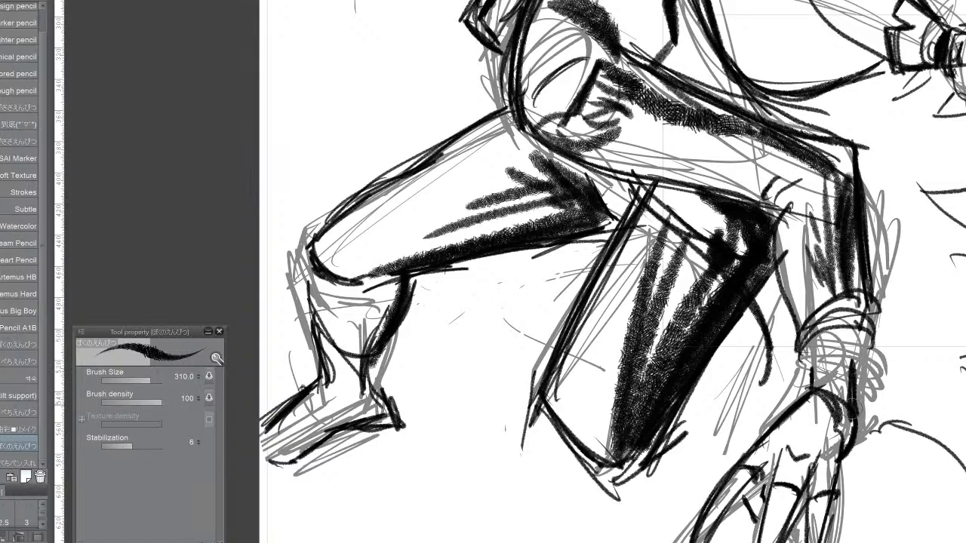
left_click_drag(814, 361, 860, 341)
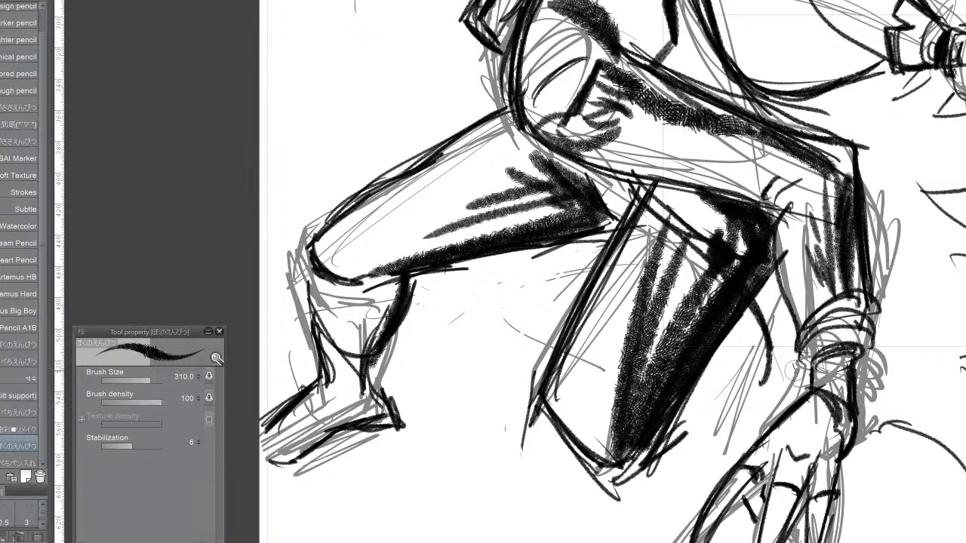
left_click_drag(791, 371, 868, 332)
left_click_drag(796, 347, 871, 296)
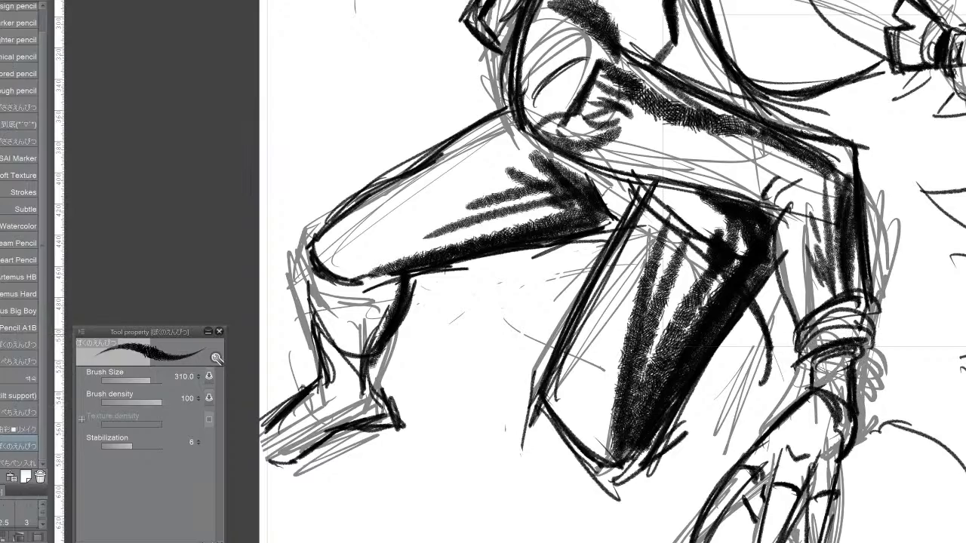
Step: Darken the line running down between the kneeling leg and the supporting forearm to the hand
mouse_move(604, 226)
left_mouse_down()
mouse_move(571, 406)
mouse_move(612, 294)
mouse_move(518, 226)
left_mouse_up()
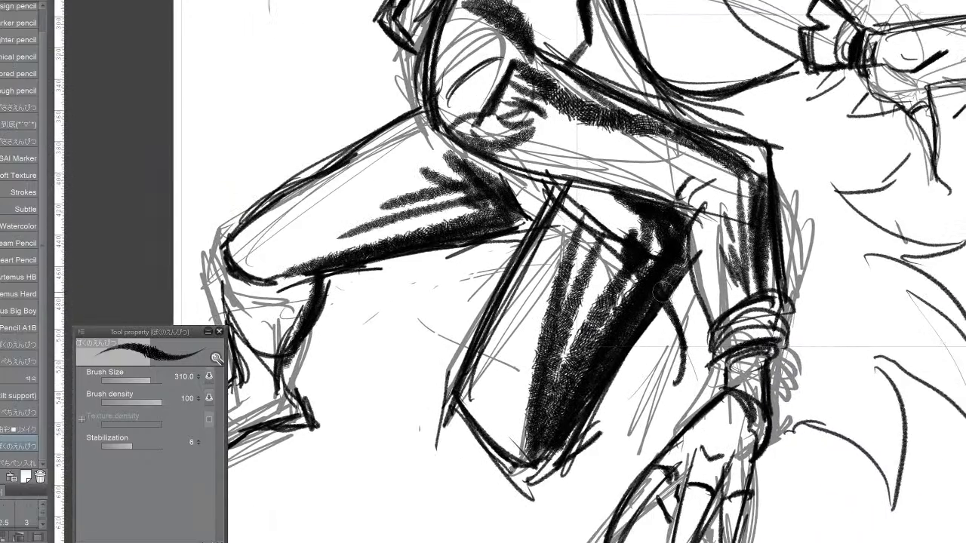
mouse_move(679, 283)
left_mouse_down()
mouse_move(684, 408)
mouse_move(695, 396)
left_mouse_up()
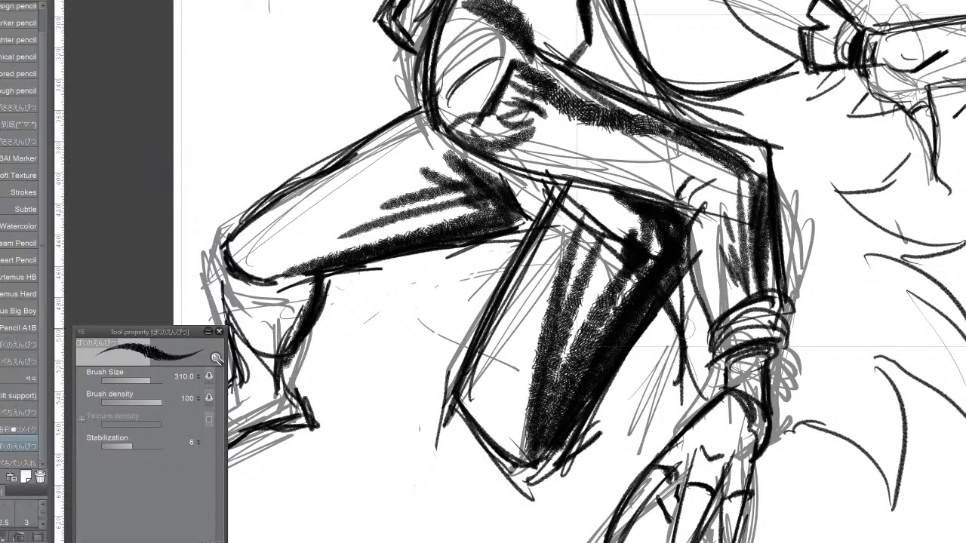
left_click_drag(684, 317, 691, 373)
Step: Thicken the lower spiky shapes beside the supporting hand with heavy zigzag strokes
left_click_drag(788, 423, 898, 509)
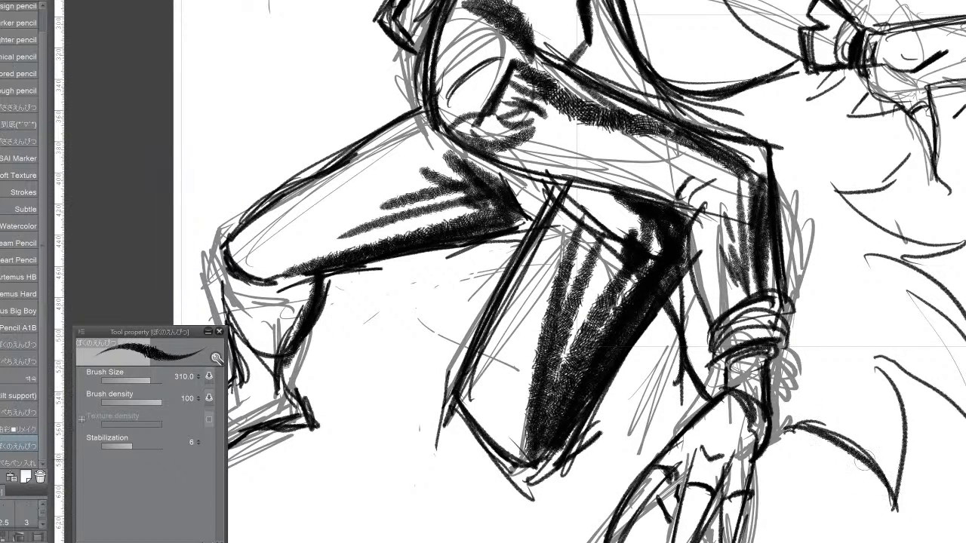
left_click_drag(830, 434, 910, 517)
mouse_move(854, 368)
left_mouse_down()
mouse_move(909, 520)
mouse_move(915, 512)
left_mouse_up()
left_click_drag(859, 396, 902, 509)
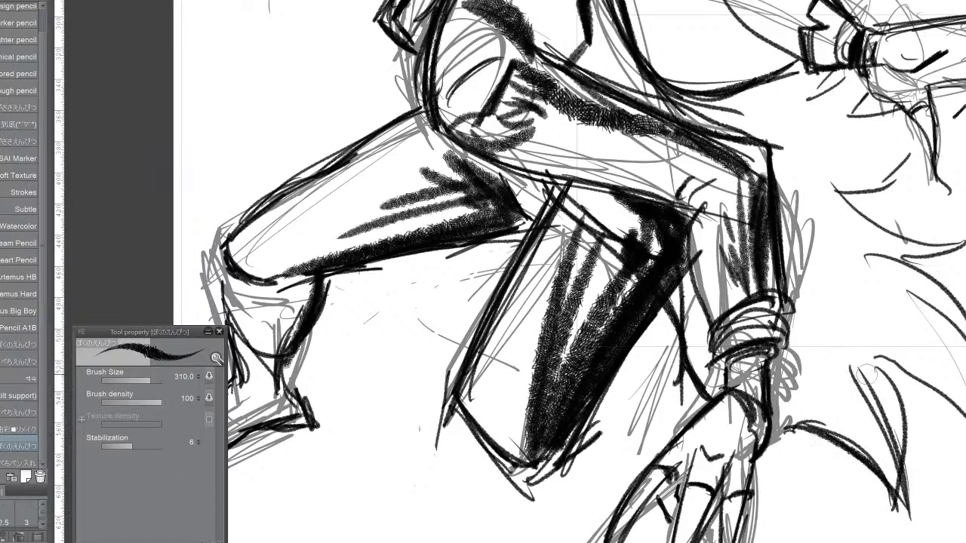
left_click_drag(850, 361, 936, 457)
left_click_drag(887, 389, 962, 492)
left_click_drag(879, 351, 965, 502)
left_click_drag(865, 332, 960, 413)
Step: Reinforce the upper spiky shapes below the outstretched hand with darker tapered strokes
left_click_drag(944, 314, 965, 356)
left_click_drag(857, 245, 965, 337)
left_click_drag(862, 246, 965, 261)
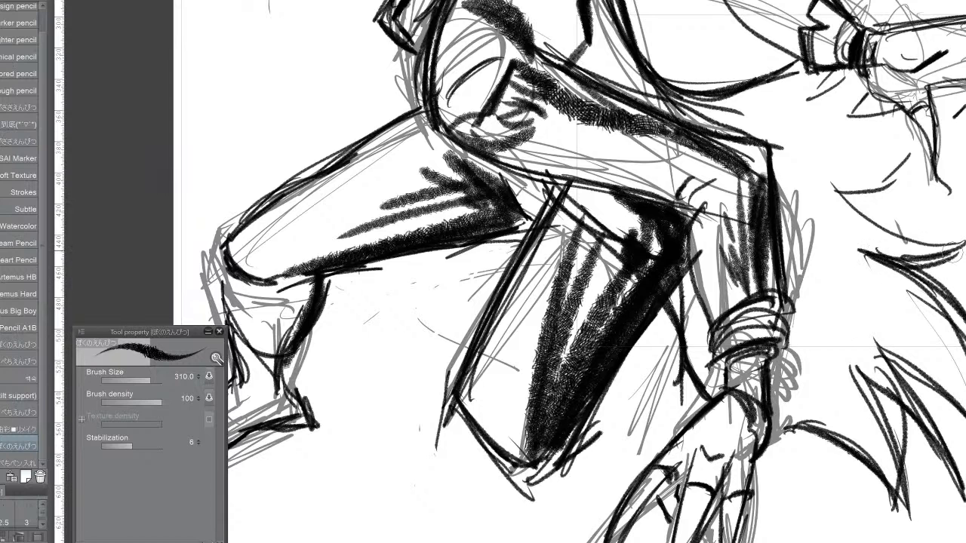
left_click_drag(866, 218, 965, 254)
mouse_move(834, 179)
left_mouse_down()
mouse_move(877, 206)
mouse_move(899, 207)
left_mouse_up()
left_click_drag(837, 198, 903, 172)
mouse_move(874, 191)
left_mouse_down()
mouse_move(916, 161)
mouse_move(916, 136)
left_mouse_up()
Step: Shade the underside of the raised bent knee with thick black pencil strokes
mouse_move(574, 189)
left_mouse_down()
mouse_move(557, 235)
mouse_move(601, 464)
mouse_move(767, 275)
left_mouse_up()
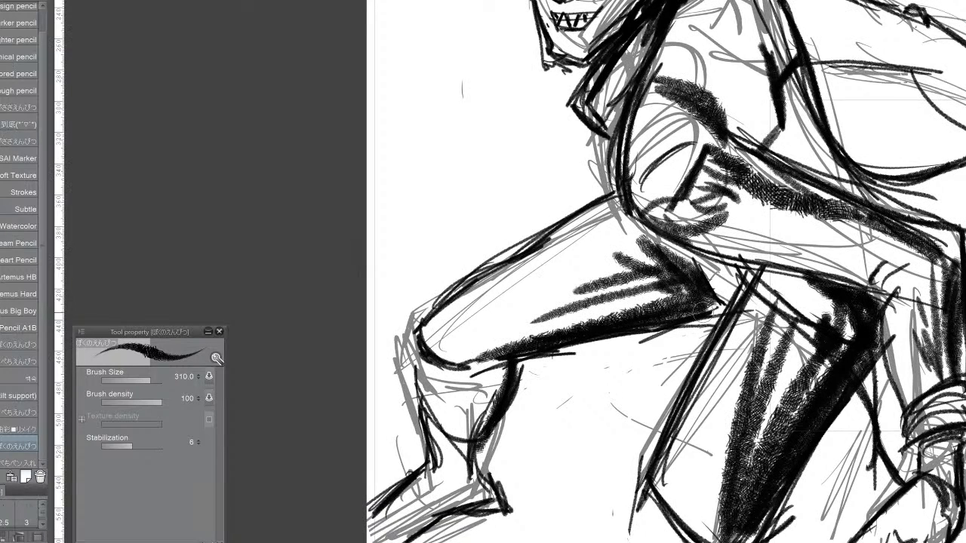
key("x")
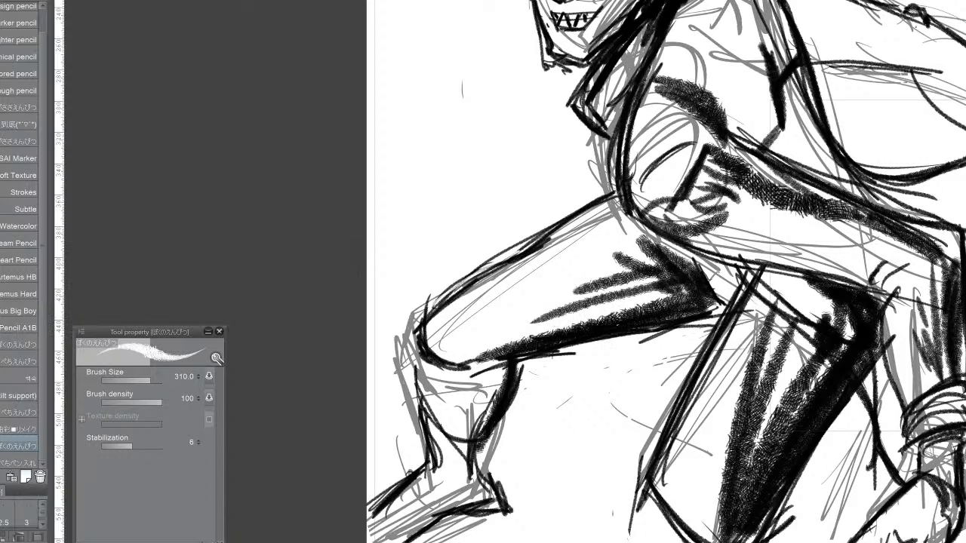
key("x")
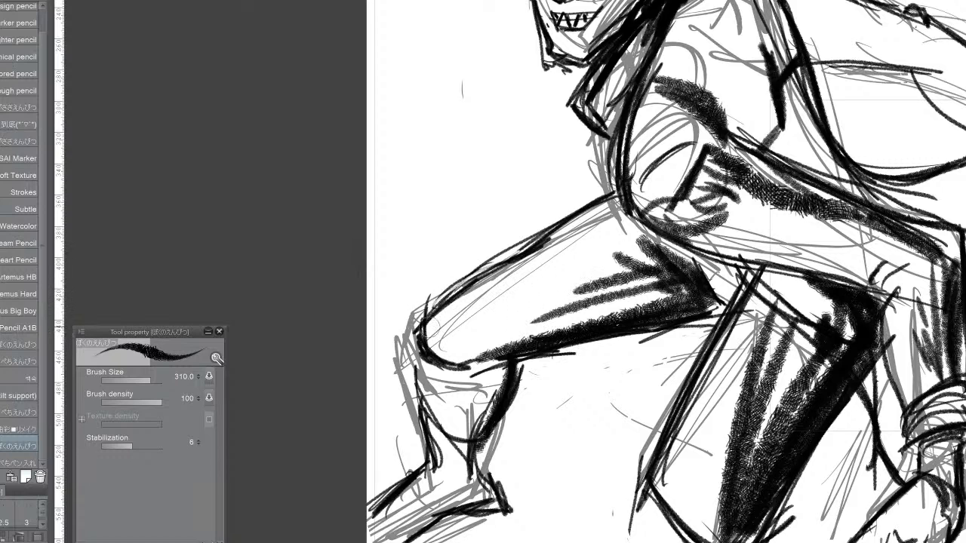
mouse_move(443, 311)
left_mouse_down()
mouse_move(458, 360)
mouse_move(426, 341)
mouse_move(461, 355)
mouse_move(517, 316)
mouse_move(468, 347)
mouse_move(493, 318)
mouse_move(515, 336)
mouse_move(554, 339)
left_mouse_up()
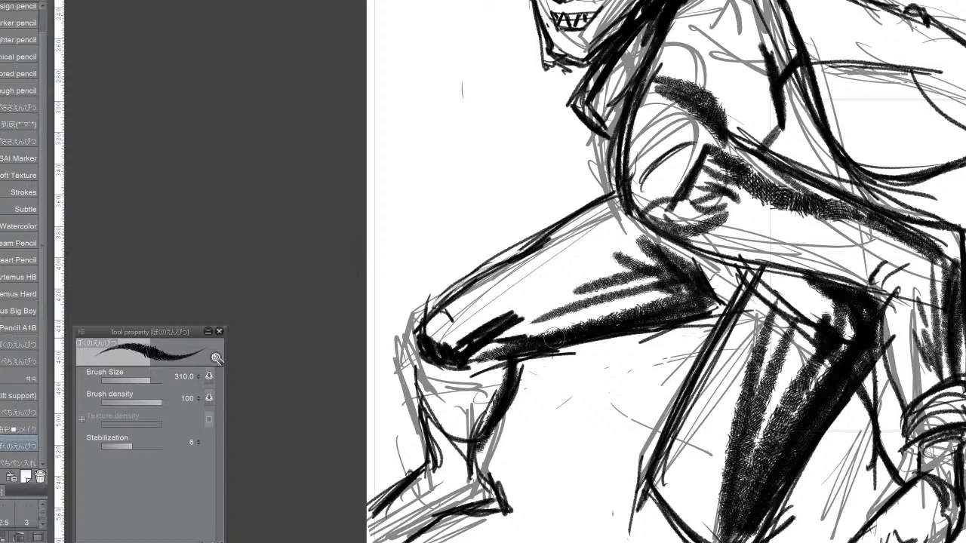
Step: Clean up the jaw and chin outline and the neck edge below it with the Hard eraser
left_click_drag(604, 151, 500, 385)
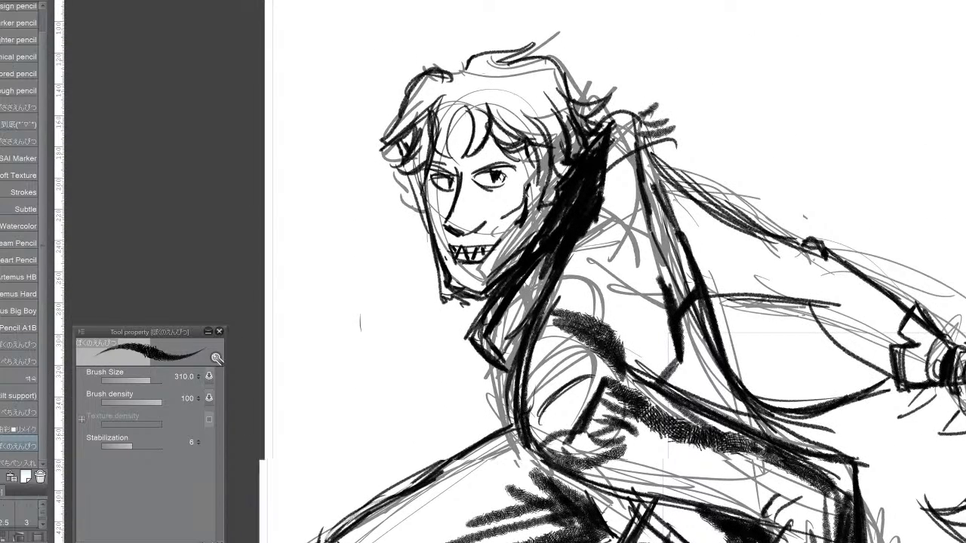
scroll(619, 302, "up", 8)
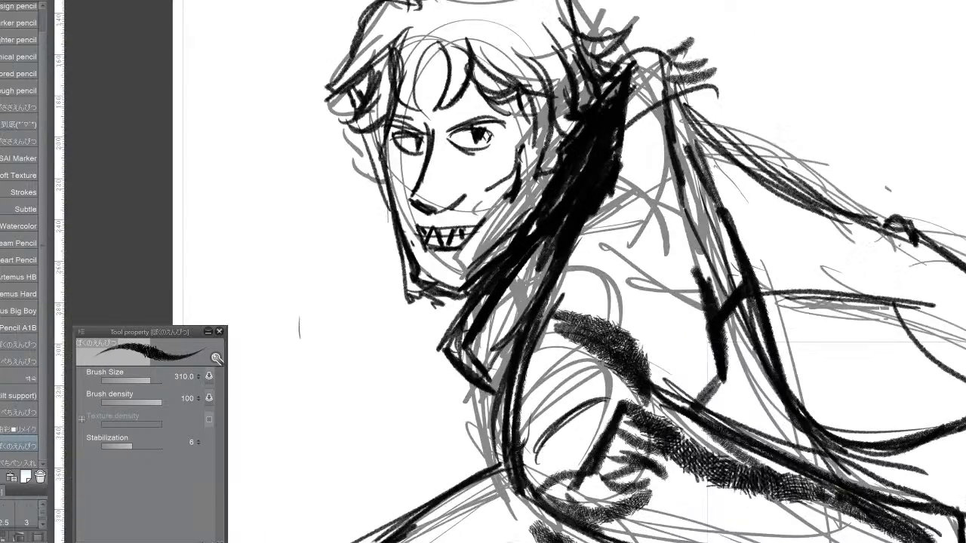
scroll(511, 302, "down", 6)
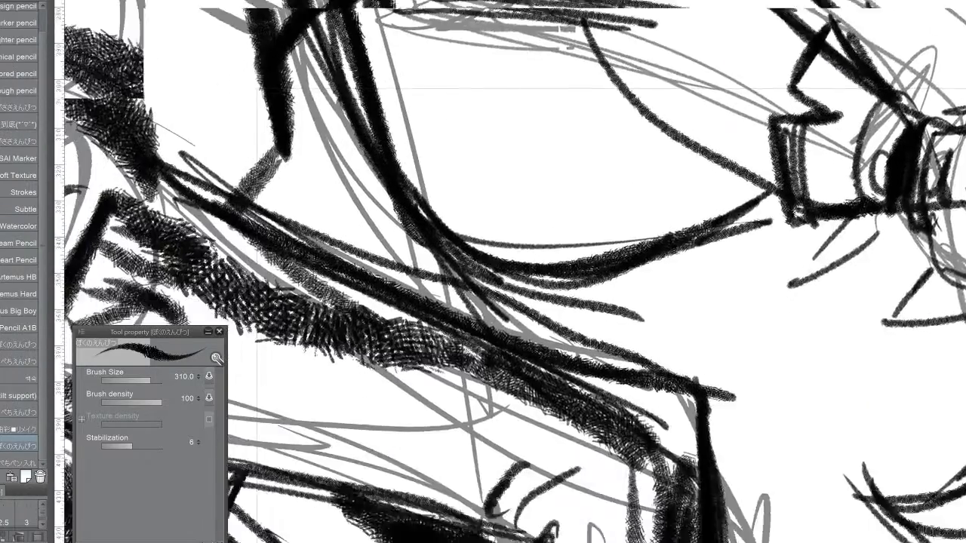
scroll(510, 272, "up", 4)
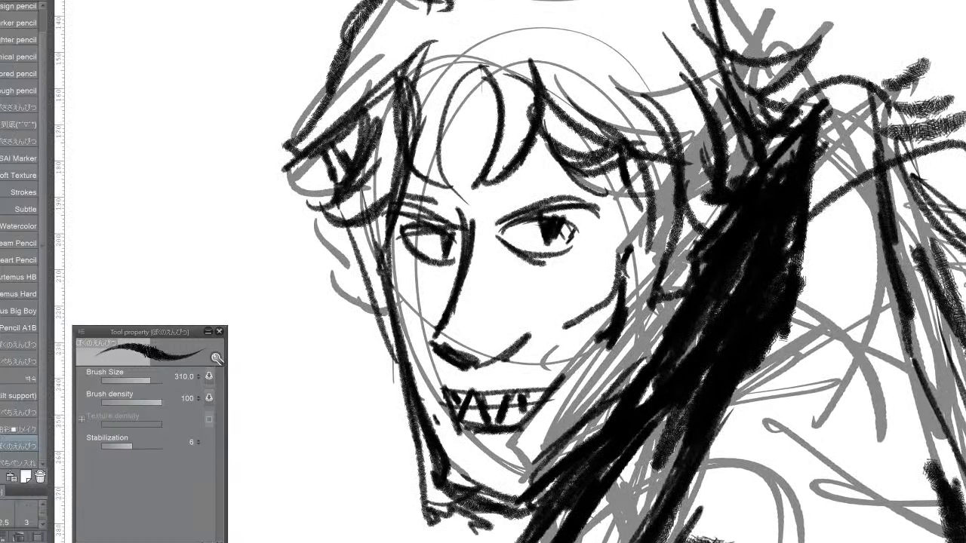
key("e")
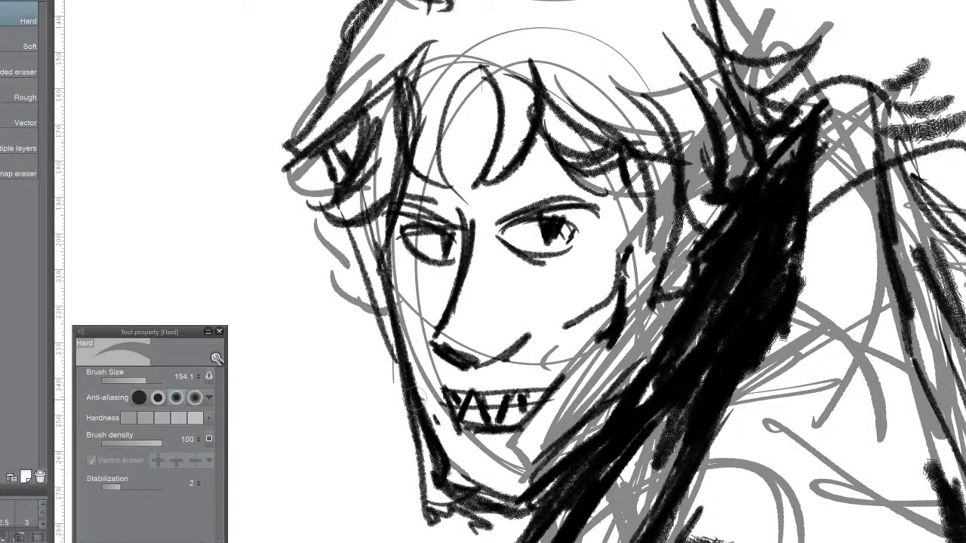
mouse_move(418, 397)
left_mouse_down()
mouse_move(430, 502)
mouse_move(420, 500)
mouse_move(401, 378)
mouse_move(395, 385)
mouse_move(416, 422)
mouse_move(443, 524)
mouse_move(432, 487)
left_mouse_up()
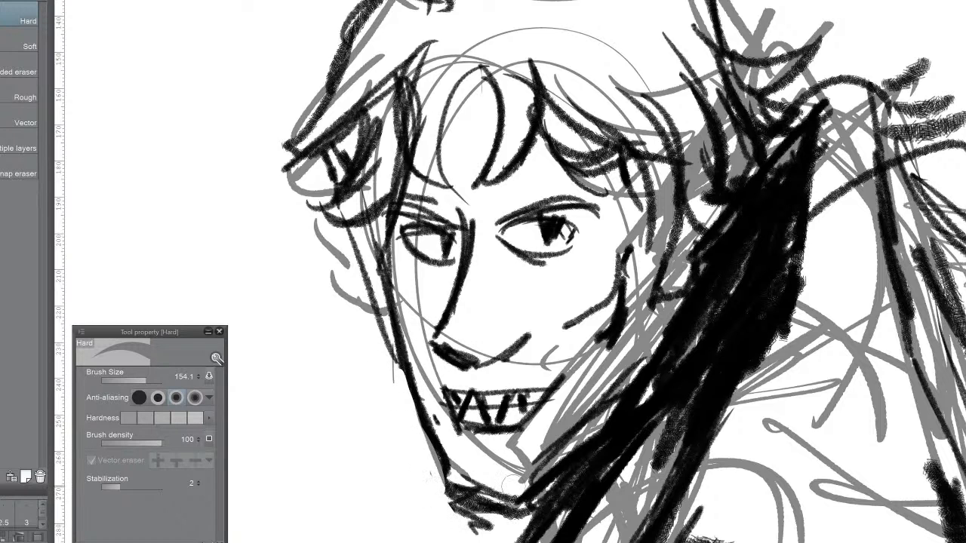
mouse_move(510, 482)
left_mouse_down()
mouse_move(453, 509)
mouse_move(521, 532)
mouse_move(453, 506)
mouse_move(493, 534)
mouse_move(547, 514)
mouse_move(521, 527)
mouse_move(555, 483)
mouse_move(521, 513)
mouse_move(592, 453)
mouse_move(523, 528)
mouse_move(619, 438)
left_mouse_up()
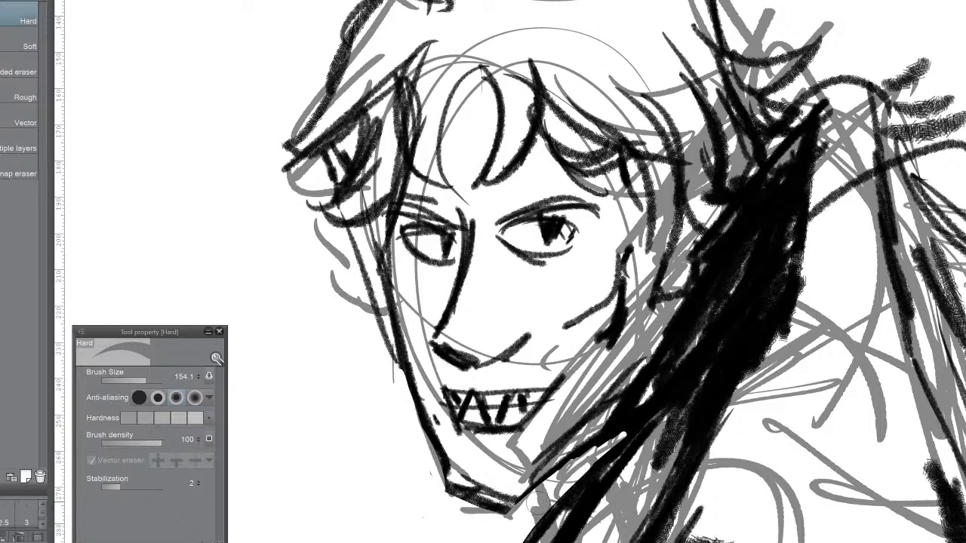
mouse_move(522, 469)
left_mouse_down()
mouse_move(604, 400)
mouse_move(619, 370)
mouse_move(552, 427)
left_mouse_up()
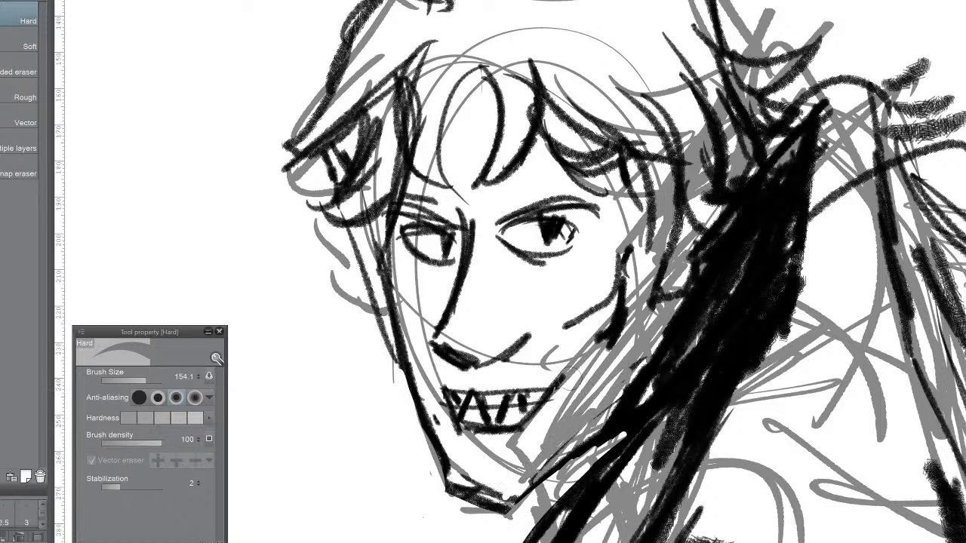
Step: Erase the cheek line, the smile crease and part of the shadow under the nose
mouse_move(555, 346)
left_mouse_down()
mouse_move(587, 308)
mouse_move(557, 340)
mouse_move(536, 332)
mouse_move(556, 317)
mouse_move(514, 359)
mouse_move(453, 375)
mouse_move(451, 349)
mouse_move(477, 351)
mouse_move(470, 362)
mouse_move(536, 339)
mouse_move(513, 352)
left_mouse_up()
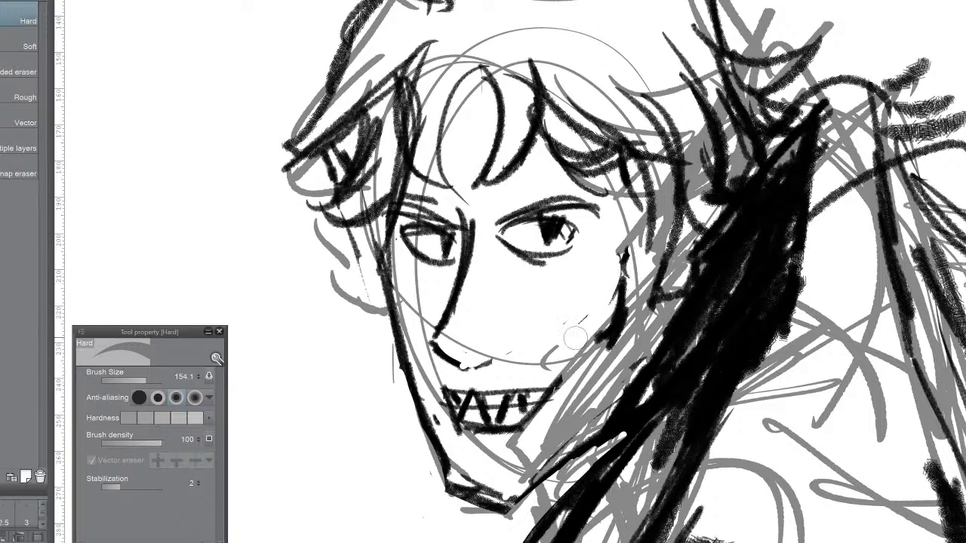
left_click_drag(612, 284, 604, 310)
left_click_drag(616, 295, 616, 336)
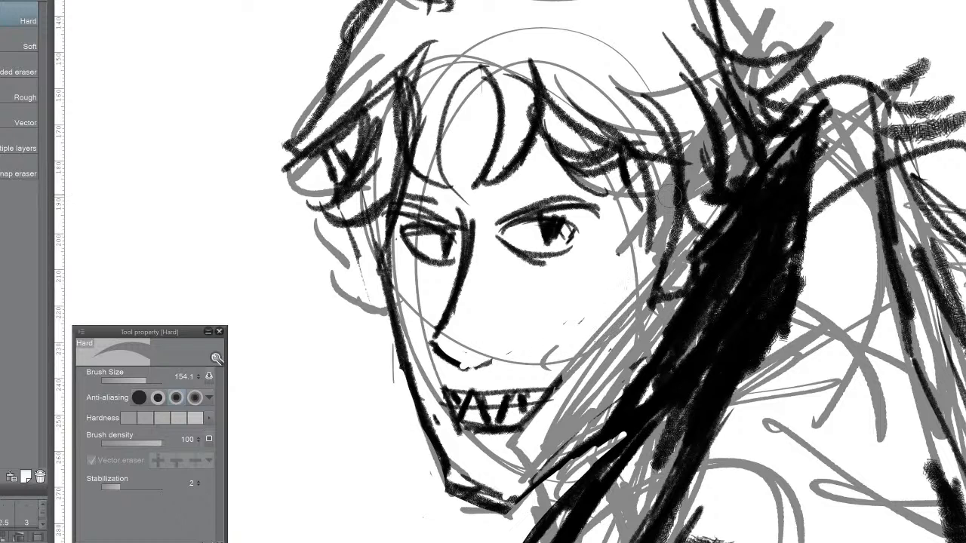
Step: Erase stray hair strands beside the temple and carve white gaps into the top of the black collar
mouse_move(668, 195)
left_mouse_down()
mouse_move(638, 151)
mouse_move(660, 204)
left_mouse_up()
mouse_move(736, 187)
left_mouse_down()
mouse_move(723, 144)
mouse_move(779, 190)
mouse_move(775, 174)
mouse_move(756, 199)
mouse_move(773, 194)
mouse_move(745, 155)
left_mouse_up()
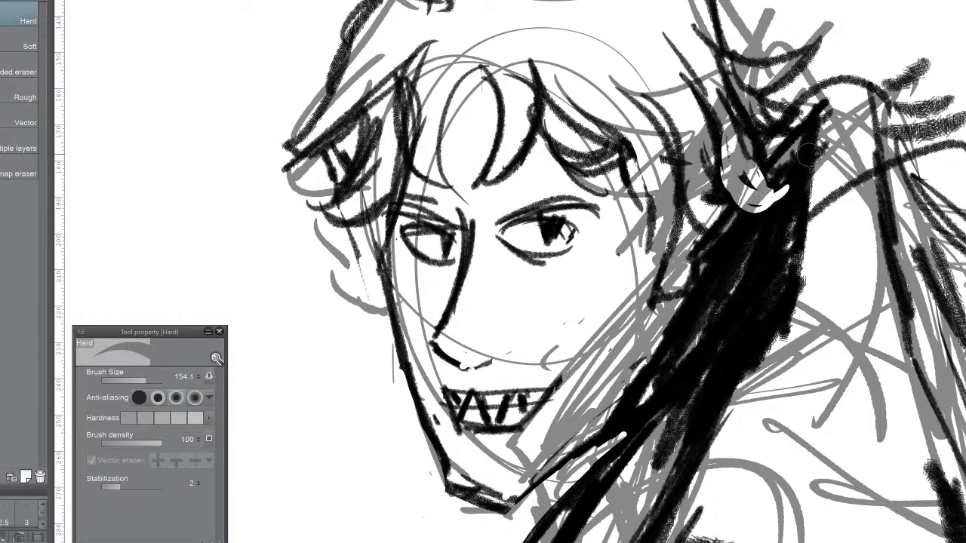
mouse_move(811, 154)
left_mouse_down()
mouse_move(741, 117)
mouse_move(782, 114)
mouse_move(738, 119)
mouse_move(797, 126)
mouse_move(762, 117)
mouse_move(705, 57)
mouse_move(714, 58)
mouse_move(701, 32)
mouse_move(703, 56)
mouse_move(659, 33)
mouse_move(671, 65)
mouse_move(665, 36)
mouse_move(673, 43)
mouse_move(646, 66)
left_mouse_up()
mouse_move(633, 100)
left_mouse_down()
mouse_move(670, 168)
mouse_move(664, 143)
mouse_move(659, 203)
mouse_move(569, 92)
mouse_move(567, 138)
left_mouse_up()
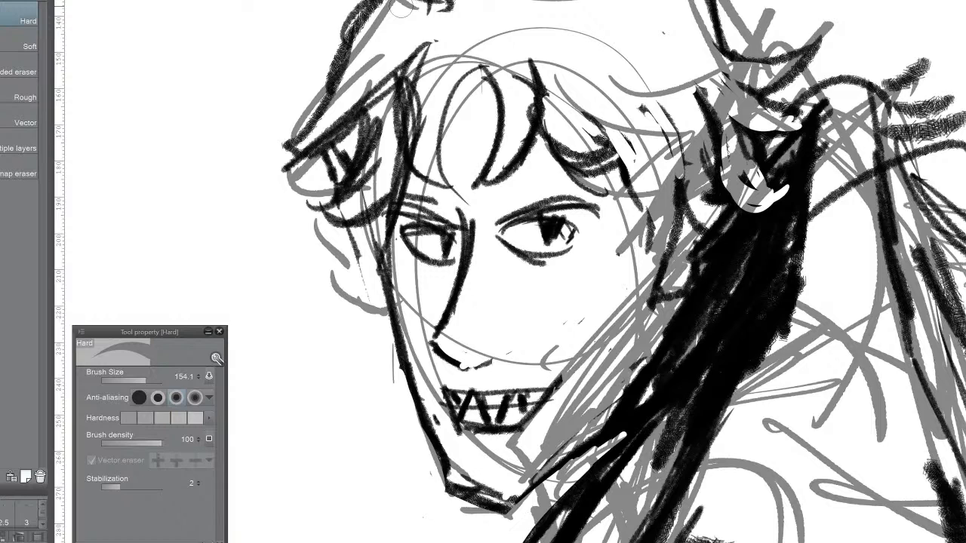
Step: Trim the dark outline at the back of the hair with the Hard eraser
scroll(509, 271, "up", 4)
scroll(510, 272, "down", 3)
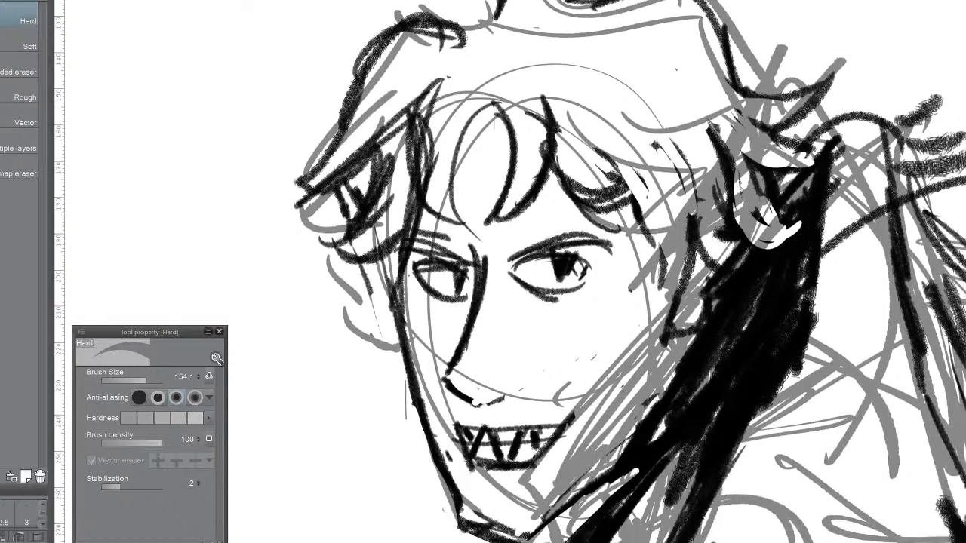
scroll(510, 272, "up", 4)
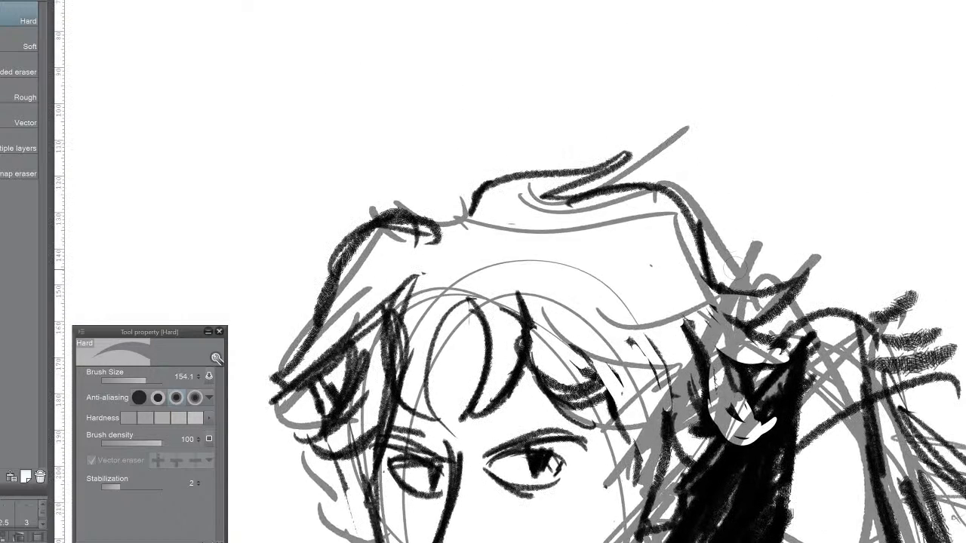
left_click_drag(698, 238, 711, 255)
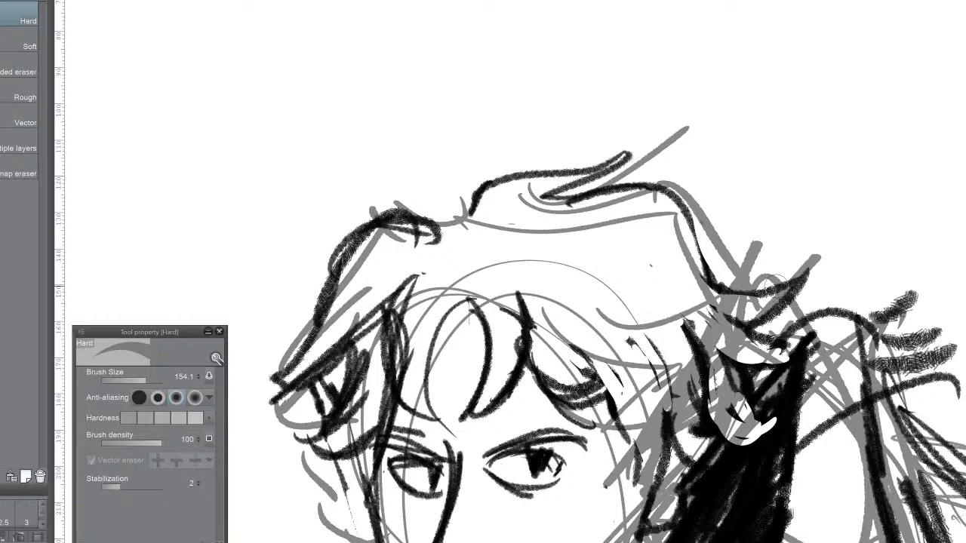
Step: Switch to the pencil at brush size 310 and thicken both eyebrows into a heavier frown
key("p")
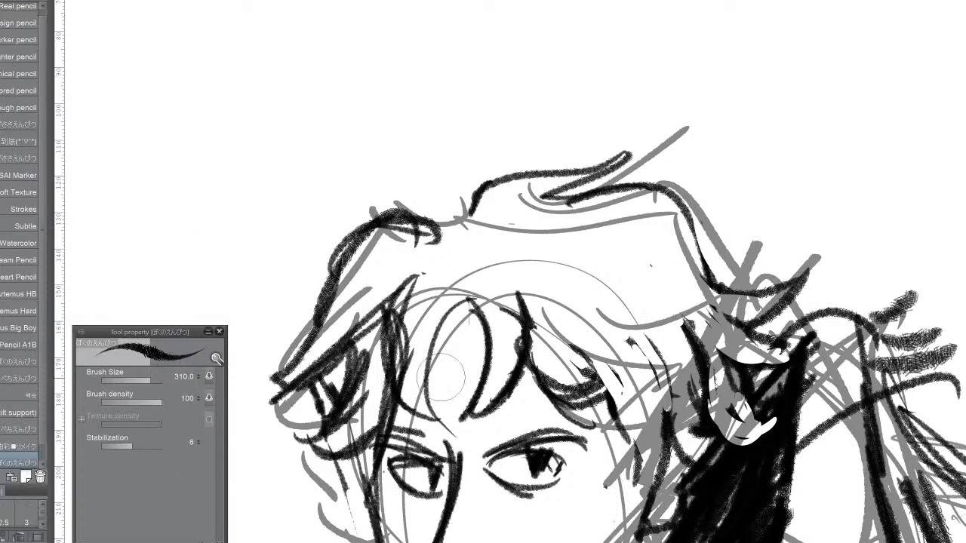
mouse_move(477, 433)
left_mouse_down()
mouse_move(521, 430)
mouse_move(485, 444)
mouse_move(574, 423)
left_mouse_up()
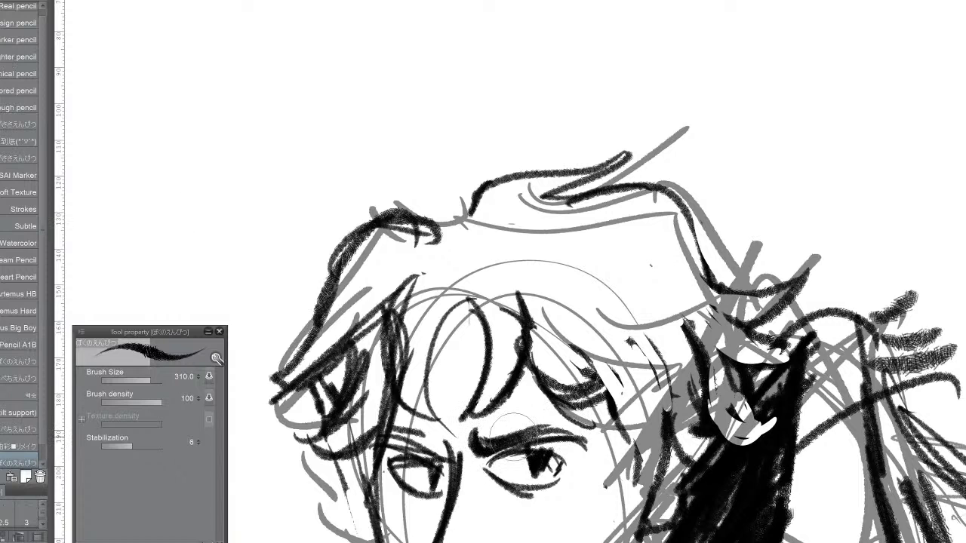
mouse_move(513, 438)
left_mouse_down()
mouse_move(458, 447)
mouse_move(445, 428)
mouse_move(449, 447)
mouse_move(446, 431)
mouse_move(430, 436)
mouse_move(447, 445)
mouse_move(421, 464)
mouse_move(433, 436)
left_mouse_up()
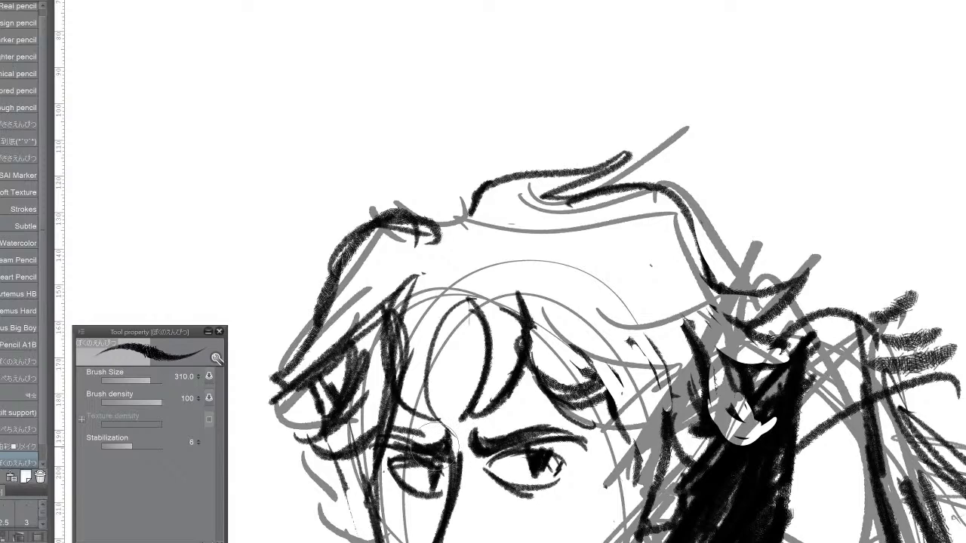
Step: Draw a curved cheek crease beside the grin and a short slanted nostril line under the nose
left_click_drag(483, 529, 347, 177)
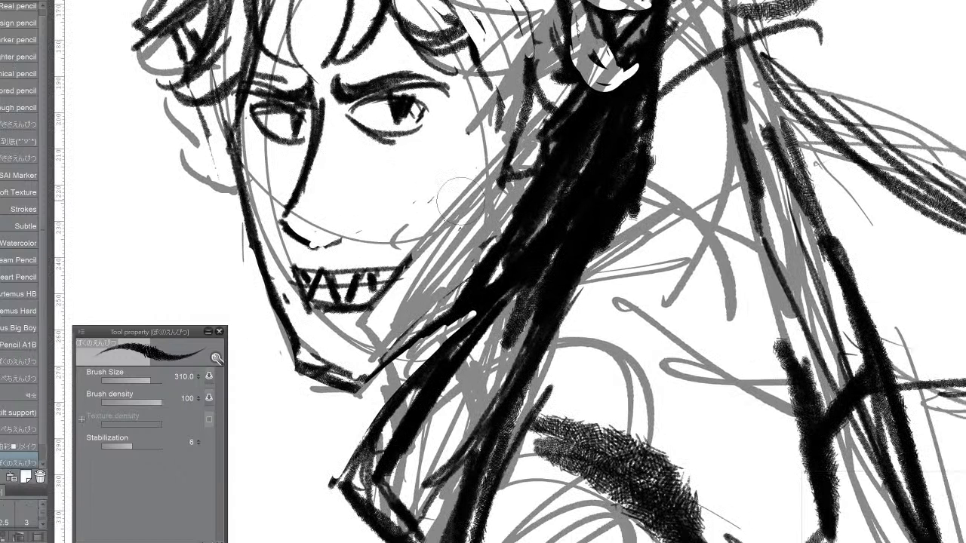
left_click_drag(469, 160, 451, 220)
mouse_move(472, 137)
left_mouse_down()
mouse_move(452, 197)
mouse_move(454, 189)
left_mouse_up()
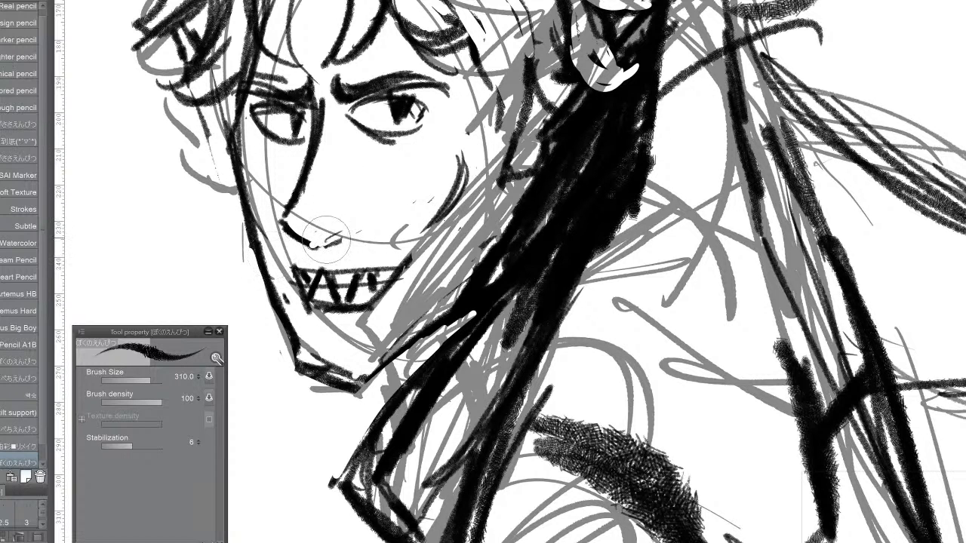
left_click_drag(333, 229, 351, 219)
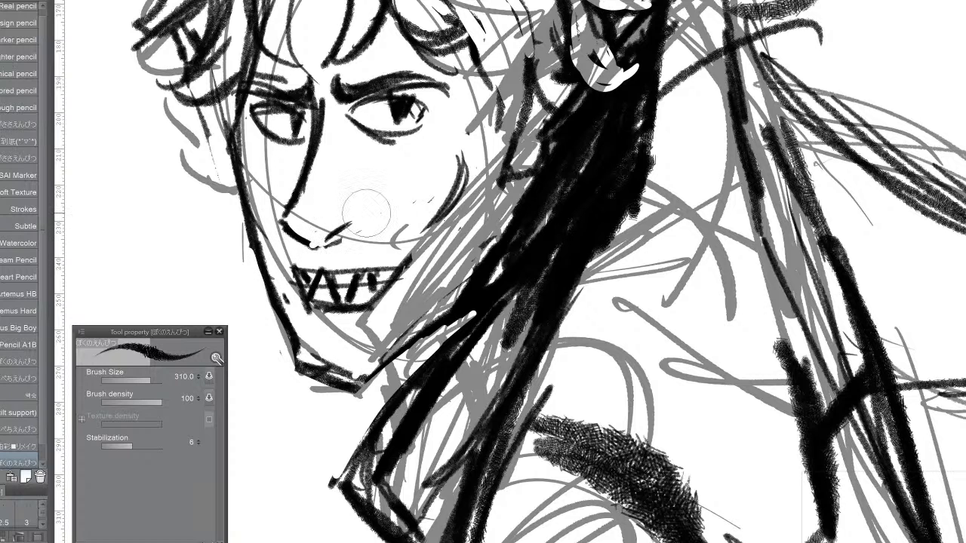
Step: Darken and thicken the upper edge of the outstretched limb with overlapping black pencil strokes
left_click_drag(366, 422, 491, 218)
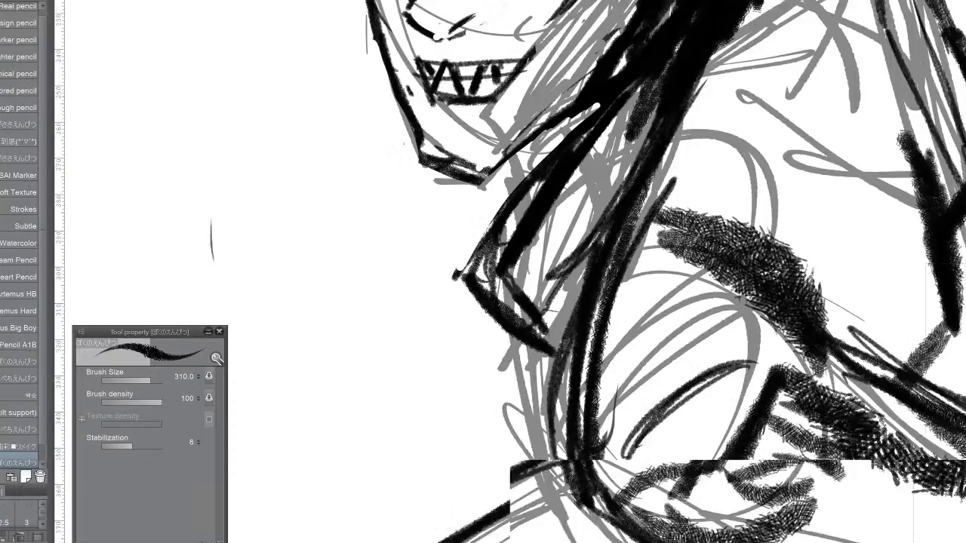
left_click_drag(423, 453, 468, 173)
left_click_drag(423, 377, 597, 399)
scroll(510, 272, "up", 1)
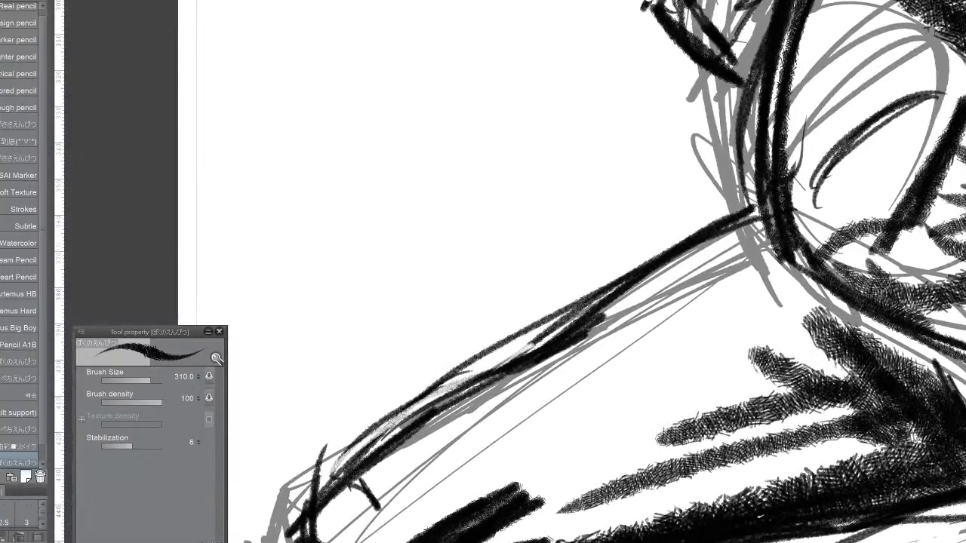
left_click_drag(400, 436, 576, 340)
left_click_drag(476, 386, 607, 296)
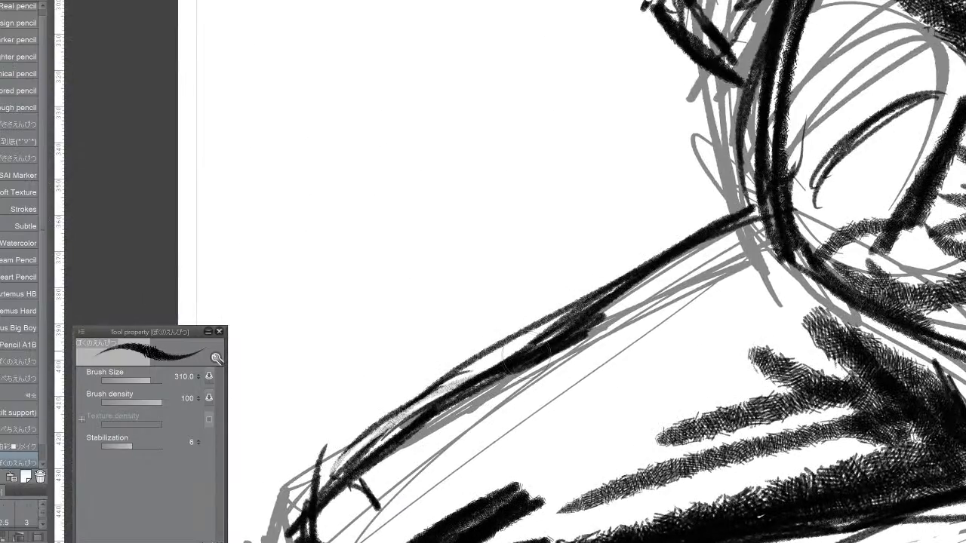
left_click_drag(533, 359, 636, 275)
Step: Deepen the shadow strokes beneath the outstretched limb and darken the shading band along the raised thigh
left_click_drag(656, 453, 913, 397)
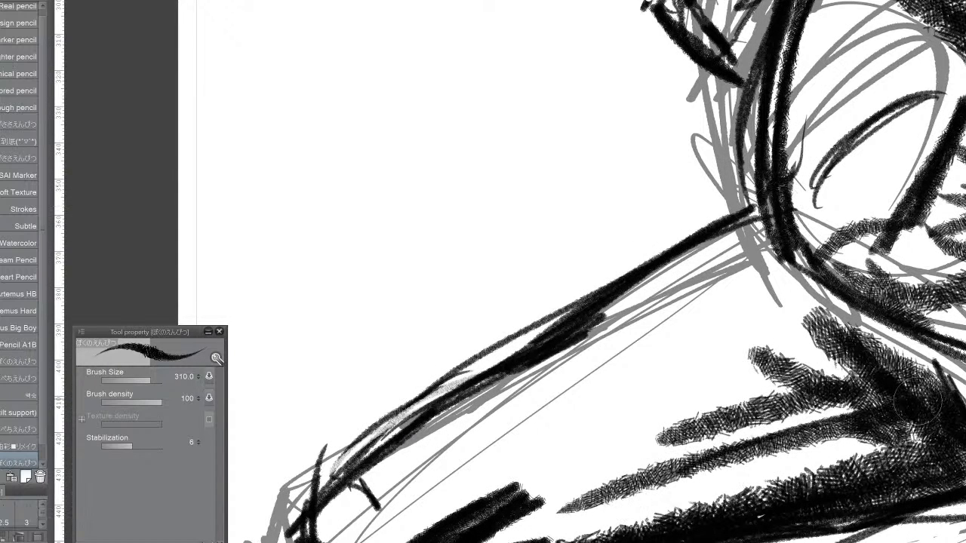
mouse_move(777, 453)
left_mouse_down()
mouse_move(896, 406)
mouse_move(910, 396)
mouse_move(868, 355)
mouse_move(904, 365)
mouse_move(908, 400)
mouse_move(4, 235)
mouse_move(1, 50)
mouse_move(4, 185)
mouse_move(179, 352)
mouse_move(118, 296)
left_mouse_up()
mouse_move(711, 249)
left_mouse_down()
mouse_move(738, 274)
mouse_move(734, 360)
left_mouse_up()
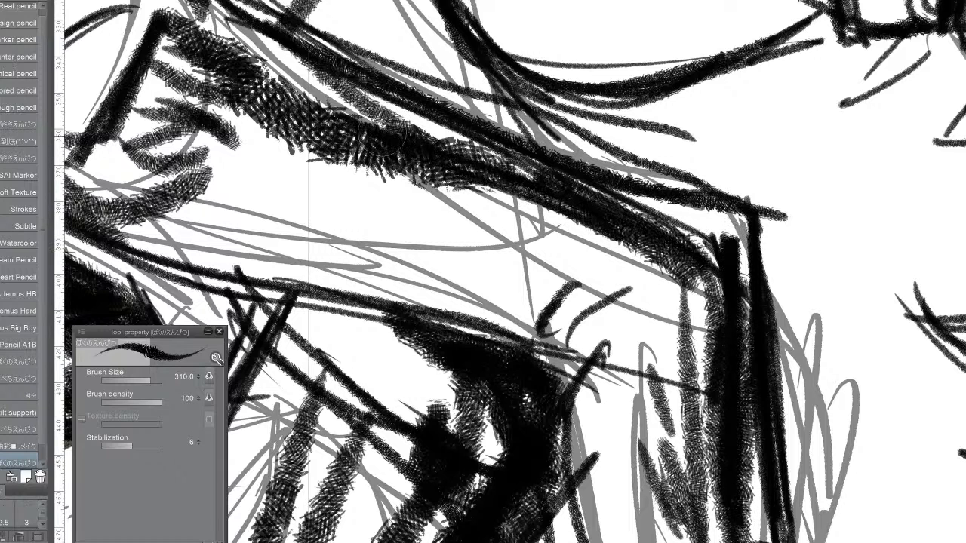
mouse_move(385, 140)
left_mouse_down()
mouse_move(249, 68)
mouse_move(437, 158)
mouse_move(249, 90)
mouse_move(219, 60)
mouse_move(204, 68)
mouse_move(182, 51)
mouse_move(158, 23)
mouse_move(215, 55)
mouse_move(376, 351)
mouse_move(576, 448)
mouse_move(603, 325)
mouse_move(664, 332)
mouse_move(732, 369)
mouse_move(645, 283)
mouse_move(890, 446)
mouse_move(664, 317)
mouse_move(959, 462)
left_mouse_up()
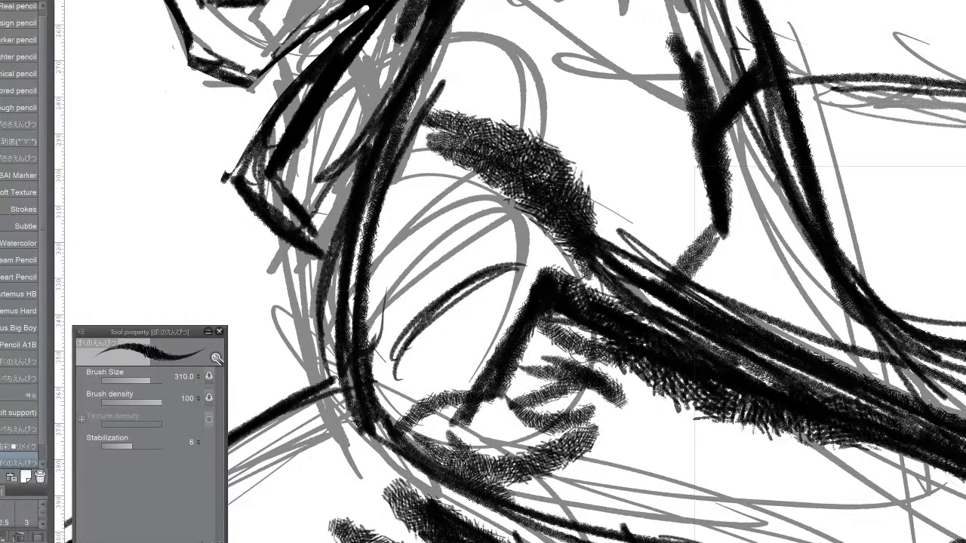
Step: Ink an angular shoulder outline behind the neck, with a dark line joining it to the black collar
left_click_drag(422, 128, 647, 484)
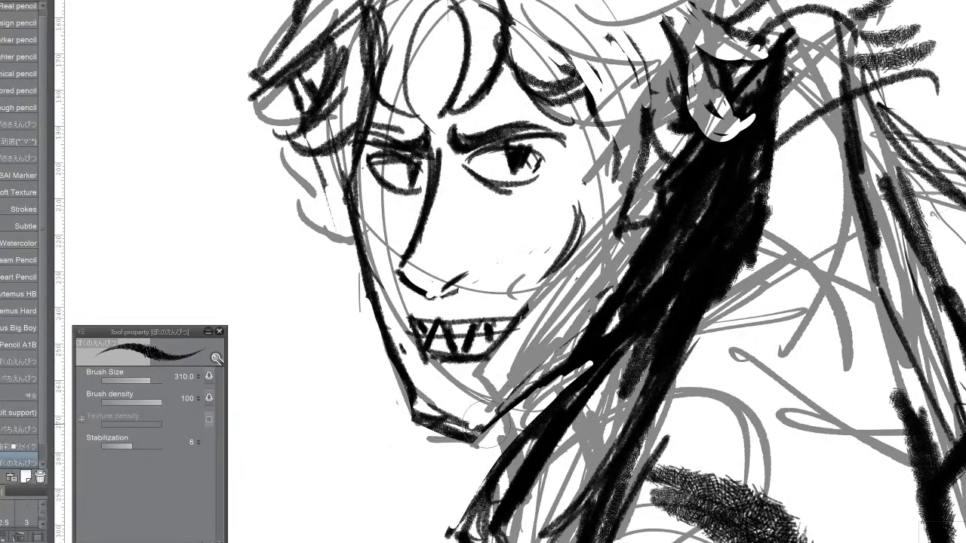
left_click_drag(476, 419, 562, 382)
left_click_drag(755, 453, 603, 528)
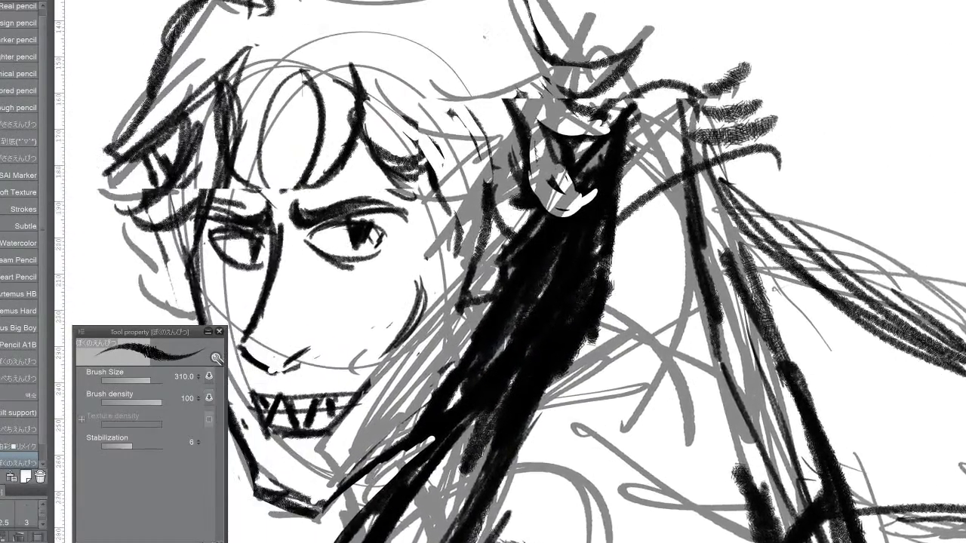
mouse_move(667, 122)
left_mouse_down()
mouse_move(693, 134)
mouse_move(692, 82)
left_mouse_up()
mouse_move(704, 119)
left_mouse_down()
mouse_move(692, 71)
mouse_move(641, 82)
mouse_move(693, 63)
mouse_move(706, 173)
left_mouse_up()
mouse_move(684, 64)
left_mouse_down()
mouse_move(708, 189)
mouse_move(648, 224)
left_mouse_up()
left_click_drag(716, 193, 626, 228)
left_click_drag(698, 208, 642, 226)
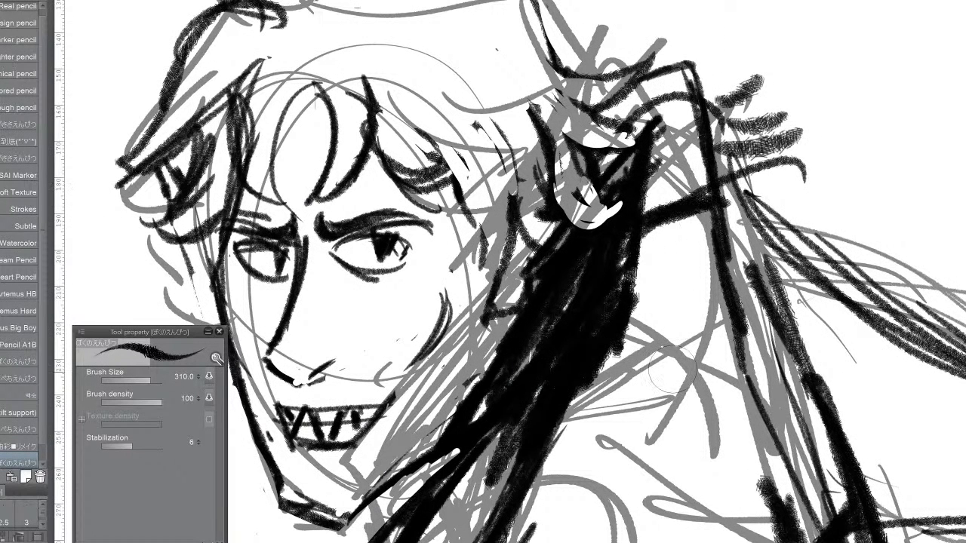
Step: Fill the waist area beside the thigh with dark curved fold stripes
left_click_drag(619, 529, 511, 30)
left_click_drag(483, 324, 621, 536)
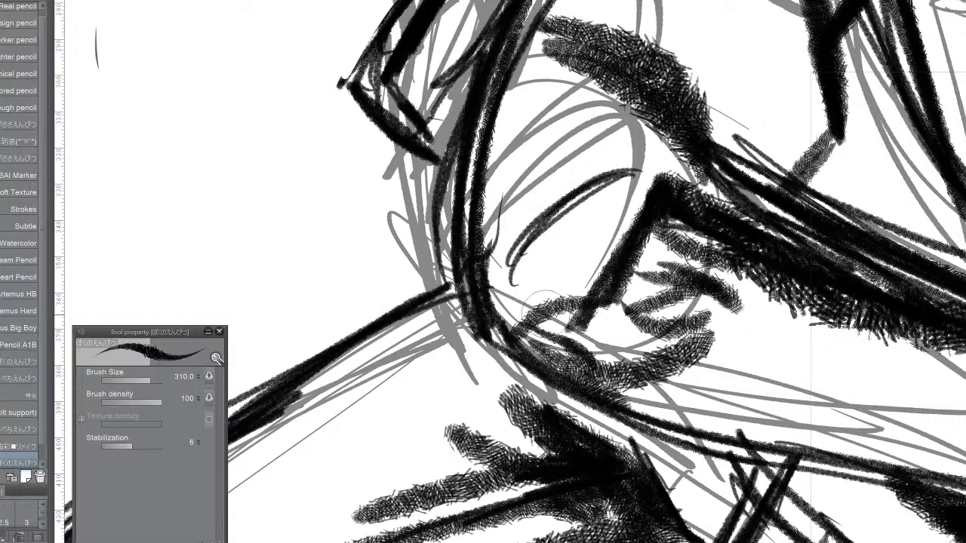
mouse_move(542, 304)
left_mouse_down()
mouse_move(587, 379)
mouse_move(580, 330)
mouse_move(632, 345)
mouse_move(602, 315)
mouse_move(610, 303)
mouse_move(632, 345)
mouse_move(644, 315)
mouse_move(670, 311)
mouse_move(609, 295)
mouse_move(701, 303)
mouse_move(618, 292)
mouse_move(704, 315)
mouse_move(636, 273)
mouse_move(734, 300)
mouse_move(717, 296)
mouse_move(715, 311)
mouse_move(648, 246)
mouse_move(734, 281)
mouse_move(666, 236)
mouse_move(751, 265)
left_mouse_up()
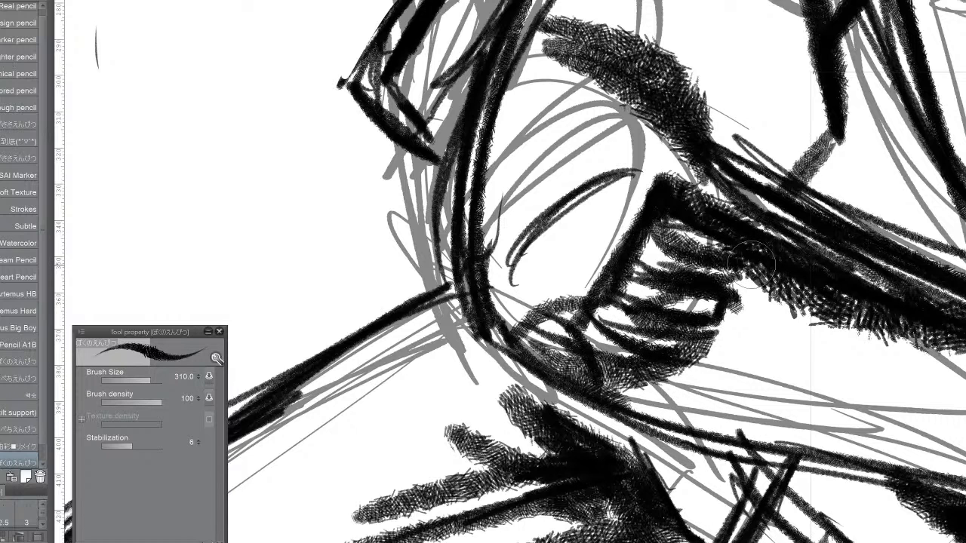
Step: Darken the curved lower line of the chest and add short vertical strokes at its back end
mouse_move(509, 260)
left_mouse_down()
mouse_move(483, 291)
mouse_move(642, 199)
left_mouse_up()
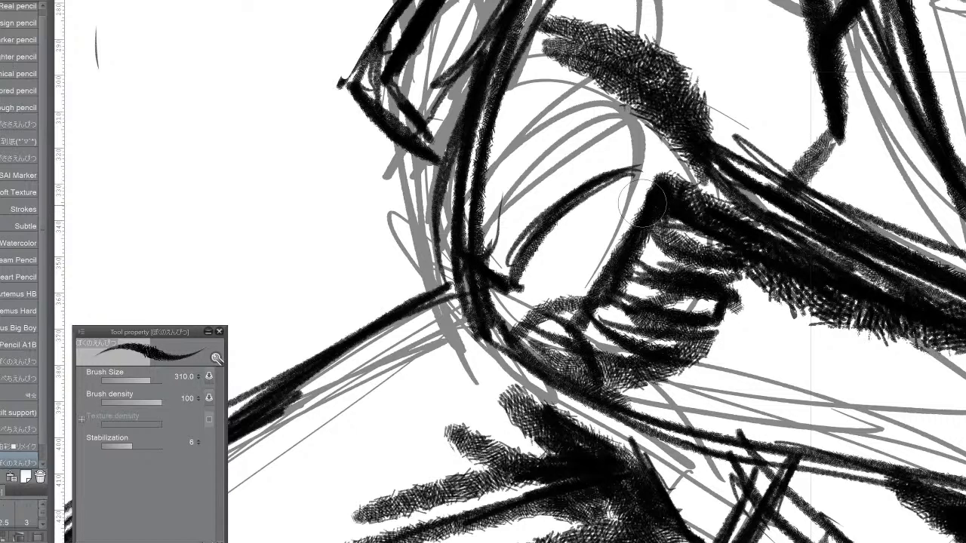
mouse_move(627, 177)
left_mouse_down()
mouse_move(637, 133)
mouse_move(636, 168)
left_mouse_up()
left_click_drag(619, 92, 625, 154)
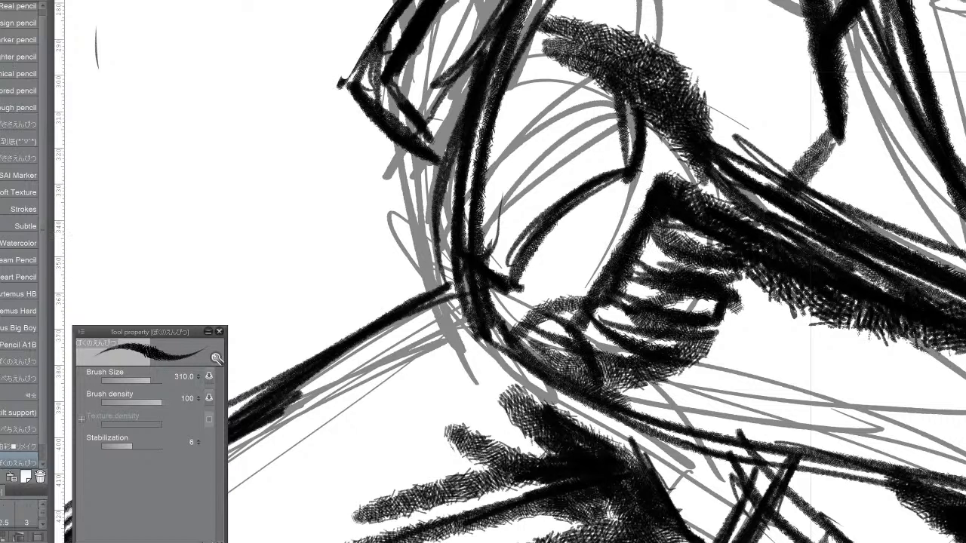
Step: Add a split to the forelock and draw curled hair tips beside the temple and behind the head
left_click_drag(680, 34, 731, 521)
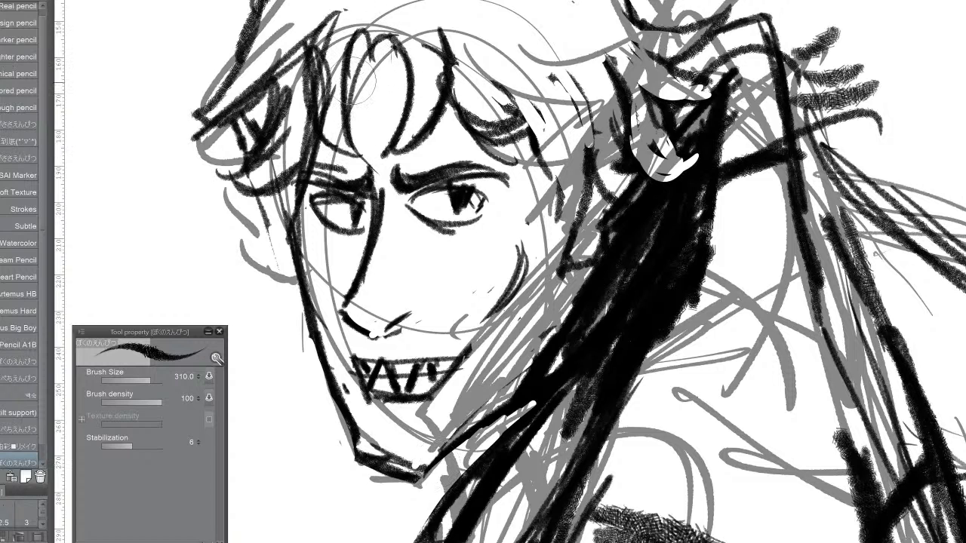
left_click_drag(301, 58, 309, 128)
mouse_move(299, 34)
left_mouse_down()
mouse_move(173, 104)
mouse_move(189, 90)
mouse_move(189, 82)
mouse_move(174, 99)
mouse_move(175, 68)
mouse_move(198, 144)
mouse_move(298, 113)
mouse_move(214, 143)
mouse_move(261, 192)
left_mouse_up()
left_click_drag(728, 11, 699, 3)
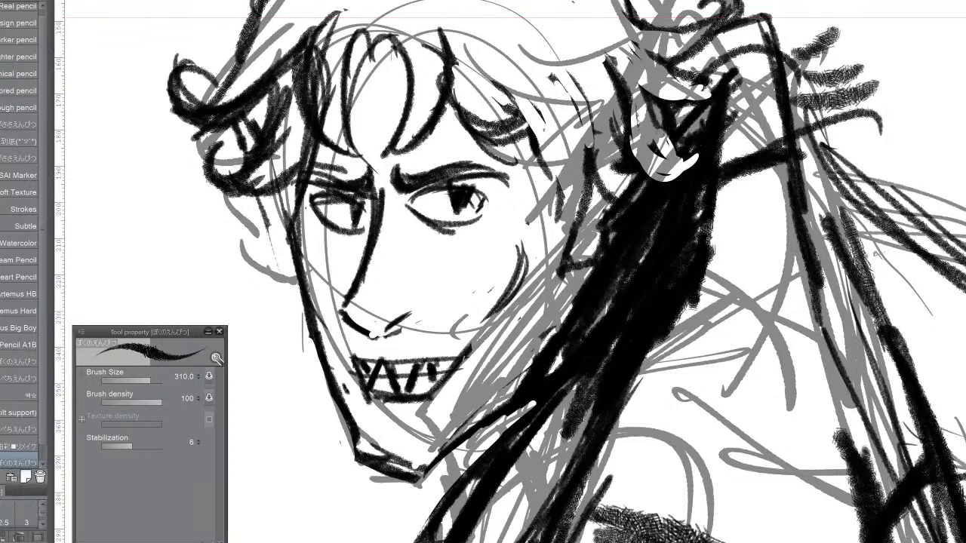
Step: Draw an extra flicked curl at the back of the head and reinforce the hair outline around it
left_click_drag(664, 430, 815, 542)
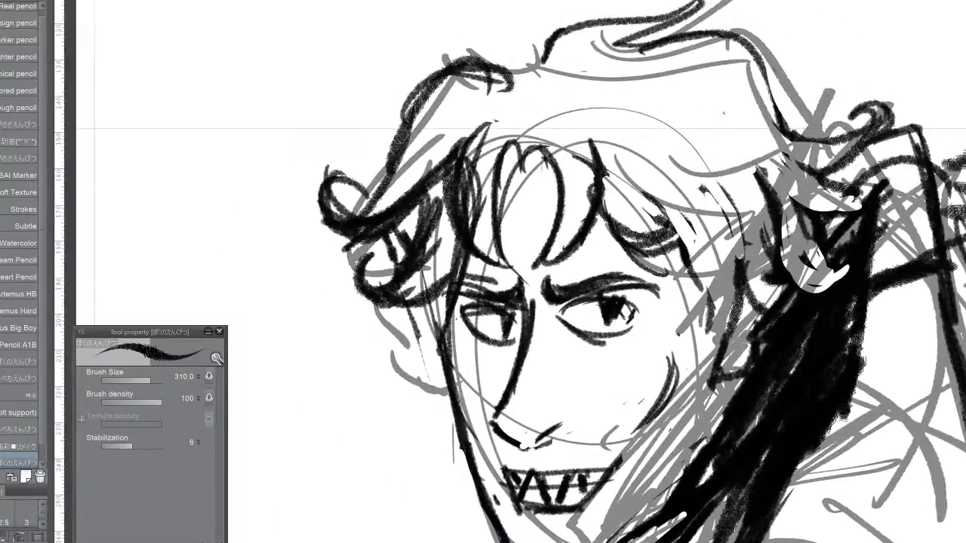
left_click_drag(528, 226, 491, 313)
mouse_move(699, 125)
left_mouse_down()
mouse_move(736, 192)
mouse_move(789, 178)
left_mouse_up()
mouse_move(706, 151)
left_mouse_down()
mouse_move(785, 166)
mouse_move(747, 249)
left_mouse_up()
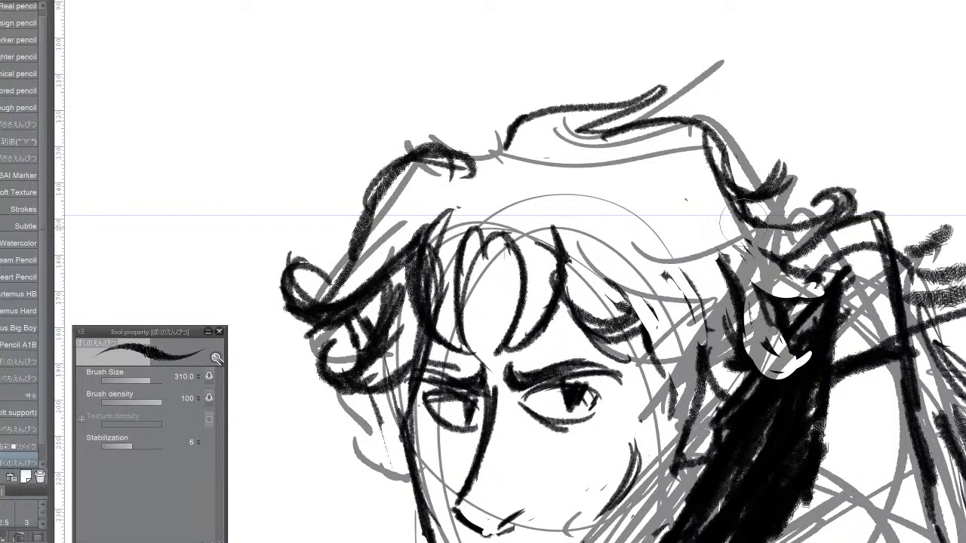
left_click_drag(725, 177, 766, 223)
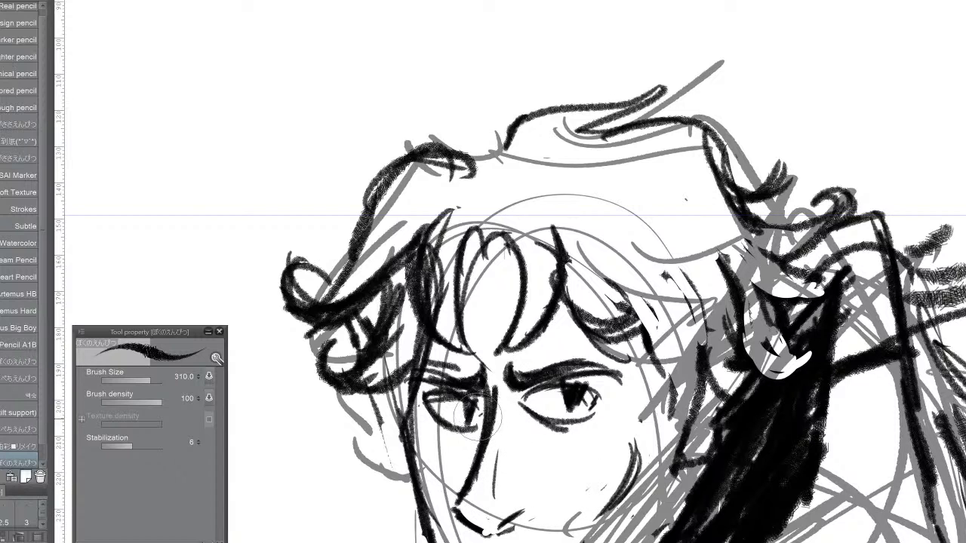
Step: Add shadow lines under the eyes and beside the nose bridge, and small wrinkle marks at the eye corners
left_click_drag(469, 428, 447, 444)
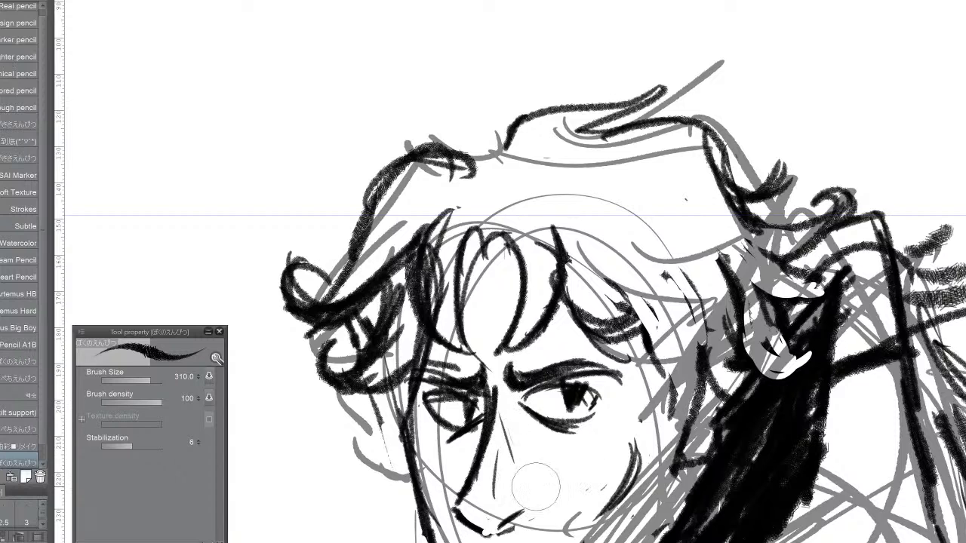
left_click_drag(529, 472, 500, 385)
mouse_move(597, 419)
left_mouse_down()
mouse_move(599, 449)
mouse_move(610, 411)
left_mouse_up()
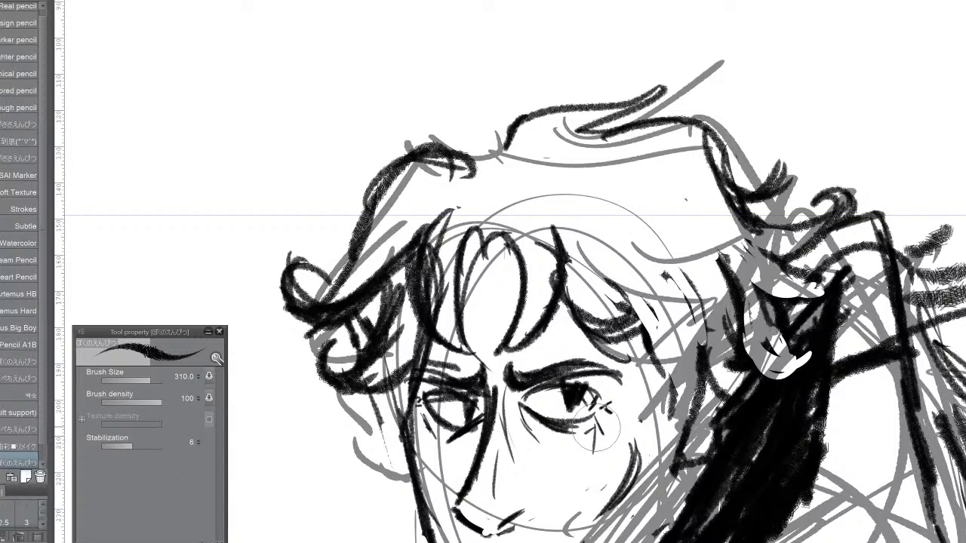
left_click_drag(600, 428, 588, 446)
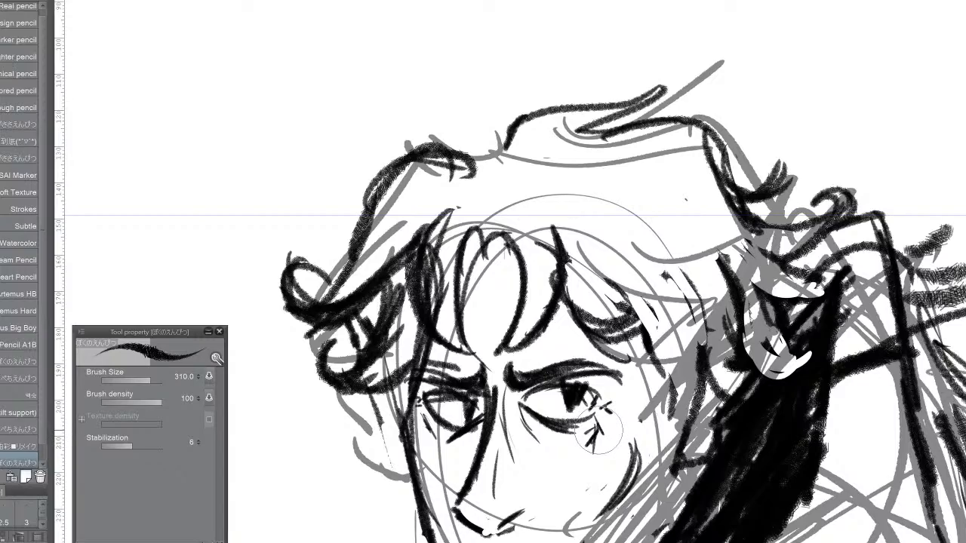
Step: Draw a stack of curved rib lines across the chest, from the lower chest line up to the armpit
left_click_drag(598, 483, 563, 40)
mouse_move(562, 377)
left_mouse_down()
mouse_move(499, 194)
mouse_move(438, 417)
mouse_move(463, 418)
mouse_move(476, 306)
left_mouse_up()
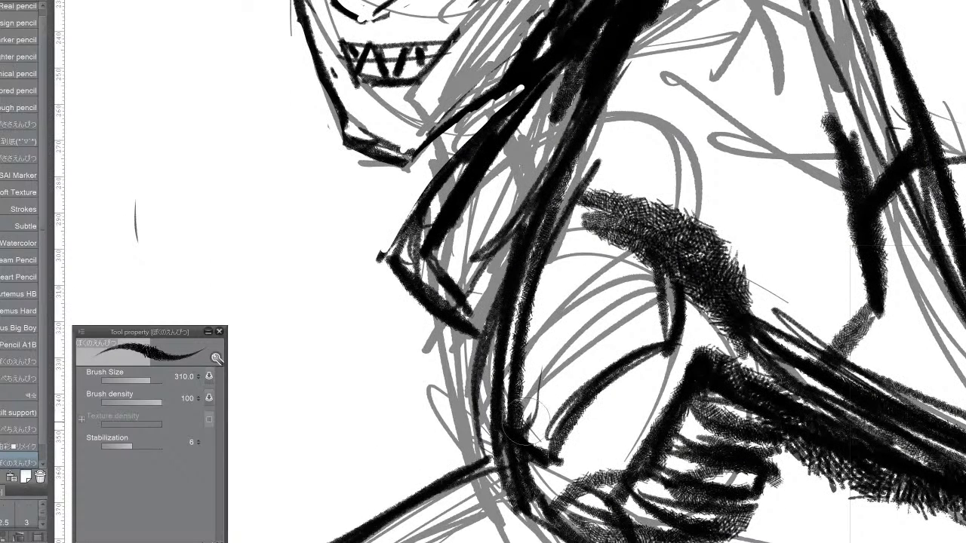
left_click_drag(527, 421, 604, 368)
left_click_drag(516, 390, 696, 302)
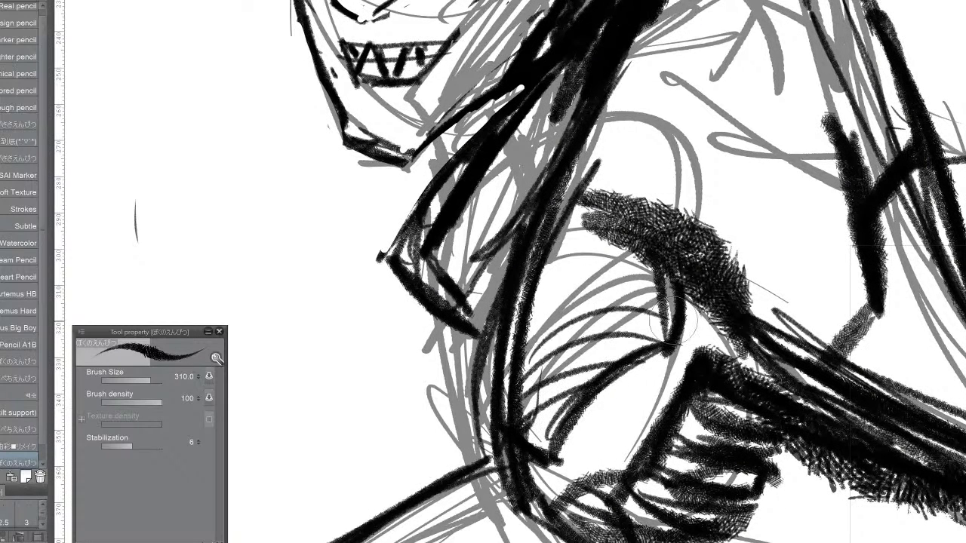
mouse_move(522, 347)
left_mouse_down()
mouse_move(662, 293)
mouse_move(657, 282)
left_mouse_up()
left_click_drag(537, 321, 650, 240)
left_click_drag(540, 264, 643, 224)
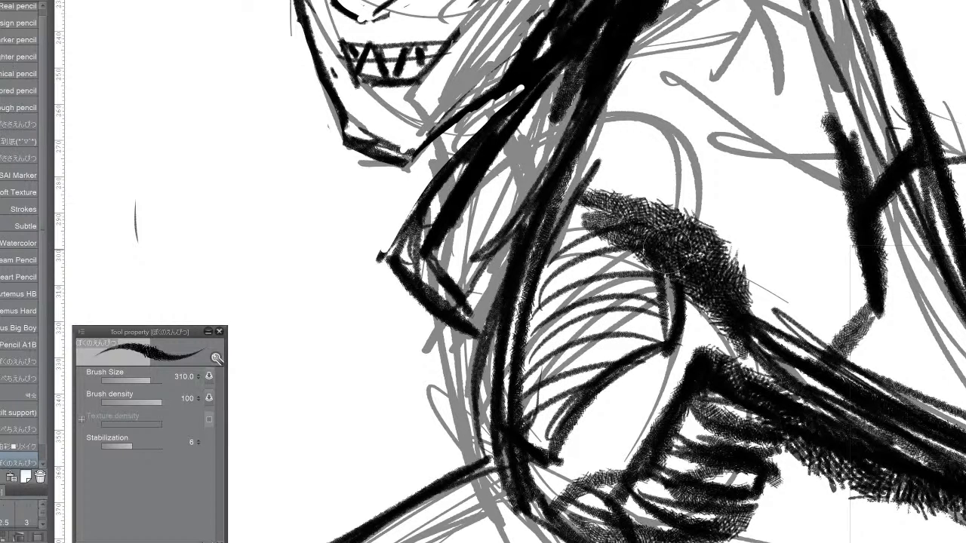
Step: Hide the grey rough sketch so only the black pencil drawing remains on the chest and face
left_click_drag(645, 263, 689, 228)
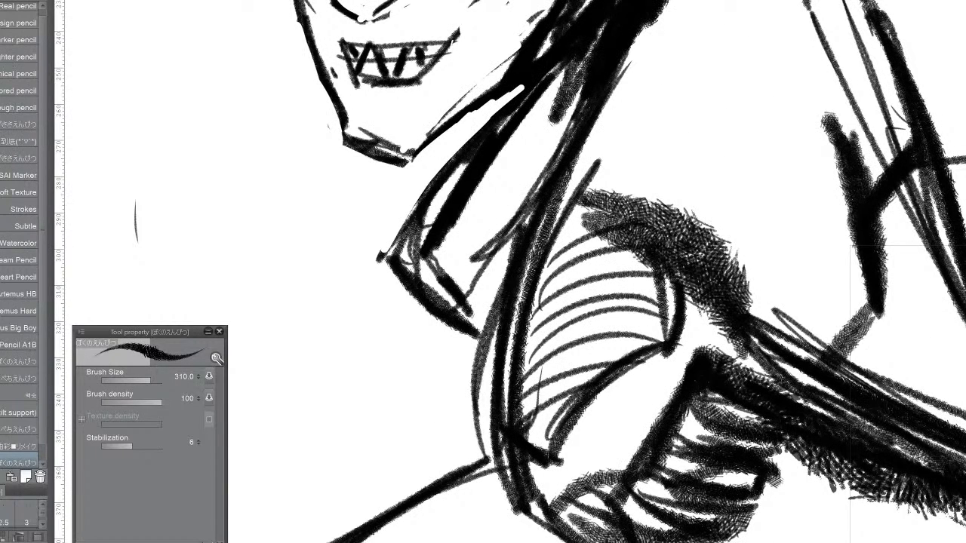
left_click_drag(574, 415, 737, 512)
left_click_drag(572, 258, 537, 504)
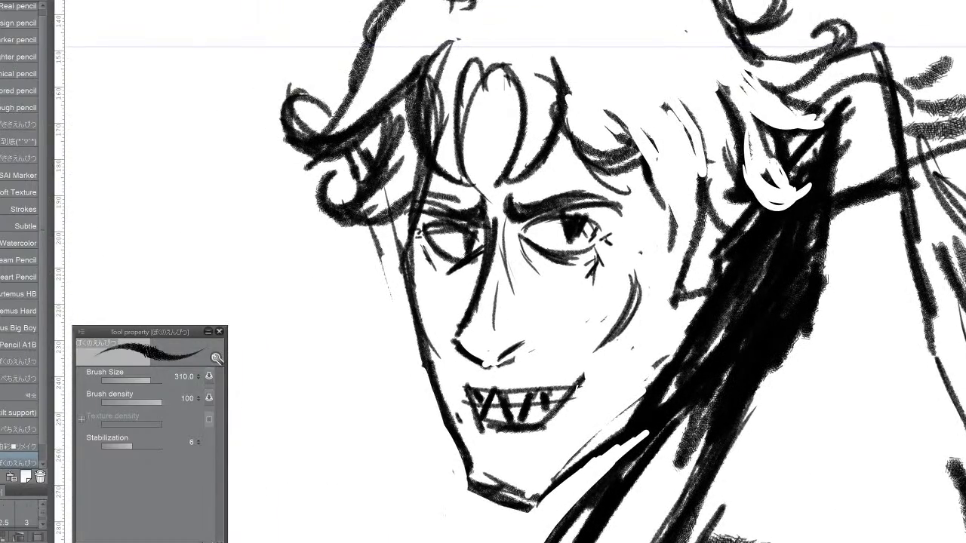
Step: Show the standing coated character's drawing with its clawed hand together with the crouching figure and its grey rough
scroll(550, 302, "down", 8)
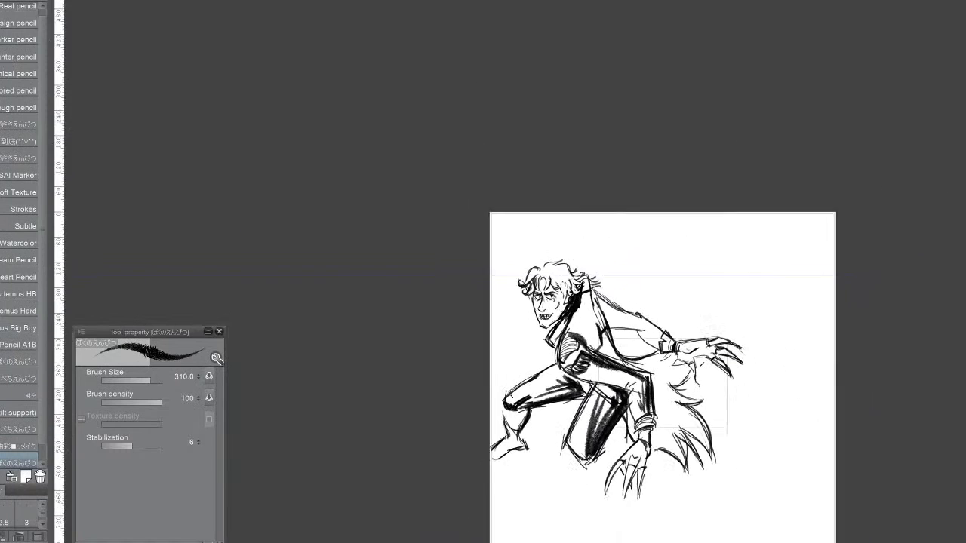
scroll(551, 305, "up", 1)
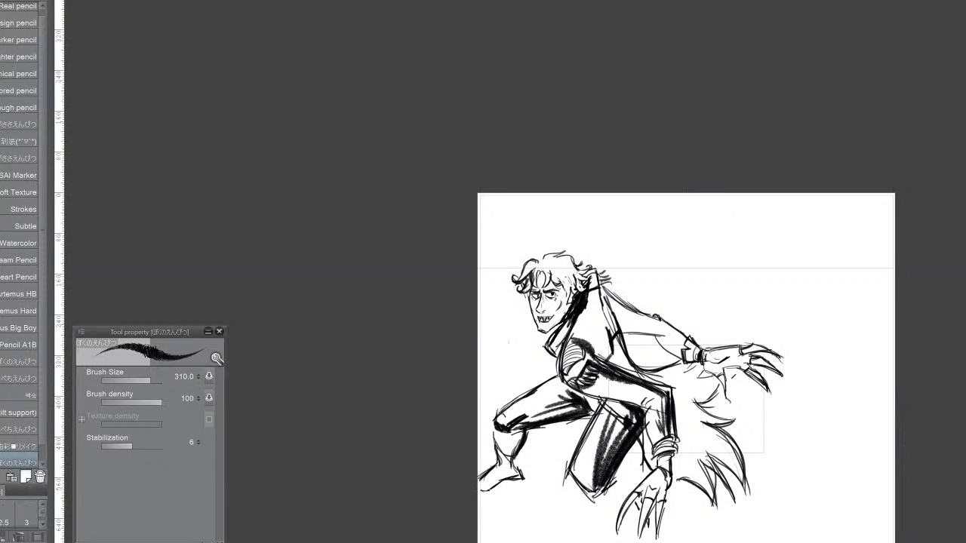
key("Delete")
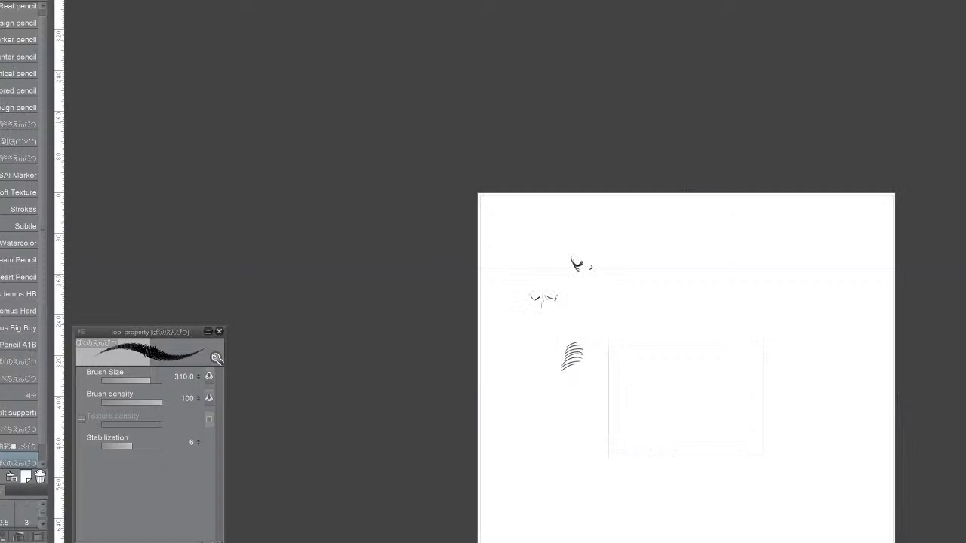
key("ctrl+z")
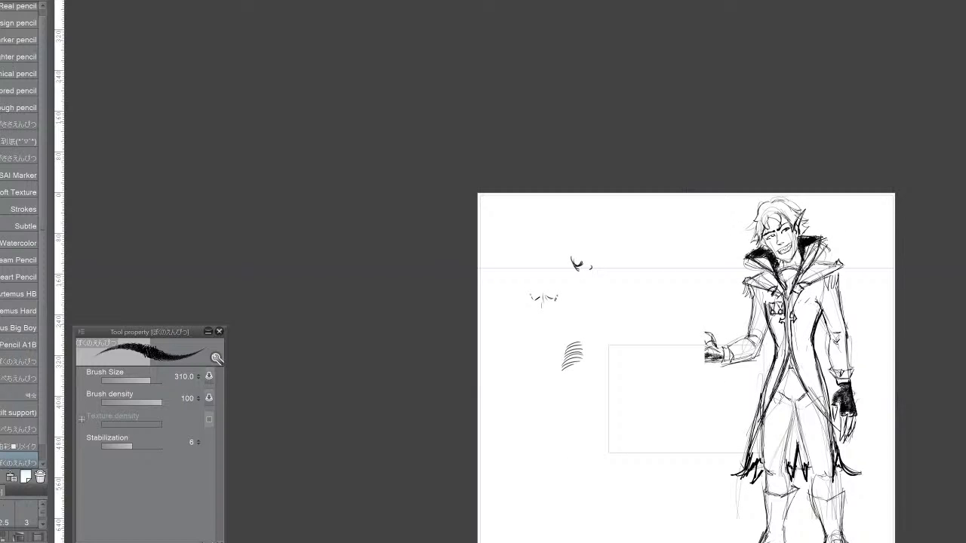
key("ctrl+z")
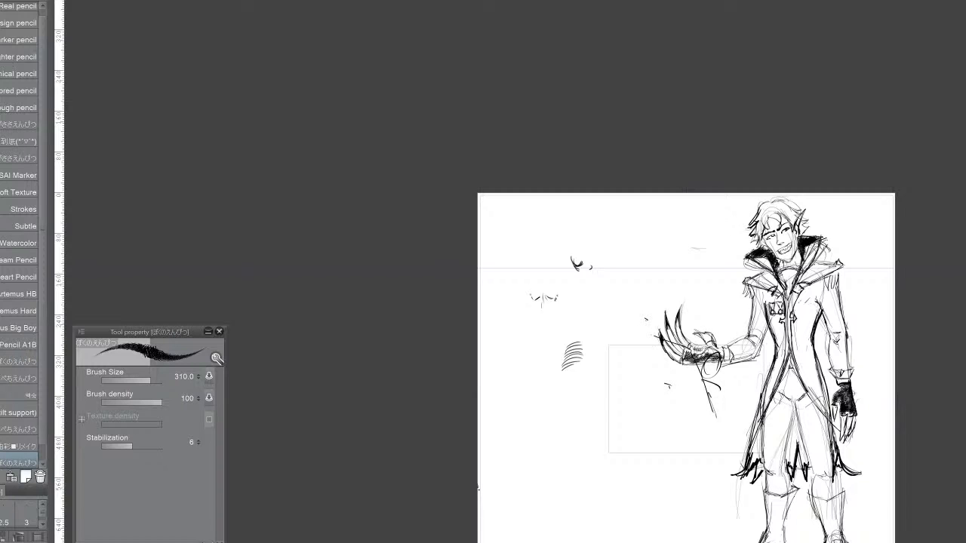
key("ctrl+z")
key("ctrl+z")
key("ctrl+z")
key("ctrl+z")
key("ctrl+y")
key("ctrl+y")
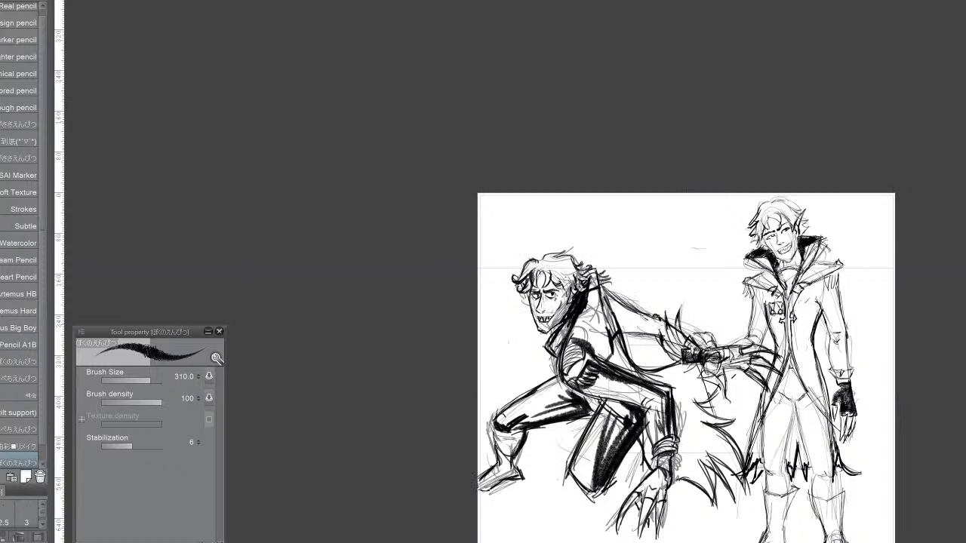
Step: Hide the grey rough, the crouching figure's rib and eye shading, and the main drawing of the standing coated character
key("ctrl+z")
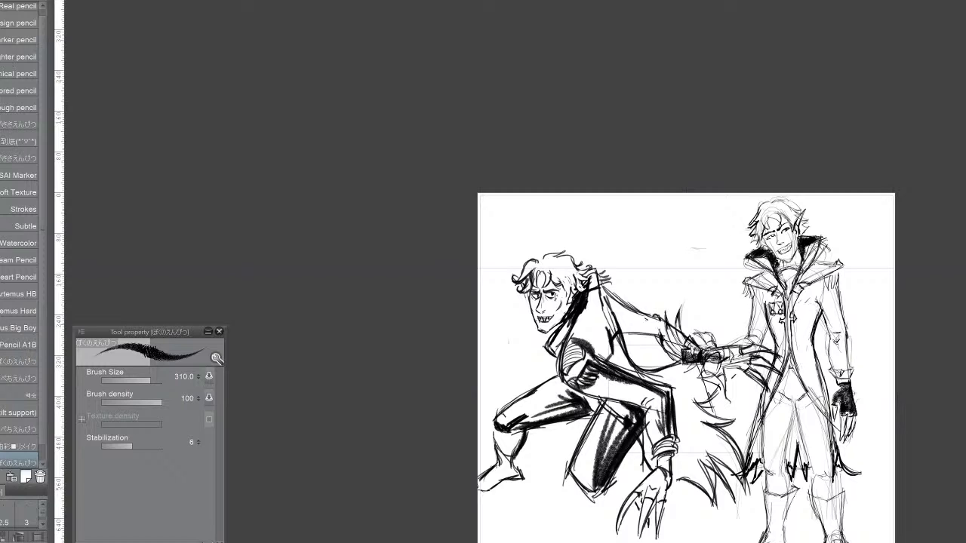
key("ctrl+z")
key("ctrl+z")
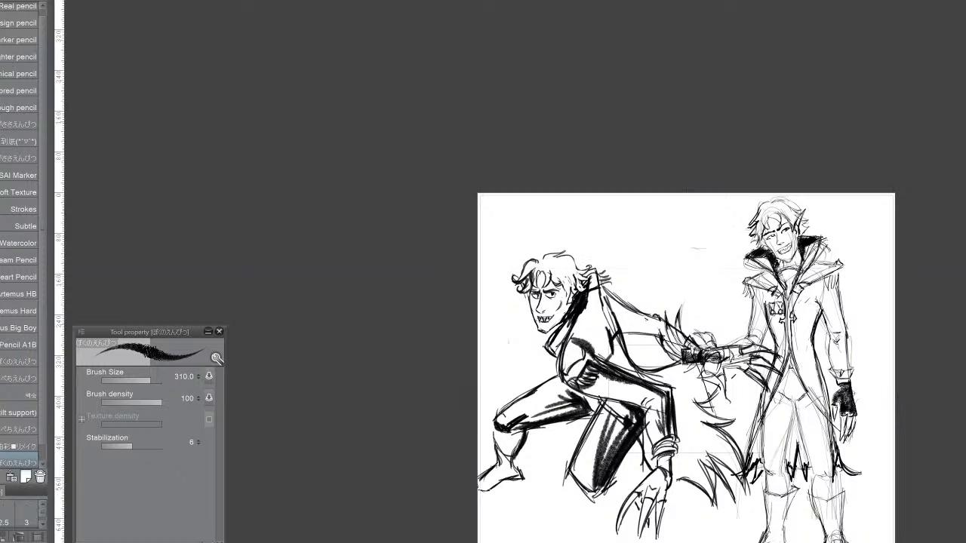
key("Delete")
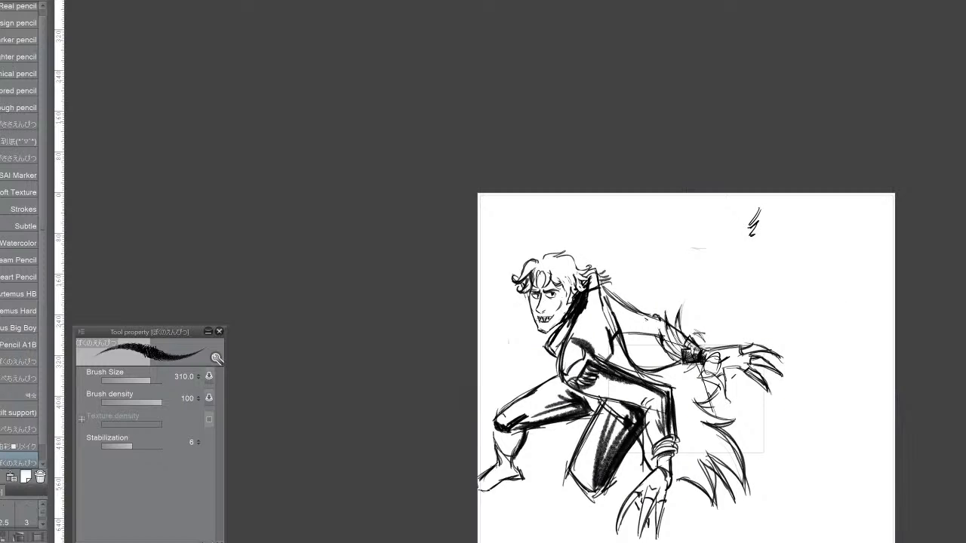
key("ctrl+z")
key("ctrl+y")
Step: Sketch a new head in the empty space beside the crouching figure, with a tapered face outline, curly side hair and neck lines
left_click_drag(809, 253, 809, 299)
mouse_move(810, 251)
left_mouse_down()
mouse_move(805, 292)
mouse_move(828, 329)
mouse_move(871, 280)
mouse_move(837, 320)
mouse_move(863, 259)
mouse_move(846, 243)
mouse_move(848, 290)
left_mouse_up()
mouse_move(850, 240)
left_mouse_down()
mouse_move(856, 293)
mouse_move(842, 288)
left_mouse_up()
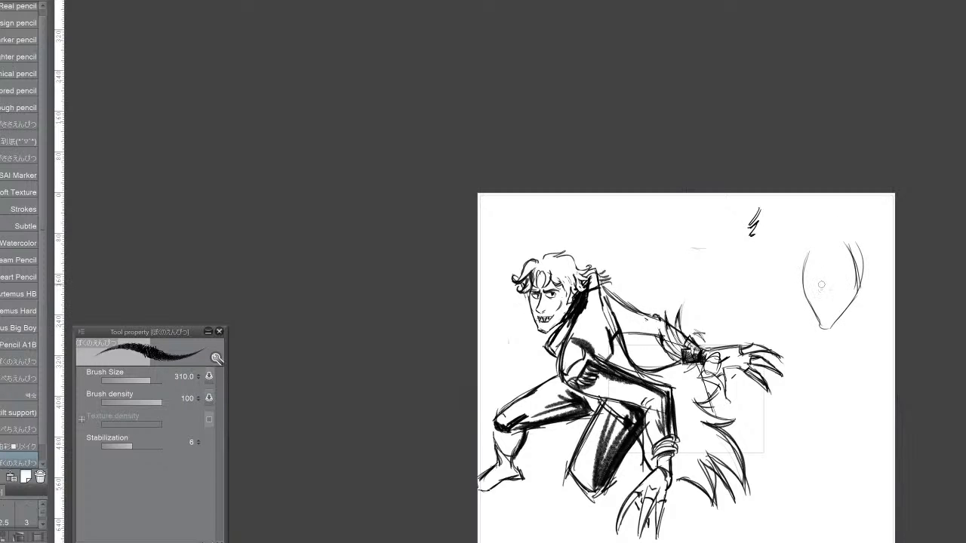
mouse_move(816, 240)
left_mouse_down()
mouse_move(797, 253)
mouse_move(795, 234)
mouse_move(789, 246)
mouse_move(794, 287)
mouse_move(797, 251)
mouse_move(831, 229)
mouse_move(808, 250)
mouse_move(847, 230)
mouse_move(879, 253)
mouse_move(885, 235)
mouse_move(867, 266)
mouse_move(883, 280)
mouse_move(871, 302)
mouse_move(880, 291)
mouse_move(865, 287)
mouse_move(883, 286)
mouse_move(867, 292)
left_mouse_up()
mouse_move(894, 260)
left_mouse_down()
mouse_move(874, 284)
mouse_move(871, 272)
mouse_move(856, 368)
left_mouse_up()
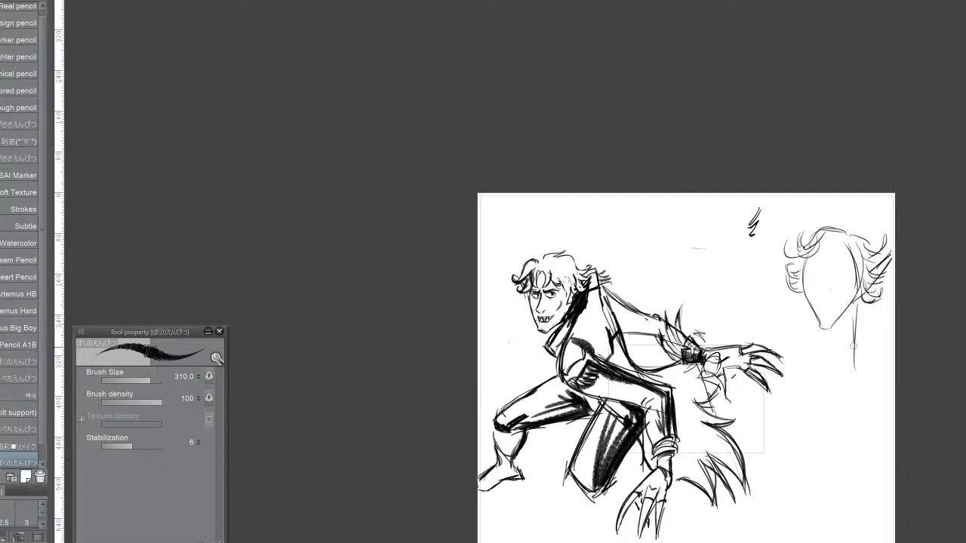
left_click_drag(859, 315, 867, 355)
mouse_move(829, 330)
left_mouse_down()
mouse_move(810, 350)
mouse_move(828, 361)
mouse_move(865, 334)
left_mouse_up()
Step: Sketch slanted frowning brows and a wide curved mouth line on the new head
scroll(549, 306, "up", 5)
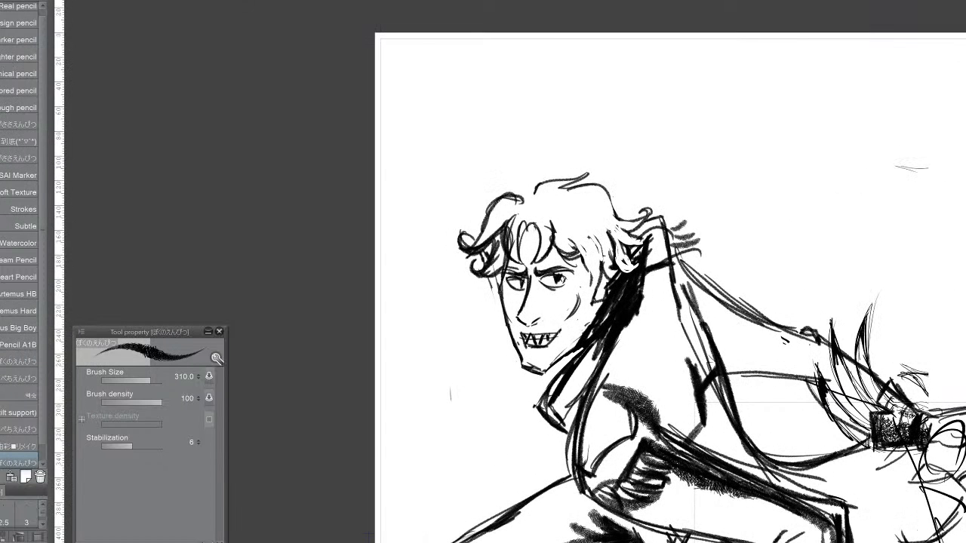
mouse_move(906, 264)
left_mouse_down()
mouse_move(188, 237)
mouse_move(204, 262)
left_mouse_up()
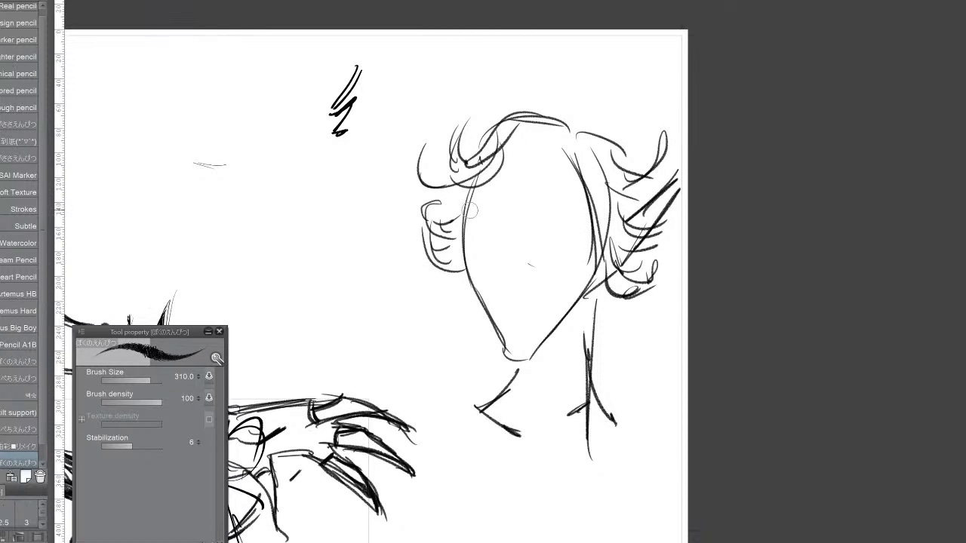
mouse_move(462, 207)
left_mouse_down()
mouse_move(494, 221)
mouse_move(490, 209)
mouse_move(579, 201)
left_mouse_up()
left_click_drag(484, 210, 540, 212)
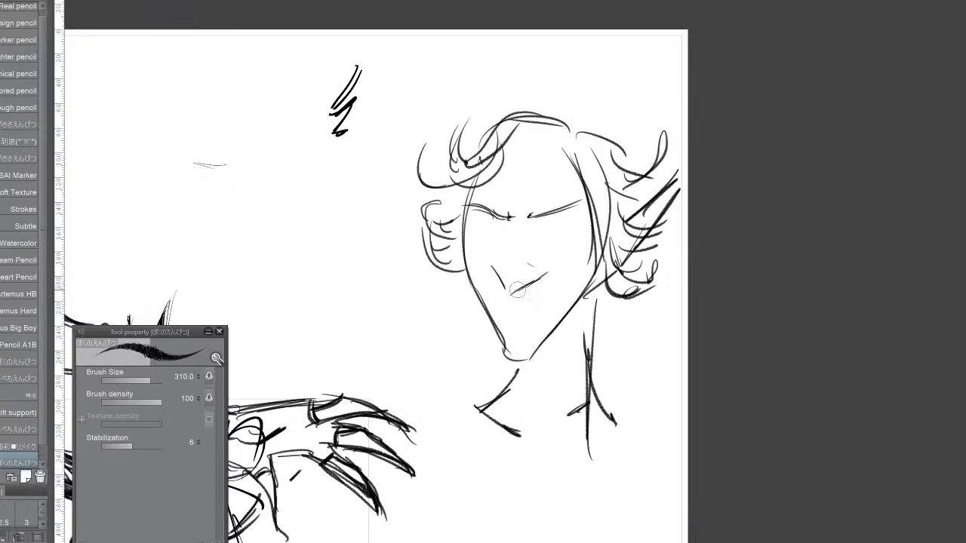
mouse_move(484, 287)
left_mouse_down()
mouse_move(563, 295)
mouse_move(513, 281)
mouse_move(492, 280)
mouse_move(553, 290)
mouse_move(484, 279)
mouse_move(553, 296)
left_mouse_up()
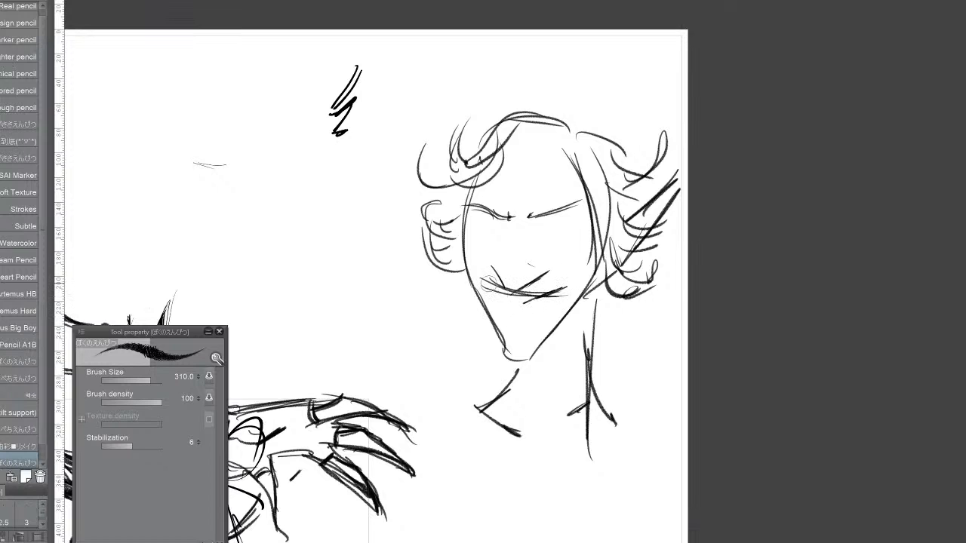
Step: Build up the open grin with dark corners and jagged teeth, and add the nose bridge and nostrils
left_click_drag(480, 274, 502, 308)
mouse_move(483, 277)
left_mouse_down()
mouse_move(538, 320)
mouse_move(572, 283)
left_mouse_up()
mouse_move(522, 322)
left_mouse_down()
mouse_move(571, 281)
mouse_move(533, 311)
left_mouse_up()
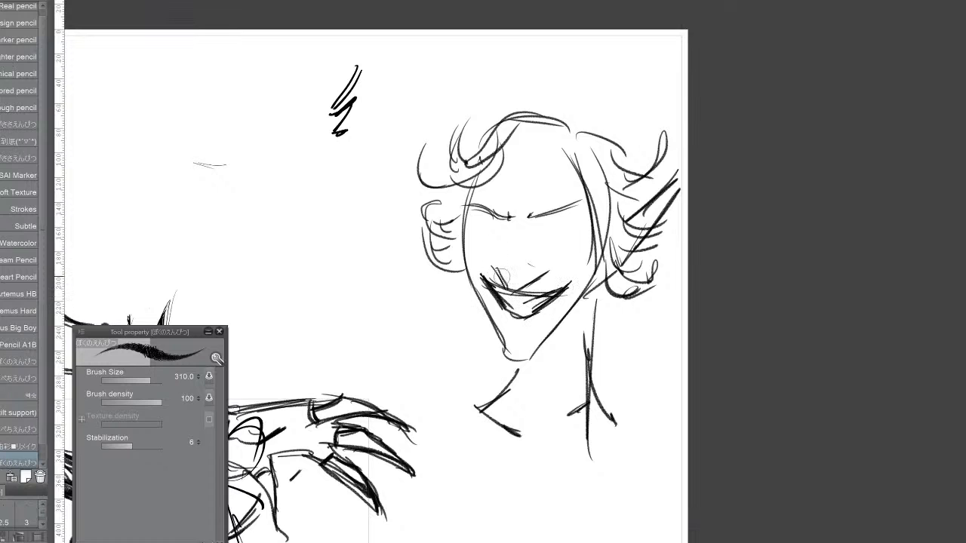
mouse_move(501, 283)
left_mouse_down()
mouse_move(516, 280)
mouse_move(533, 271)
mouse_move(520, 283)
mouse_move(545, 270)
left_mouse_up()
left_click_drag(521, 289, 548, 264)
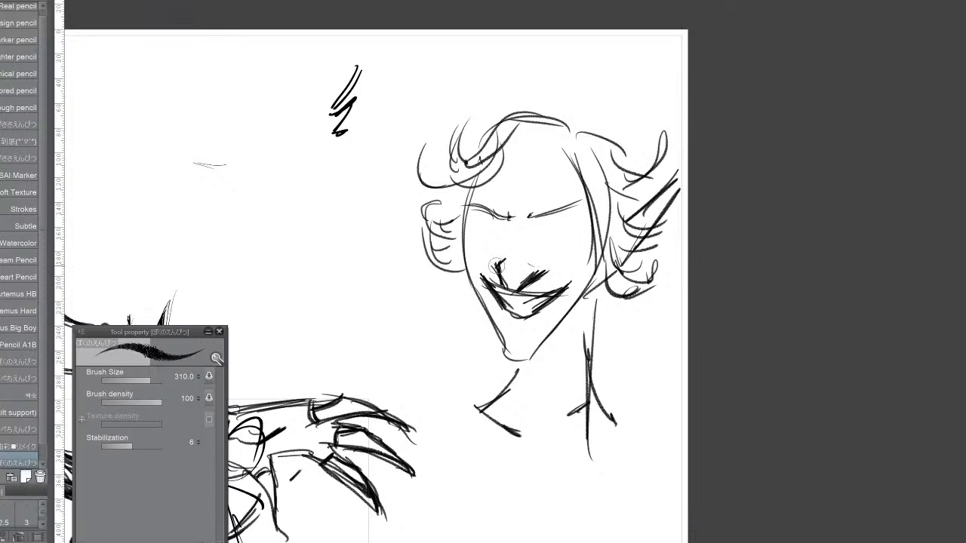
mouse_move(505, 269)
left_mouse_down()
mouse_move(515, 223)
mouse_move(503, 279)
left_mouse_up()
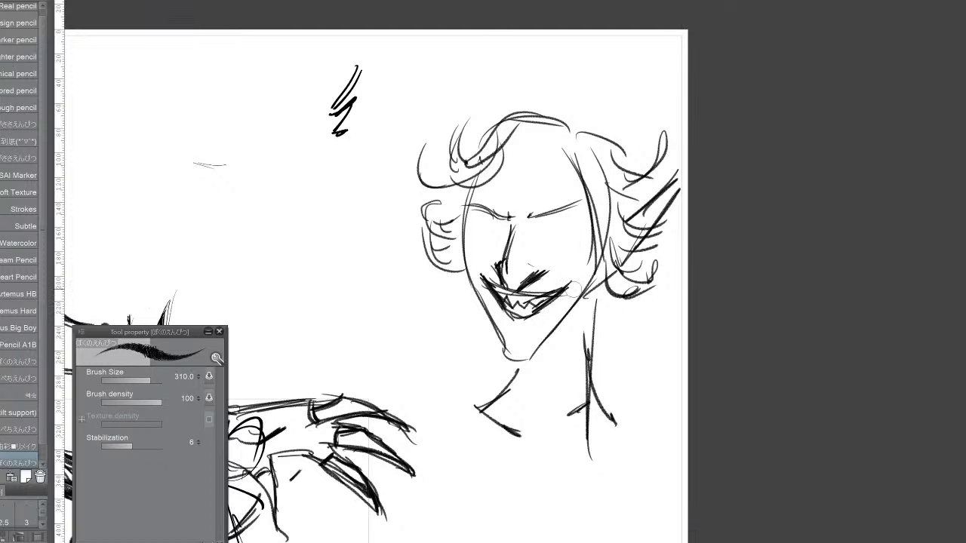
Step: Erase the teeth and the overlapping lines between the nose and the upper edge of the grin
scroll(553, 291, "up", 4)
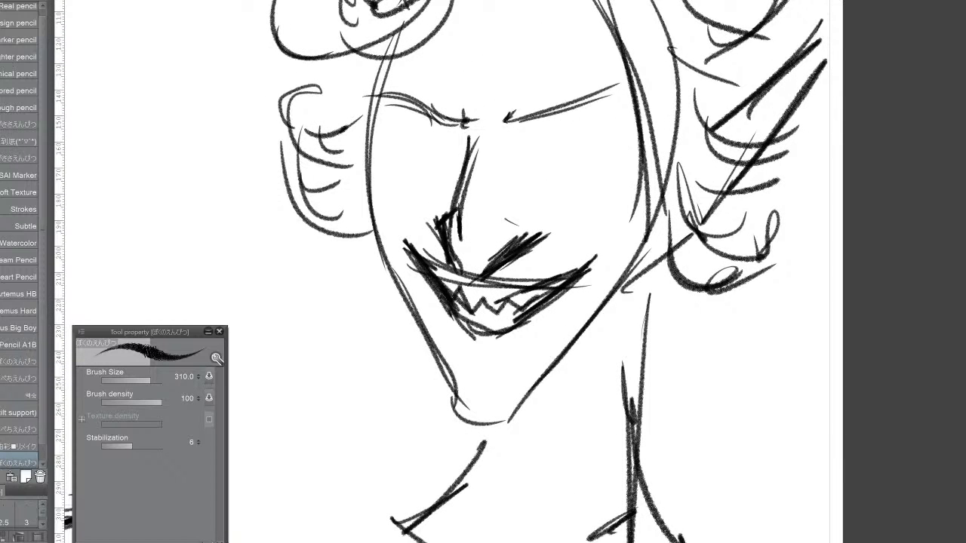
key("e")
mouse_move(467, 290)
left_mouse_down()
mouse_move(442, 277)
mouse_move(454, 291)
mouse_move(464, 259)
mouse_move(456, 309)
mouse_move(437, 278)
mouse_move(451, 296)
mouse_move(433, 289)
mouse_move(465, 295)
mouse_move(431, 269)
mouse_move(474, 309)
mouse_move(489, 316)
mouse_move(502, 306)
mouse_move(523, 325)
mouse_move(507, 317)
mouse_move(510, 305)
mouse_move(485, 305)
mouse_move(511, 298)
mouse_move(484, 303)
mouse_move(457, 272)
mouse_move(466, 260)
mouse_move(461, 283)
mouse_move(460, 242)
mouse_move(450, 237)
mouse_move(456, 255)
mouse_move(472, 252)
mouse_move(484, 264)
mouse_move(496, 249)
mouse_move(481, 265)
mouse_move(516, 241)
mouse_move(511, 265)
mouse_move(550, 230)
mouse_move(522, 239)
left_mouse_up()
left_click_drag(443, 227, 427, 225)
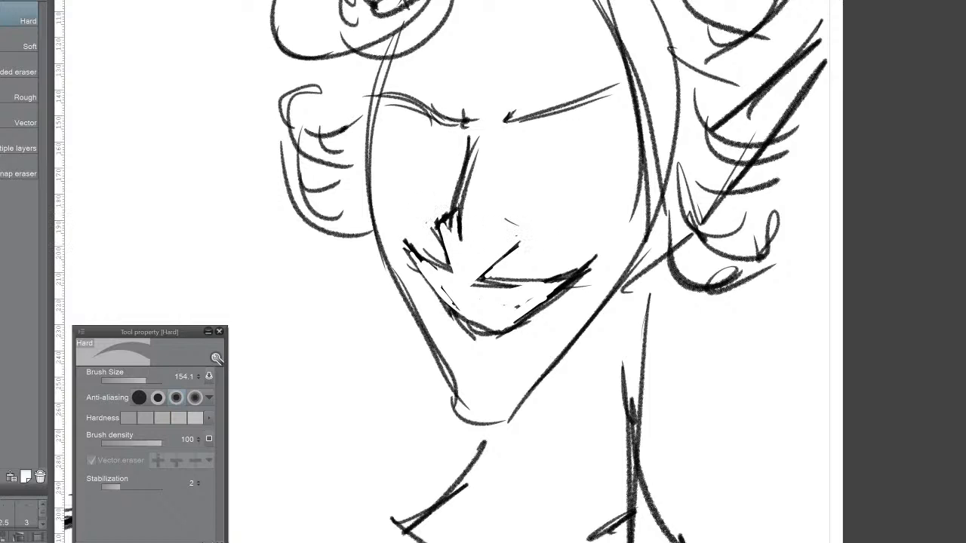
Step: Redraw the pointed nose tip and the near side of the grin with the darker pen
key("p")
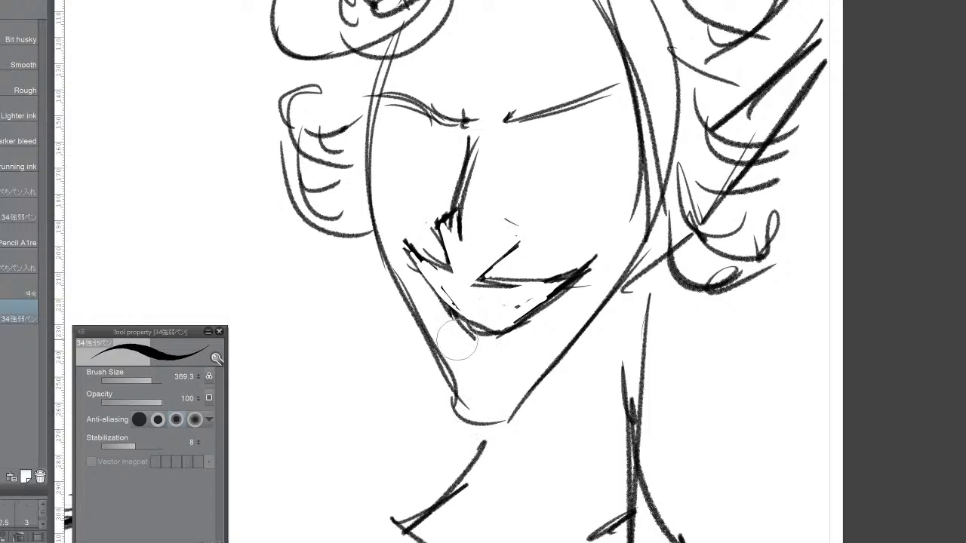
mouse_move(442, 225)
left_mouse_down()
mouse_move(460, 289)
mouse_move(529, 243)
mouse_move(512, 252)
mouse_move(518, 222)
left_mouse_up()
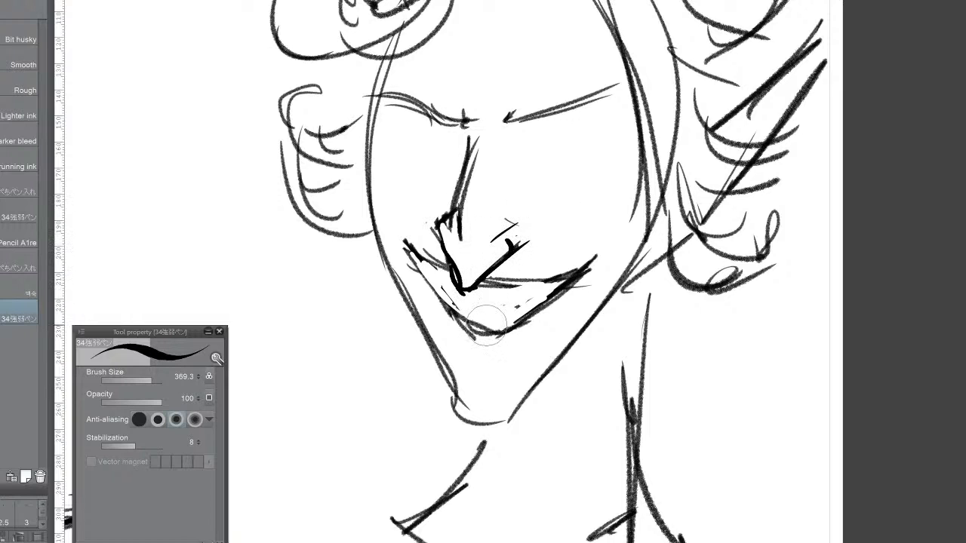
left_click_drag(403, 240, 475, 340)
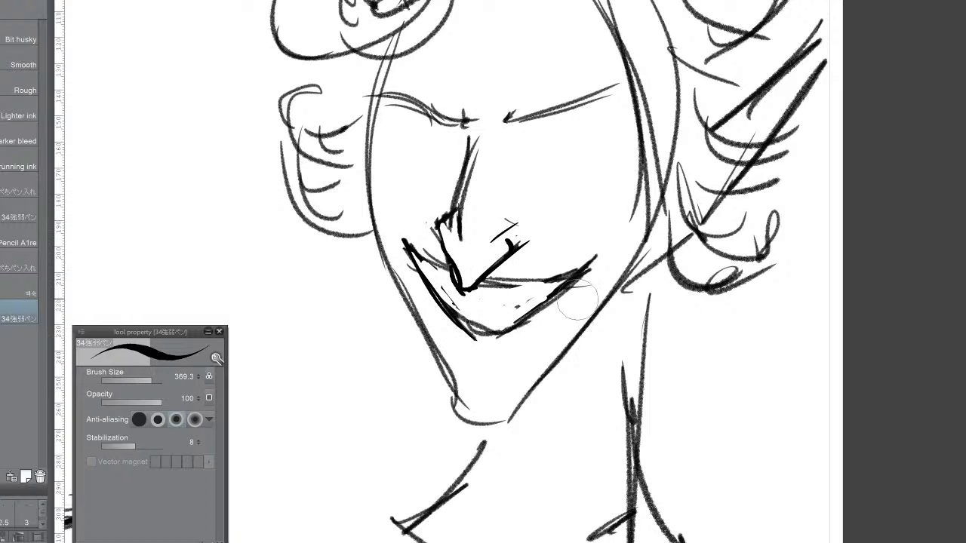
Step: Draw angular cheek folds running from both sides of the nose out to the corners of the grin
left_click_drag(521, 217, 603, 266)
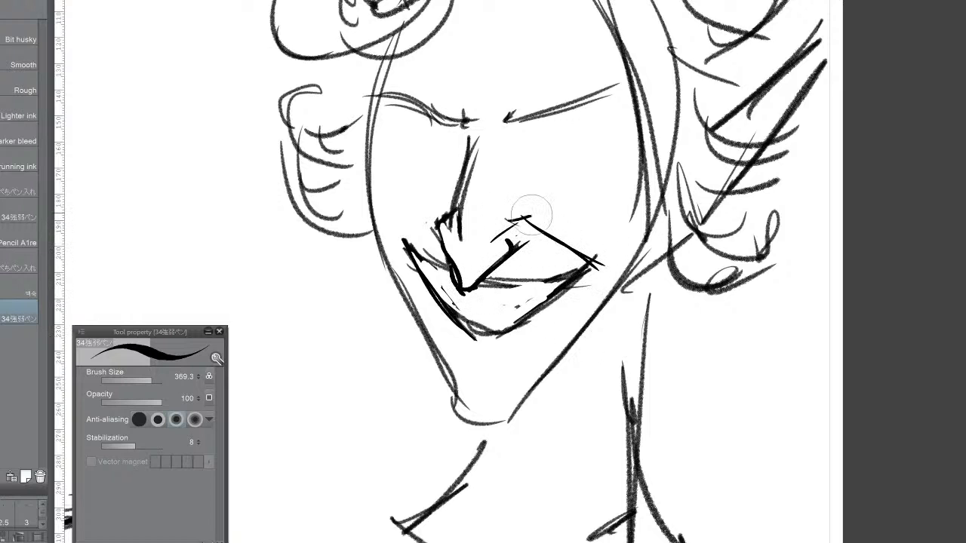
left_click_drag(529, 215, 615, 268)
mouse_move(442, 219)
left_mouse_down()
mouse_move(431, 198)
mouse_move(385, 243)
left_mouse_up()
left_click_drag(429, 198, 455, 220)
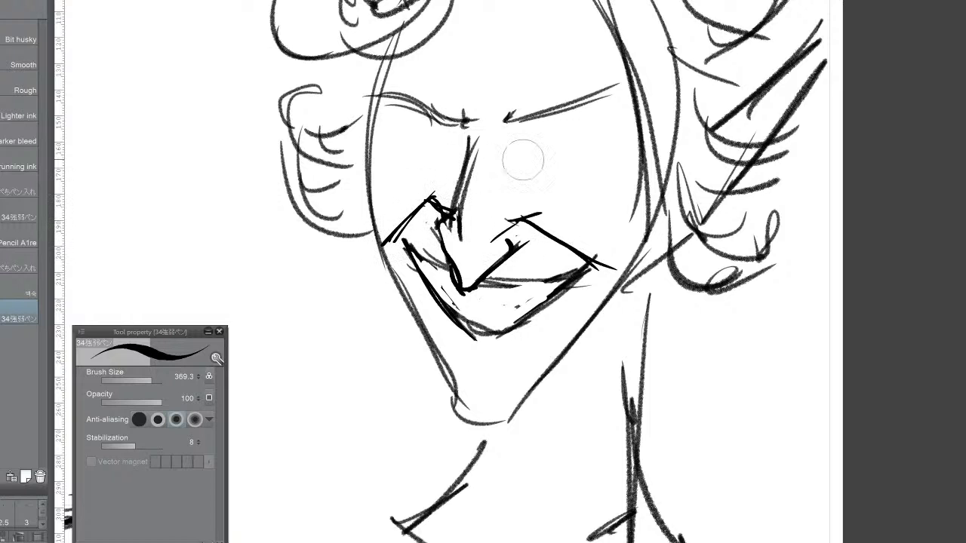
mouse_move(527, 213)
left_mouse_down()
mouse_move(615, 269)
mouse_move(601, 264)
left_mouse_up()
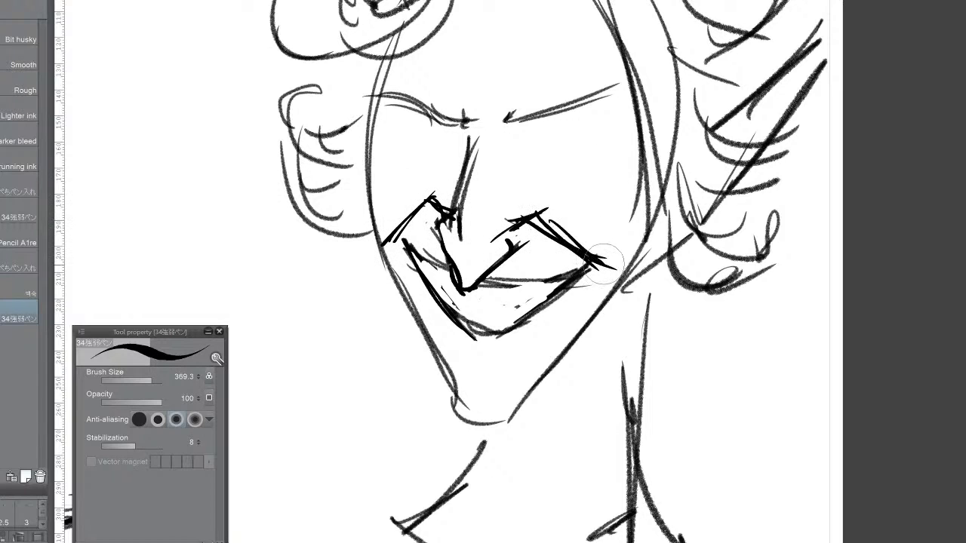
left_click_drag(521, 232, 513, 251)
Step: Thicken the lower curve of the grin from corner to corner with repeated heavy pen strokes
mouse_move(404, 240)
left_mouse_down()
mouse_move(440, 260)
mouse_move(418, 241)
mouse_move(543, 283)
mouse_move(489, 272)
mouse_move(567, 267)
mouse_move(470, 298)
mouse_move(406, 239)
mouse_move(483, 304)
left_mouse_up()
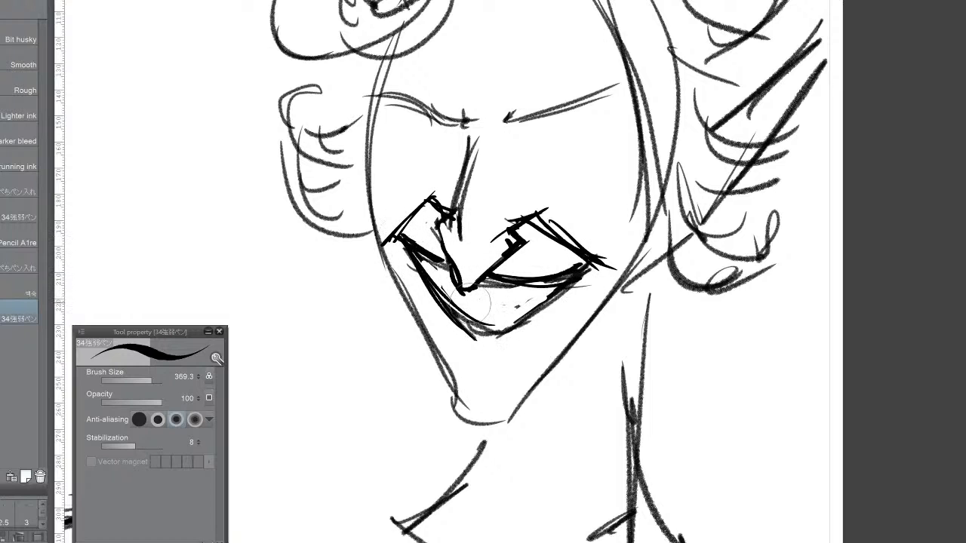
mouse_move(416, 257)
left_mouse_down()
mouse_move(461, 314)
mouse_move(498, 326)
left_mouse_up()
left_click_drag(431, 289, 521, 336)
mouse_move(552, 302)
left_mouse_down()
mouse_move(575, 295)
mouse_move(591, 271)
mouse_move(553, 308)
mouse_move(572, 300)
mouse_move(513, 329)
mouse_move(581, 279)
mouse_move(508, 331)
mouse_move(453, 309)
left_mouse_up()
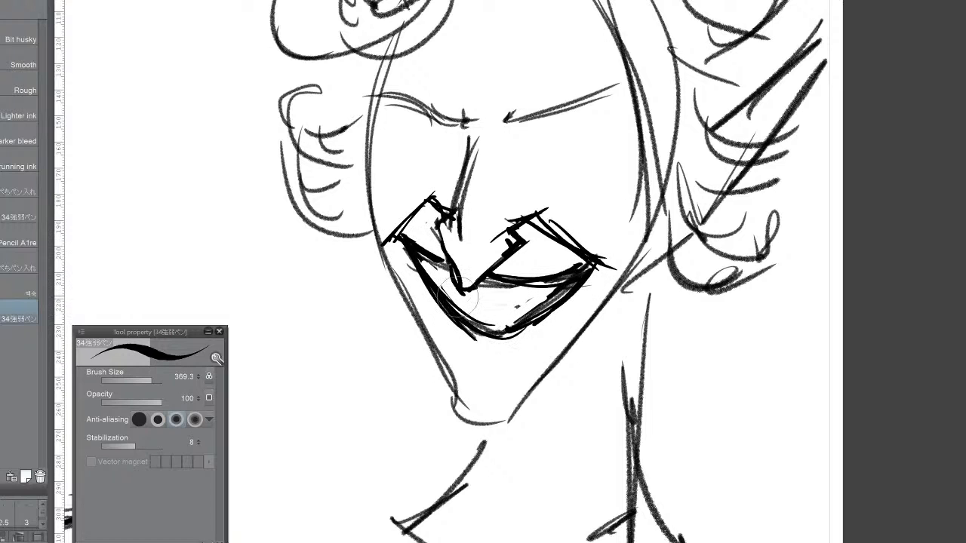
mouse_move(385, 234)
left_mouse_down()
mouse_move(434, 276)
mouse_move(471, 343)
left_mouse_up()
mouse_move(408, 264)
left_mouse_down()
mouse_move(489, 351)
mouse_move(466, 320)
mouse_move(575, 299)
mouse_move(498, 338)
left_mouse_up()
mouse_move(574, 281)
left_mouse_down()
mouse_move(453, 344)
mouse_move(468, 345)
left_mouse_up()
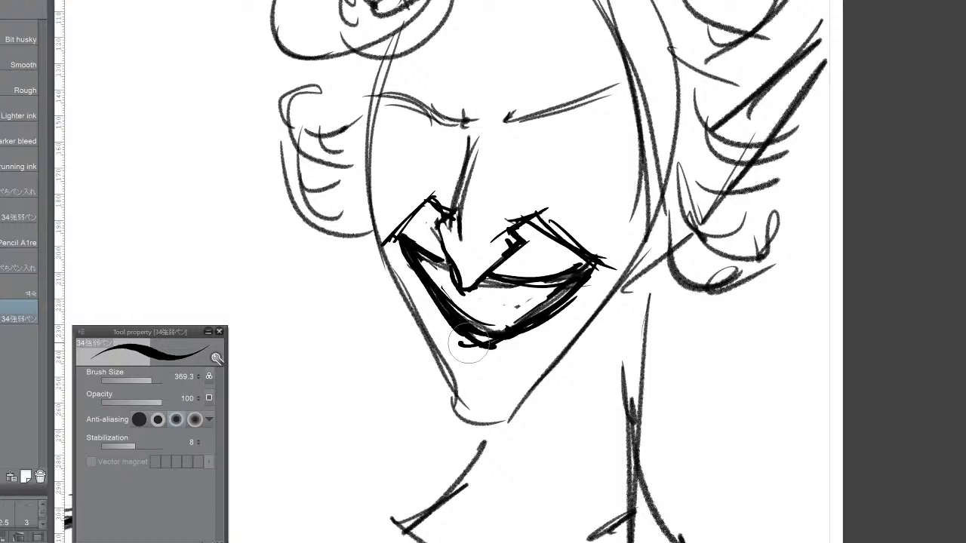
Step: Enlarge the hard eraser to size 2000 and erase the new face sketch
key("e")
left_click_drag(155, 375, 173, 377)
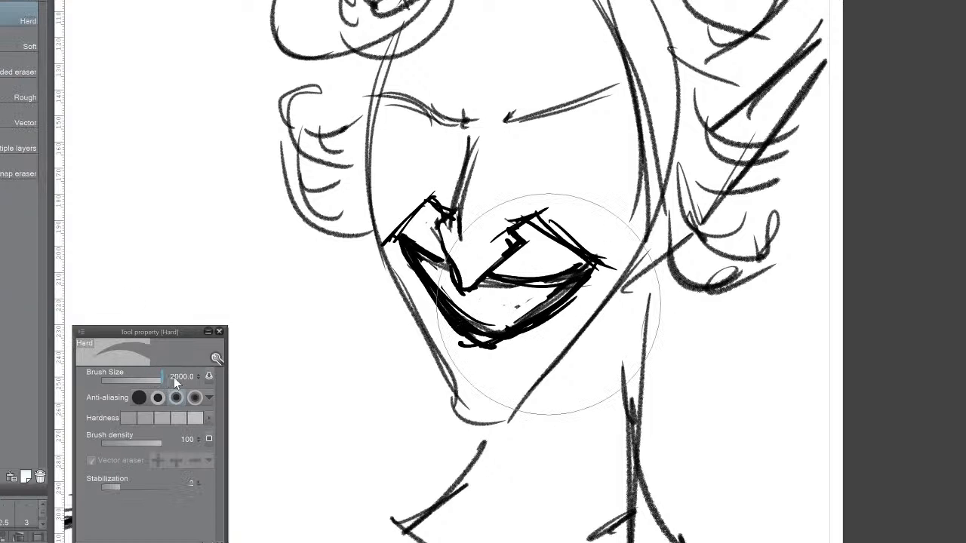
mouse_move(443, 309)
left_mouse_down()
mouse_move(523, 354)
mouse_move(566, 119)
mouse_move(284, 104)
mouse_move(394, 2)
mouse_move(760, 7)
mouse_move(619, 414)
mouse_move(627, 542)
left_mouse_up()
mouse_move(795, 293)
left_mouse_down()
mouse_move(621, 397)
mouse_move(738, 277)
mouse_move(454, 542)
mouse_move(426, 482)
mouse_move(458, 504)
left_mouse_up()
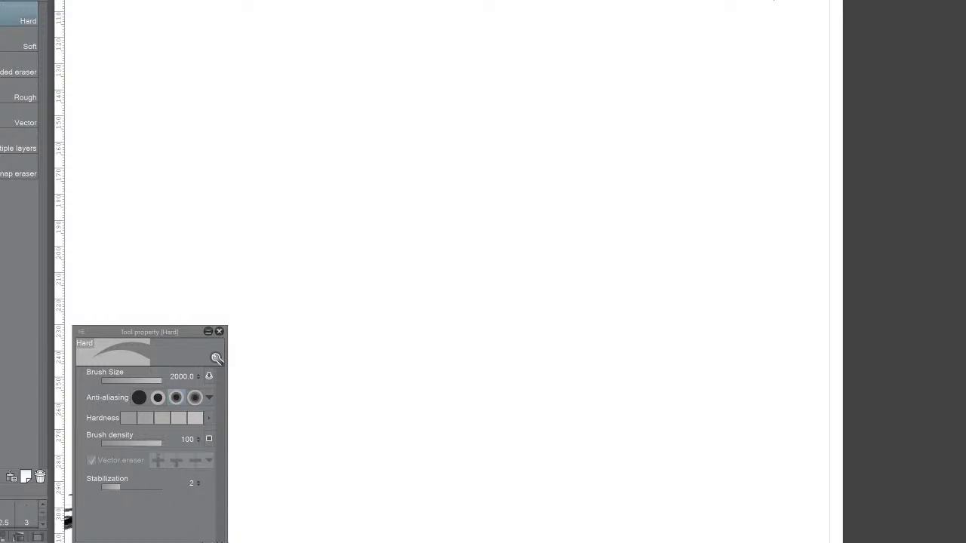
Step: Draw a fresh face outline with the pen, using long curved cheek lines that taper to a short flat chin
key("p")
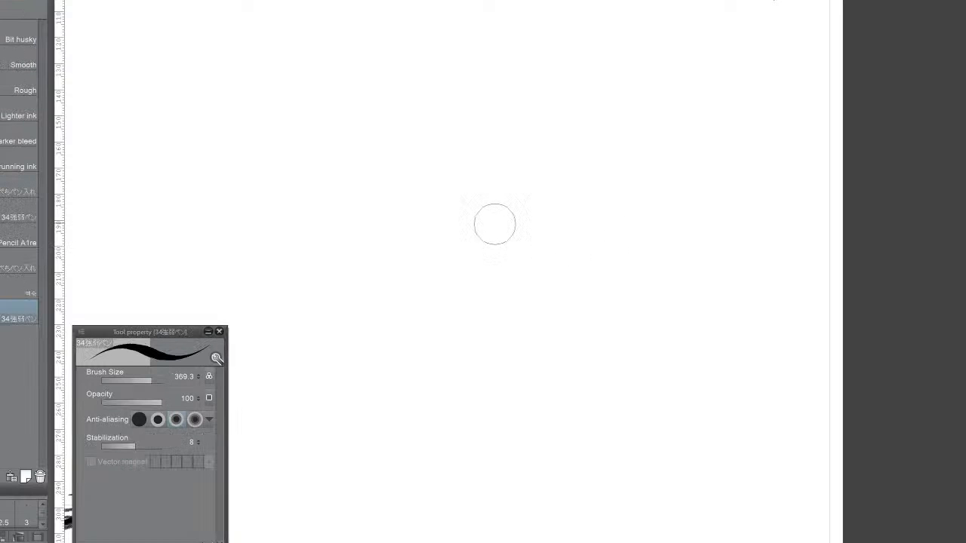
left_click_drag(483, 113, 485, 192)
mouse_move(481, 113)
left_mouse_down()
mouse_move(501, 298)
mouse_move(571, 413)
left_mouse_up()
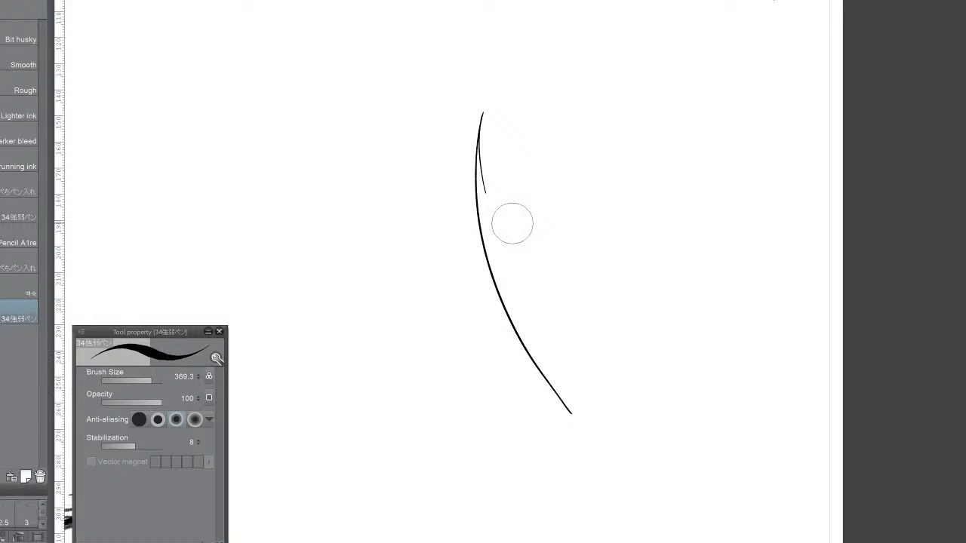
mouse_move(697, 61)
left_mouse_down()
mouse_move(731, 129)
mouse_move(694, 411)
left_mouse_up()
left_click_drag(726, 243, 694, 417)
mouse_move(573, 421)
left_mouse_down()
mouse_move(627, 473)
mouse_move(615, 461)
mouse_move(703, 443)
mouse_move(692, 452)
mouse_move(726, 367)
left_mouse_up()
left_click_drag(692, 451, 717, 179)
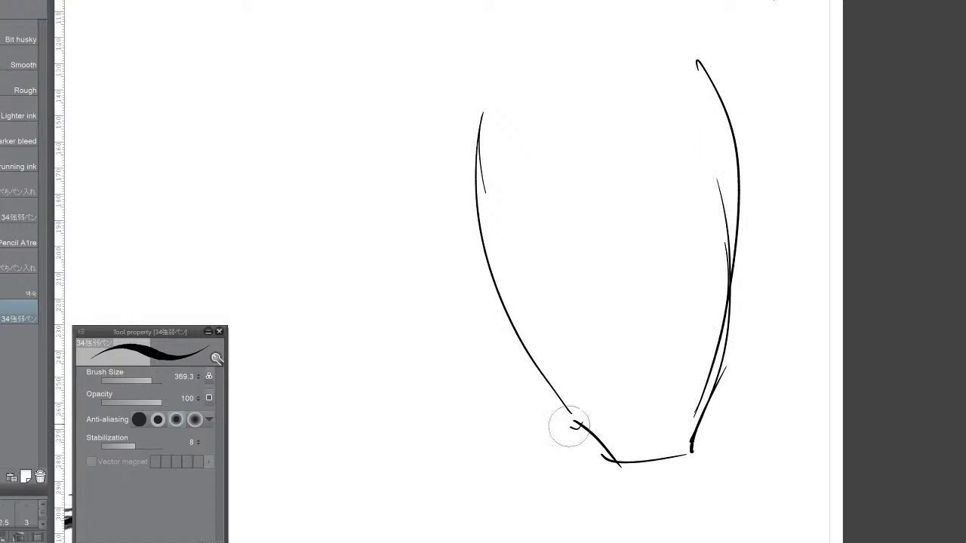
mouse_move(566, 425)
left_mouse_down()
mouse_move(502, 360)
mouse_move(470, 209)
left_mouse_up()
mouse_move(600, 453)
left_mouse_down()
mouse_move(543, 407)
mouse_move(458, 176)
left_mouse_up()
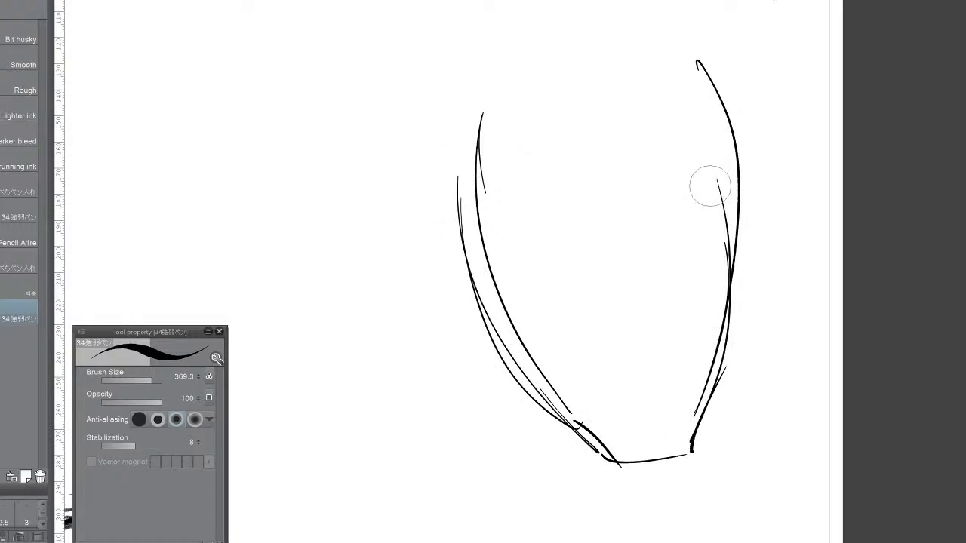
Step: Draw a long pointed ear sweeping up and back from the cheek, with doubled outer edges and a curved inner fold
left_click_drag(478, 268, 367, 137)
mouse_move(339, 89)
left_mouse_down()
mouse_move(427, 326)
mouse_move(467, 382)
left_mouse_up()
left_click_drag(420, 317, 509, 370)
left_click_drag(419, 314, 336, 126)
mouse_move(331, 115)
left_mouse_down()
mouse_move(399, 203)
mouse_move(461, 267)
left_mouse_up()
left_click_drag(429, 241, 492, 286)
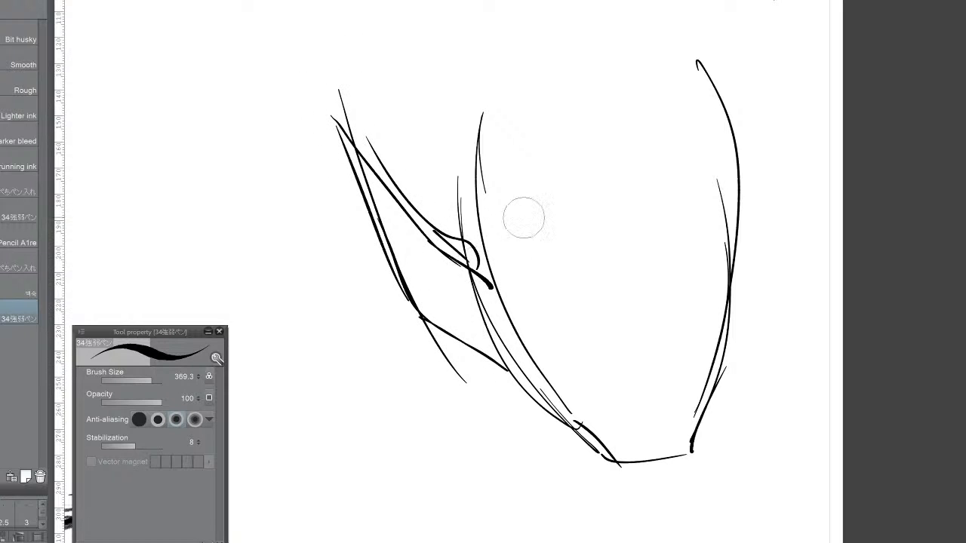
Step: Draw a curved hair lock falling over the forehead and arched brow lines above both eyes
left_click_drag(626, 79, 567, 147)
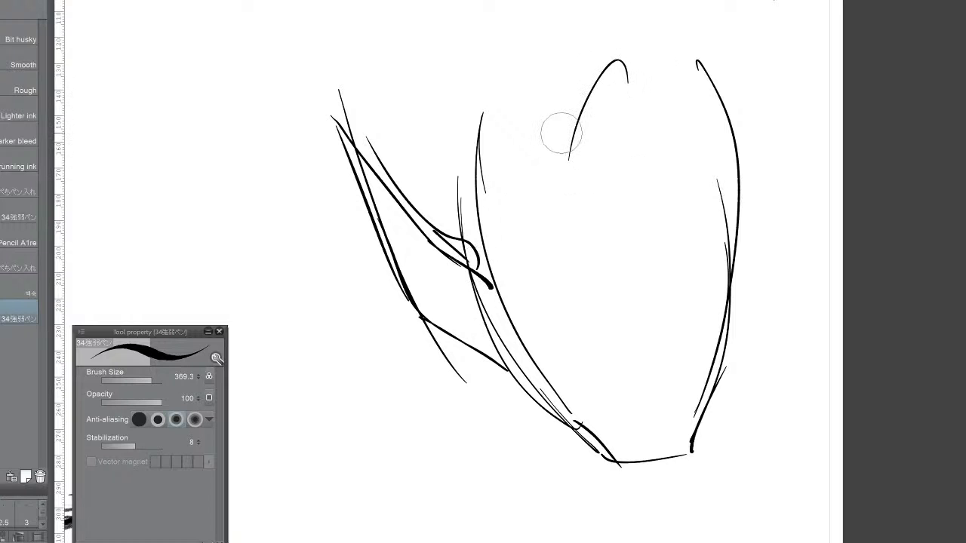
mouse_move(581, 88)
left_mouse_down()
mouse_move(581, 198)
mouse_move(625, 31)
left_mouse_up()
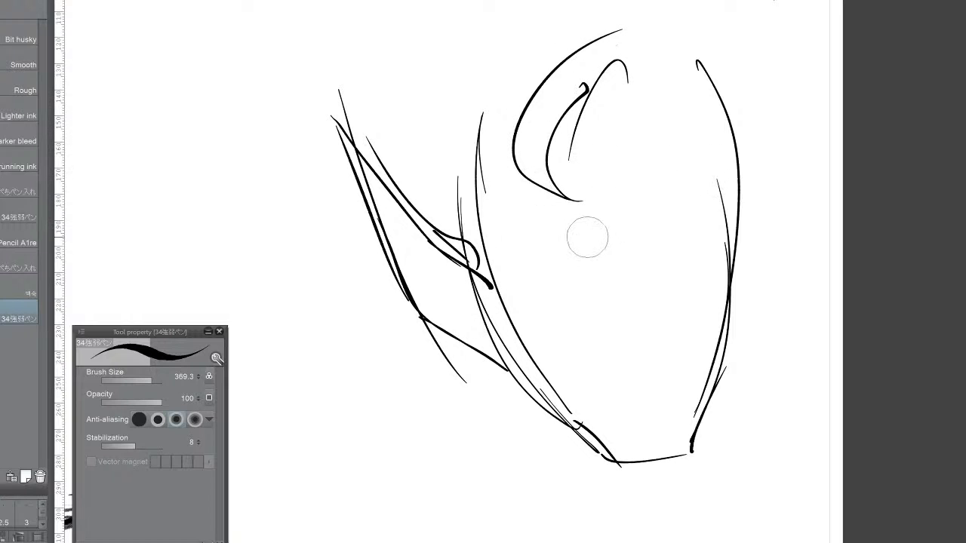
left_click_drag(505, 225, 620, 200)
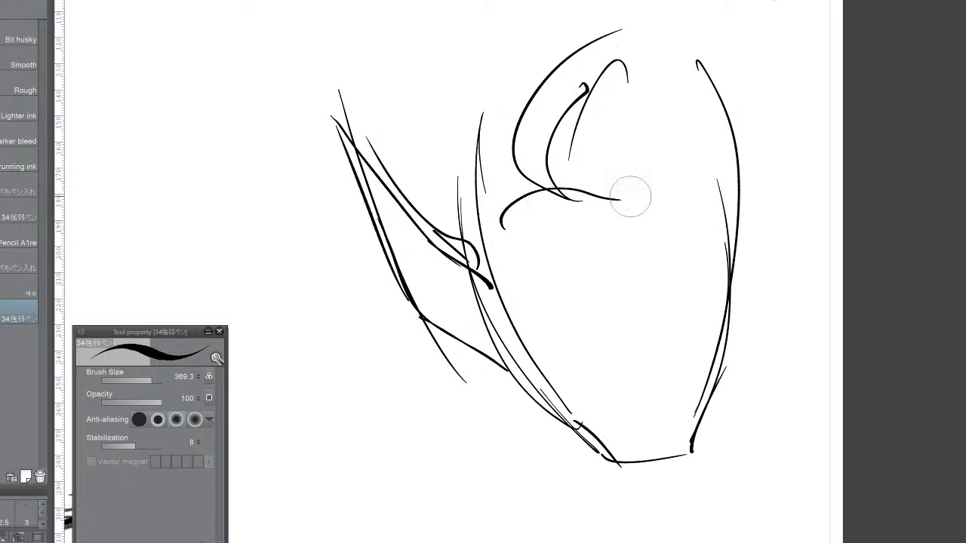
mouse_move(517, 212)
left_mouse_down()
mouse_move(596, 194)
mouse_move(593, 205)
left_mouse_up()
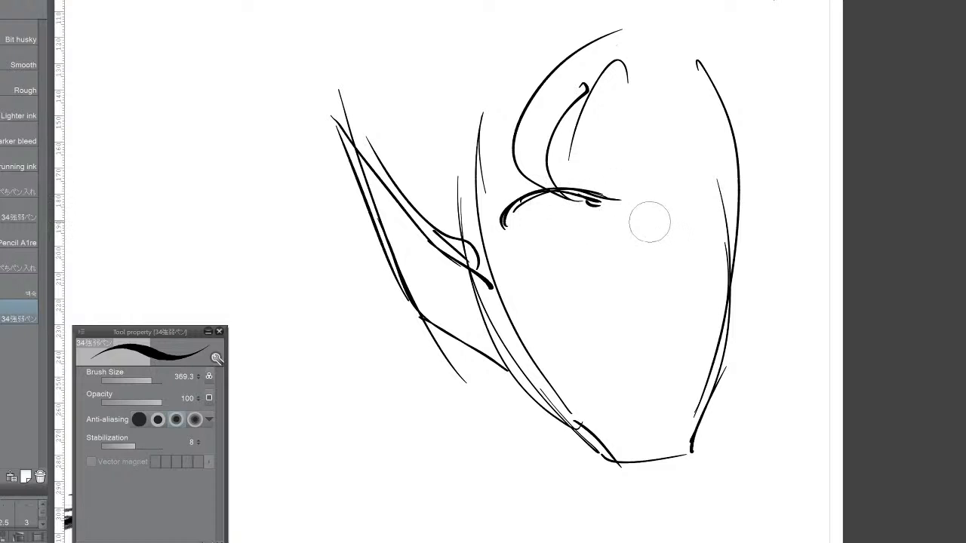
left_click_drag(639, 186, 702, 153)
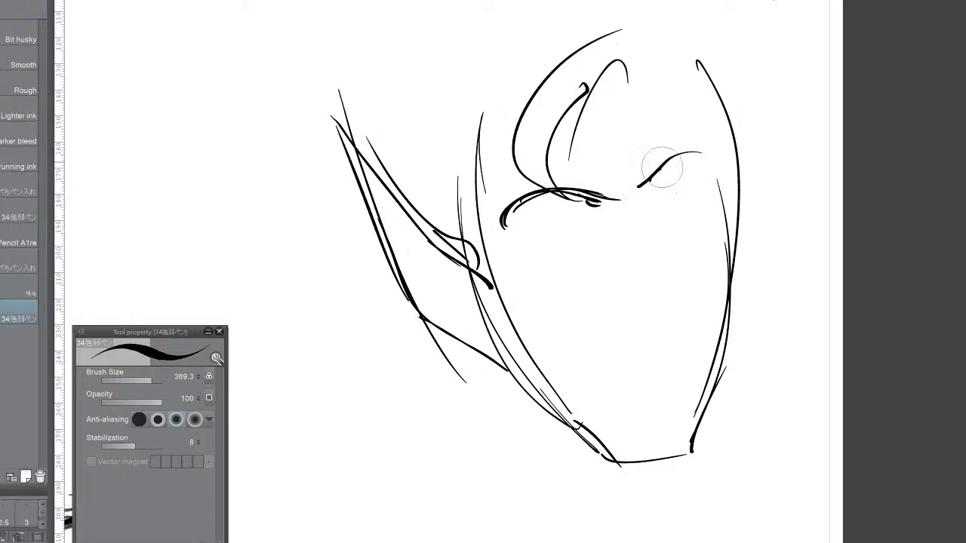
left_click_drag(641, 184, 736, 159)
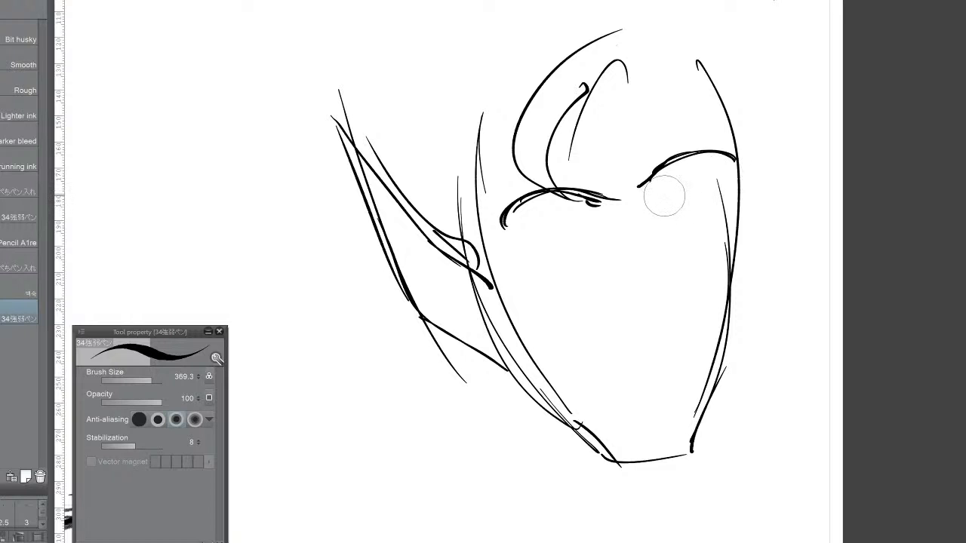
Step: Draw narrowed upper eyelids beneath both brows, with short accent marks at the eye corners
mouse_move(649, 194)
left_mouse_down()
mouse_move(713, 176)
mouse_move(723, 184)
mouse_move(692, 190)
left_mouse_up()
mouse_move(600, 198)
left_mouse_down()
mouse_move(532, 226)
mouse_move(596, 200)
left_mouse_up()
left_click_drag(530, 230, 603, 201)
left_click_drag(672, 200, 656, 201)
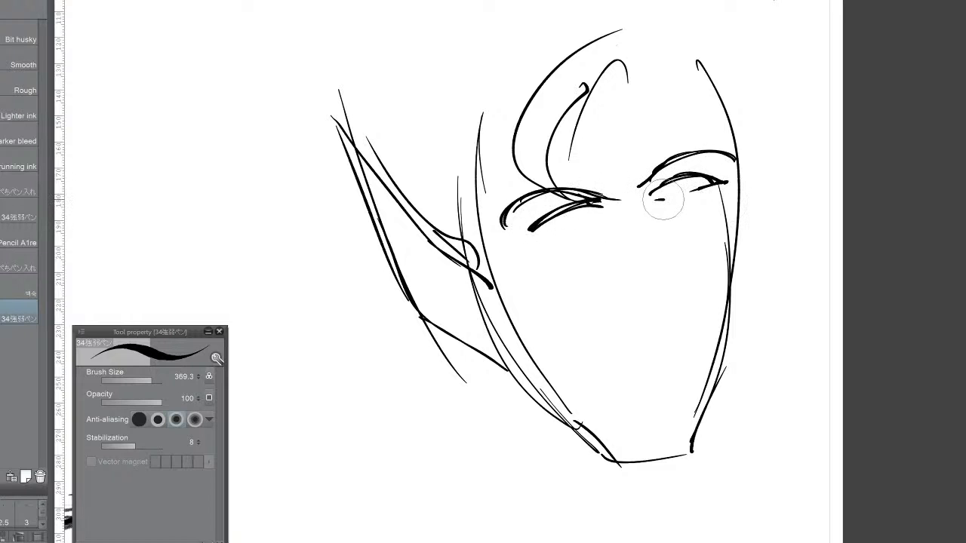
left_click_drag(718, 183, 732, 175)
mouse_move(527, 240)
left_mouse_down()
mouse_move(518, 249)
mouse_move(515, 239)
left_mouse_up()
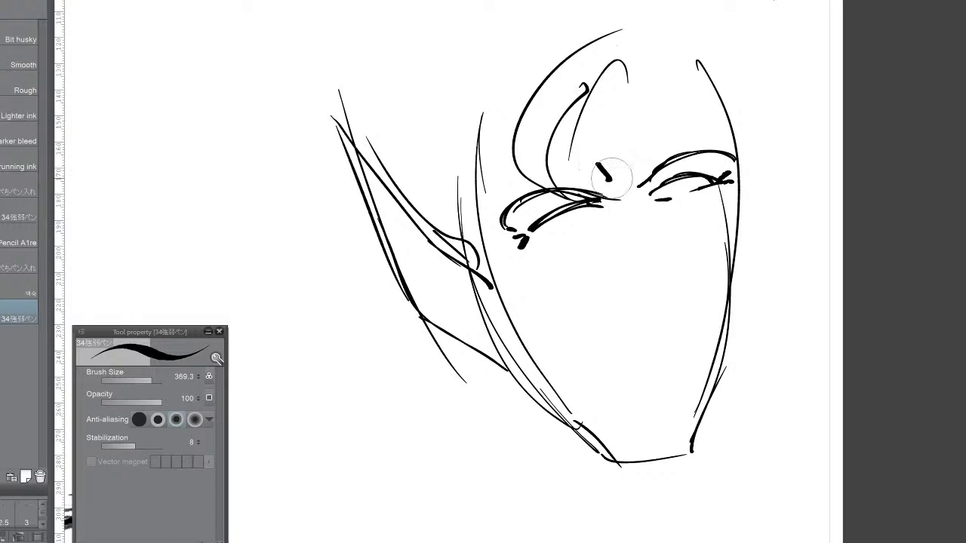
Step: Draw short frown creases between the brows and sketch both nostrils with their side folds
left_click_drag(593, 137, 608, 180)
left_click_drag(627, 128, 633, 167)
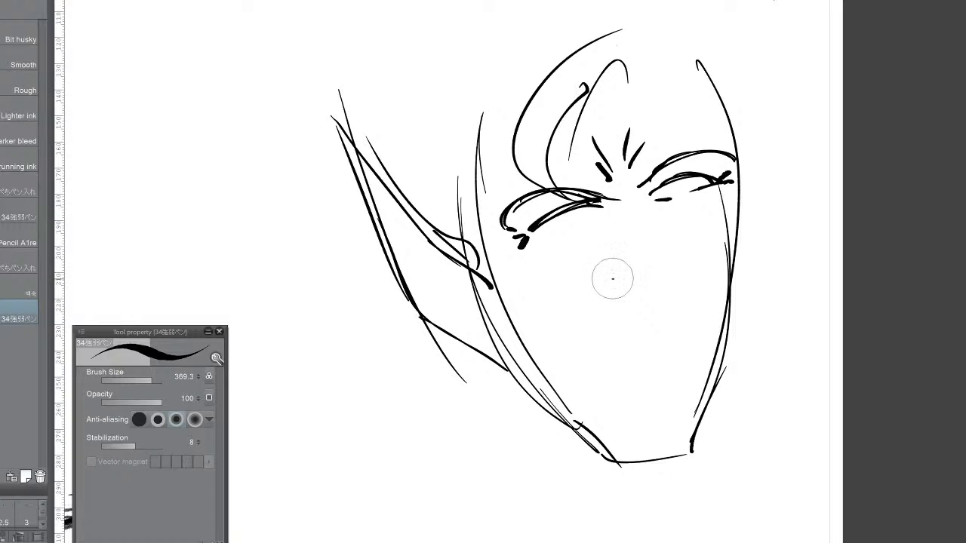
left_click_drag(613, 280, 616, 305)
mouse_move(662, 268)
left_mouse_down()
mouse_move(670, 285)
mouse_move(661, 305)
left_mouse_up()
left_click_drag(608, 279, 579, 320)
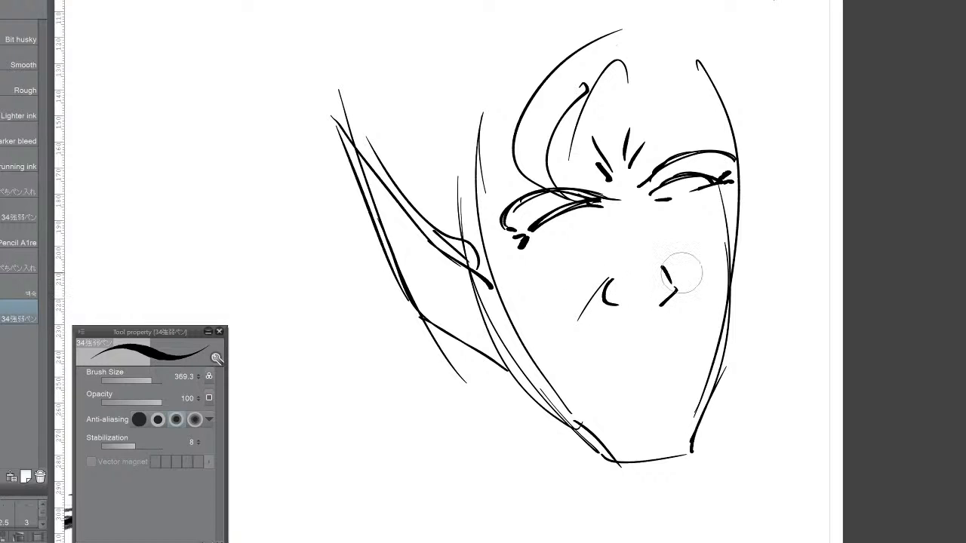
left_click_drag(672, 273, 698, 295)
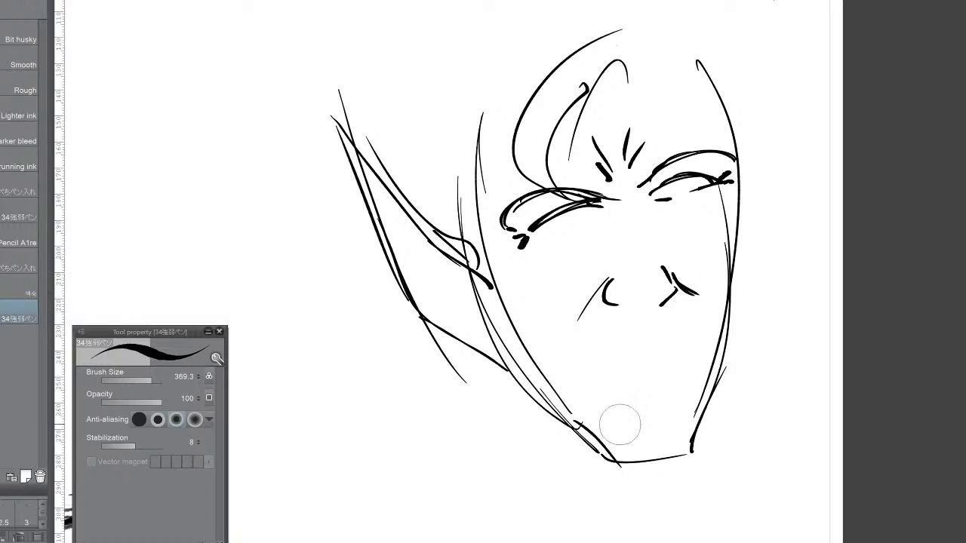
left_click_drag(581, 338, 694, 327)
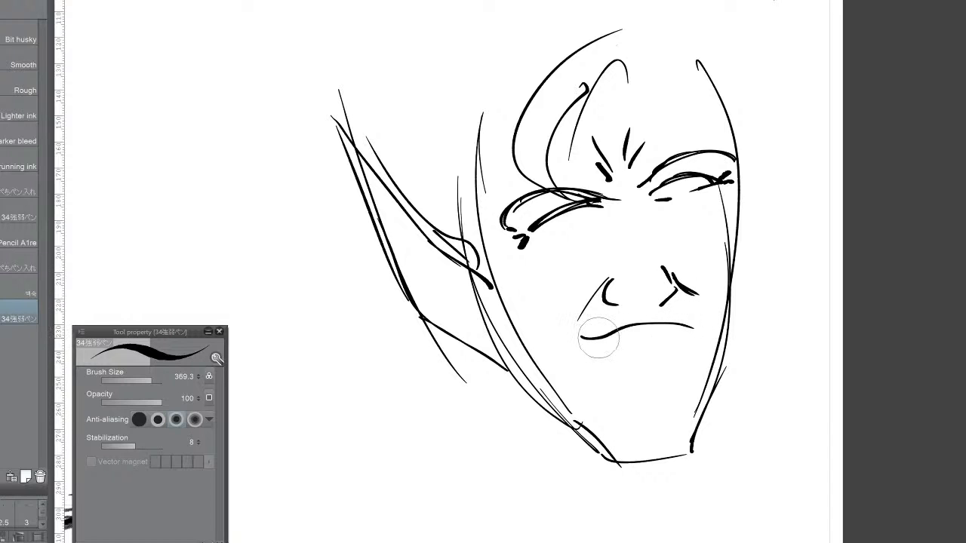
left_click_drag(596, 337, 576, 361)
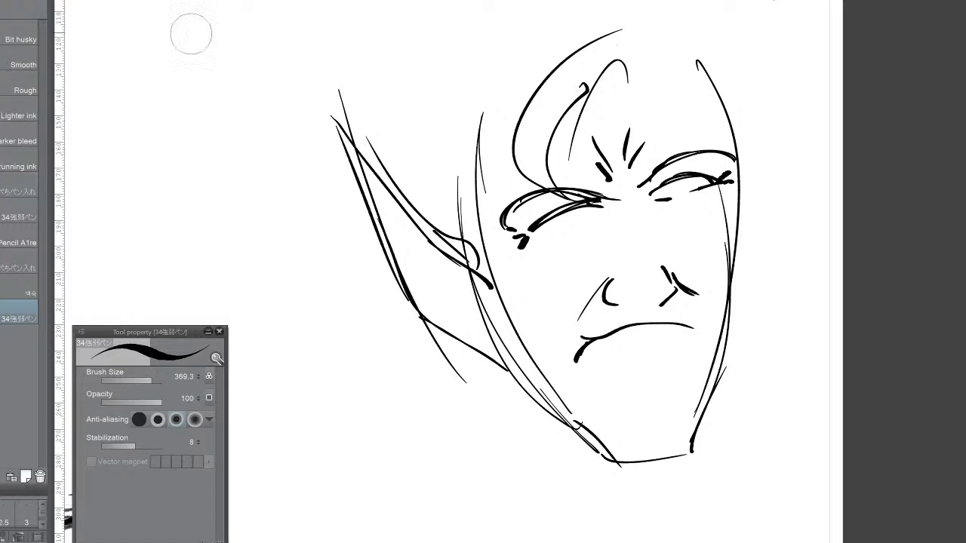
key("ctrl+z")
key("ctrl+z")
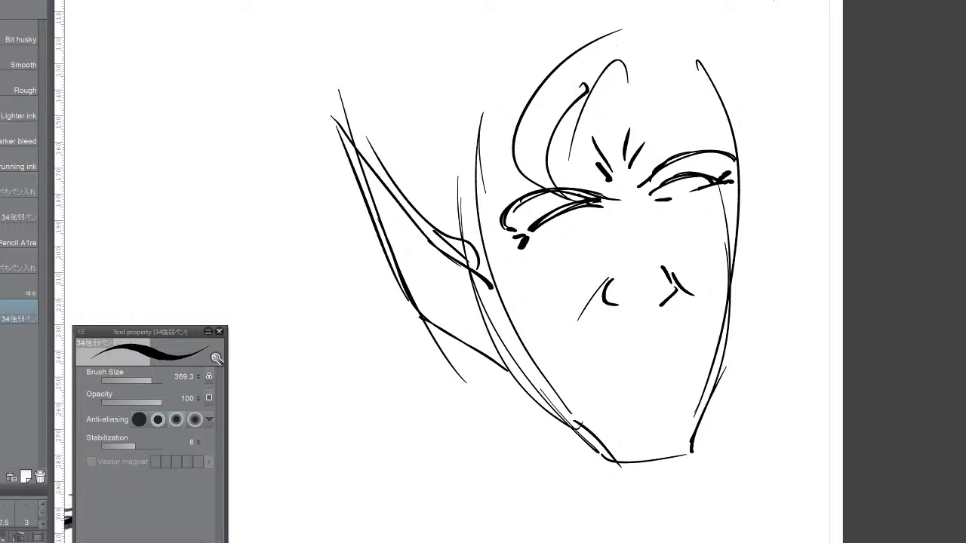
Step: Draw a nearly straight mouth line below the nose and add the small iris and lid creases to the eyes
mouse_move(600, 343)
left_mouse_down()
mouse_move(690, 335)
mouse_move(588, 349)
left_mouse_up()
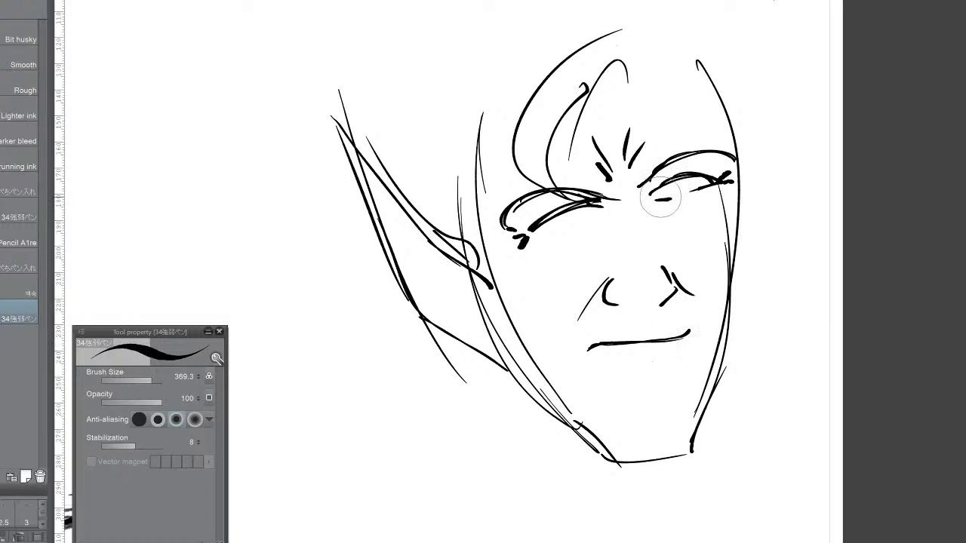
mouse_move(660, 186)
left_mouse_down()
mouse_move(674, 182)
mouse_move(638, 186)
left_mouse_up()
left_click_drag(682, 165, 712, 178)
left_click_drag(531, 210, 522, 228)
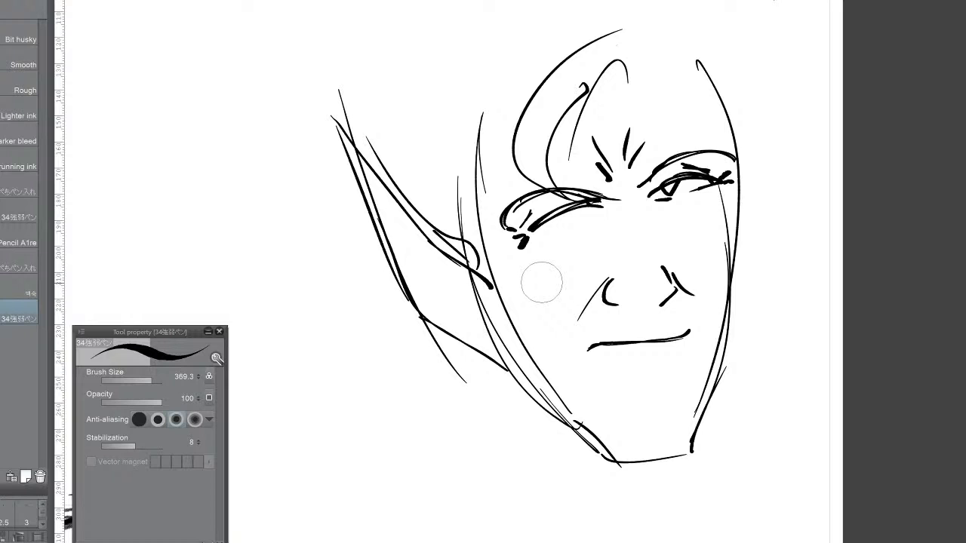
Step: Thicken both eyebrows into heavy black arches meeting in a scowl, and add short crease marks under the eyes
mouse_move(631, 171)
left_mouse_down()
mouse_move(642, 182)
mouse_move(635, 178)
mouse_move(705, 138)
left_mouse_up()
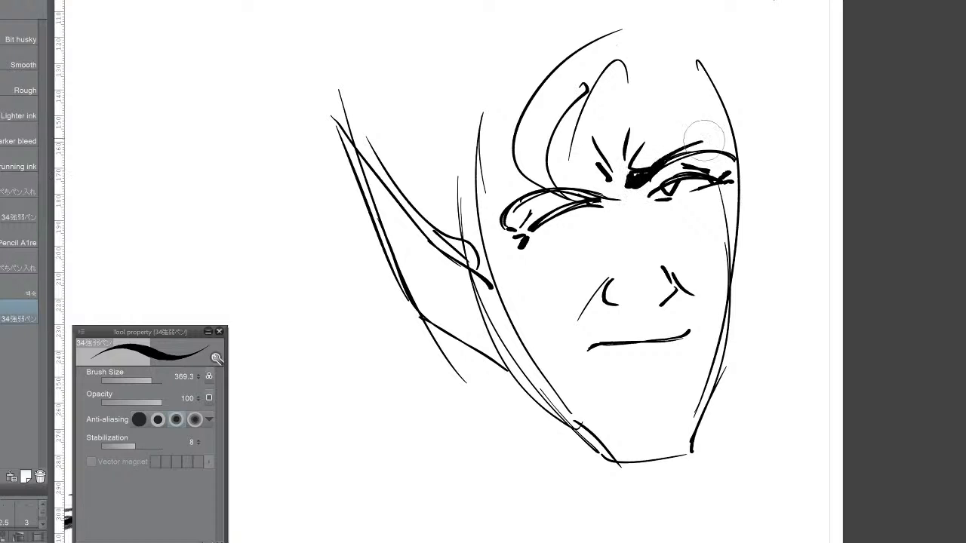
left_click_drag(655, 168, 755, 158)
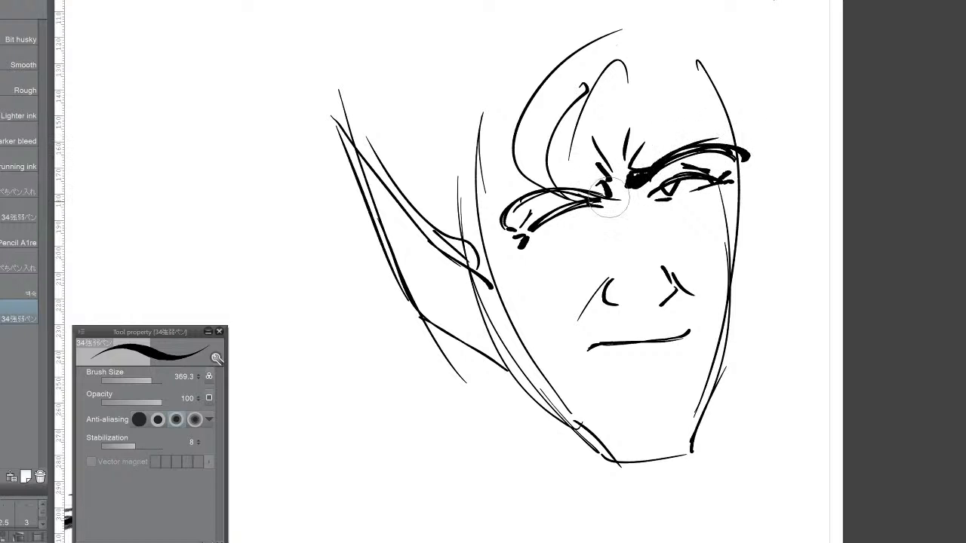
mouse_move(608, 199)
left_mouse_down()
mouse_move(567, 174)
mouse_move(591, 189)
mouse_move(552, 183)
mouse_move(558, 195)
mouse_move(515, 198)
mouse_move(501, 217)
mouse_move(580, 177)
mouse_move(562, 175)
mouse_move(619, 216)
mouse_move(573, 206)
mouse_move(586, 179)
mouse_move(610, 204)
mouse_move(603, 173)
mouse_move(619, 198)
left_mouse_up()
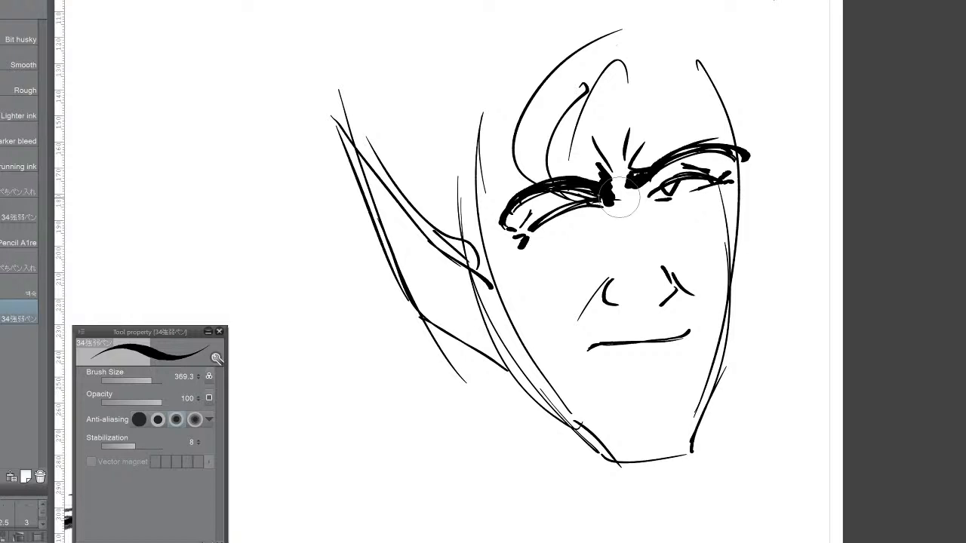
mouse_move(528, 238)
left_mouse_down()
mouse_move(539, 231)
mouse_move(554, 244)
mouse_move(597, 213)
mouse_move(589, 223)
left_mouse_up()
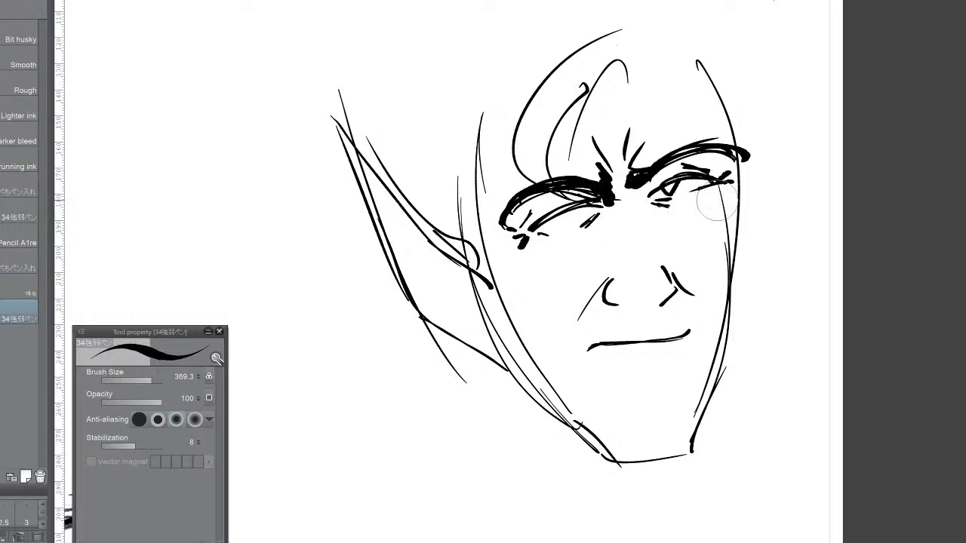
left_click_drag(729, 174, 713, 195)
Step: Draw the nose bridge, then replace the erased nostril on the ear side with a short wing line joined to the nose's underside
left_click_drag(650, 201, 653, 242)
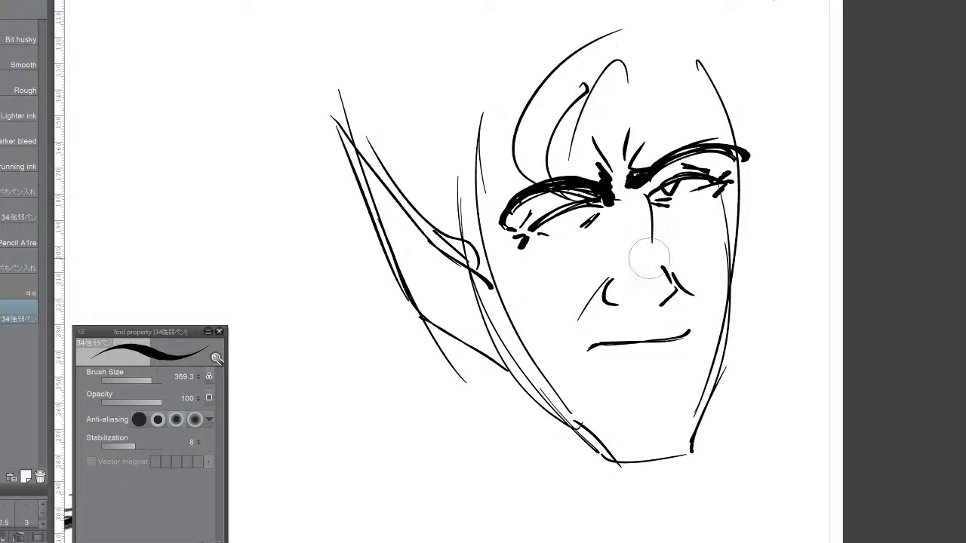
mouse_move(626, 181)
left_mouse_down()
mouse_move(663, 309)
mouse_move(664, 277)
mouse_move(669, 287)
mouse_move(653, 300)
mouse_move(602, 304)
left_mouse_up()
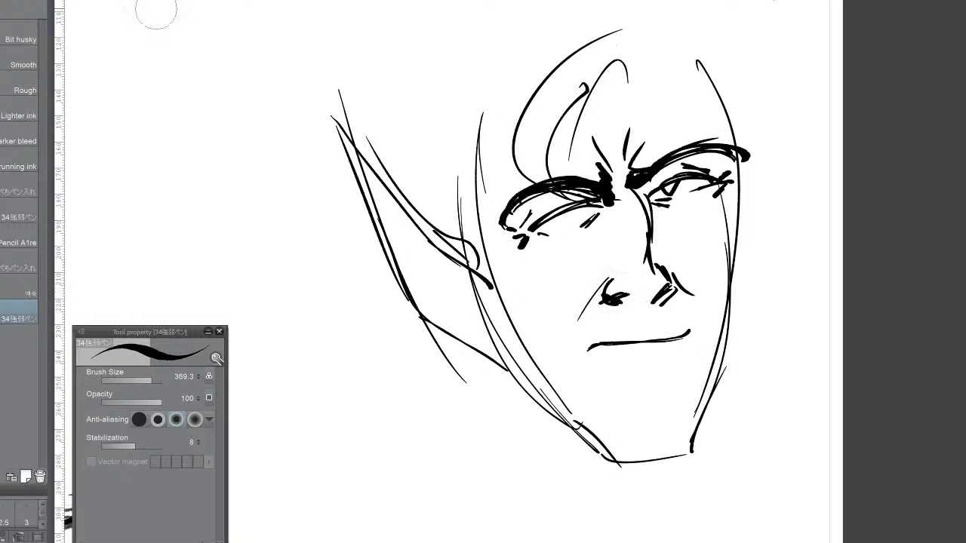
key("e")
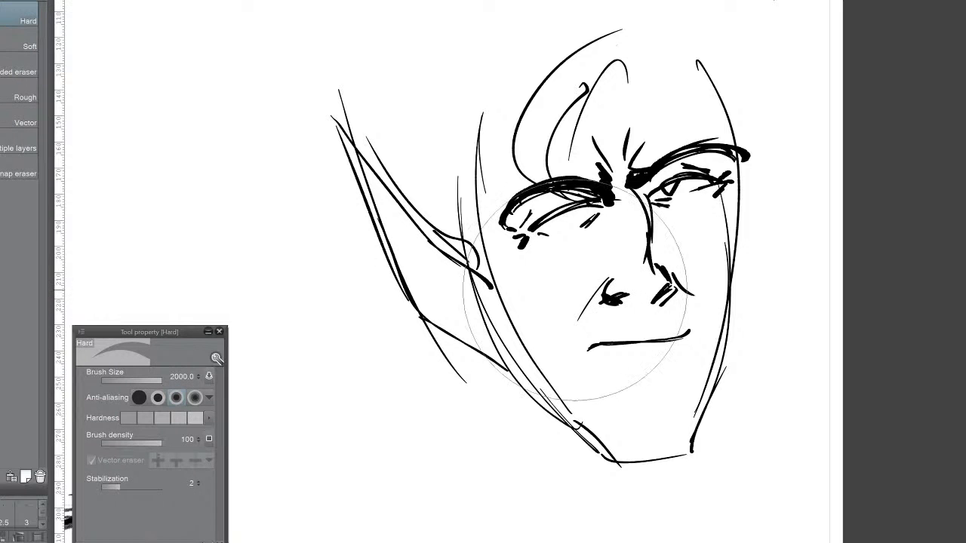
left_click_drag(589, 302, 615, 295)
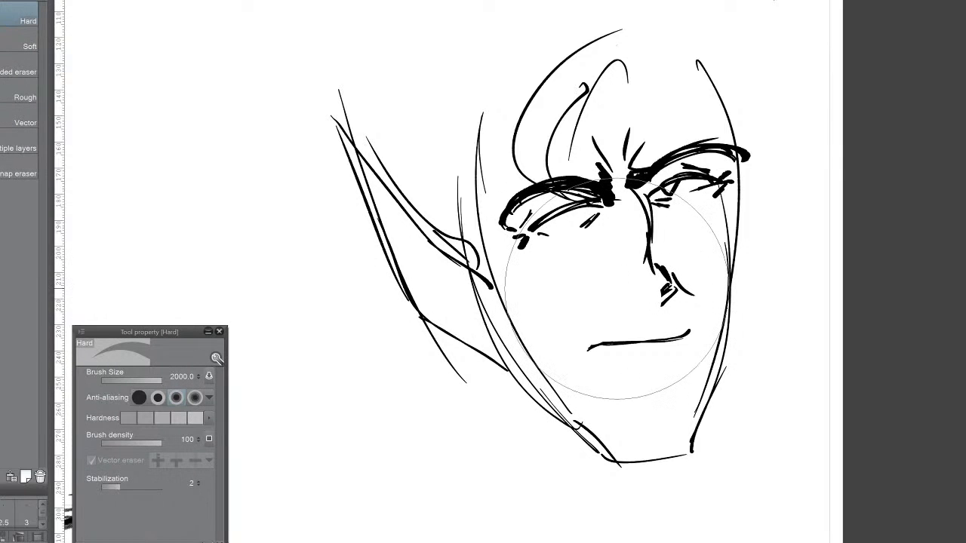
key("p")
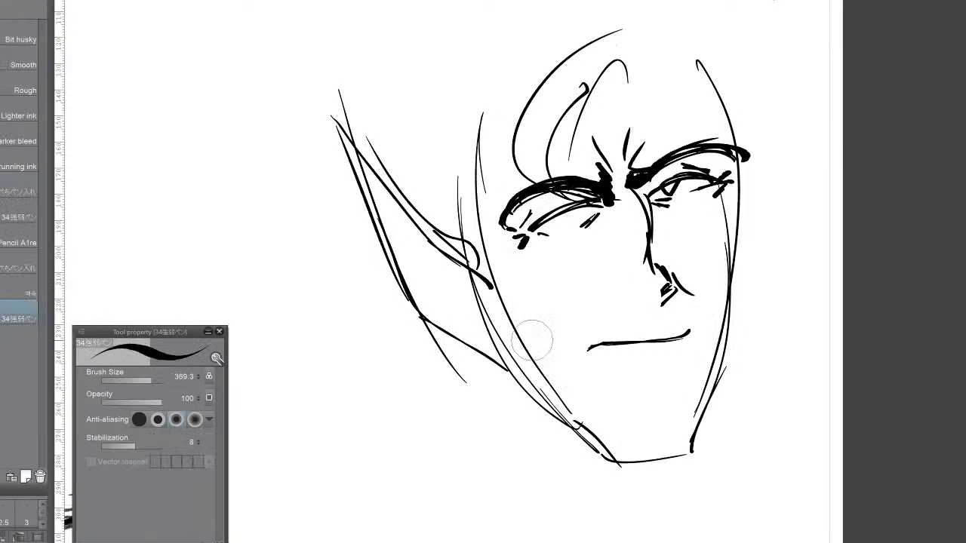
left_click_drag(597, 289, 623, 305)
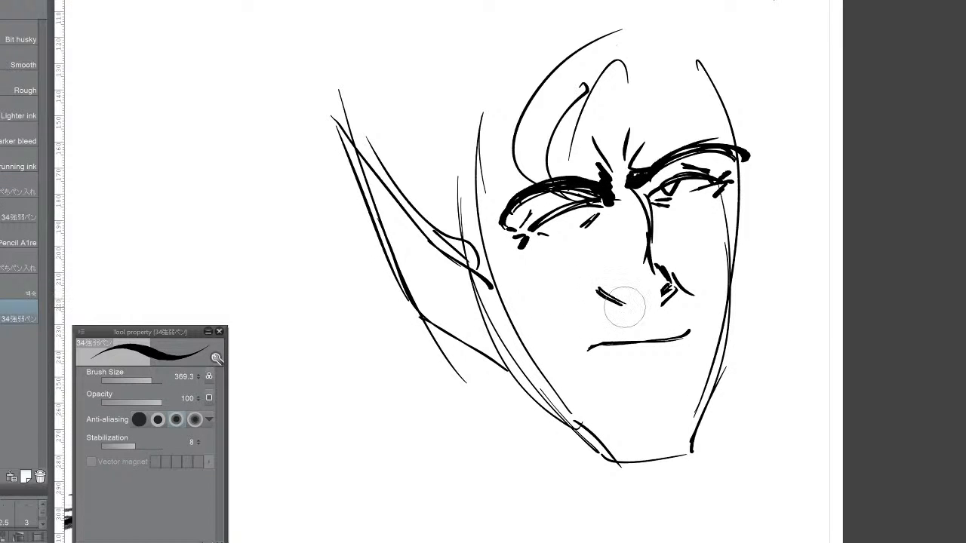
mouse_move(670, 285)
left_mouse_down()
mouse_move(650, 305)
mouse_move(626, 306)
left_mouse_up()
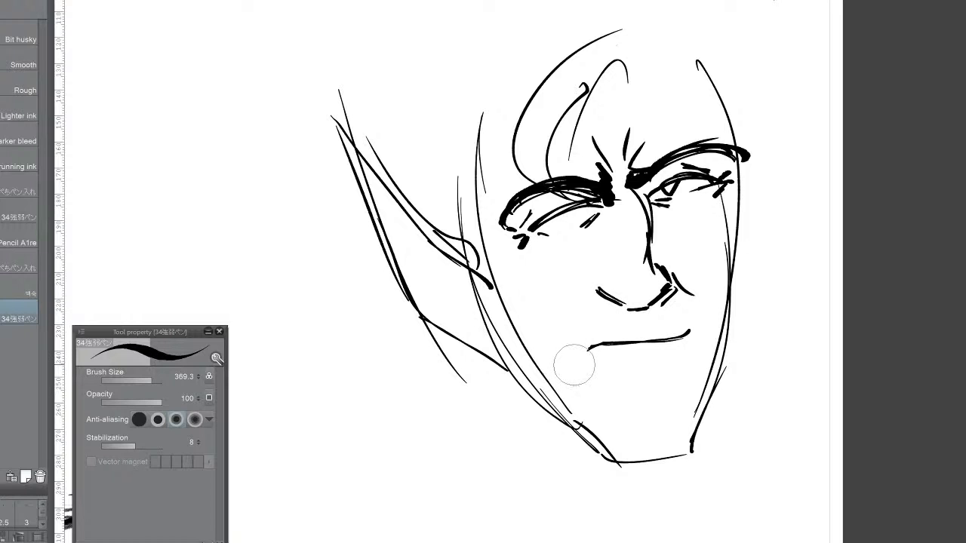
Step: Draw a long cheek fold from the nose past the mouth, and define the mouth with lip and corner strokes
left_click_drag(598, 258, 564, 386)
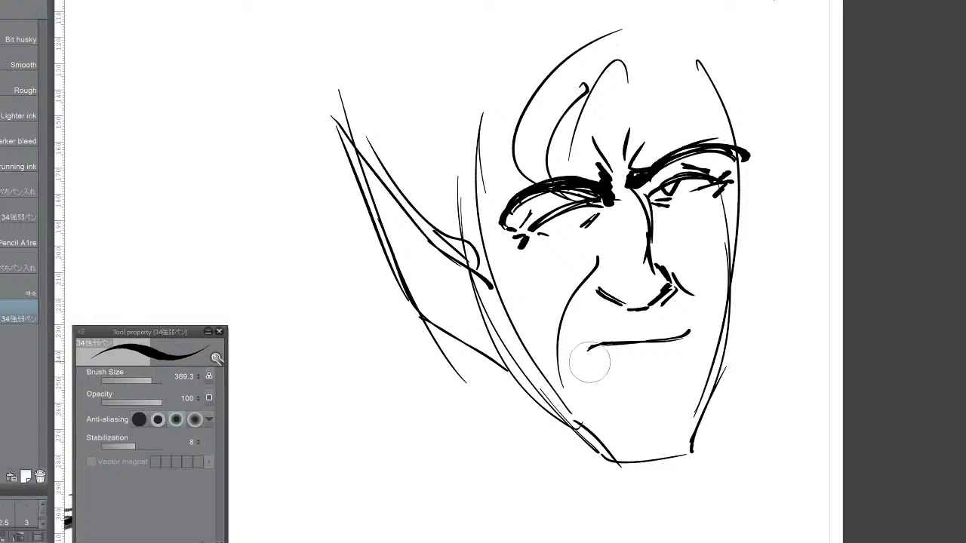
left_click_drag(579, 345, 626, 329)
left_click_drag(627, 360, 657, 358)
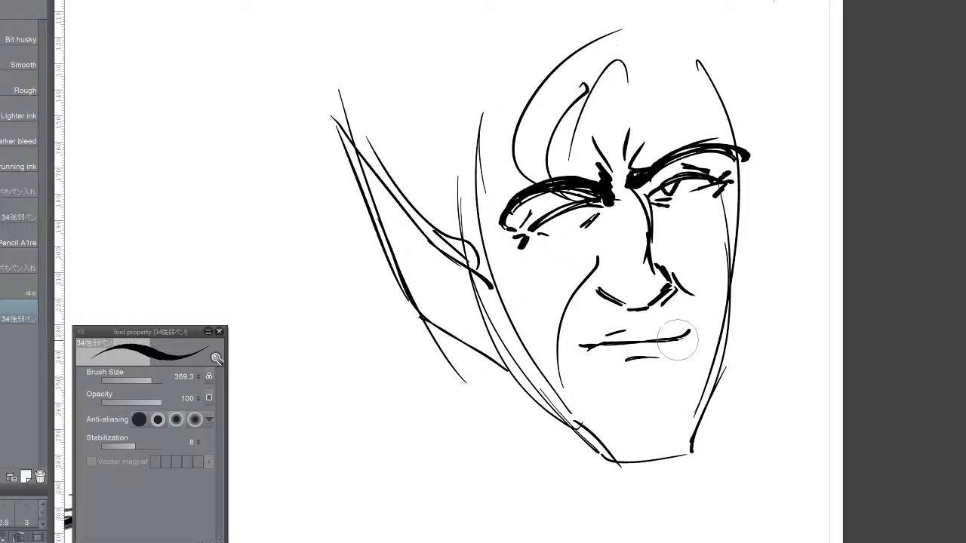
mouse_move(667, 340)
left_mouse_down()
mouse_move(688, 336)
mouse_move(684, 345)
left_mouse_up()
Step: Reinforce the jaw and chin contour with heavier strokes, and add a slanting lower-lip line from the mouth corner
left_click_drag(492, 325, 510, 377)
mouse_move(475, 302)
left_mouse_down()
mouse_move(507, 388)
mouse_move(609, 453)
mouse_move(686, 464)
mouse_move(665, 453)
mouse_move(712, 451)
mouse_move(729, 340)
left_mouse_up()
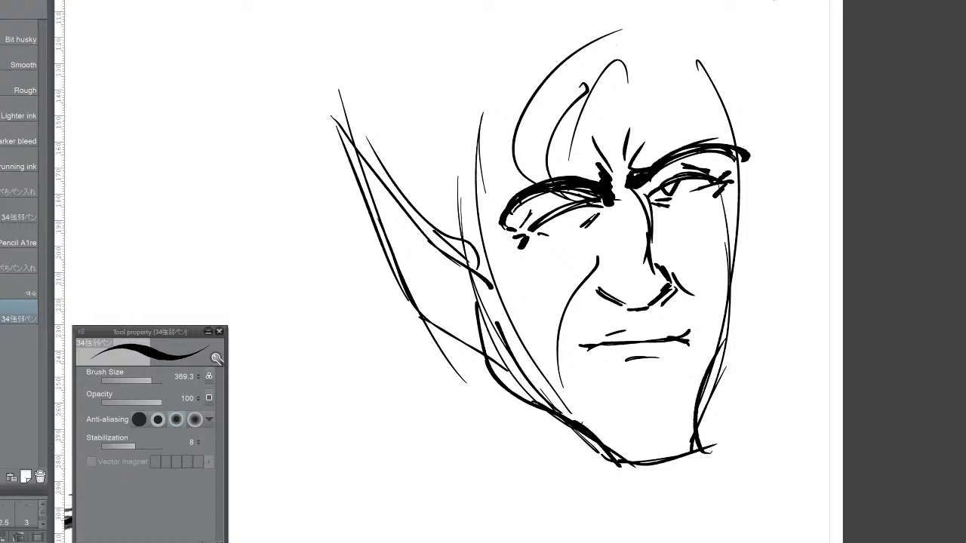
left_click_drag(568, 348, 632, 368)
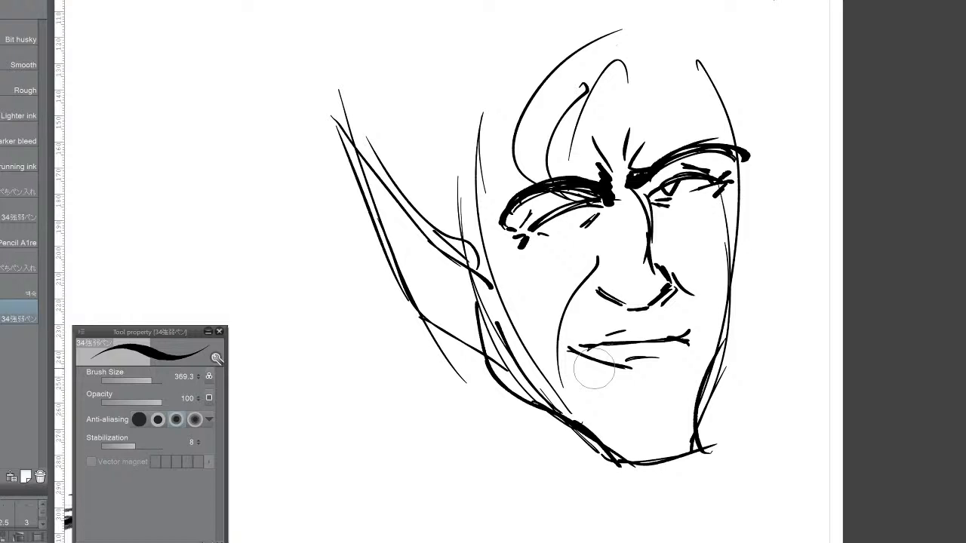
Step: Draw an arching hair strand rising above the forehead from the top of the front lock
left_click_drag(626, 125, 622, 147)
left_click_drag(556, 113, 600, 140)
mouse_move(649, 67)
left_mouse_down()
mouse_move(631, 128)
mouse_move(612, 81)
left_mouse_up()
left_click_drag(617, 31, 518, 53)
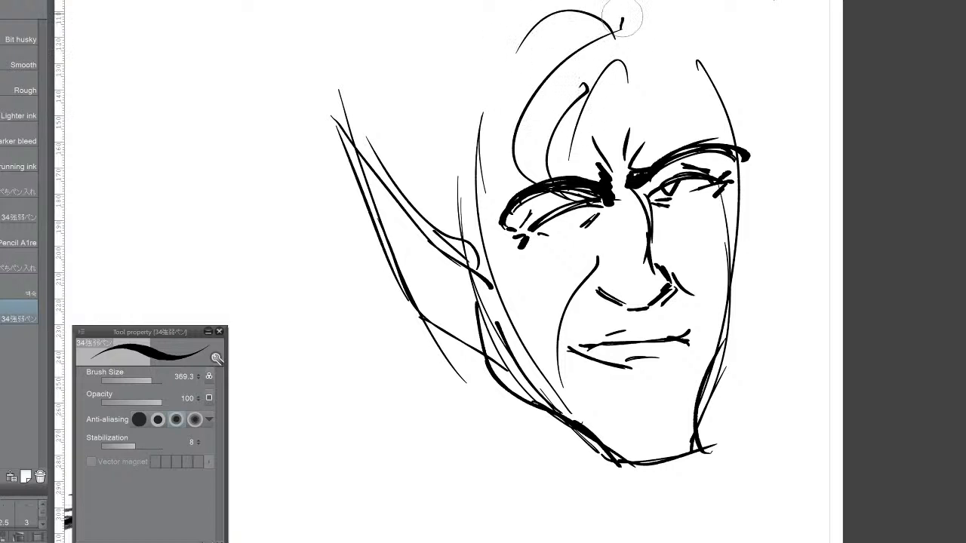
Step: Draw swept-back hair with spiky locks above and behind the ear, and run a neck line down from the jaw
mouse_move(491, 1)
left_mouse_down()
mouse_move(423, 63)
mouse_move(366, 66)
left_mouse_up()
left_click_drag(345, 24, 453, 55)
left_click_drag(379, 0, 477, 16)
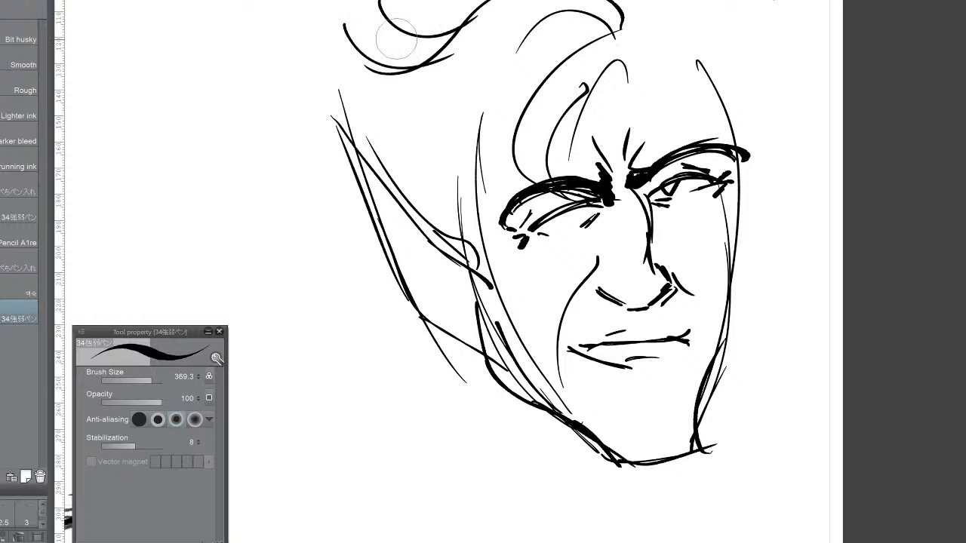
mouse_move(327, 27)
left_mouse_down()
mouse_move(402, 142)
mouse_move(351, 122)
mouse_move(311, 78)
mouse_move(332, 170)
left_mouse_up()
mouse_move(353, 208)
left_mouse_down()
mouse_move(369, 226)
mouse_move(338, 264)
mouse_move(391, 285)
mouse_move(379, 337)
mouse_move(425, 338)
mouse_move(467, 375)
mouse_move(399, 500)
left_mouse_up()
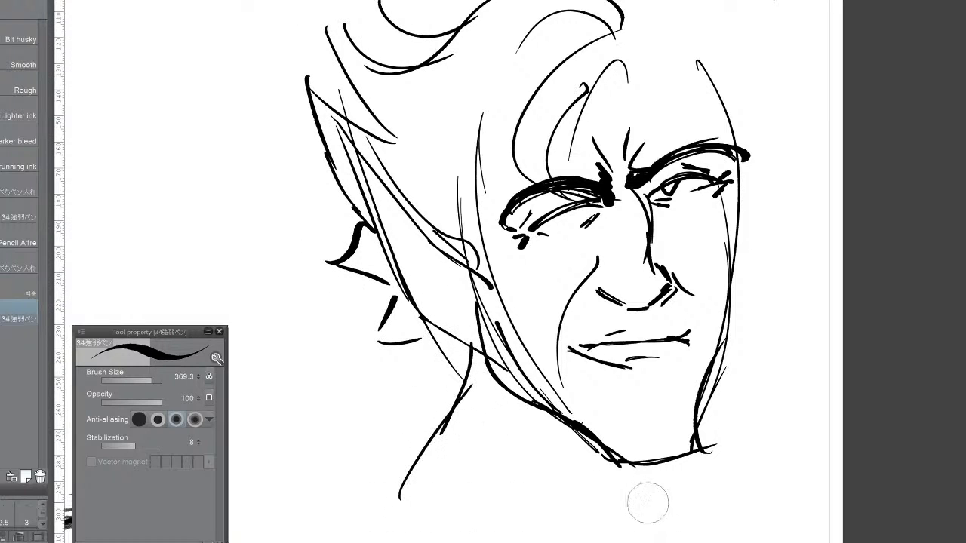
Step: Draw the front neck lines below the chin, and add curved hair strands falling over the far side of the forehead
mouse_move(645, 476)
left_mouse_down()
mouse_move(655, 542)
mouse_move(678, 540)
left_mouse_up()
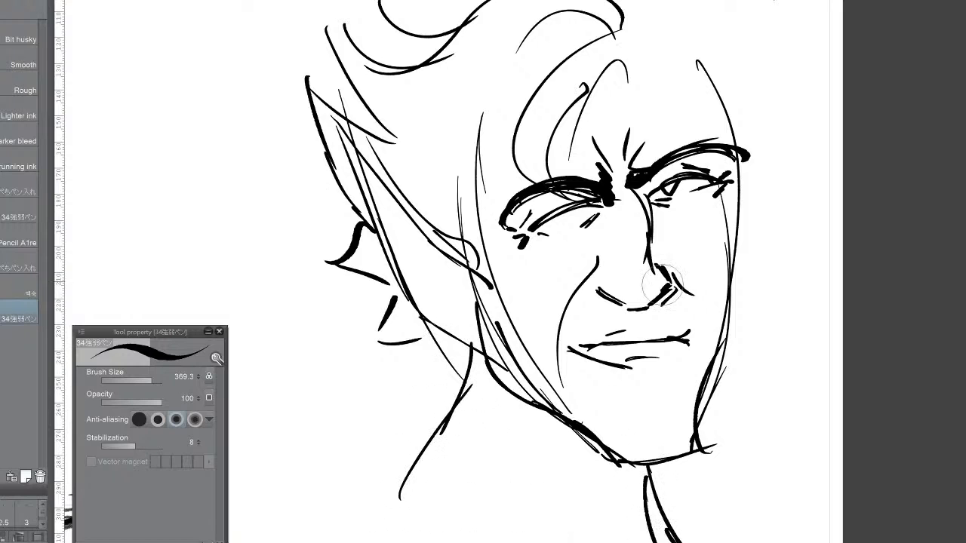
mouse_move(635, 11)
left_mouse_down()
mouse_move(713, 9)
mouse_move(702, 61)
mouse_move(721, 117)
left_mouse_up()
left_click_drag(664, 58, 696, 137)
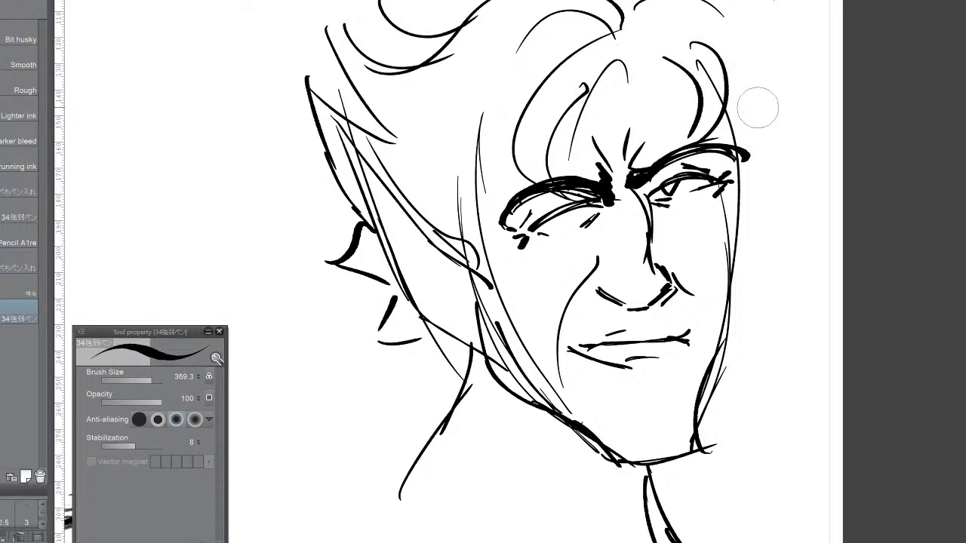
Step: Draw curling hair tufts beyond the far side of the head, and darken the face contour from the brow to the cheek
mouse_move(731, 21)
left_mouse_down()
mouse_move(754, 72)
mouse_move(819, 68)
left_mouse_up()
left_click_drag(761, 87, 815, 85)
left_click_drag(770, 117, 819, 238)
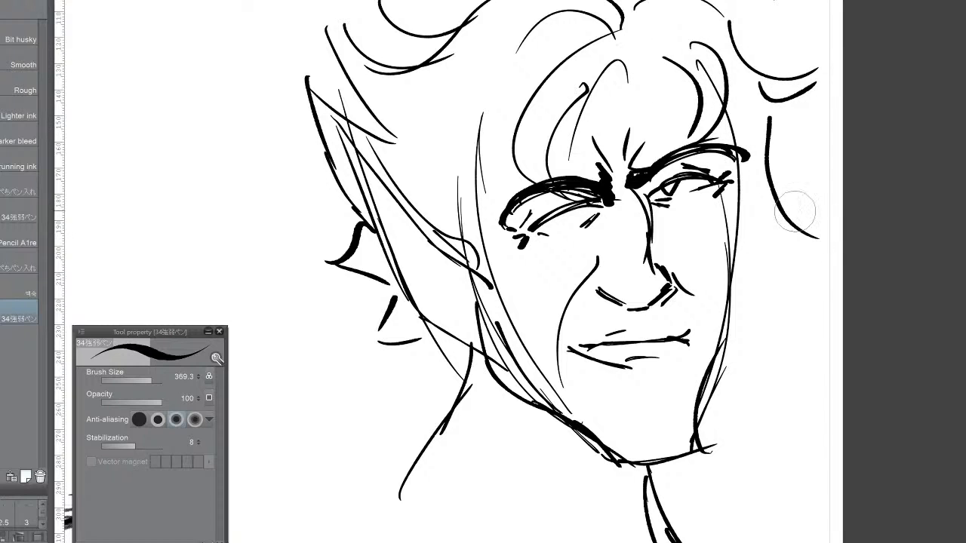
left_click_drag(761, 121, 829, 181)
left_click_drag(757, 210, 817, 235)
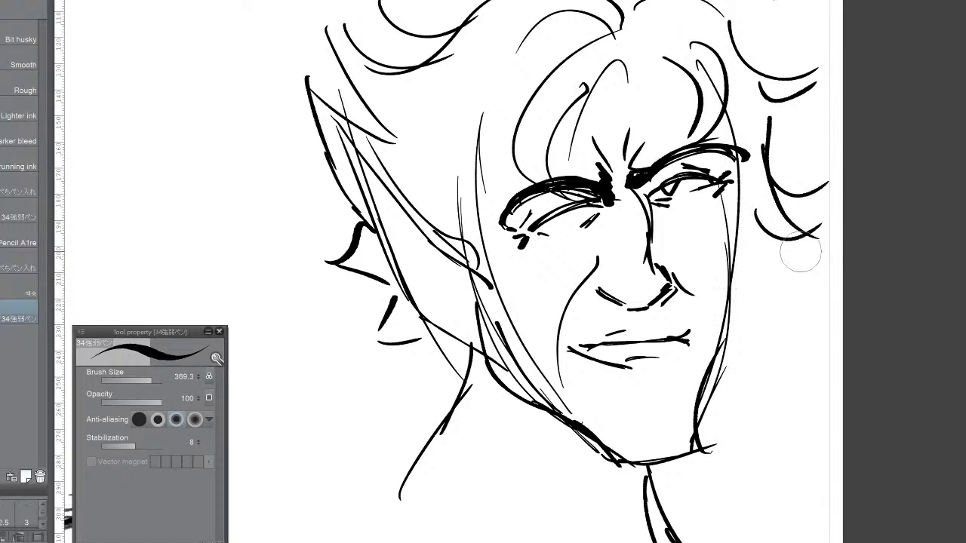
left_click_drag(738, 151, 743, 296)
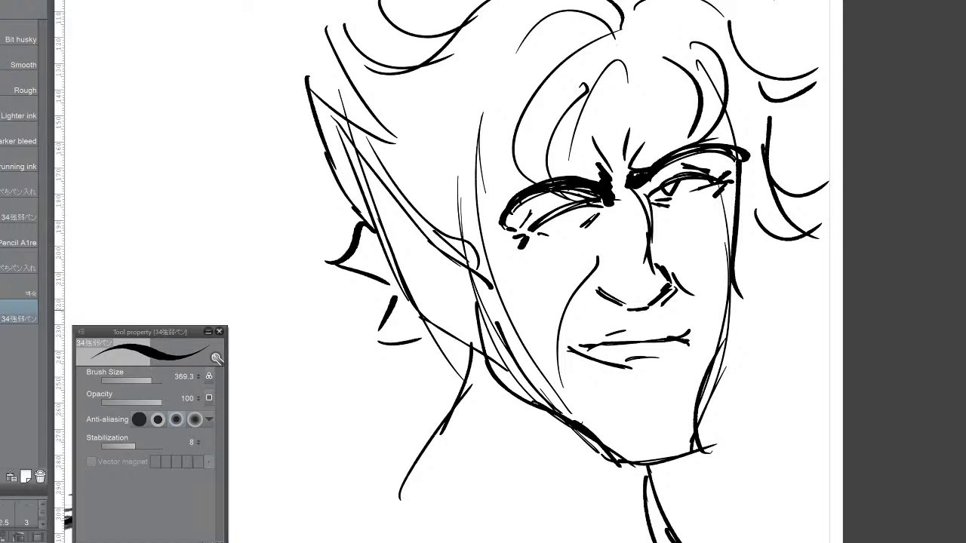
Step: Rework the pointed ear with heavier edge strokes, inner fold lines and a rounded inner curve near the cheek
mouse_move(442, 219)
left_mouse_down()
mouse_move(452, 261)
mouse_move(345, 136)
mouse_move(391, 285)
left_mouse_up()
mouse_move(370, 212)
left_mouse_down()
mouse_move(401, 294)
mouse_move(465, 341)
left_mouse_up()
mouse_move(416, 302)
left_mouse_down()
mouse_move(483, 353)
mouse_move(468, 340)
left_mouse_up()
mouse_move(368, 198)
left_mouse_down()
mouse_move(445, 249)
mouse_move(456, 291)
left_mouse_up()
left_click_drag(411, 227, 453, 283)
left_click_drag(430, 249, 472, 313)
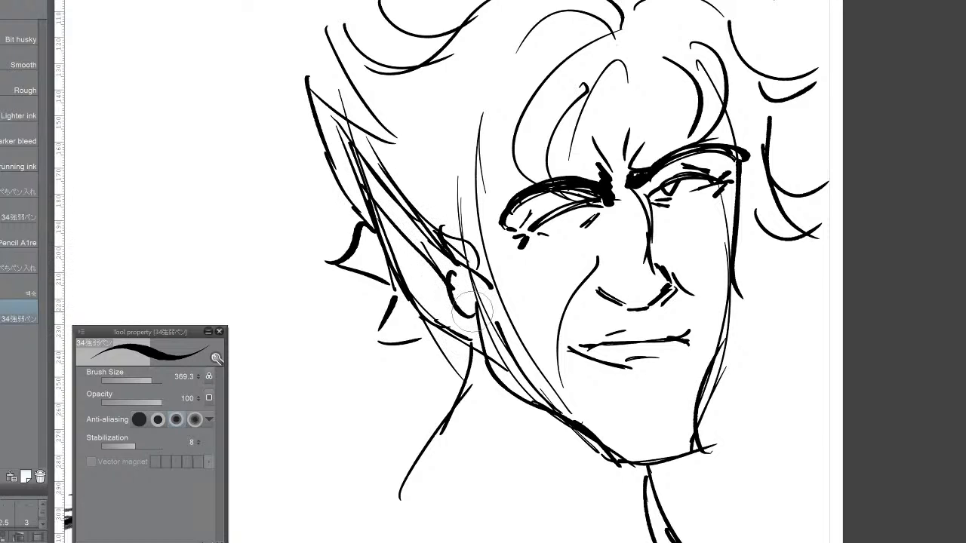
mouse_move(445, 265)
left_mouse_down()
mouse_move(476, 328)
mouse_move(389, 202)
mouse_move(351, 172)
left_mouse_up()
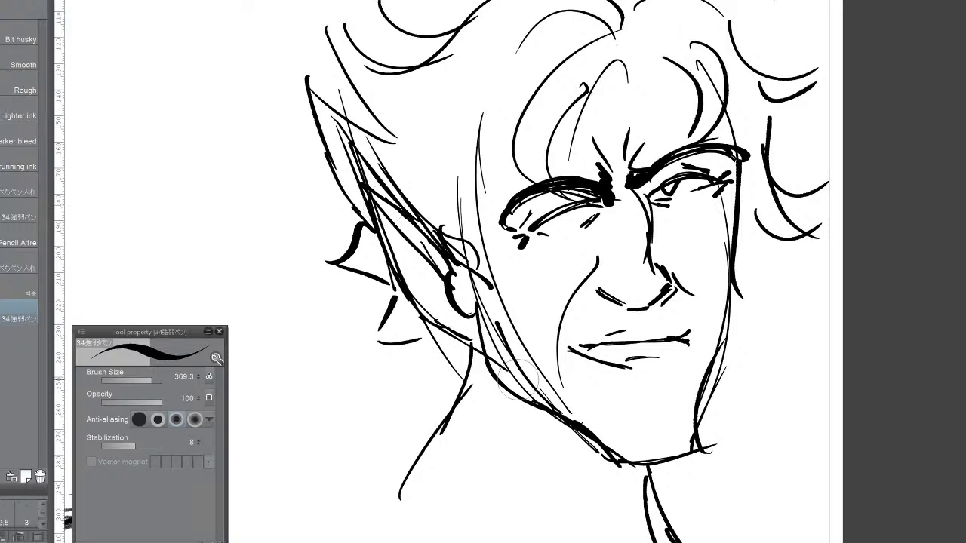
Step: Thicken the jaw, chin and far cheek contour, and strengthen the cheek fold beside the mouth
left_click_drag(593, 432, 630, 459)
mouse_move(573, 419)
left_mouse_down()
mouse_move(624, 459)
mouse_move(710, 444)
left_mouse_up()
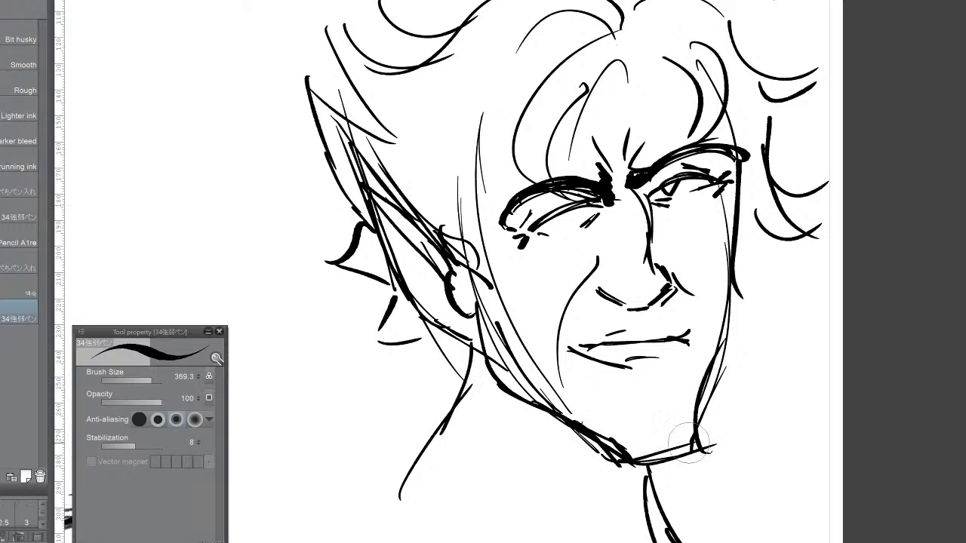
mouse_move(650, 462)
left_mouse_down()
mouse_move(706, 442)
mouse_move(695, 371)
mouse_move(726, 255)
left_mouse_up()
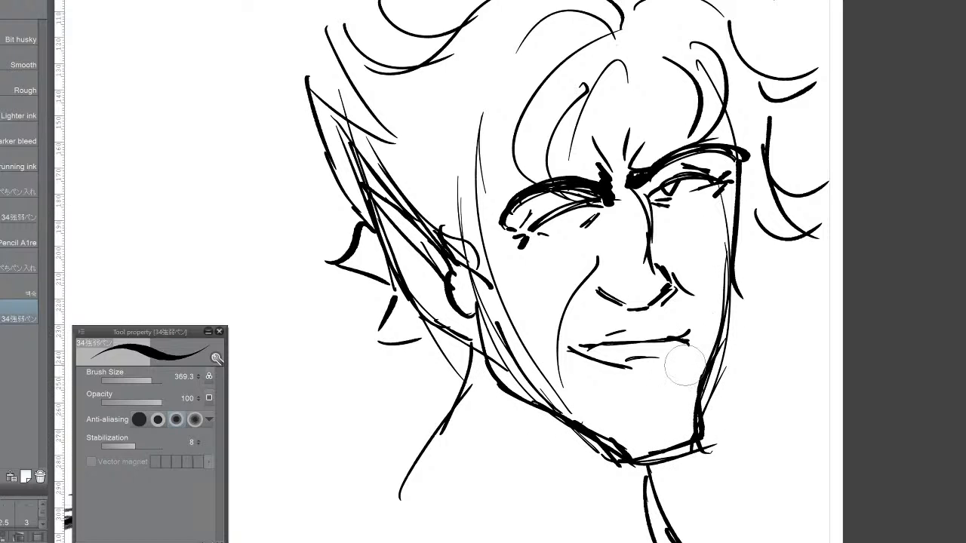
left_click_drag(560, 330, 566, 391)
left_click_drag(557, 351, 595, 266)
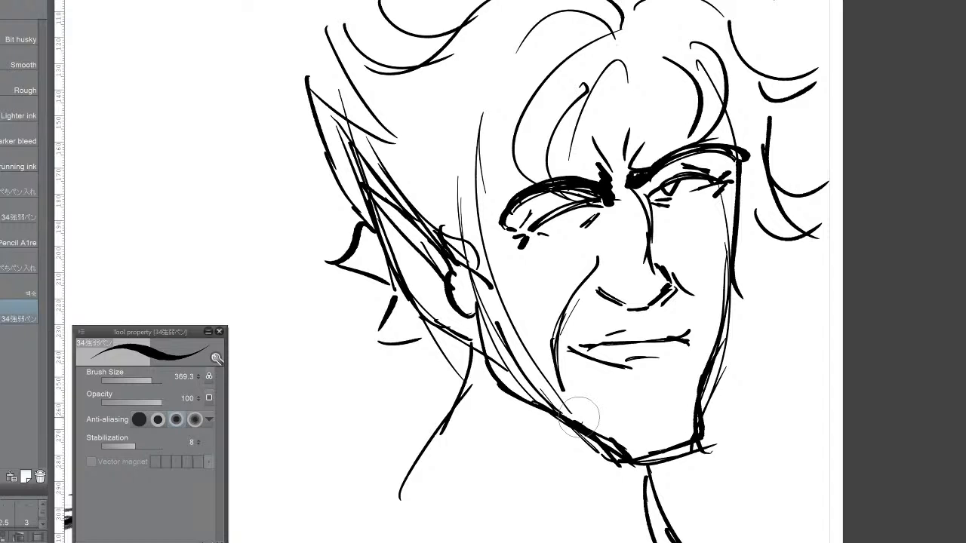
Step: Erase the mouth, sideburn lines, ear base and rear jaw with the Hard eraser, and return to the inking pen
key("e")
mouse_move(415, 302)
left_mouse_down()
mouse_move(592, 350)
mouse_move(687, 347)
mouse_move(598, 385)
mouse_move(540, 371)
mouse_move(449, 191)
mouse_move(433, 127)
mouse_move(474, 284)
mouse_move(492, 73)
mouse_move(462, 263)
mouse_move(440, 313)
left_mouse_up()
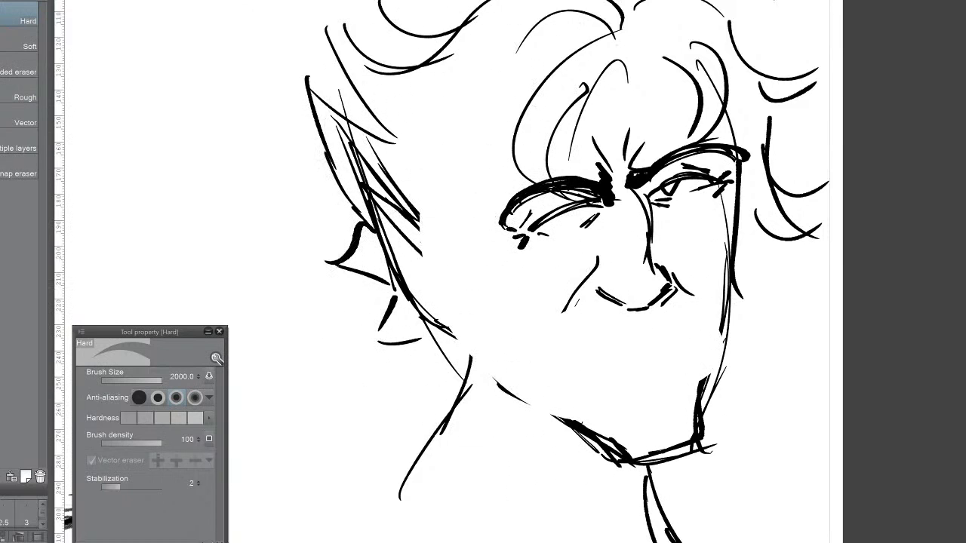
key("p")
key("p")
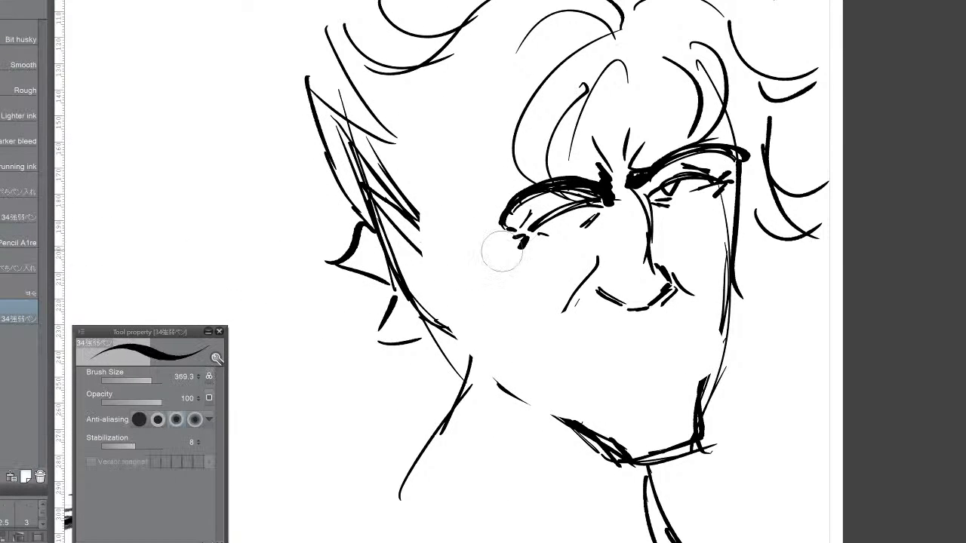
mouse_move(502, 124)
left_mouse_down()
mouse_move(481, 272)
mouse_move(422, 249)
mouse_move(422, 263)
mouse_move(437, 242)
mouse_move(416, 224)
mouse_move(443, 236)
left_mouse_up()
left_click_drag(426, 198, 431, 253)
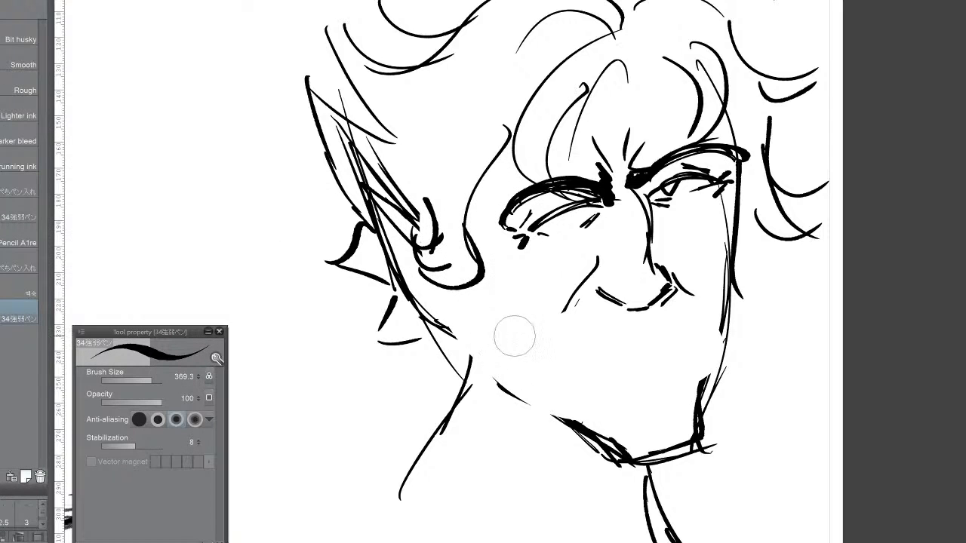
mouse_move(738, 178)
left_mouse_down()
mouse_move(727, 251)
mouse_move(769, 336)
left_mouse_up()
left_click_drag(729, 271, 749, 334)
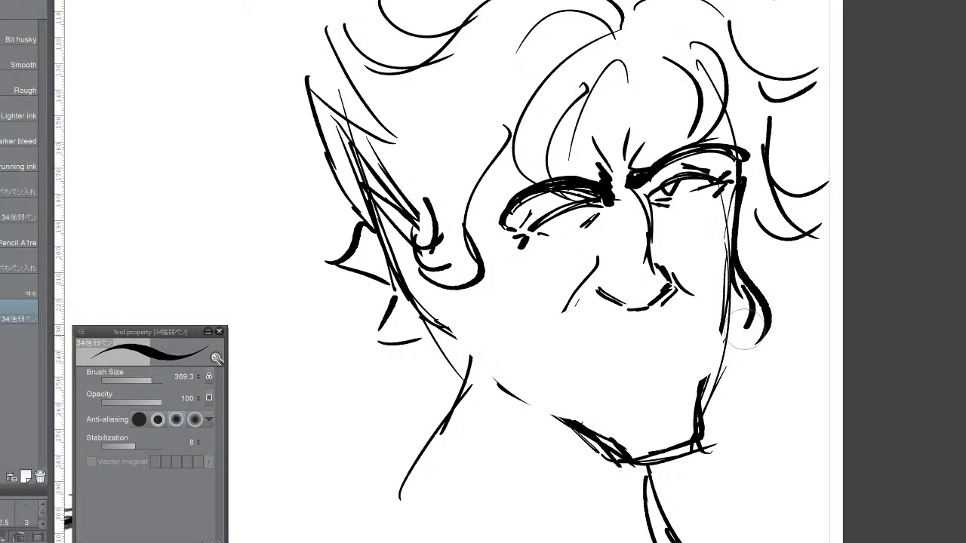
left_click_drag(755, 290, 760, 343)
mouse_move(470, 264)
left_mouse_down()
mouse_move(477, 293)
mouse_move(444, 308)
left_mouse_up()
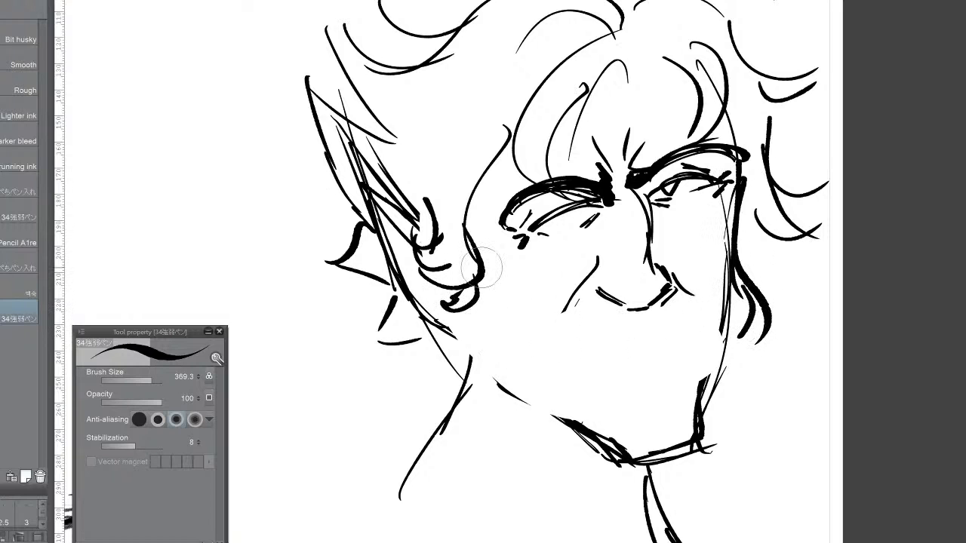
key("ctrl+z")
key("ctrl+z")
key("ctrl+z")
key("ctrl+z")
key("ctrl+z")
key("ctrl+z")
key("ctrl+z")
key("ctrl+z")
key("ctrl+z")
key("ctrl+z")
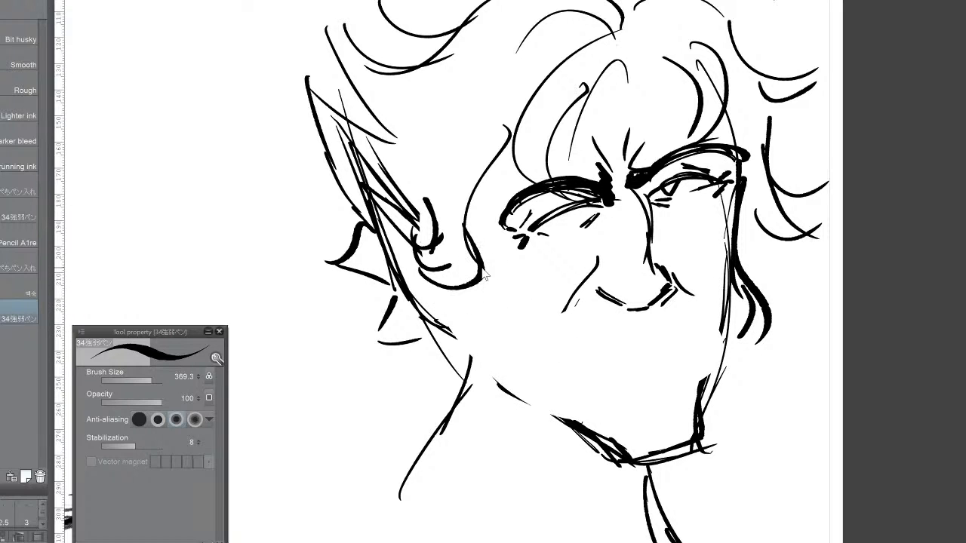
key("ctrl+z")
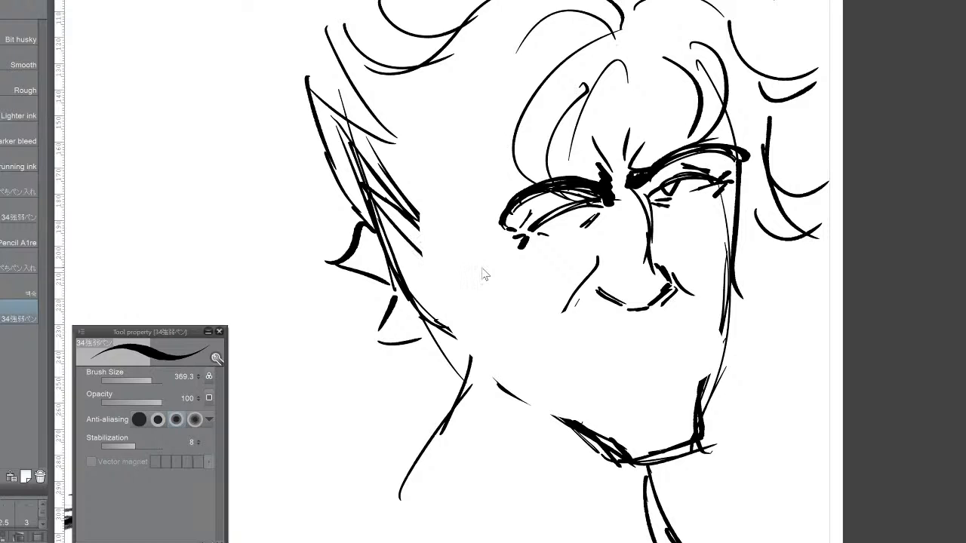
Step: Draw the sideburn edge and curved hair locks at the temple, and rework the pointed ear with heavy horizontal spikes
mouse_move(444, 277)
left_mouse_down()
mouse_move(465, 174)
mouse_move(461, 181)
left_mouse_up()
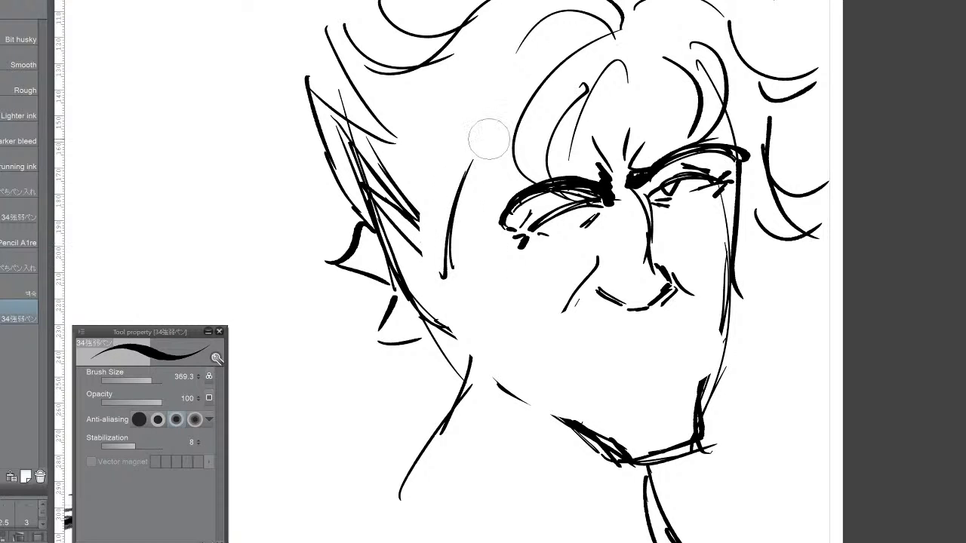
left_click_drag(508, 115, 457, 190)
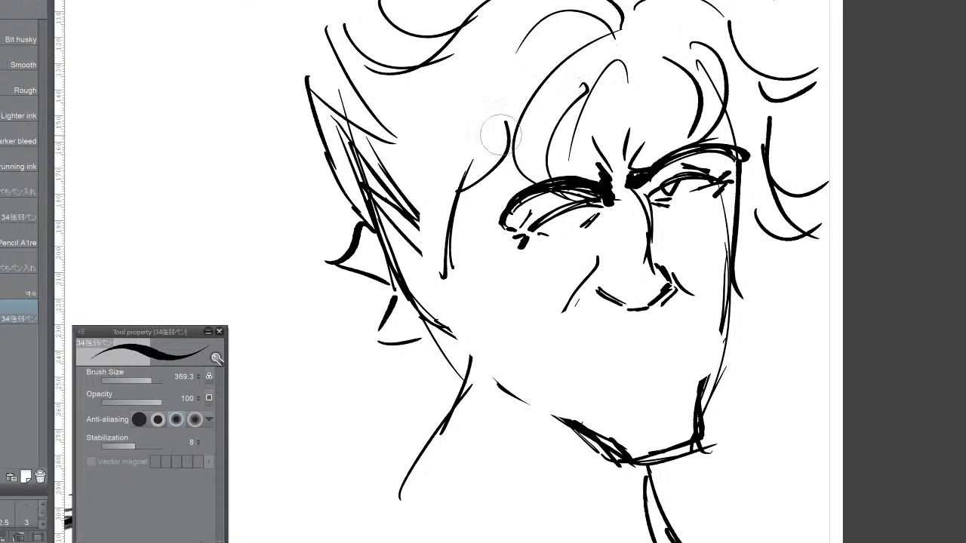
mouse_move(483, 144)
left_mouse_down()
mouse_move(423, 160)
mouse_move(469, 184)
left_mouse_up()
left_click_drag(451, 281, 419, 221)
mouse_move(345, 213)
left_mouse_down()
mouse_move(317, 193)
mouse_move(392, 184)
mouse_move(347, 185)
mouse_move(400, 193)
mouse_move(344, 189)
mouse_move(385, 202)
mouse_move(427, 257)
left_mouse_up()
left_click_drag(332, 189, 303, 180)
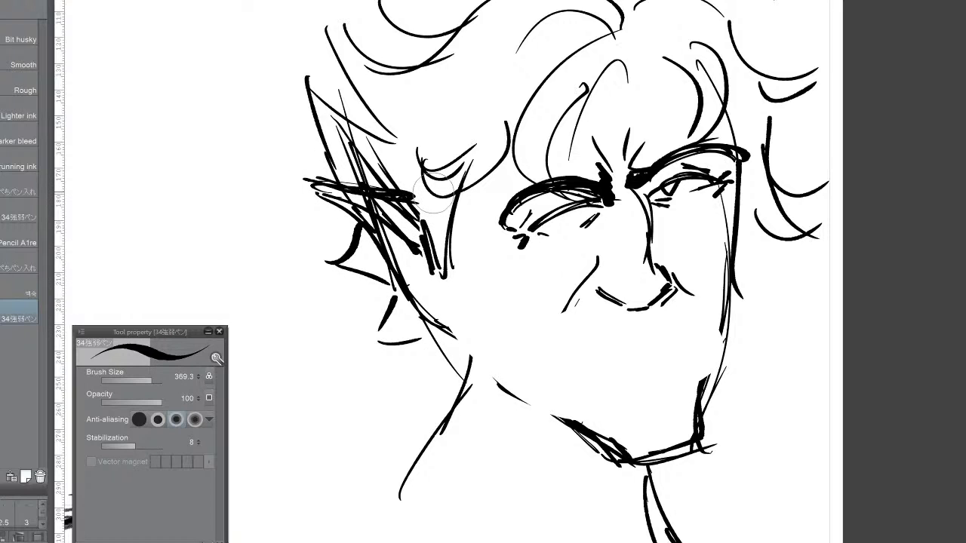
Step: Draw an angular earlobe, and redraw the jawline from below the ear to the chin and up the far cheek
mouse_move(445, 338)
left_mouse_down()
mouse_move(478, 355)
mouse_move(528, 404)
left_mouse_up()
mouse_move(495, 376)
left_mouse_down()
mouse_move(530, 416)
mouse_move(612, 452)
left_mouse_up()
left_click_drag(513, 397, 638, 460)
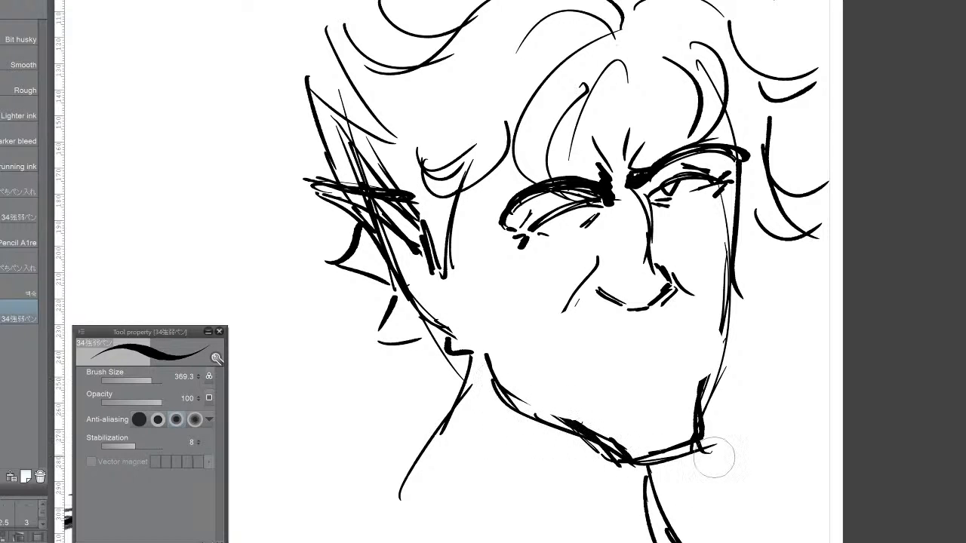
mouse_move(714, 453)
left_mouse_down()
mouse_move(702, 433)
mouse_move(726, 349)
mouse_move(705, 386)
left_mouse_up()
left_click_drag(738, 230, 722, 336)
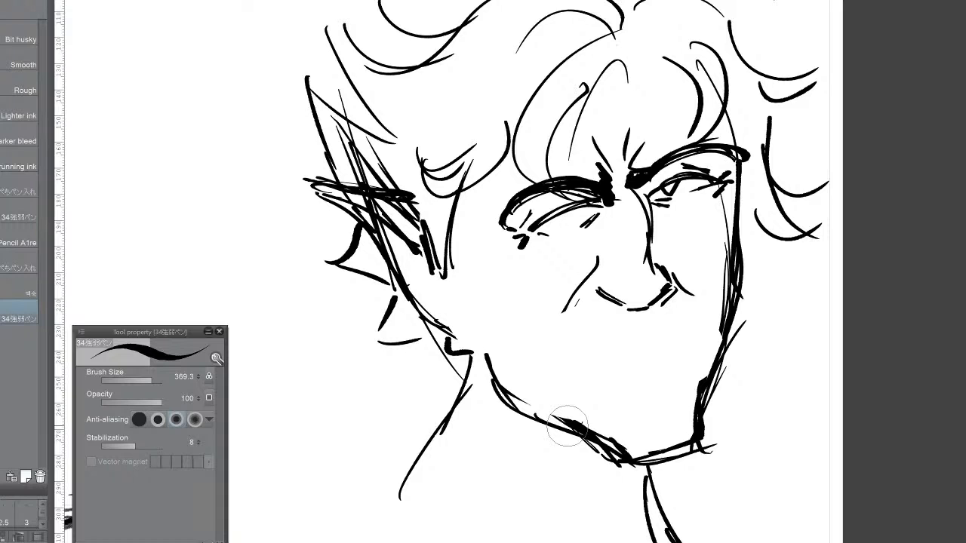
Step: Add short crease marks on the forehead, a downturned frowning mouth, and a small curve on the chin
left_click_drag(570, 157, 586, 151)
left_click_drag(647, 133, 677, 120)
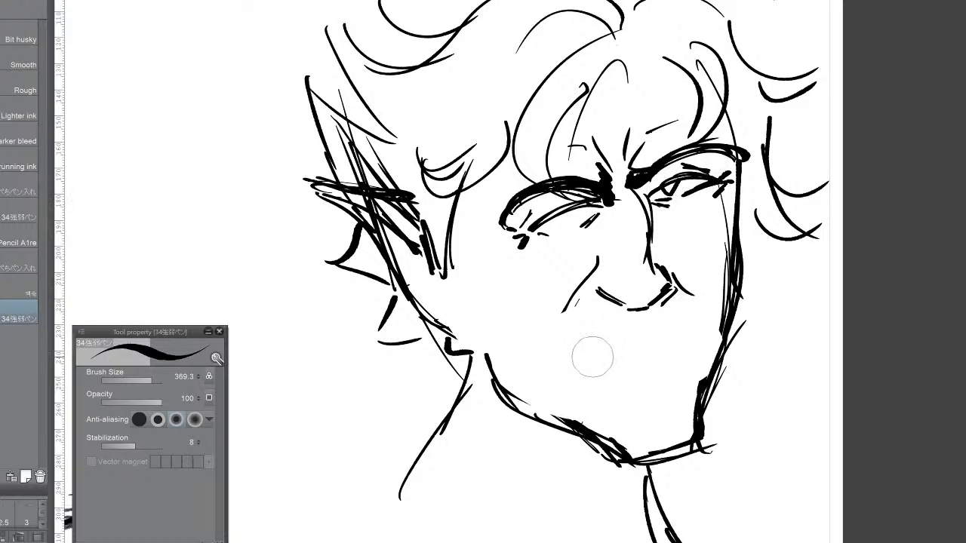
mouse_move(571, 353)
left_mouse_down()
mouse_move(688, 330)
mouse_move(630, 334)
left_mouse_up()
mouse_move(570, 362)
left_mouse_down()
mouse_move(687, 328)
mouse_move(641, 334)
left_mouse_up()
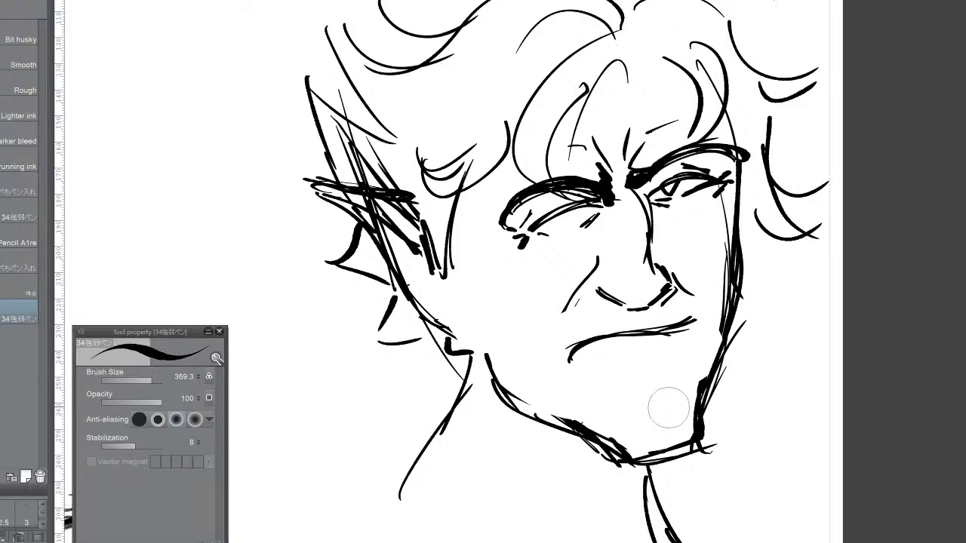
left_click_drag(636, 393, 670, 388)
Step: Connect the jaw to the earlobe, reinforce the back of the neck, and sweep a collar line across the neck base
left_click_drag(467, 327, 512, 400)
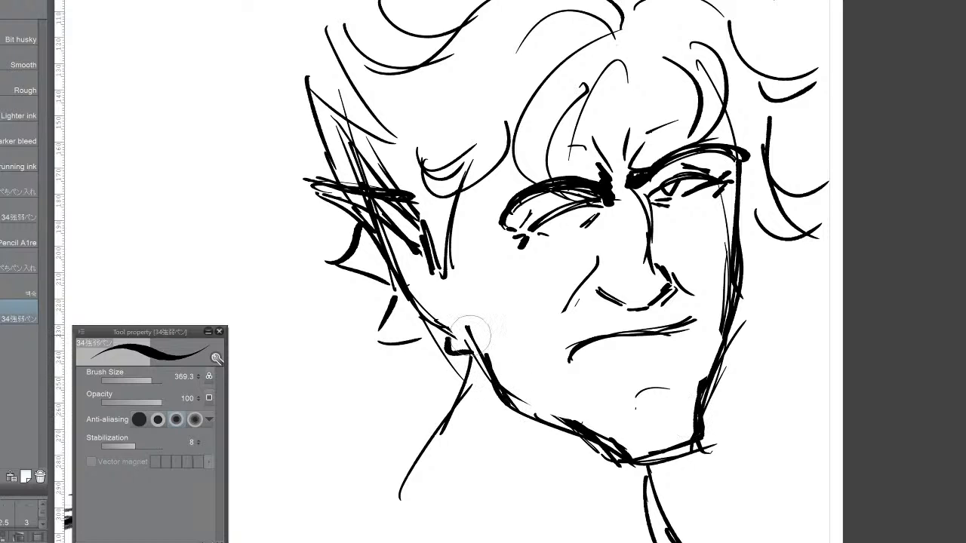
mouse_move(467, 327)
left_mouse_down()
mouse_move(410, 475)
mouse_move(536, 542)
left_mouse_up()
left_click(467, 479)
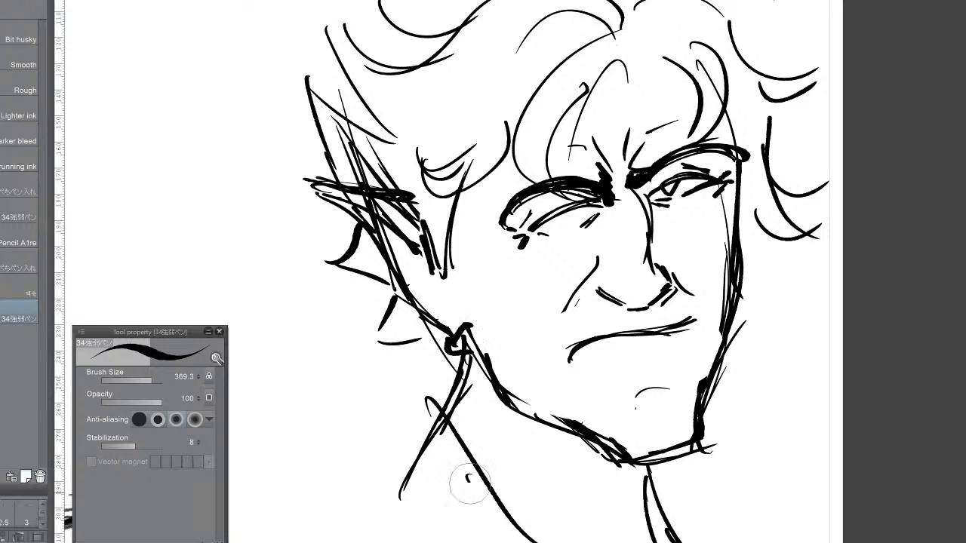
left_click_drag(468, 479, 559, 542)
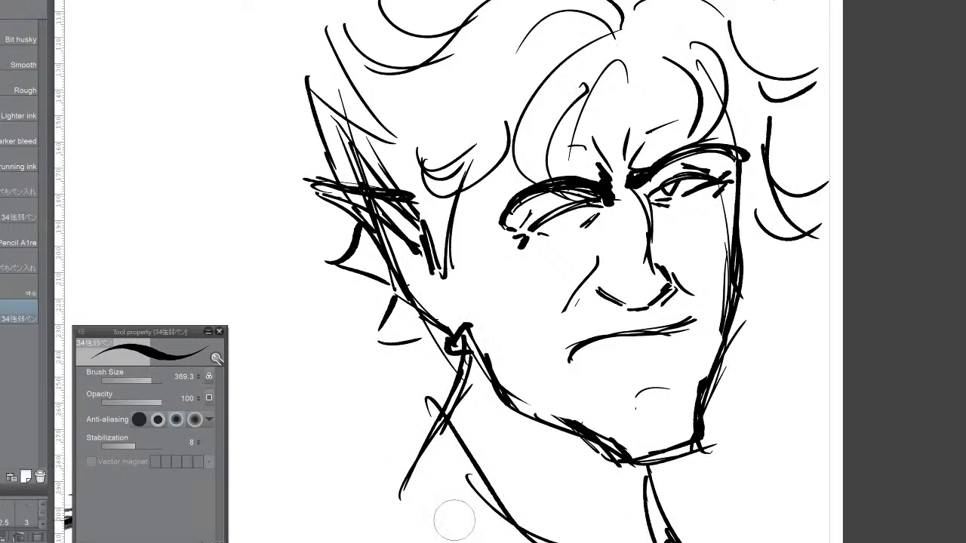
Step: Sketch an oval head with a narrow chin and angled jaw in the empty space below the scowling head study
scroll(544, 287, "down", 10)
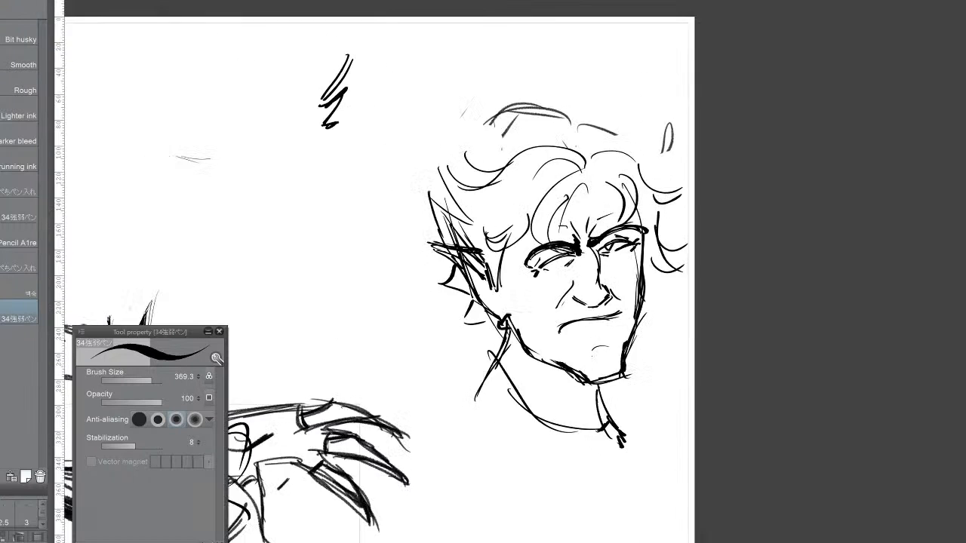
scroll(550, 305, "up", 5)
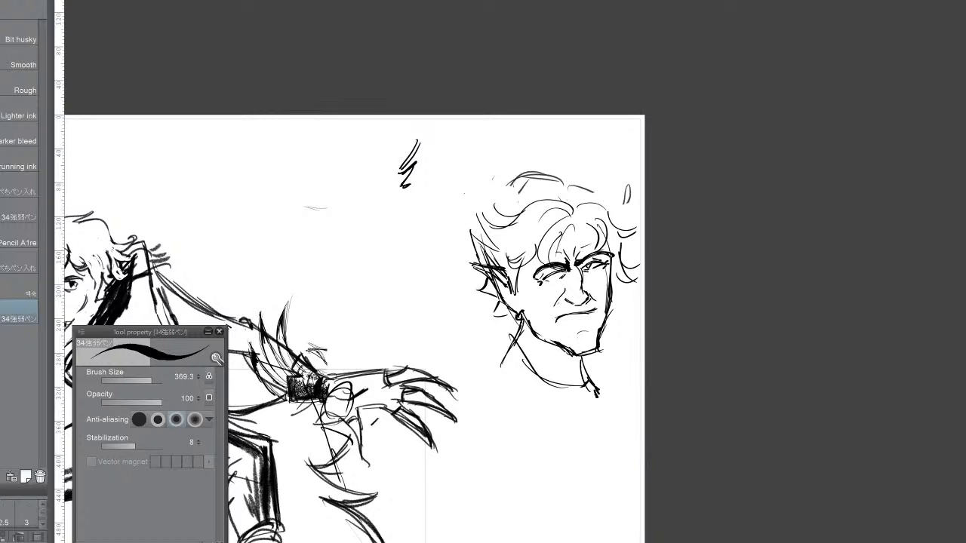
left_click_drag(460, 340, 628, 95)
mouse_move(693, 291)
left_mouse_down()
mouse_move(671, 236)
mouse_move(713, 295)
mouse_move(671, 236)
mouse_move(698, 316)
left_mouse_up()
left_click_drag(664, 236, 703, 321)
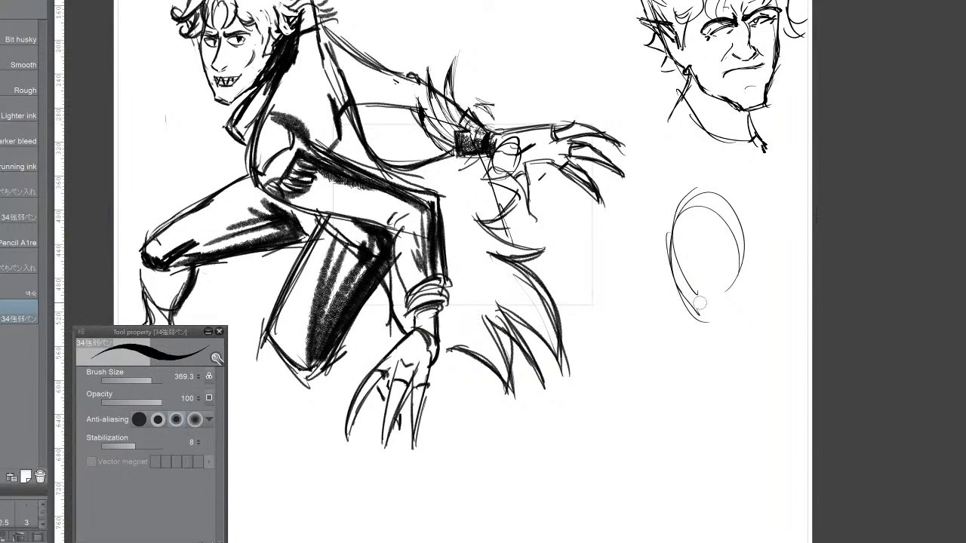
mouse_move(714, 327)
left_mouse_down()
mouse_move(759, 278)
mouse_move(749, 257)
mouse_move(745, 286)
left_mouse_up()
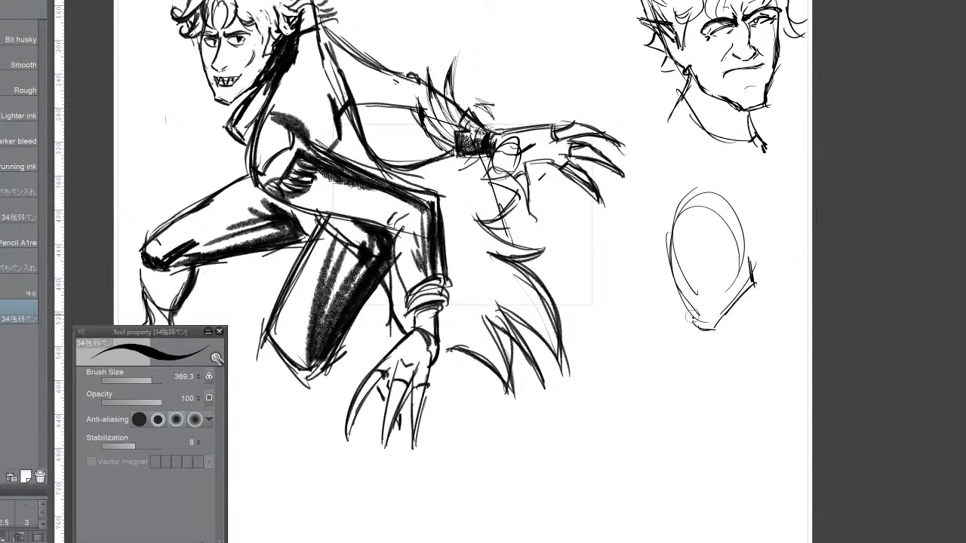
mouse_move(689, 317)
left_mouse_down()
mouse_move(670, 295)
mouse_move(691, 317)
mouse_move(678, 230)
mouse_move(666, 282)
mouse_move(672, 223)
left_mouse_up()
mouse_move(676, 281)
left_mouse_down()
mouse_move(672, 227)
mouse_move(670, 252)
left_mouse_up()
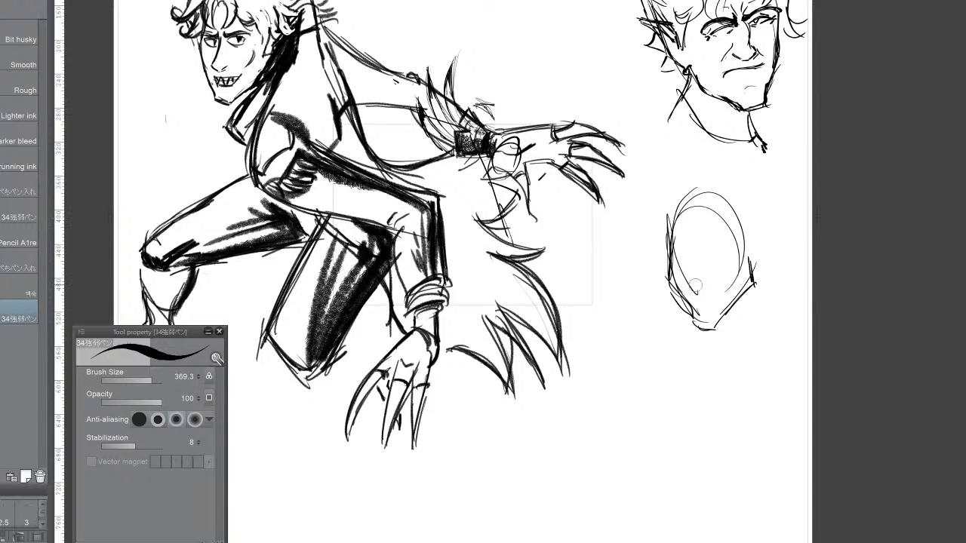
Step: Sketch parted bangs and flicked-out side hair around the new head, and add a long pointed ear
left_click_drag(696, 209, 675, 248)
left_click_drag(706, 210, 726, 249)
left_click_drag(665, 245, 658, 275)
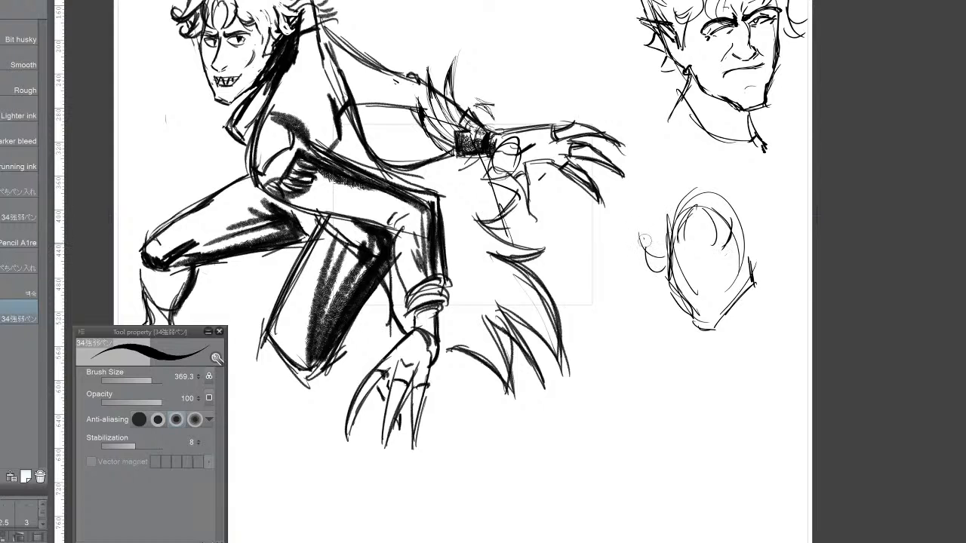
mouse_move(654, 208)
left_mouse_down()
mouse_move(716, 184)
mouse_move(765, 210)
mouse_move(763, 221)
mouse_move(780, 221)
mouse_move(770, 264)
left_mouse_up()
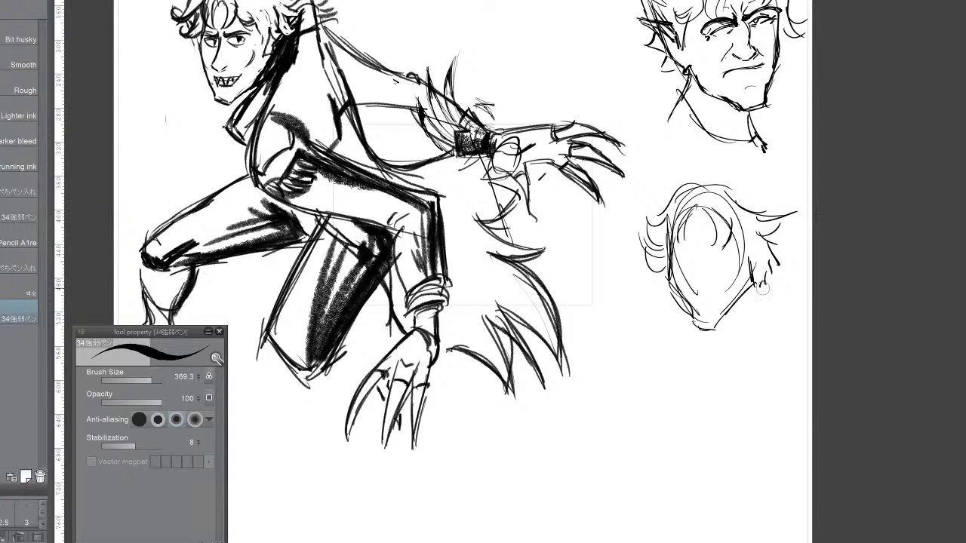
mouse_move(725, 242)
left_mouse_down()
mouse_move(736, 268)
mouse_move(776, 246)
left_mouse_up()
left_click_drag(760, 270, 798, 234)
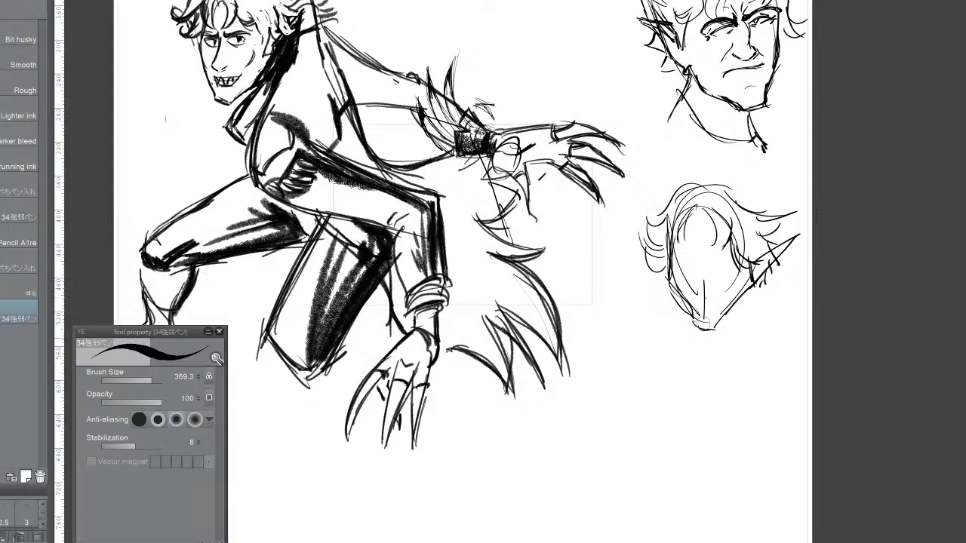
Step: Rough in a raised finger in front of the lower head's chin and curved guidelines across its eye level
mouse_move(705, 281)
left_mouse_down()
mouse_move(703, 356)
mouse_move(714, 381)
left_mouse_up()
left_click_drag(708, 311, 711, 378)
mouse_move(667, 251)
left_mouse_down()
mouse_move(745, 247)
mouse_move(695, 253)
mouse_move(751, 235)
left_mouse_up()
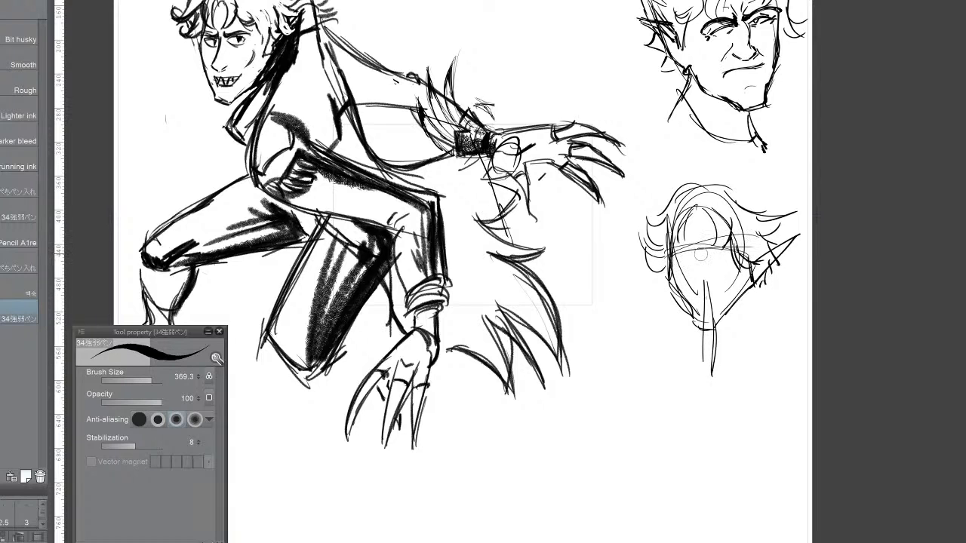
left_click_drag(702, 255, 716, 253)
Step: Mark the nose tip, firm up the raised finger's outline, and draw the curled fist with short knuckle marks beneath it
scroll(778, 226, "up", 3)
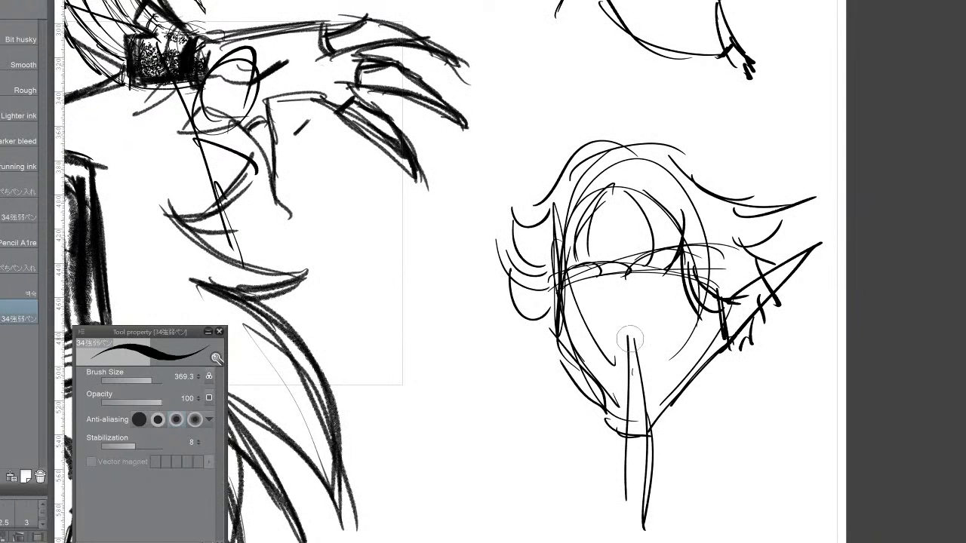
mouse_move(605, 325)
left_mouse_down()
mouse_move(619, 331)
mouse_move(646, 385)
left_mouse_up()
left_click_drag(628, 425, 622, 510)
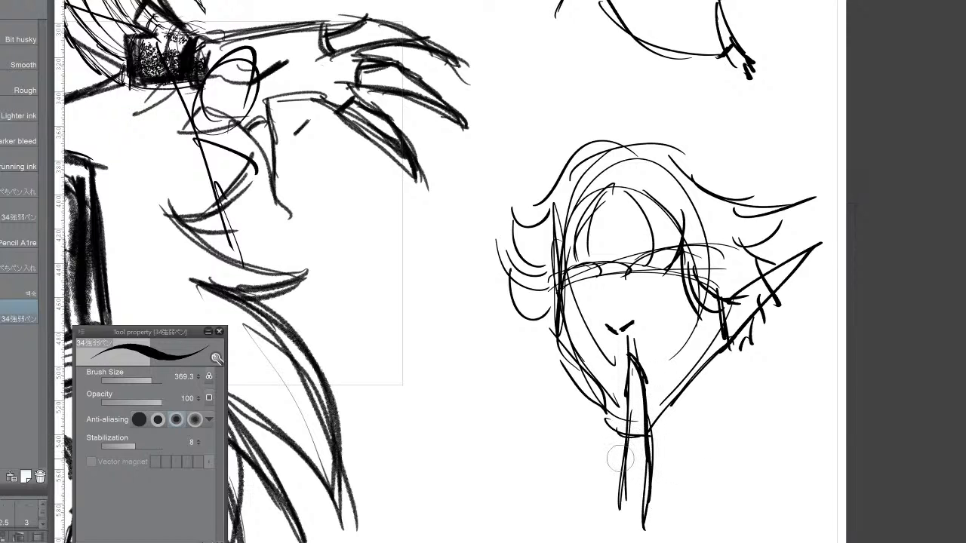
mouse_move(629, 468)
left_mouse_down()
mouse_move(579, 493)
mouse_move(560, 541)
left_mouse_up()
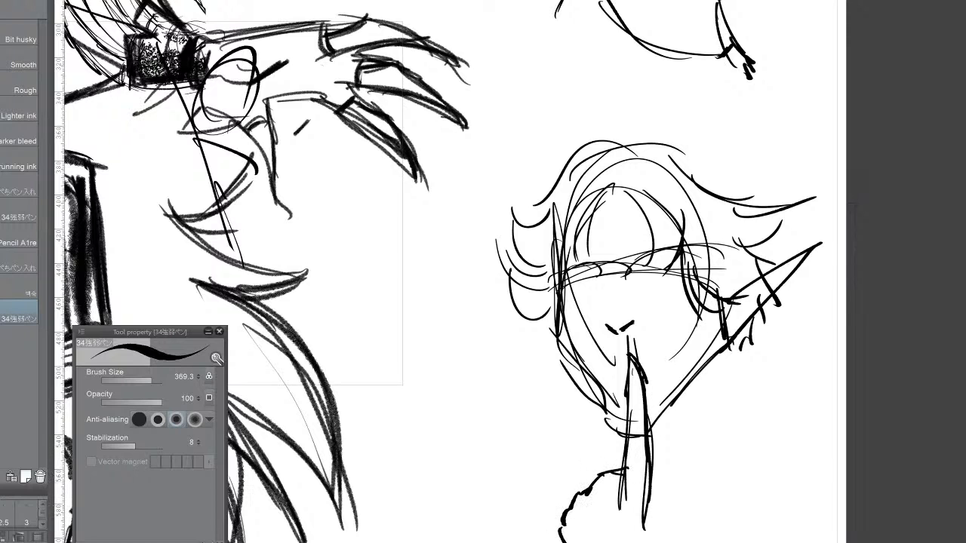
left_click_drag(641, 489, 661, 529)
mouse_move(623, 477)
left_mouse_down()
mouse_move(625, 504)
mouse_move(563, 532)
left_mouse_up()
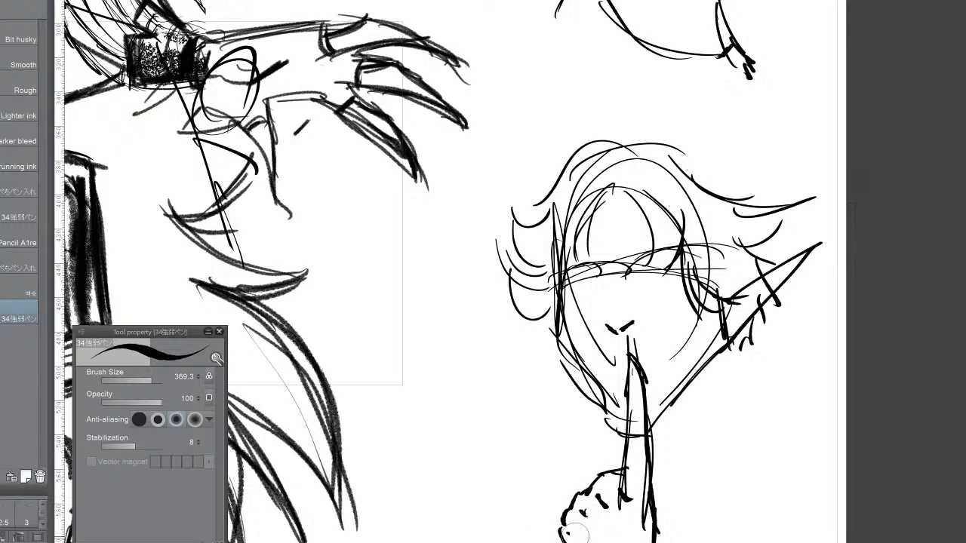
Step: Draw the mouth line behind the finger, narrowed eyes under heavy lowered brows, and the bridge of the nose
mouse_move(594, 362)
left_mouse_down()
mouse_move(610, 351)
mouse_move(604, 357)
mouse_move(670, 350)
left_mouse_up()
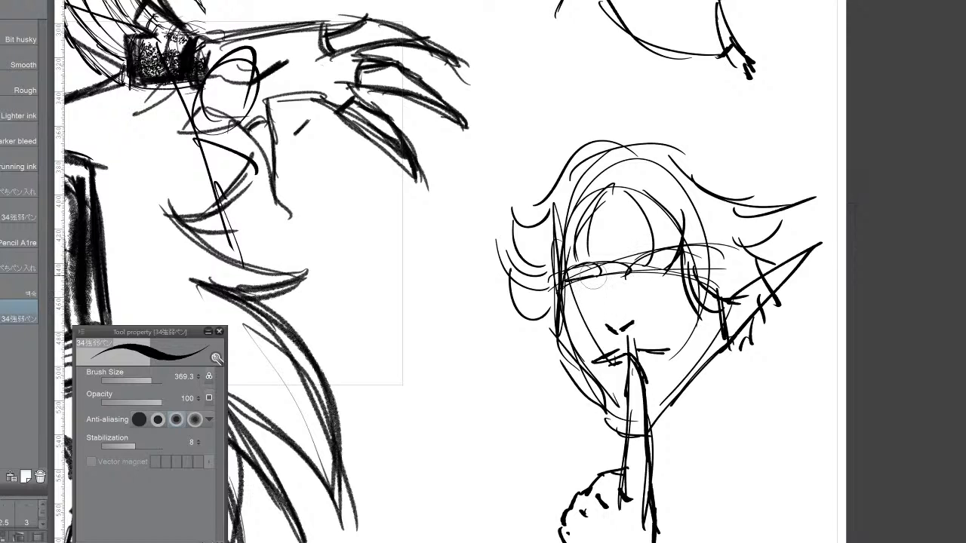
left_click_drag(568, 283, 588, 284)
left_click_drag(658, 278, 681, 269)
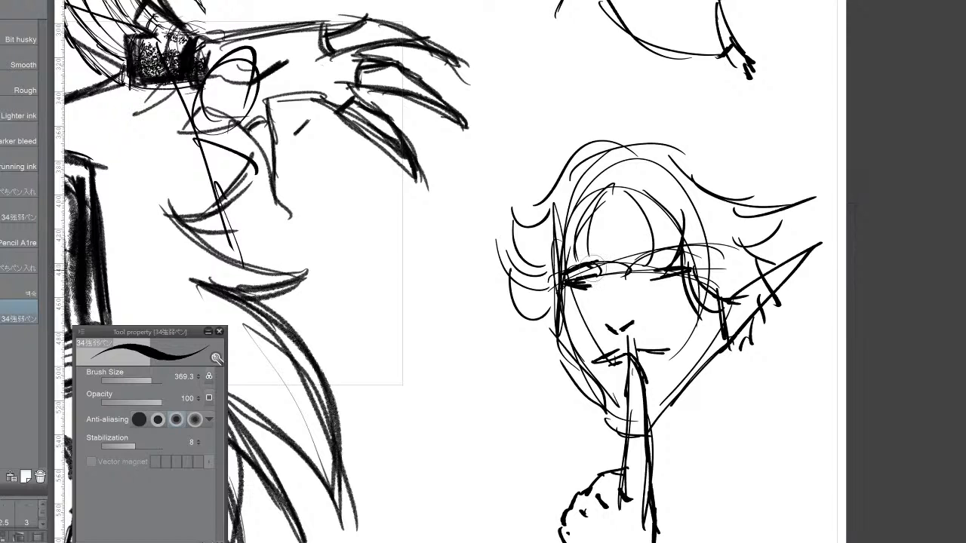
mouse_move(589, 266)
left_mouse_down()
mouse_move(631, 271)
mouse_move(638, 250)
mouse_move(631, 274)
mouse_move(643, 250)
mouse_move(631, 269)
mouse_move(645, 250)
mouse_move(669, 252)
mouse_move(646, 248)
mouse_move(703, 250)
left_mouse_up()
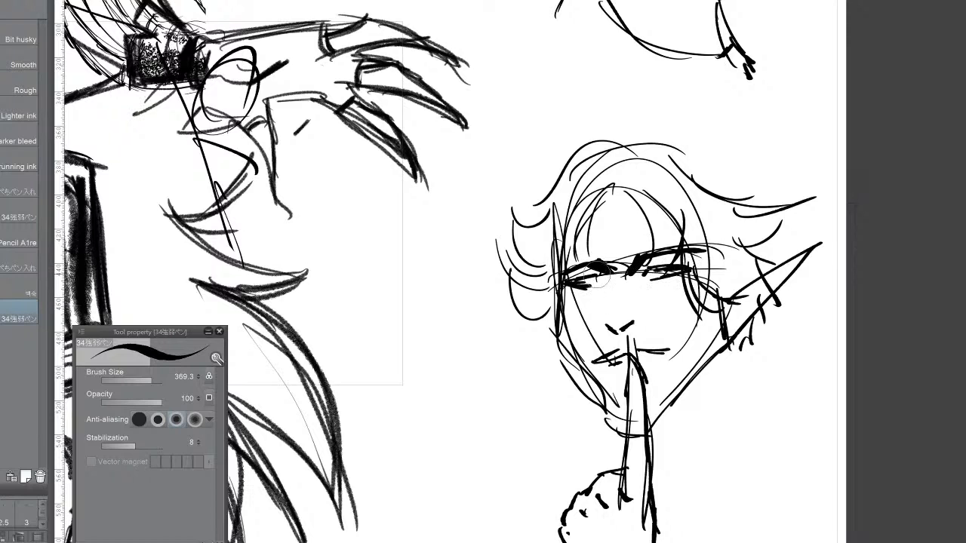
left_click_drag(597, 277, 606, 282)
left_click_drag(606, 327, 616, 334)
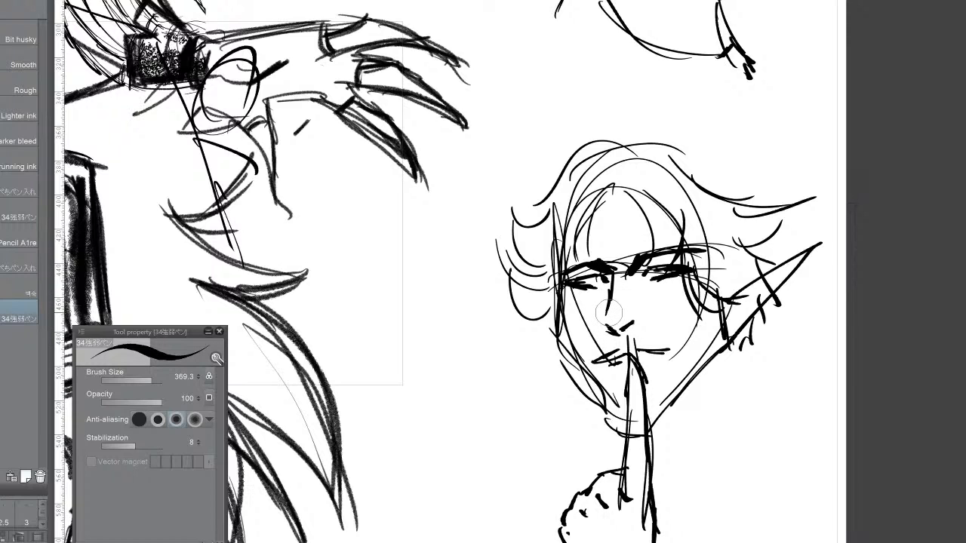
Step: Darken the jaw on both sides of the face, and draw the neck with its muscle lines and a sloping shoulder
mouse_move(562, 294)
left_mouse_down()
mouse_move(560, 355)
mouse_move(603, 415)
mouse_move(630, 434)
mouse_move(607, 412)
mouse_move(693, 391)
mouse_move(724, 365)
left_mouse_up()
mouse_move(669, 408)
left_mouse_down()
mouse_move(721, 367)
mouse_move(671, 412)
mouse_move(722, 367)
mouse_move(666, 420)
left_mouse_up()
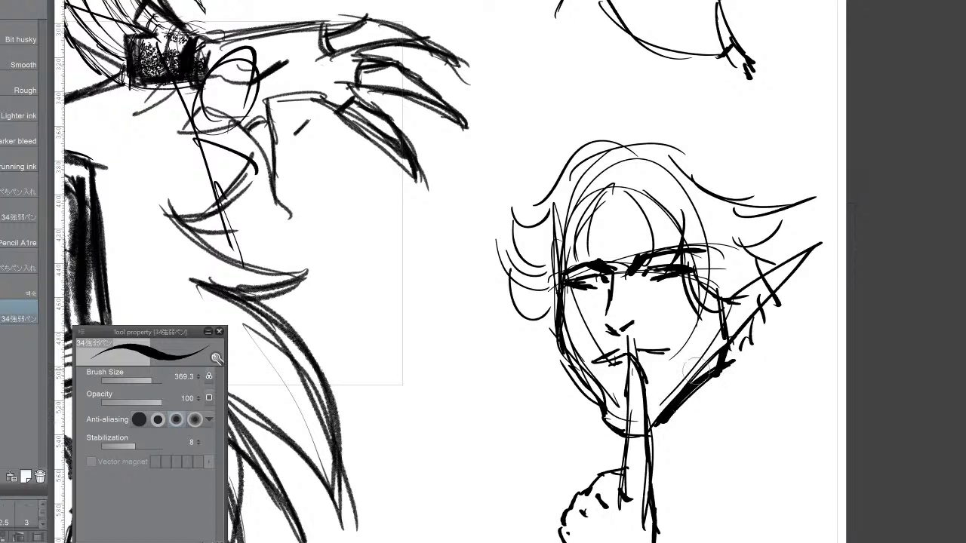
mouse_move(713, 376)
left_mouse_down()
mouse_move(715, 442)
mouse_move(773, 519)
left_mouse_up()
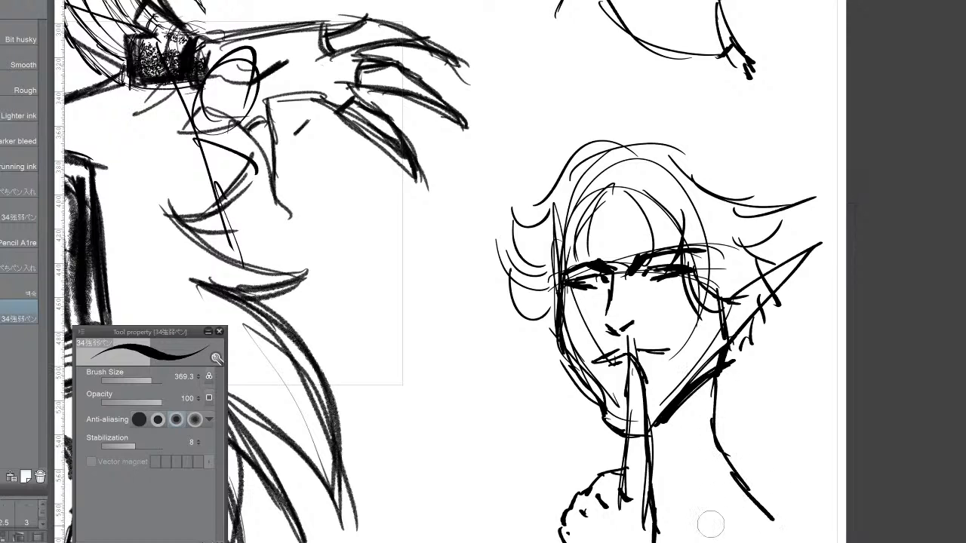
mouse_move(735, 340)
left_mouse_down()
mouse_move(729, 464)
mouse_move(738, 346)
mouse_move(724, 462)
mouse_move(738, 357)
mouse_move(723, 429)
left_mouse_up()
left_click_drag(730, 362, 726, 415)
mouse_move(721, 379)
left_mouse_down()
mouse_move(688, 434)
mouse_move(681, 497)
left_mouse_up()
left_click_drag(699, 419, 672, 515)
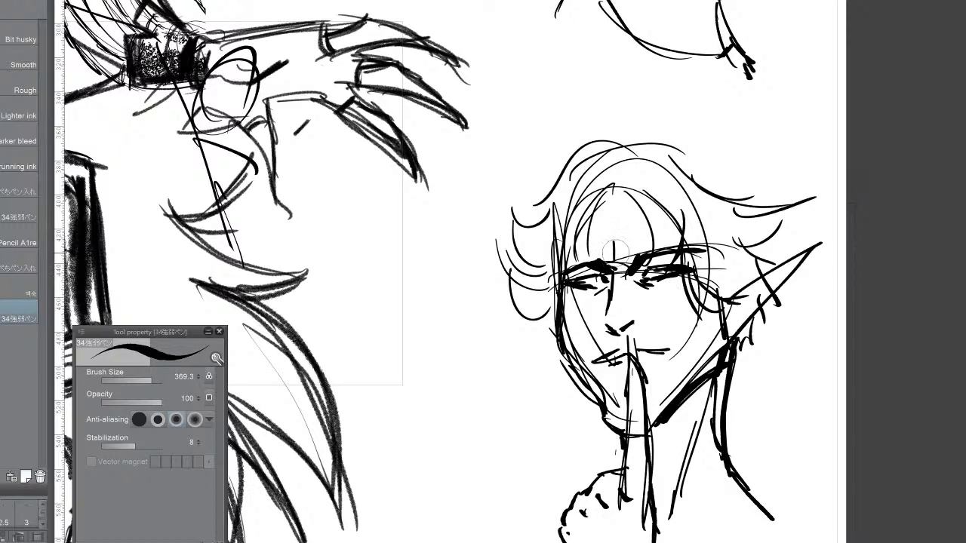
Step: Add a crease between the brows and ink curled, flicked-out locks on the side of the head away from the ear
left_click_drag(620, 241, 620, 257)
mouse_move(504, 204)
left_mouse_down()
mouse_move(523, 251)
mouse_move(513, 204)
mouse_move(549, 276)
left_mouse_up()
mouse_move(521, 203)
left_mouse_down()
mouse_move(499, 215)
mouse_move(524, 206)
mouse_move(526, 230)
mouse_move(549, 213)
left_mouse_up()
left_click_drag(559, 180, 534, 219)
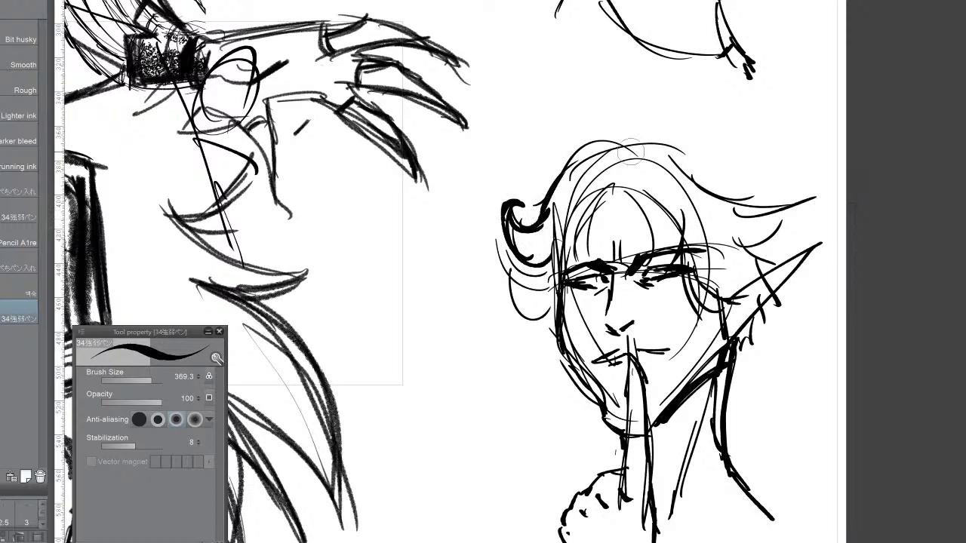
mouse_move(529, 255)
left_mouse_down()
mouse_move(498, 286)
mouse_move(545, 334)
left_mouse_up()
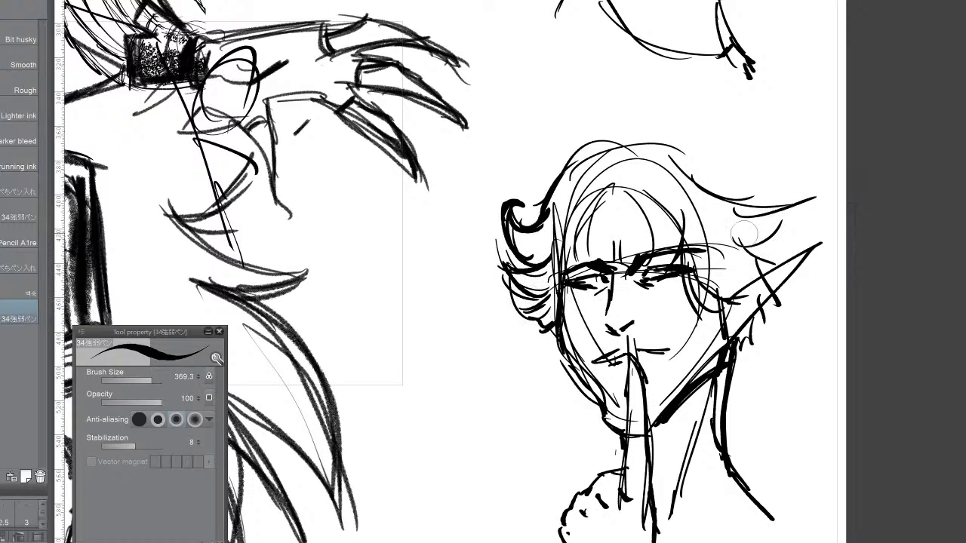
Step: Ink curled locks around the pointed ear and sweep a bold hair outline over the crown
mouse_move(744, 185)
left_mouse_down()
mouse_move(725, 237)
mouse_move(722, 189)
mouse_move(732, 246)
left_mouse_up()
mouse_move(767, 208)
left_mouse_down()
mouse_move(742, 238)
mouse_move(776, 208)
mouse_move(743, 256)
mouse_move(755, 266)
left_mouse_up()
mouse_move(790, 231)
left_mouse_down()
mouse_move(750, 314)
mouse_move(755, 327)
mouse_move(771, 318)
mouse_move(732, 373)
left_mouse_up()
left_click_drag(779, 317, 751, 351)
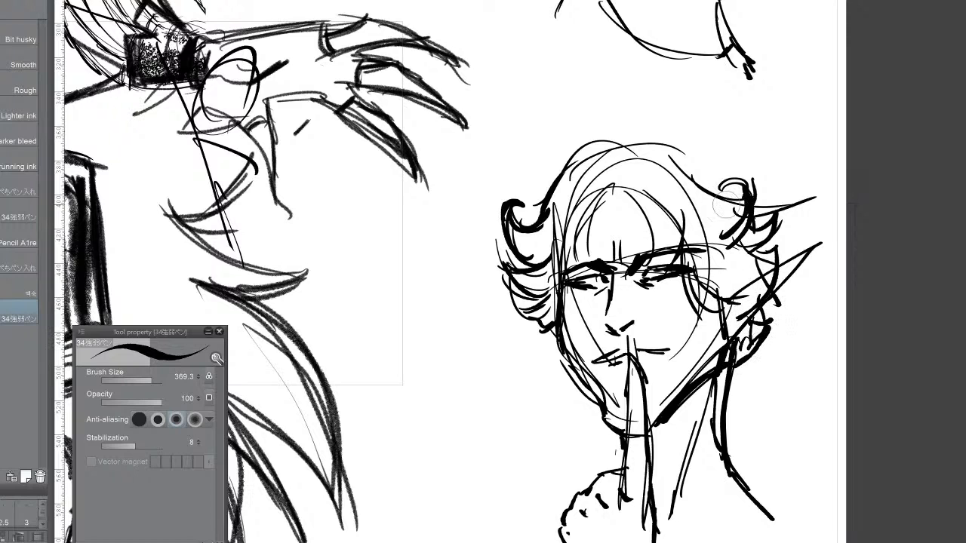
mouse_move(729, 215)
left_mouse_down()
mouse_move(715, 181)
mouse_move(718, 205)
mouse_move(698, 177)
mouse_move(634, 140)
left_mouse_up()
left_click_drag(592, 170, 695, 160)
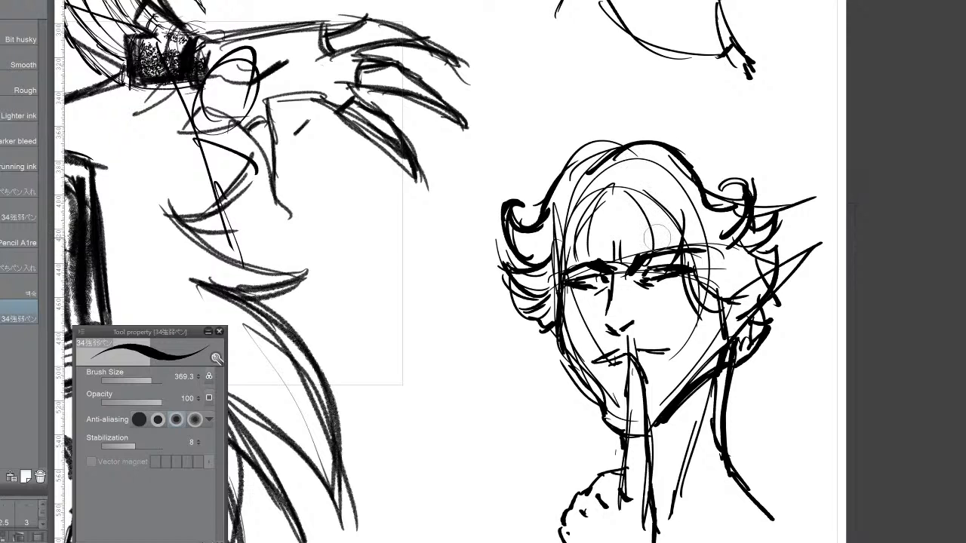
Step: Ink the parted bangs as wavy strands falling on both sides of the forehead toward the brows
mouse_move(650, 188)
left_mouse_down()
mouse_move(653, 256)
mouse_move(643, 264)
left_mouse_up()
mouse_move(674, 207)
left_mouse_down()
mouse_move(657, 243)
mouse_move(664, 272)
left_mouse_up()
left_click_drag(658, 178, 649, 245)
left_click_drag(664, 202, 647, 240)
mouse_move(622, 185)
left_mouse_down()
mouse_move(658, 214)
mouse_move(584, 243)
mouse_move(574, 264)
left_mouse_up()
left_click_drag(594, 226, 582, 286)
left_click_drag(597, 185, 557, 259)
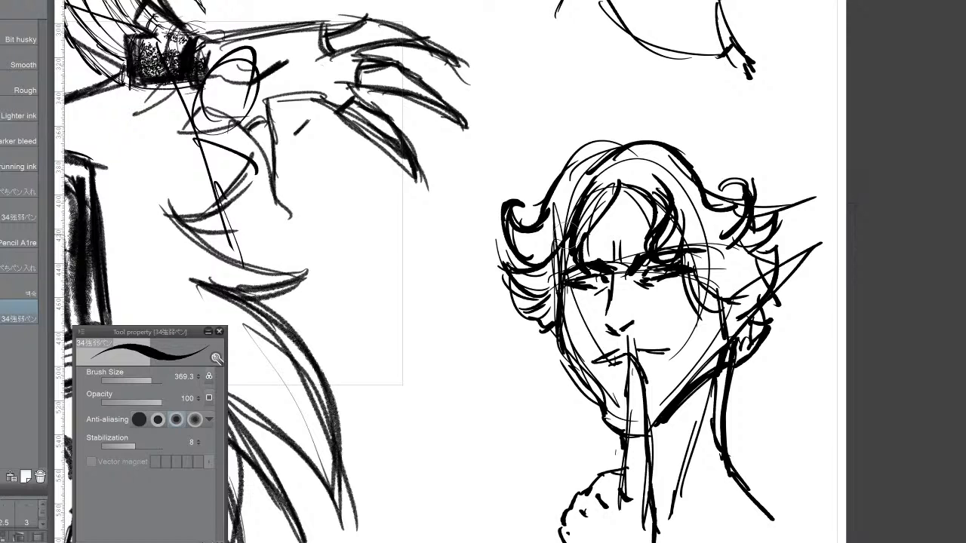
Step: Erase the leftover construction lines in the hair and beside the face, and redraw a bang strand on the ear side
key("e")
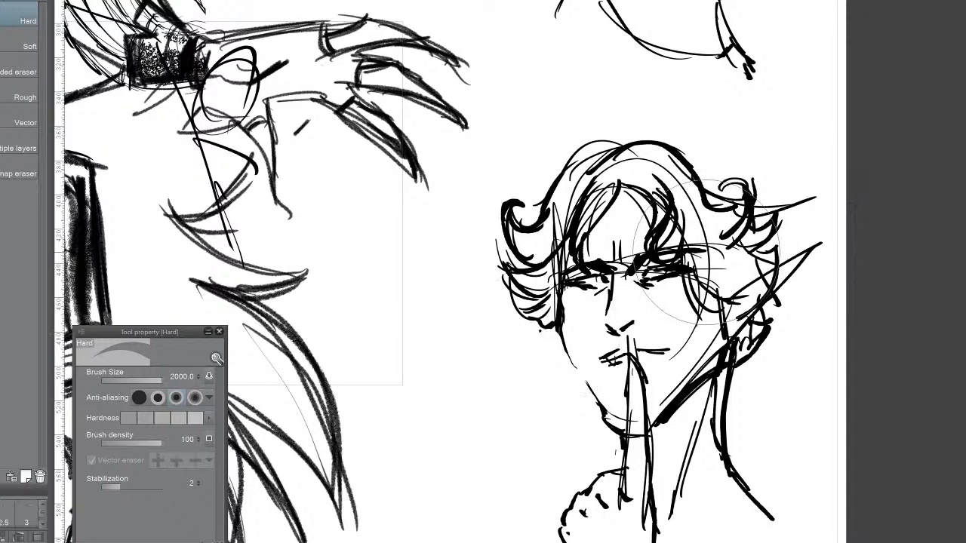
mouse_move(710, 261)
left_mouse_down()
mouse_move(719, 283)
mouse_move(703, 268)
mouse_move(719, 177)
mouse_move(711, 249)
mouse_move(738, 283)
mouse_move(743, 339)
mouse_move(741, 289)
left_mouse_up()
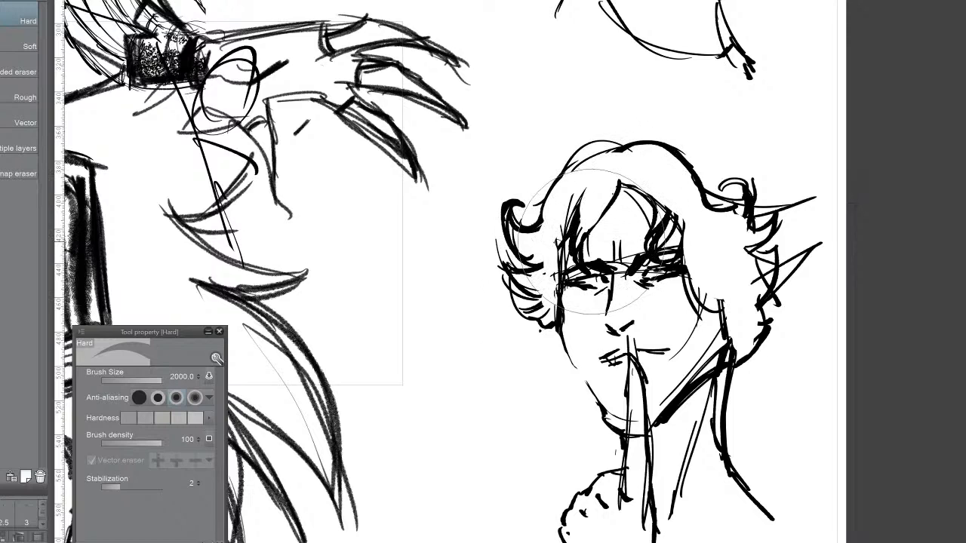
key("p")
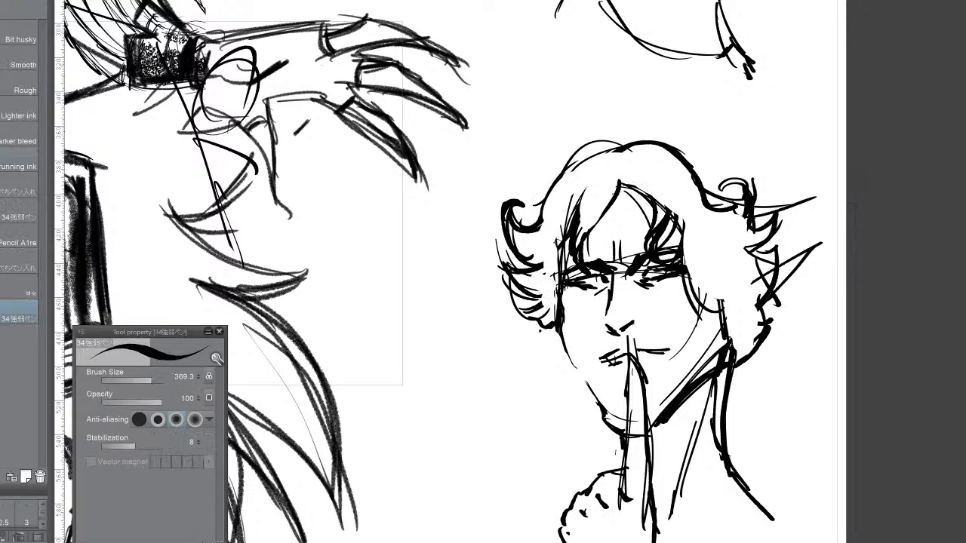
left_click_drag(680, 168, 672, 217)
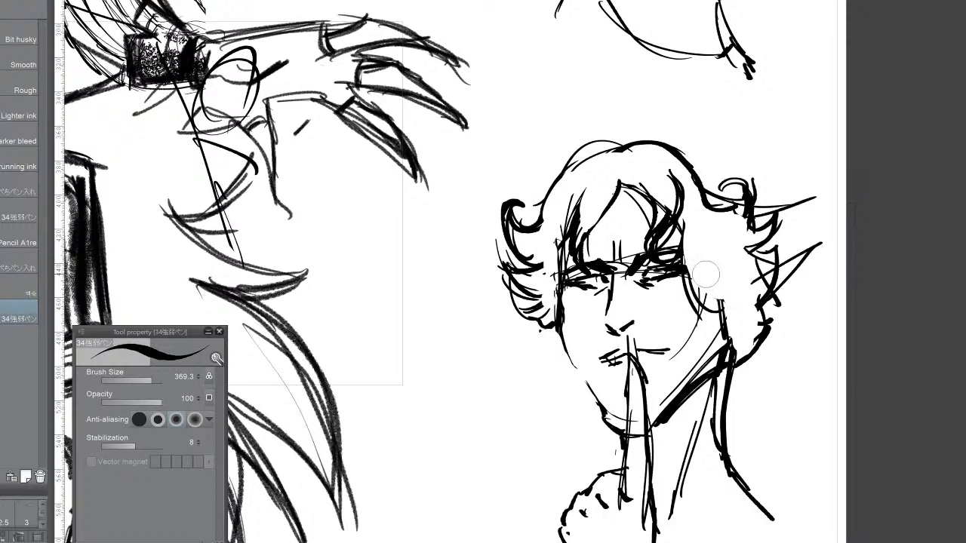
Step: Draw a rounded lock of hair sweeping over the ear's base and reinforce the long pointed ear with bold strokes
left_click_drag(683, 259, 755, 271)
mouse_move(693, 285)
left_mouse_down()
mouse_move(749, 290)
mouse_move(728, 339)
left_mouse_up()
mouse_move(749, 302)
left_mouse_down()
mouse_move(806, 233)
mouse_move(814, 240)
left_mouse_up()
mouse_move(759, 278)
left_mouse_down()
mouse_move(820, 235)
mouse_move(729, 351)
mouse_move(723, 321)
mouse_move(717, 338)
left_mouse_up()
left_click_drag(744, 295, 720, 336)
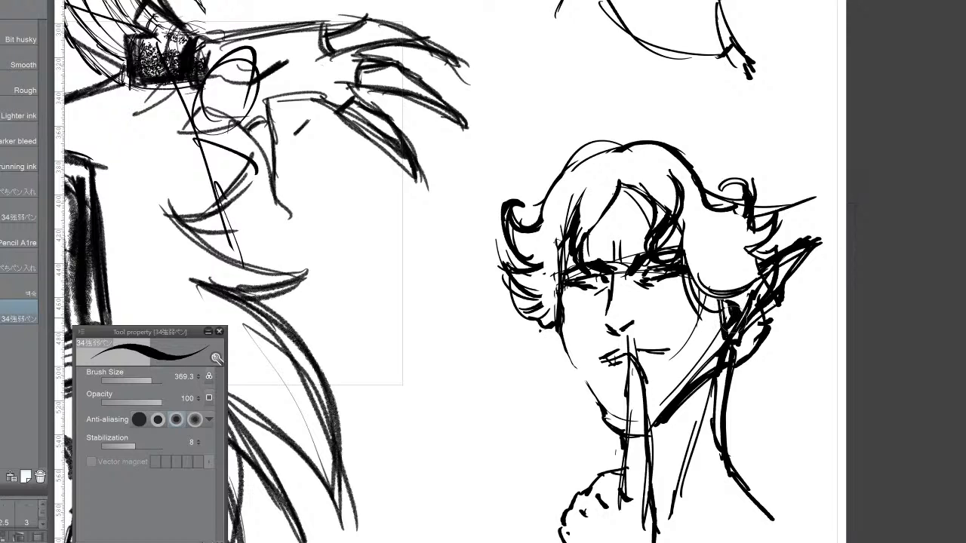
left_click_drag(746, 288, 736, 304)
Step: Redraw the jawline from the far cheek to the chin and add a short stroke beside the ear-side eye
mouse_move(561, 287)
left_mouse_down()
mouse_move(570, 362)
mouse_move(563, 307)
mouse_move(569, 357)
mouse_move(600, 401)
left_mouse_up()
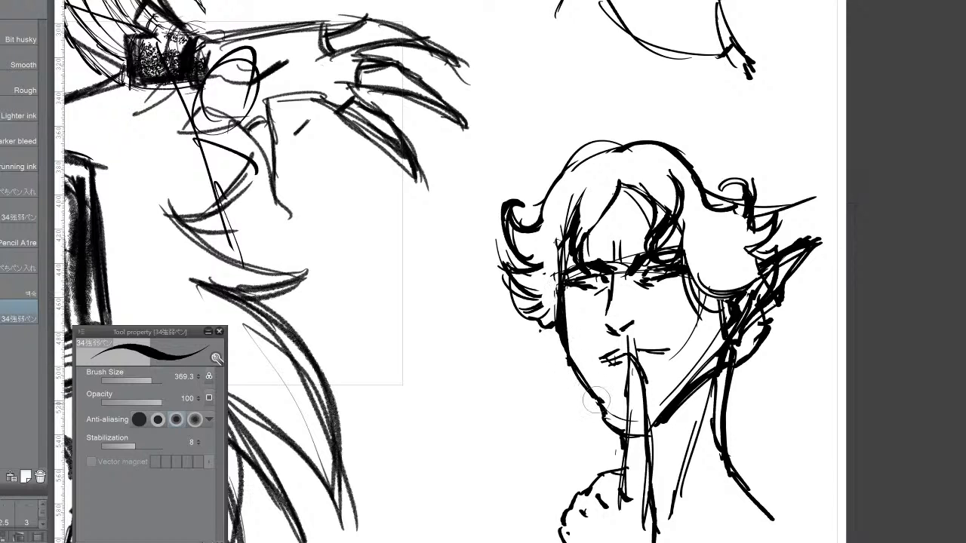
left_click_drag(578, 370, 612, 419)
left_click_drag(681, 268, 697, 262)
Step: Add jagged hair tufts above and behind the pointed ear and down the back of the neck
mouse_move(778, 233)
left_mouse_down()
mouse_move(797, 223)
mouse_move(792, 242)
left_mouse_up()
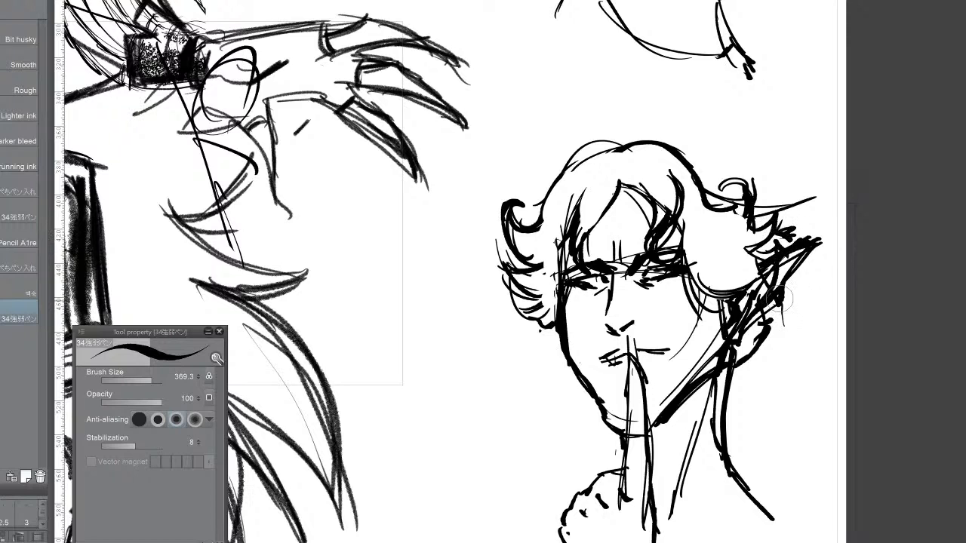
mouse_move(784, 297)
left_mouse_down()
mouse_move(774, 328)
mouse_move(781, 341)
mouse_move(719, 415)
left_mouse_up()
left_click_drag(765, 367, 718, 414)
mouse_move(792, 324)
left_mouse_down()
mouse_move(757, 362)
mouse_move(792, 310)
left_mouse_up()
left_click_drag(749, 209, 756, 225)
left_click_drag(776, 210, 763, 226)
left_click_drag(752, 181, 754, 219)
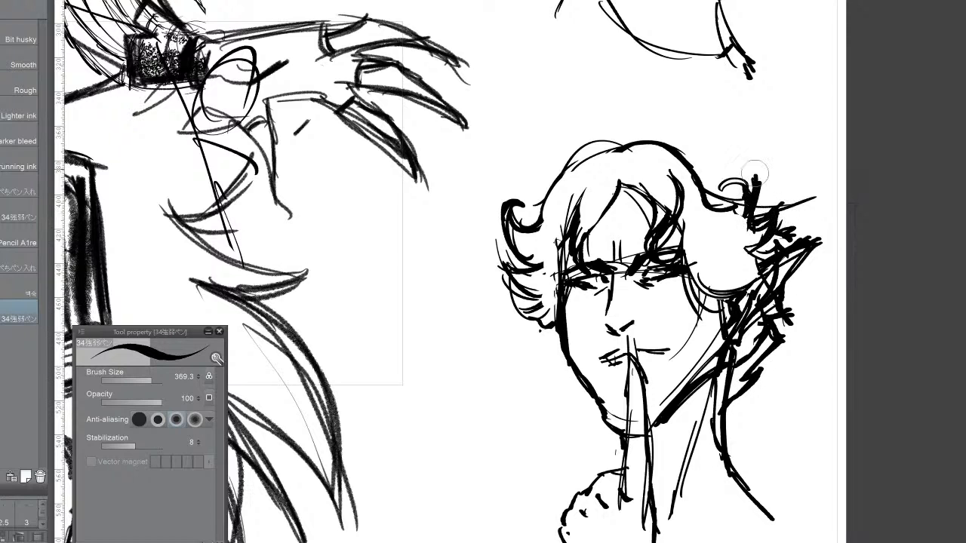
Step: Raise and thicken the hair outline over the crown, forming two rounded volumes that meet at the parting
mouse_move(751, 162)
left_mouse_down()
mouse_move(747, 204)
mouse_move(648, 130)
mouse_move(605, 158)
left_mouse_up()
left_click_drag(691, 136, 611, 159)
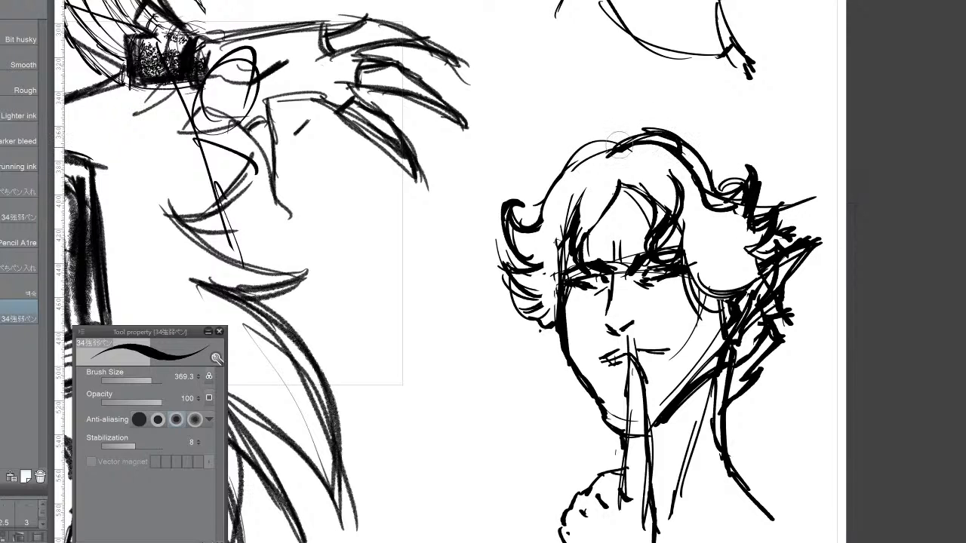
left_click_drag(656, 128, 624, 153)
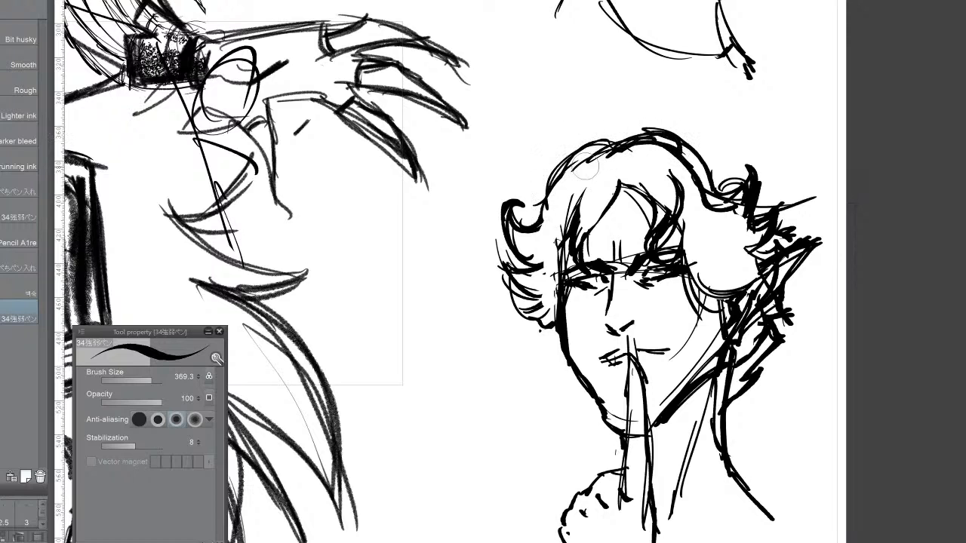
left_click_drag(558, 198, 615, 137)
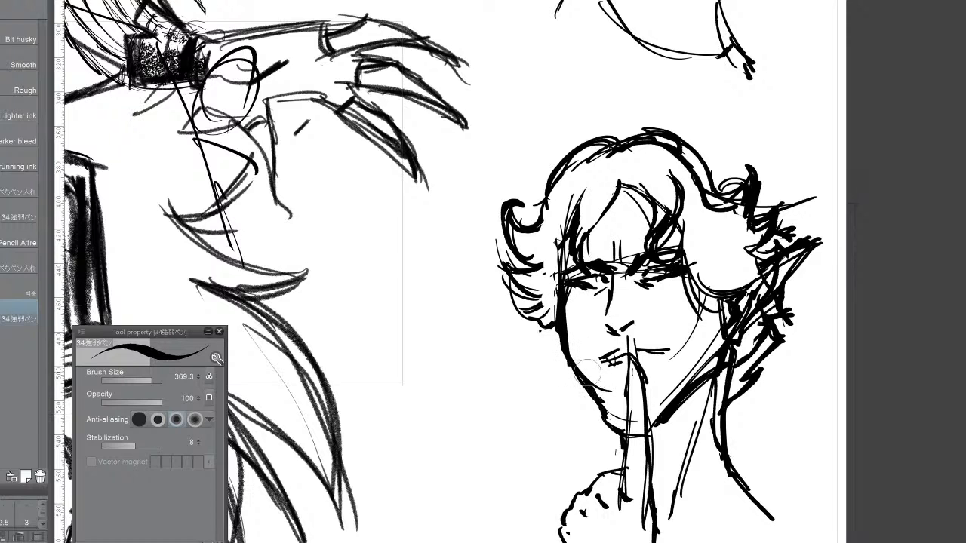
Step: Thicken the jawline between the far cheek and the chin
left_click_drag(574, 359, 607, 410)
mouse_move(585, 375)
left_mouse_down()
mouse_move(615, 430)
mouse_move(593, 413)
left_mouse_up()
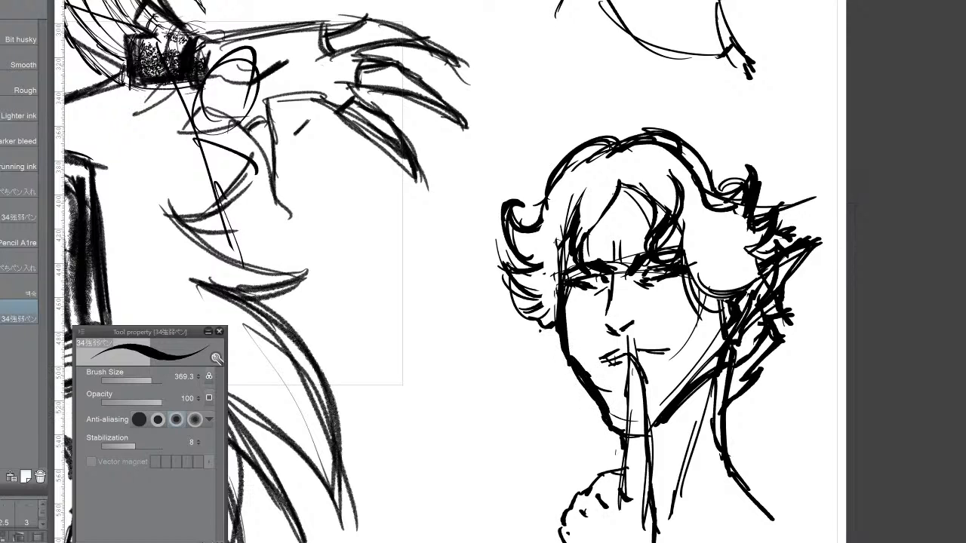
Step: Erase the heavy far-side jaw outline, redraw it as a thinner line from cheek to chin, and clean up the chin strokes
key("e")
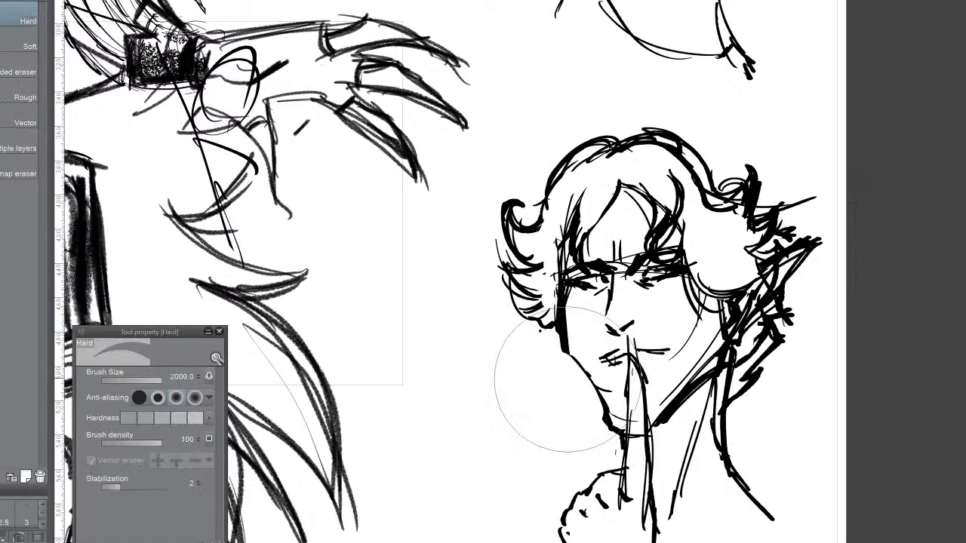
mouse_move(567, 379)
left_mouse_down()
mouse_move(532, 354)
mouse_move(565, 403)
mouse_move(560, 388)
mouse_move(594, 415)
mouse_move(539, 345)
mouse_move(529, 355)
mouse_move(567, 353)
left_mouse_up()
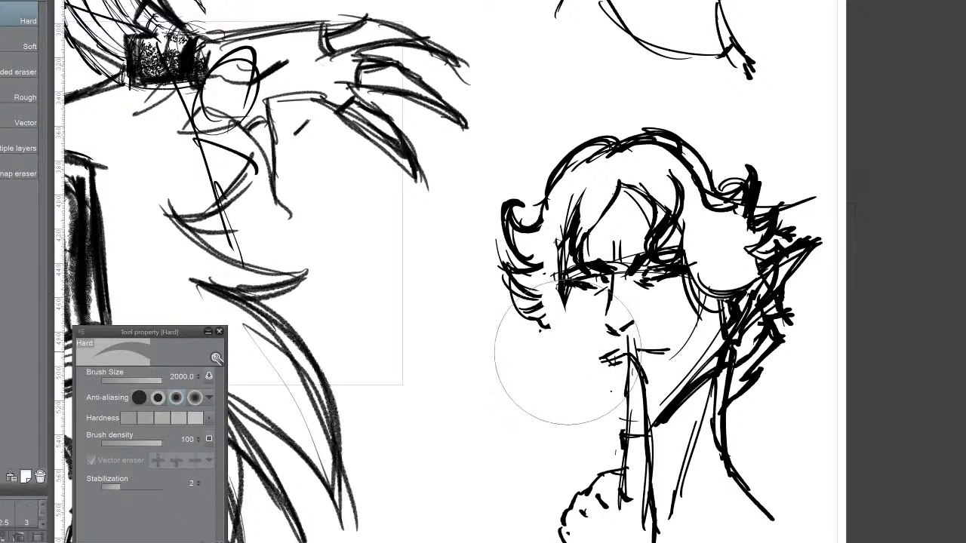
key("p")
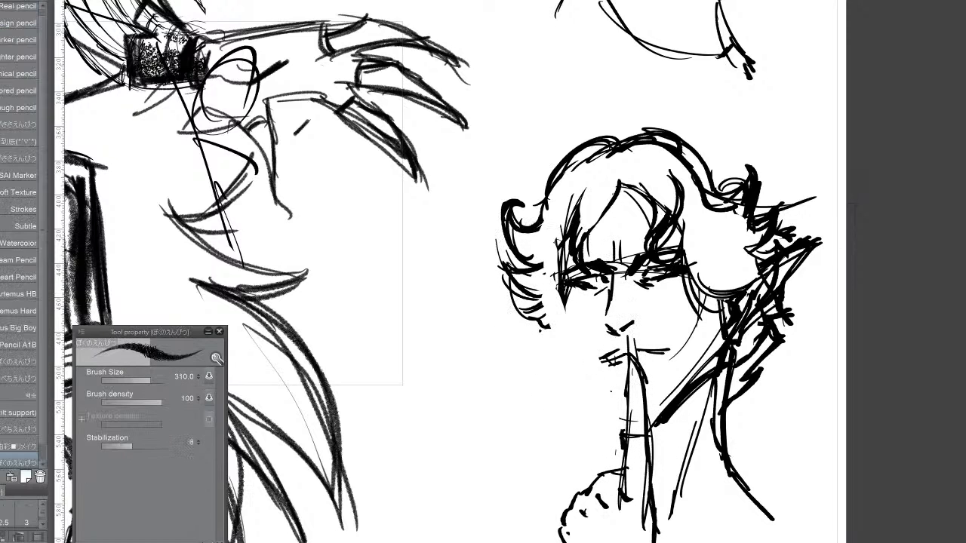
key("b")
key("b")
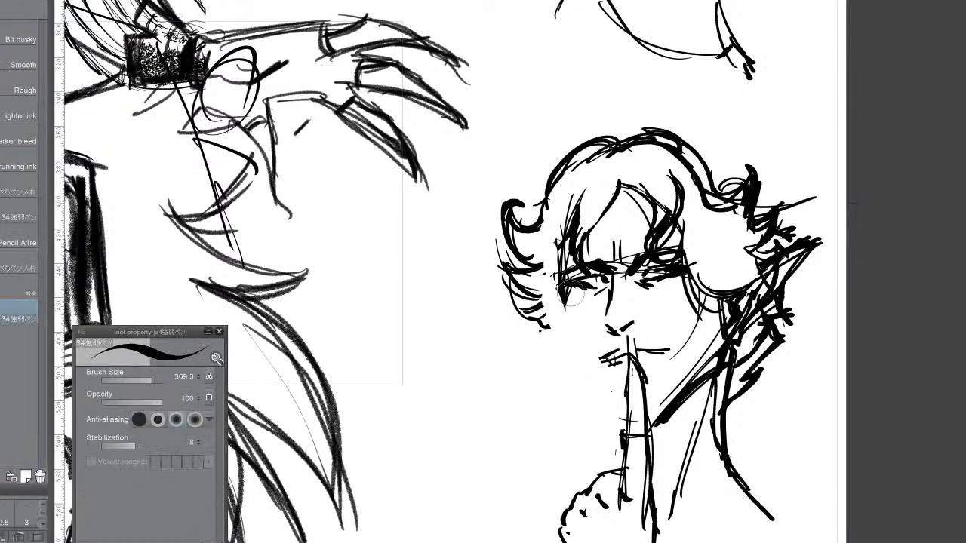
mouse_move(560, 299)
left_mouse_down()
mouse_move(566, 342)
mouse_move(563, 332)
mouse_move(599, 391)
mouse_move(585, 375)
mouse_move(616, 419)
left_mouse_up()
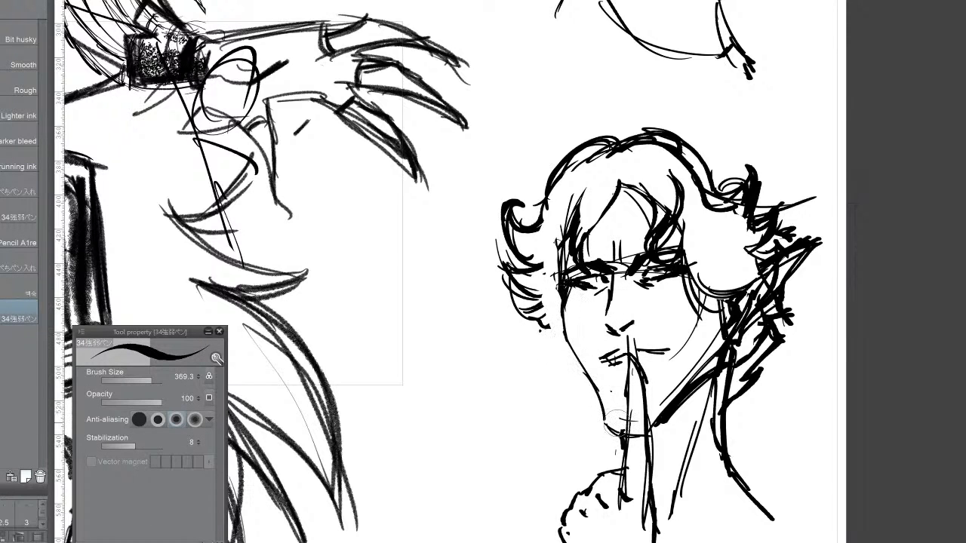
key("e")
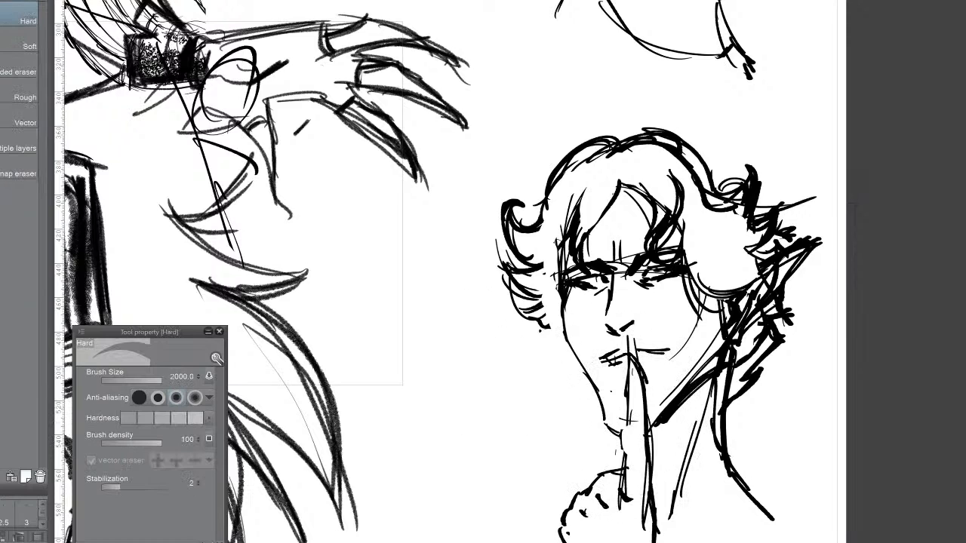
Step: Draw a ring band around the base of the raised finger and shade the curled fingers of the hand solid black with the pen
key("p")
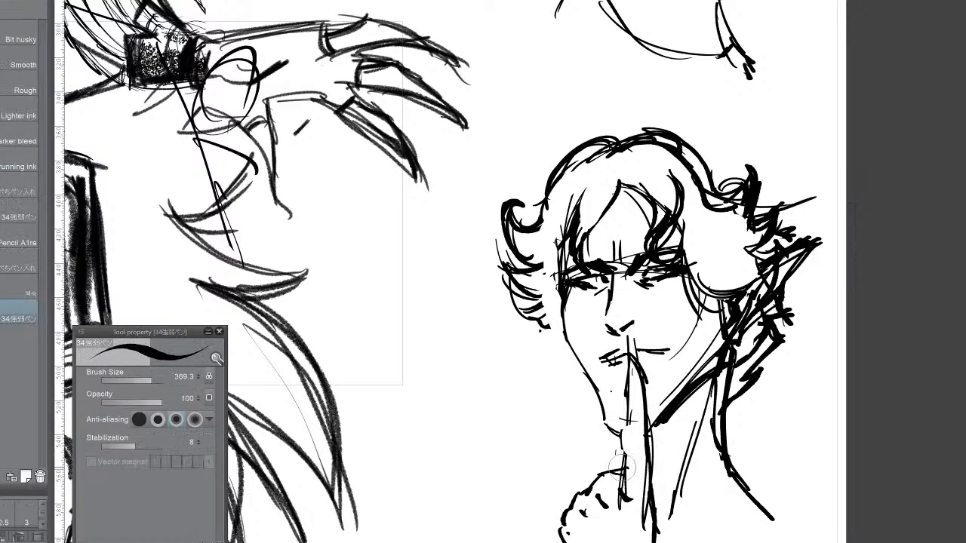
mouse_move(623, 456)
left_mouse_down()
mouse_move(650, 466)
mouse_move(650, 535)
left_mouse_up()
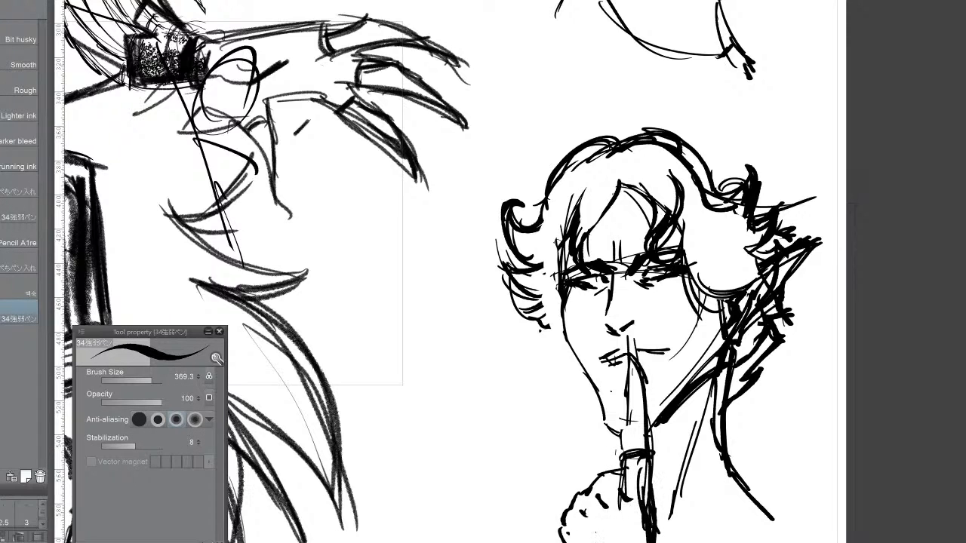
mouse_move(587, 534)
left_mouse_down()
mouse_move(613, 520)
mouse_move(630, 538)
mouse_move(631, 472)
mouse_move(634, 538)
mouse_move(604, 505)
mouse_move(610, 514)
mouse_move(568, 516)
mouse_move(572, 529)
mouse_move(589, 520)
mouse_move(593, 534)
left_mouse_up()
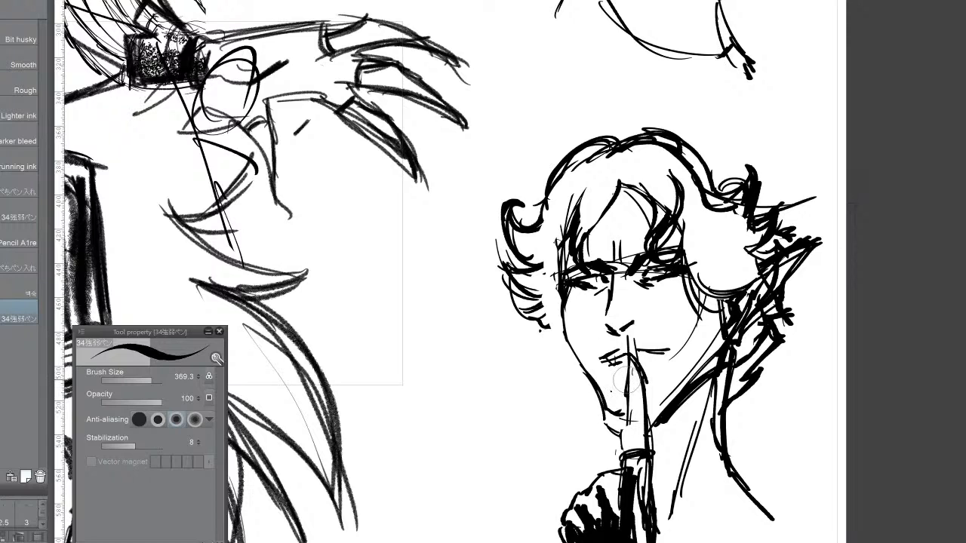
Step: Darken the lips on both sides of the raised finger and reinforce the chin and jaw strokes
mouse_move(610, 370)
left_mouse_down()
mouse_move(623, 366)
mouse_move(620, 352)
mouse_move(626, 367)
mouse_move(667, 353)
left_mouse_up()
mouse_move(648, 425)
left_mouse_down()
mouse_move(720, 376)
mouse_move(657, 424)
left_mouse_up()
left_click_drag(702, 388, 654, 447)
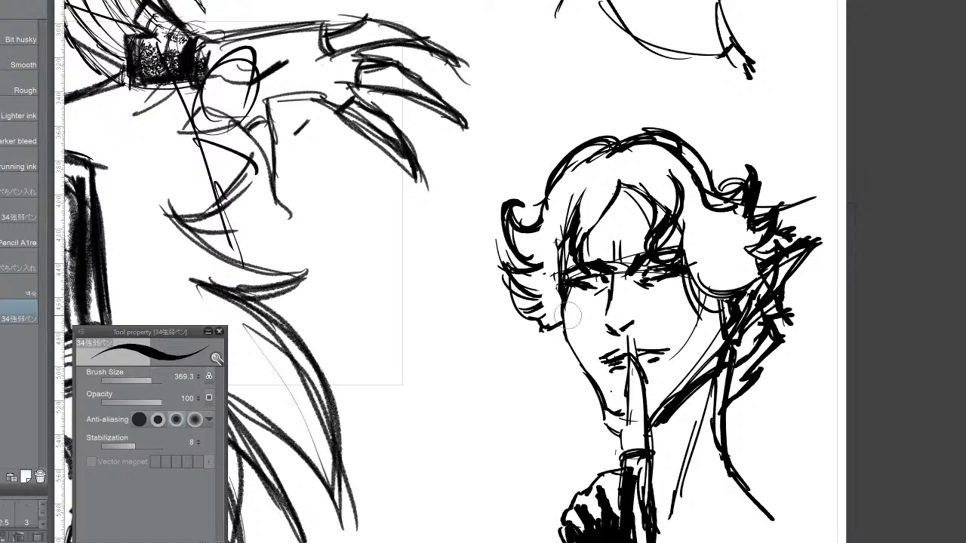
Step: Sketch a new egg-shaped head with nested ovals and a tapered chin in the empty area below and beside the finger-to-lips study
mouse_move(568, 316)
left_mouse_down()
mouse_move(662, 194)
mouse_move(844, 4)
mouse_move(721, 111)
left_mouse_up()
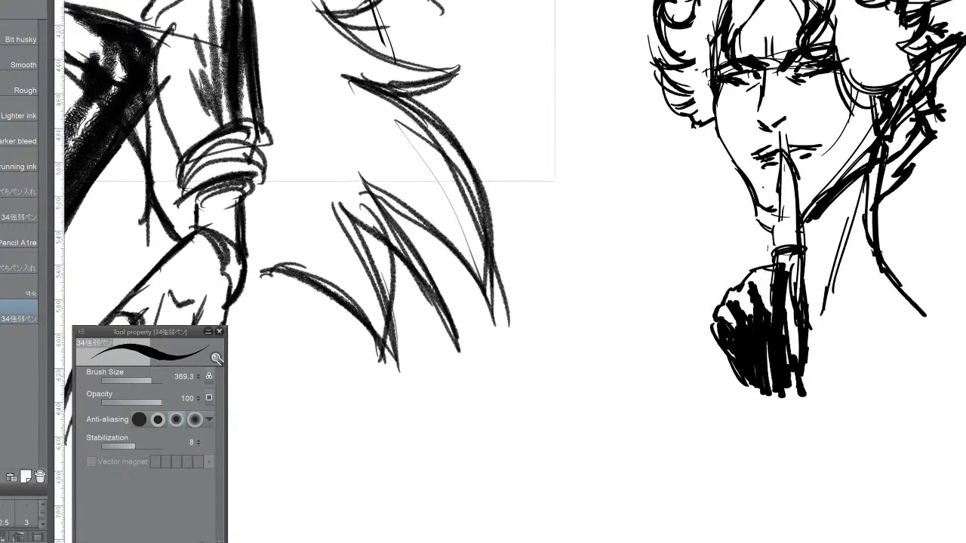
left_click_drag(528, 302, 632, 135)
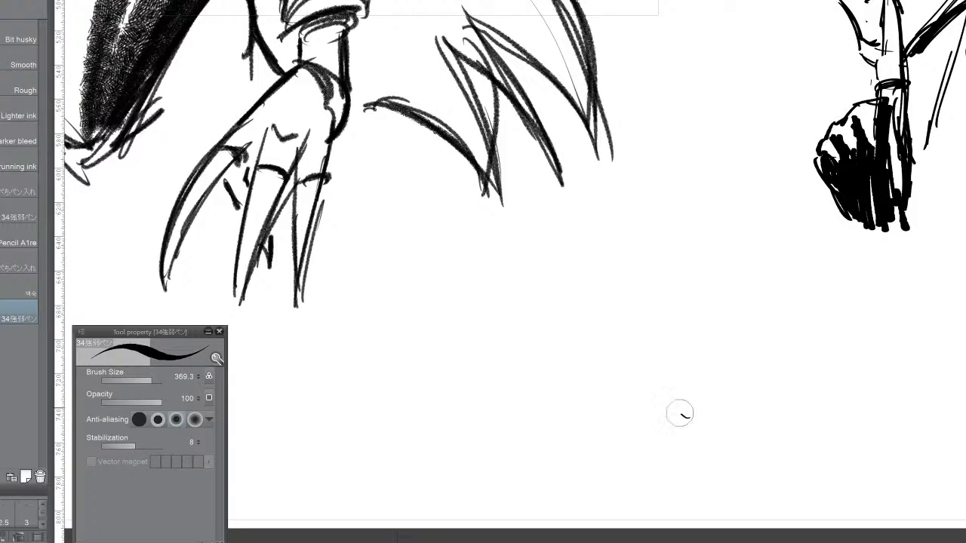
mouse_move(681, 412)
left_mouse_down()
mouse_move(750, 335)
mouse_move(721, 200)
left_mouse_up()
mouse_move(638, 218)
left_mouse_down()
mouse_move(618, 383)
mouse_move(652, 448)
mouse_move(624, 409)
mouse_move(683, 474)
mouse_move(735, 393)
left_mouse_up()
left_click_drag(744, 255, 706, 461)
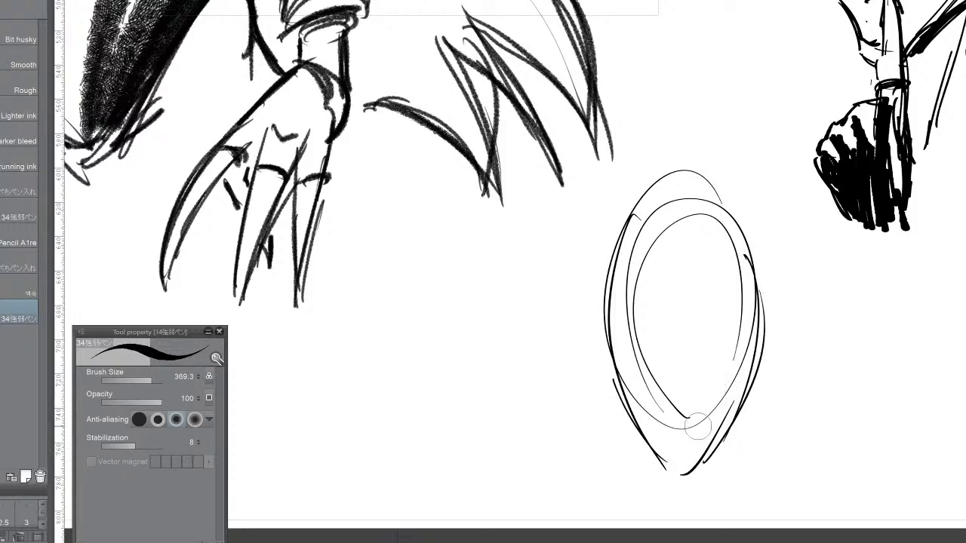
Step: Draw the lower curve of a wide open mouth inside the new head oval
mouse_move(631, 367)
left_mouse_down()
mouse_move(677, 426)
mouse_move(664, 413)
mouse_move(689, 411)
left_mouse_up()
left_click_drag(716, 366, 668, 425)
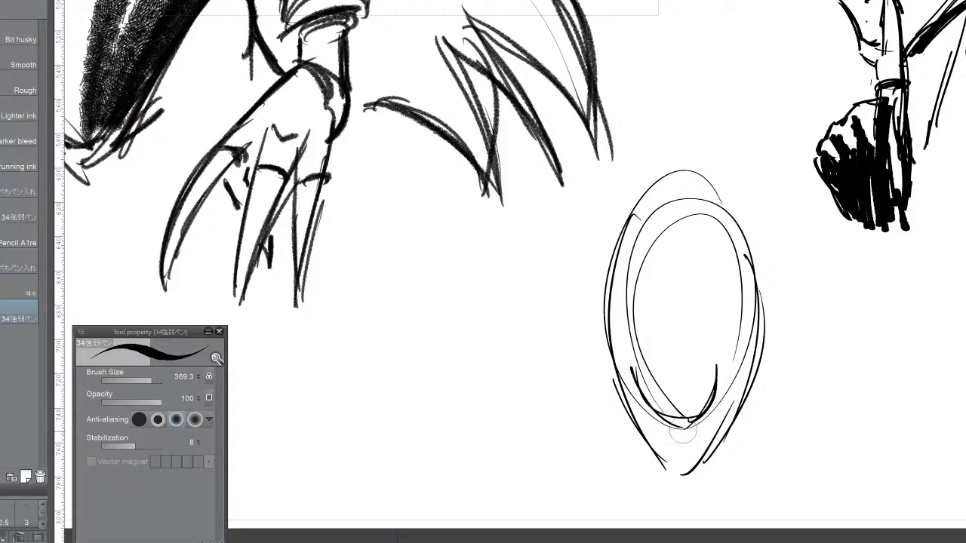
left_click_drag(637, 361, 671, 428)
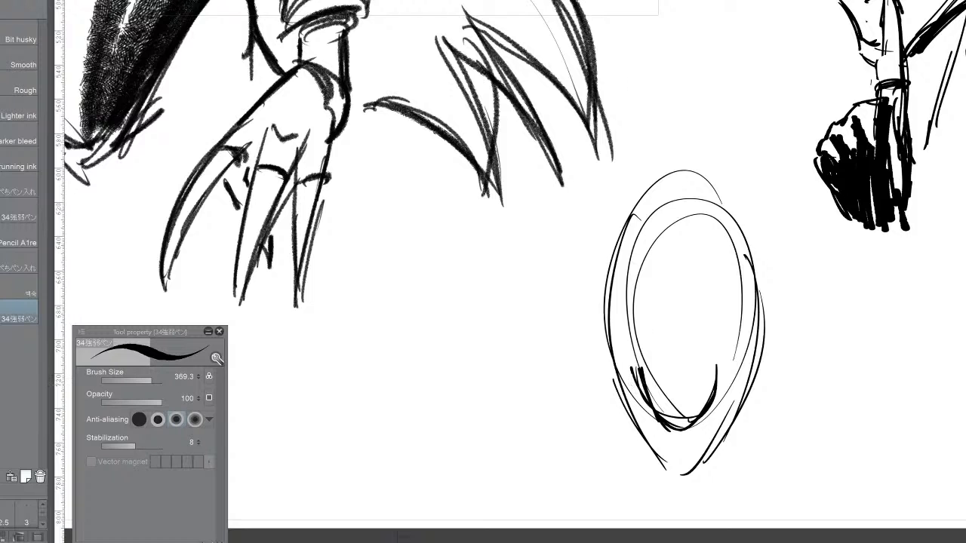
Step: Consult the open-mouthed face among the Pinterest expression photos in the browser, narrowing its window beside the canvas, and return to the drawing
key("alt+Tab")
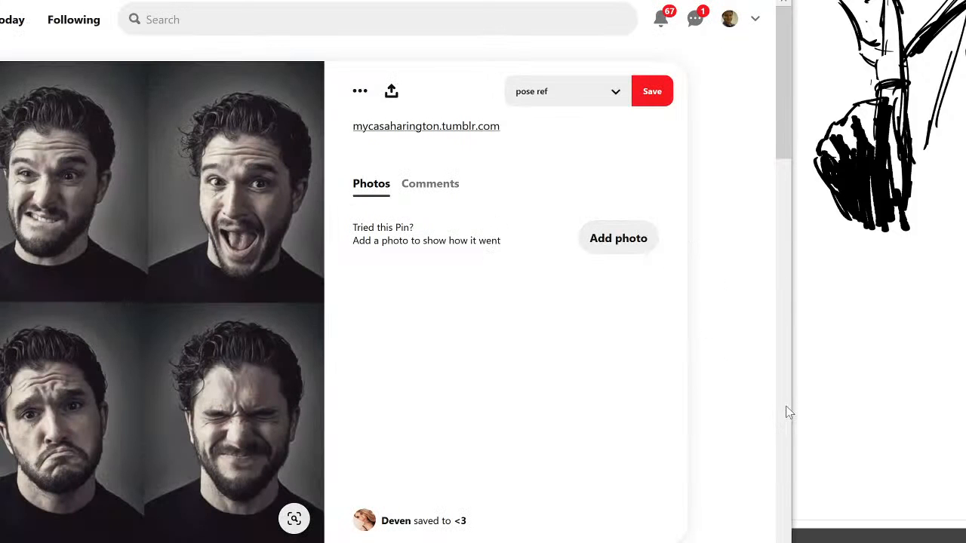
left_click_drag(791, 420, 256, 347)
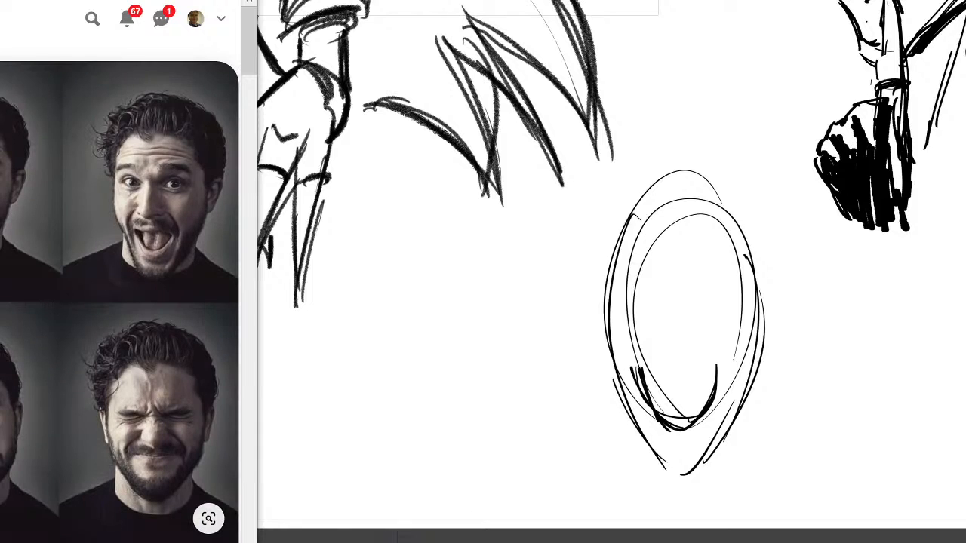
key("alt+Tab")
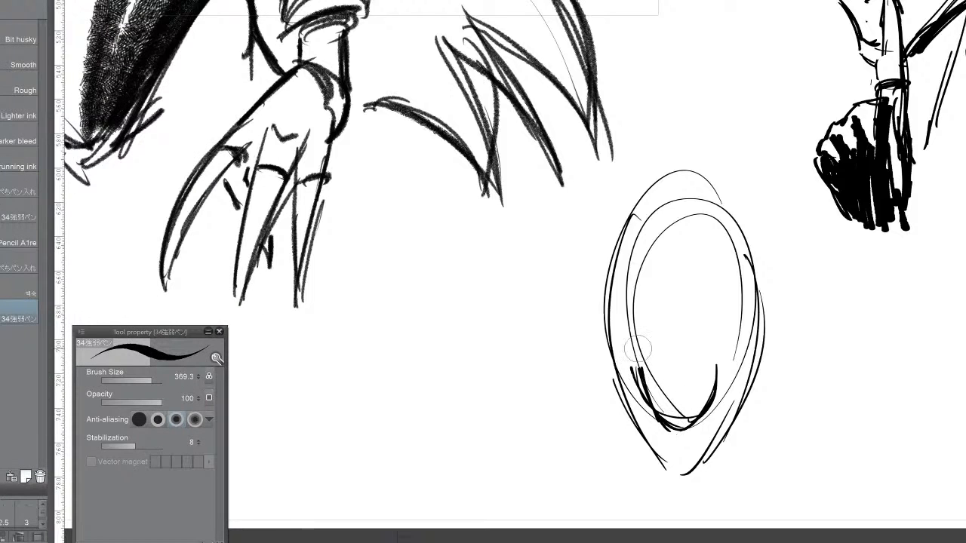
Step: Draw cheek folds around the open mouth and complete it with a thick upper lip, pointed teeth and a tongue
left_click_drag(627, 372, 655, 335)
left_click_drag(714, 337, 728, 387)
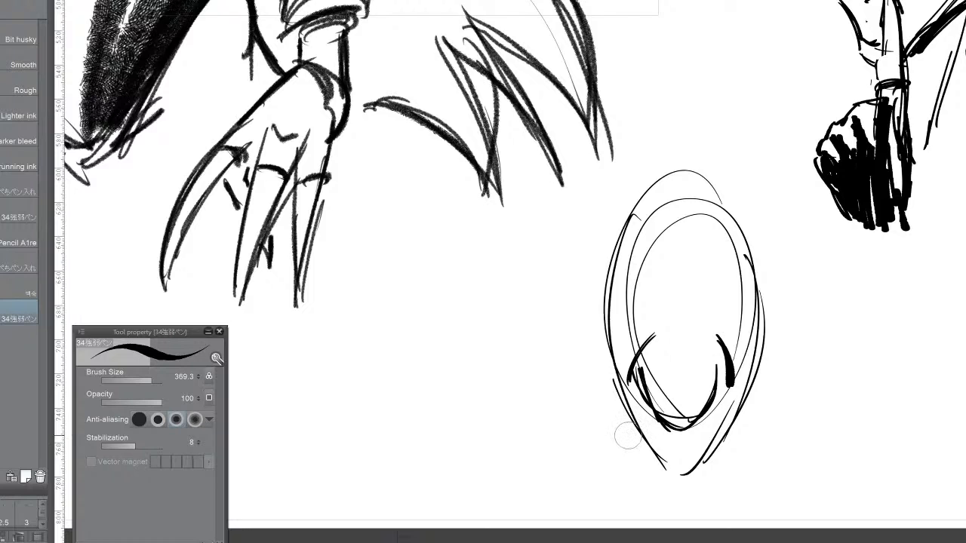
left_click_drag(640, 369, 727, 365)
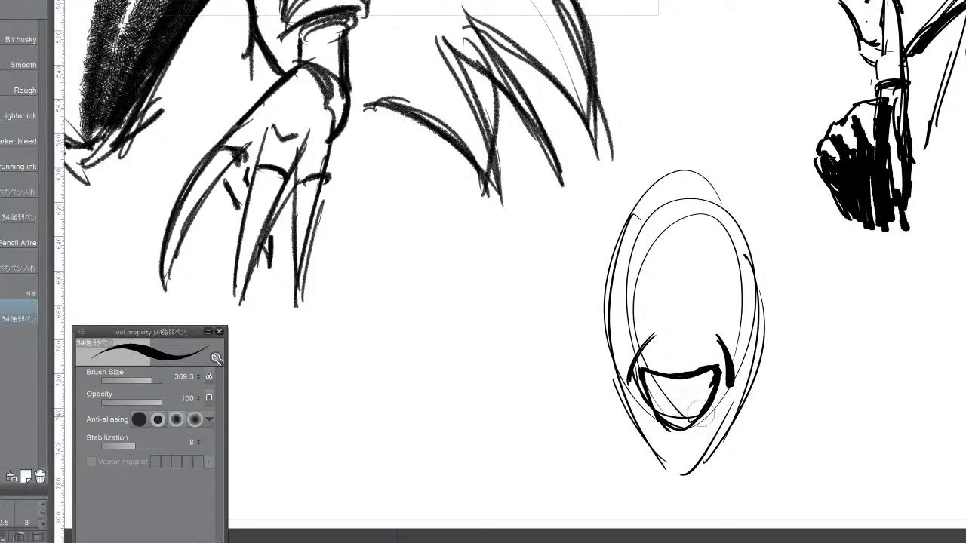
mouse_move(699, 412)
left_mouse_down()
mouse_move(714, 385)
mouse_move(687, 415)
mouse_move(659, 397)
mouse_move(687, 431)
mouse_move(664, 399)
mouse_move(681, 422)
mouse_move(688, 416)
mouse_move(678, 420)
mouse_move(675, 403)
mouse_move(661, 399)
mouse_move(697, 380)
mouse_move(660, 402)
mouse_move(677, 381)
mouse_move(684, 389)
mouse_move(650, 377)
mouse_move(723, 370)
left_mouse_up()
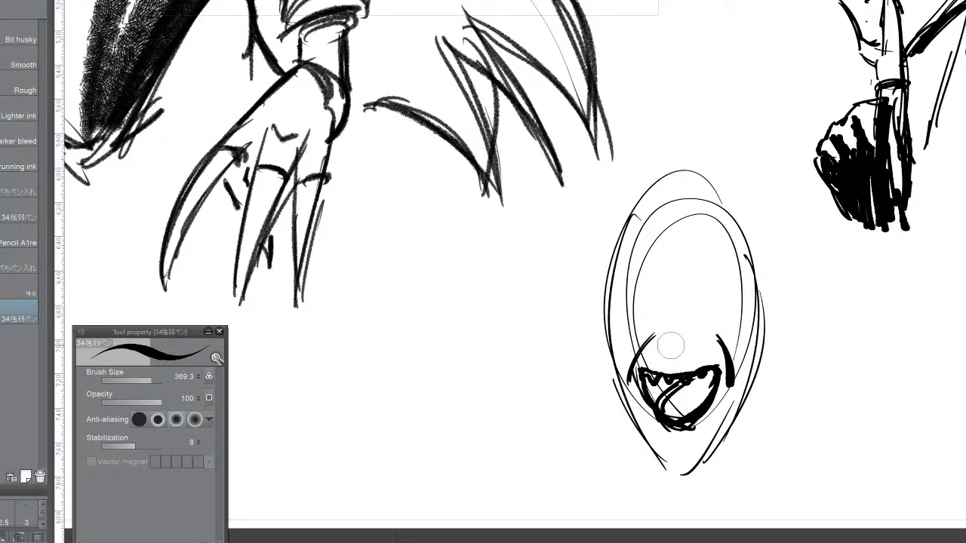
Step: Add the nose, eyes, furrowed arched brows and a short crease under the lower lip to the shouting face
mouse_move(661, 336)
left_mouse_down()
mouse_move(688, 344)
mouse_move(701, 331)
left_mouse_up()
mouse_move(620, 294)
left_mouse_down()
mouse_move(643, 283)
mouse_move(633, 298)
mouse_move(645, 303)
mouse_move(631, 300)
mouse_move(706, 302)
mouse_move(700, 298)
mouse_move(723, 294)
mouse_move(694, 298)
mouse_move(724, 284)
left_mouse_up()
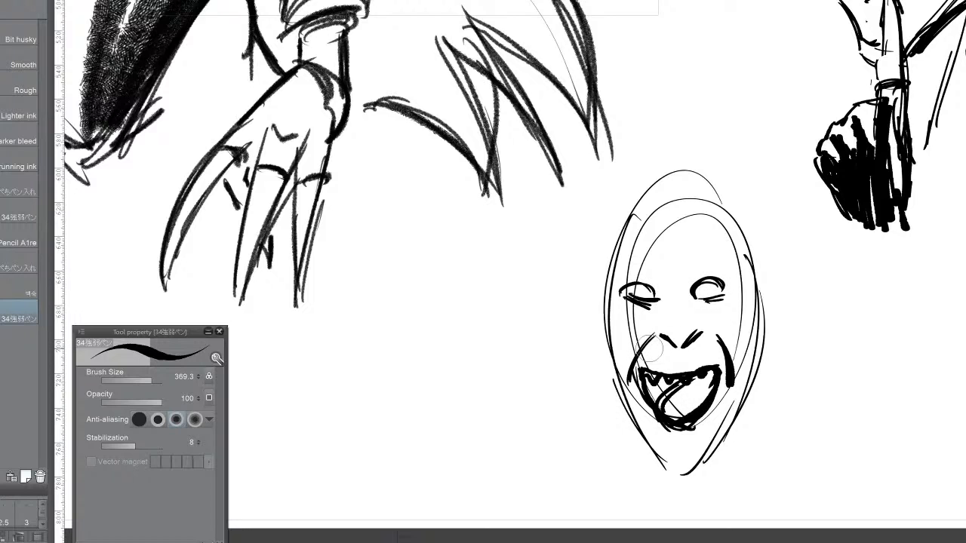
mouse_move(608, 281)
left_mouse_down()
mouse_move(659, 262)
mouse_move(664, 270)
left_mouse_up()
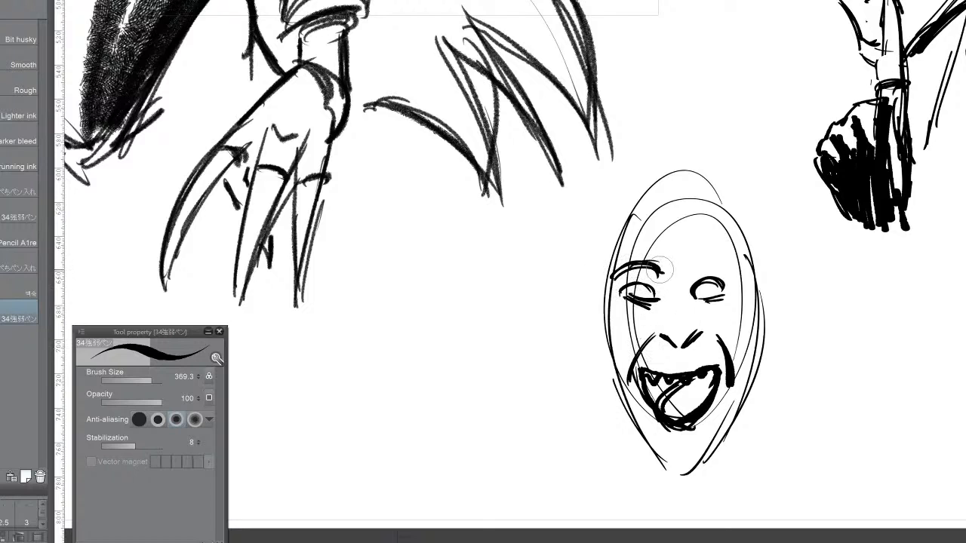
mouse_move(681, 266)
left_mouse_down()
mouse_move(709, 262)
mouse_move(686, 272)
mouse_move(724, 266)
mouse_move(692, 261)
mouse_move(729, 280)
mouse_move(686, 270)
mouse_move(736, 266)
left_mouse_up()
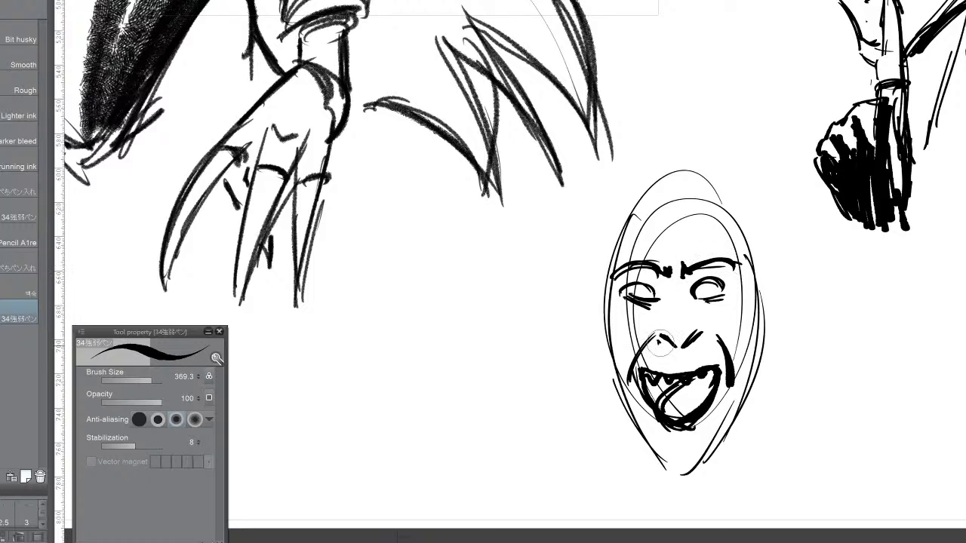
mouse_move(660, 342)
left_mouse_down()
mouse_move(684, 350)
mouse_move(704, 337)
left_mouse_up()
left_click_drag(669, 437, 695, 438)
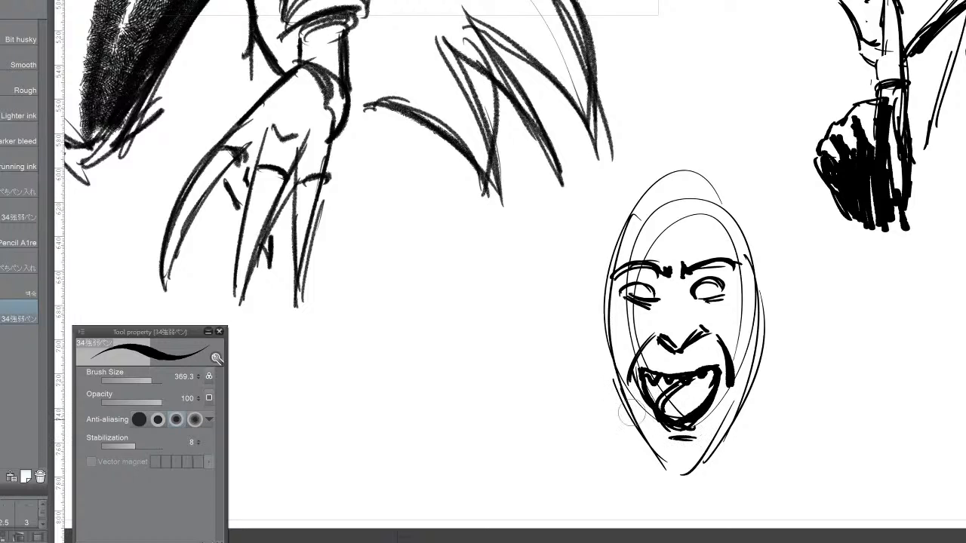
Step: Ink the chin and thicken the jaw and cheek contours on both sides of the shouting face
mouse_move(631, 409)
left_mouse_down()
mouse_move(655, 455)
mouse_move(672, 468)
mouse_move(686, 464)
mouse_move(663, 461)
mouse_move(708, 468)
mouse_move(698, 470)
mouse_move(717, 427)
mouse_move(699, 456)
mouse_move(736, 414)
left_mouse_up()
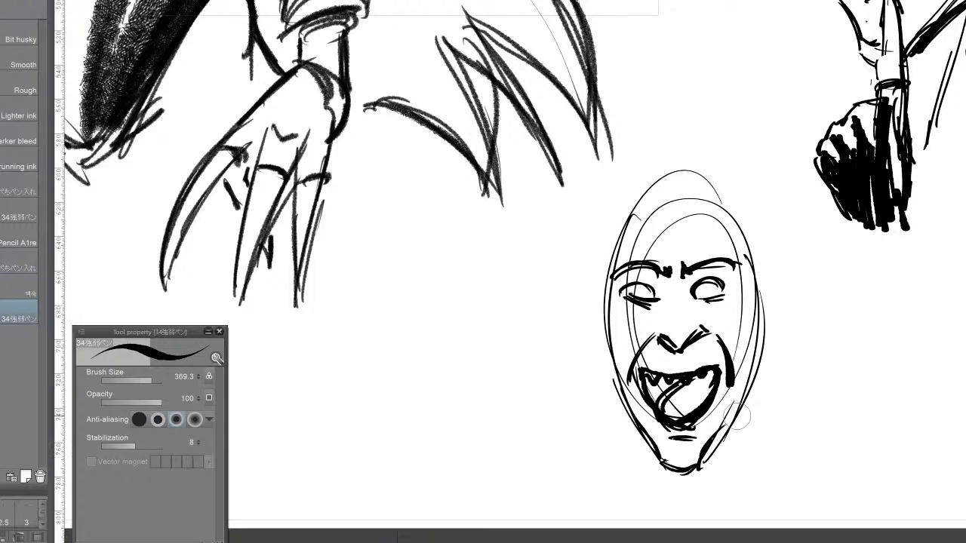
left_click_drag(702, 453, 755, 399)
mouse_move(714, 434)
left_mouse_down()
mouse_move(745, 399)
mouse_move(737, 408)
mouse_move(763, 332)
mouse_move(747, 389)
left_mouse_up()
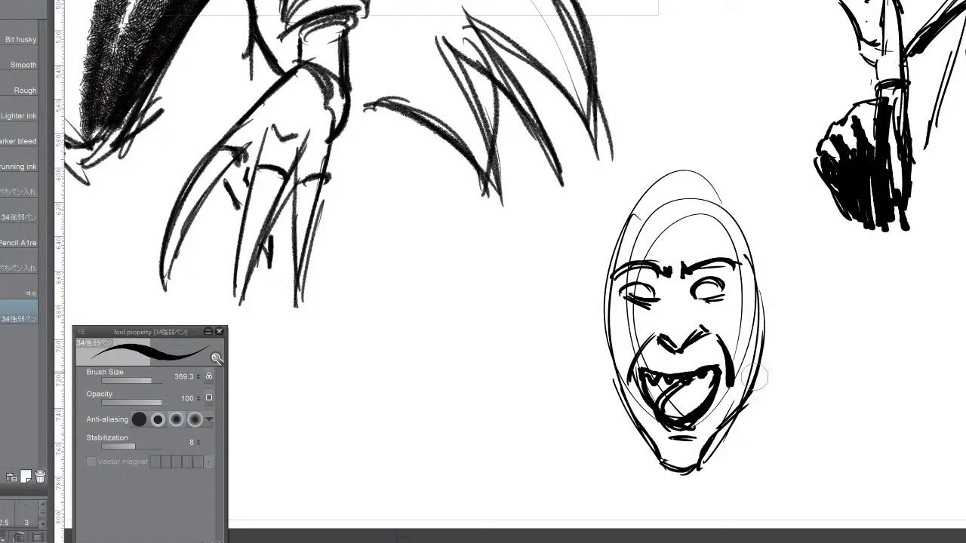
mouse_move(759, 325)
left_mouse_down()
mouse_move(735, 411)
mouse_move(756, 333)
mouse_move(712, 425)
left_mouse_up()
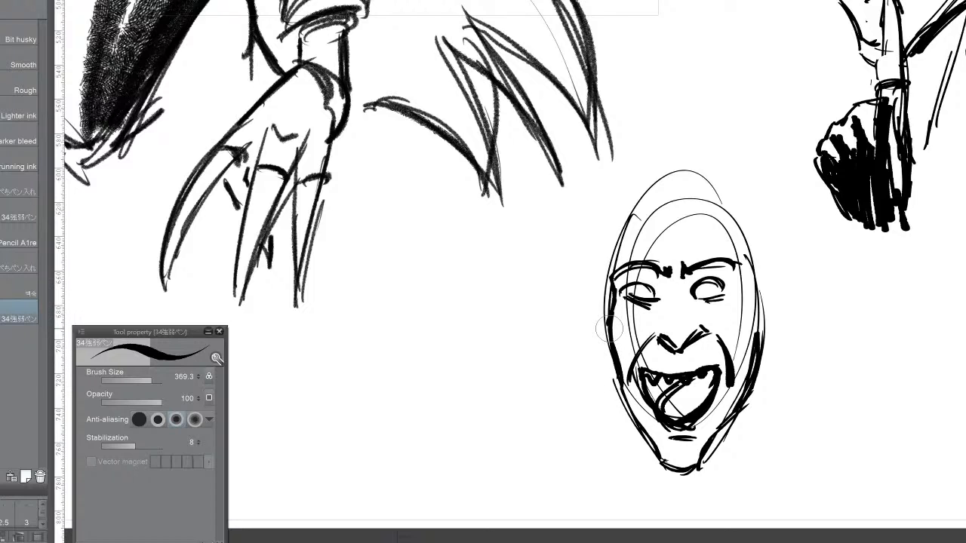
Step: Draw parted forelocks falling from the crown over both sides of the forehead
mouse_move(684, 176)
left_mouse_down()
mouse_move(664, 256)
mouse_move(636, 236)
mouse_move(649, 284)
left_mouse_up()
mouse_move(660, 203)
left_mouse_down()
mouse_move(640, 281)
mouse_move(646, 237)
left_mouse_up()
mouse_move(702, 181)
left_mouse_down()
mouse_move(706, 245)
mouse_move(764, 243)
mouse_move(702, 273)
left_mouse_up()
left_click_drag(695, 240, 745, 304)
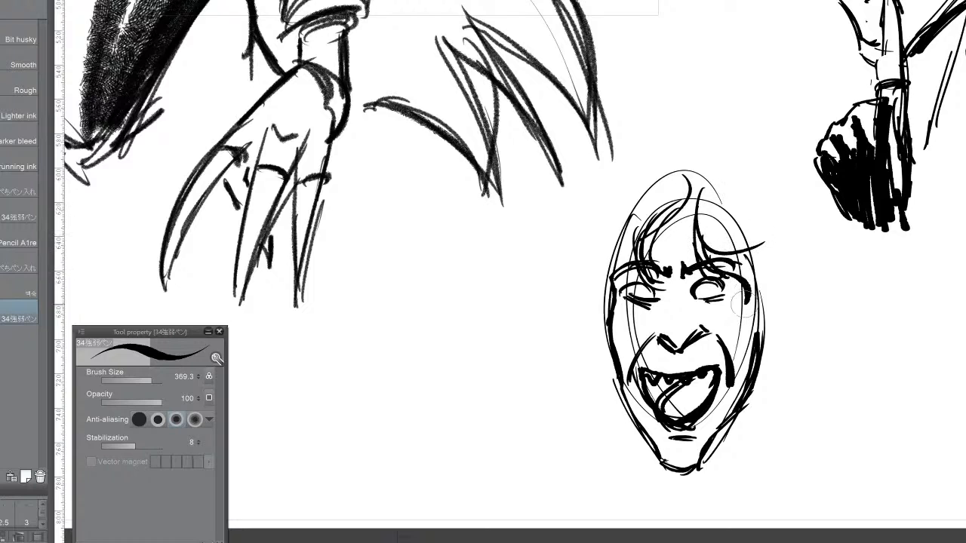
Step: Outline the outer hair with flicked curls on both sides of the head and over the crown
mouse_move(727, 175)
left_mouse_down()
mouse_move(780, 217)
mouse_move(758, 228)
mouse_move(772, 207)
mouse_move(782, 214)
mouse_move(765, 255)
mouse_move(779, 226)
mouse_move(781, 298)
mouse_move(805, 286)
mouse_move(762, 351)
left_mouse_up()
left_click_drag(596, 342, 564, 264)
left_click_drag(566, 249, 596, 295)
mouse_move(596, 282)
left_mouse_down()
mouse_move(569, 222)
mouse_move(579, 187)
left_mouse_up()
mouse_move(571, 206)
left_mouse_down()
mouse_move(623, 202)
mouse_move(606, 198)
mouse_move(604, 178)
mouse_move(638, 188)
left_mouse_up()
left_click_drag(632, 189, 692, 177)
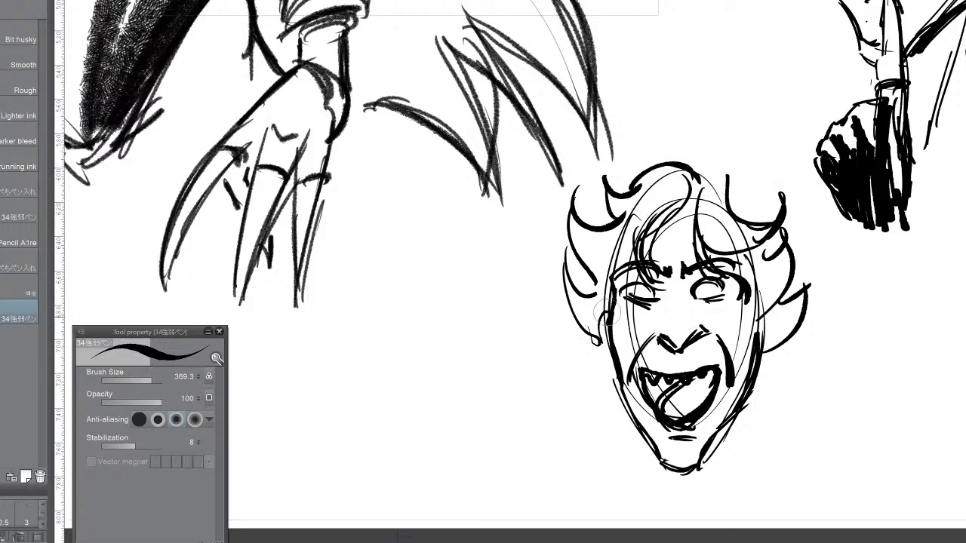
mouse_move(607, 311)
left_mouse_down()
mouse_move(545, 285)
mouse_move(620, 378)
left_mouse_up()
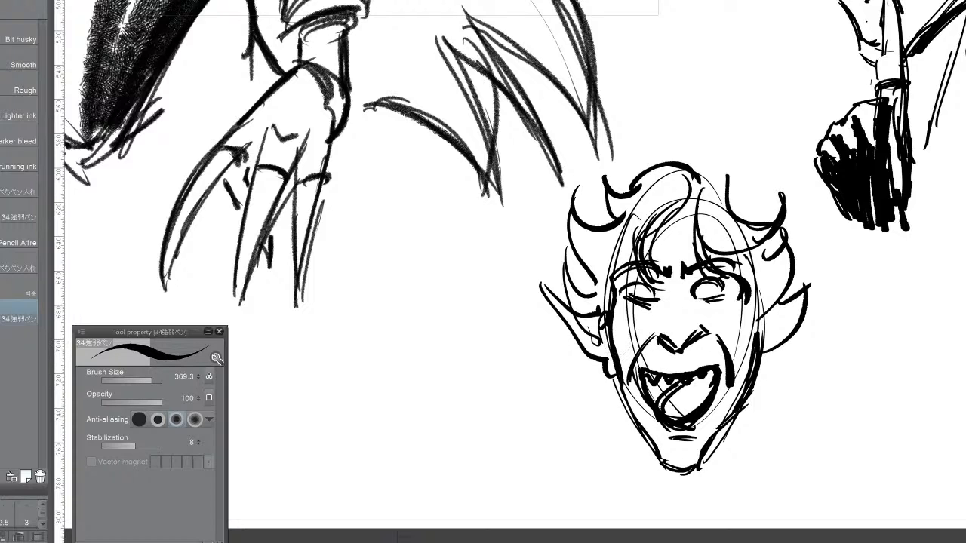
key("ctrl+z")
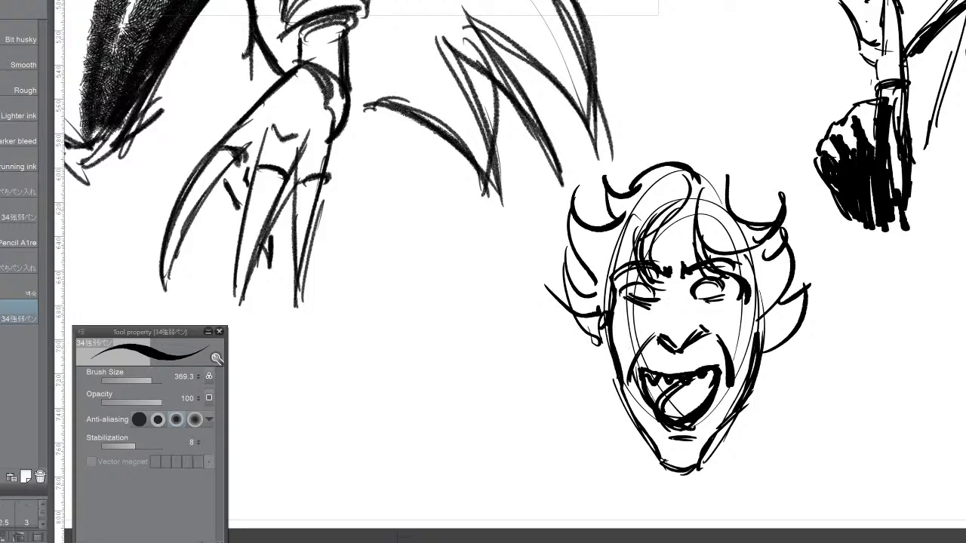
key("ctrl+z")
Step: Draw pointed ears on both sides of the shouting head and add short hair tufts beneath them
mouse_move(600, 300)
left_mouse_down()
mouse_move(561, 282)
mouse_move(557, 265)
mouse_move(587, 302)
mouse_move(555, 262)
mouse_move(595, 329)
left_mouse_up()
left_click_drag(562, 287, 602, 364)
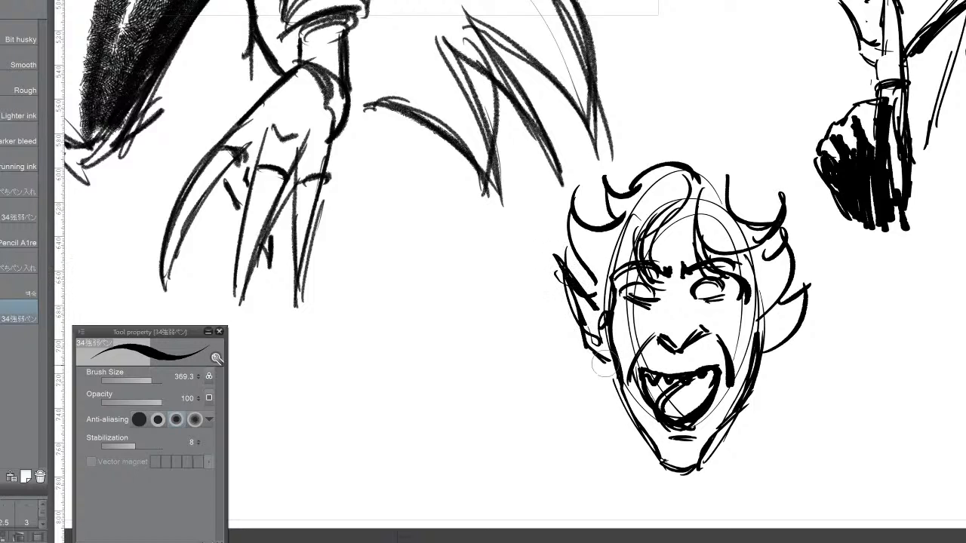
left_click_drag(596, 313, 602, 336)
mouse_move(756, 328)
left_mouse_down()
mouse_move(825, 271)
mouse_move(817, 266)
mouse_move(827, 252)
mouse_move(773, 351)
mouse_move(789, 318)
mouse_move(755, 344)
left_mouse_up()
left_click_drag(798, 254, 766, 299)
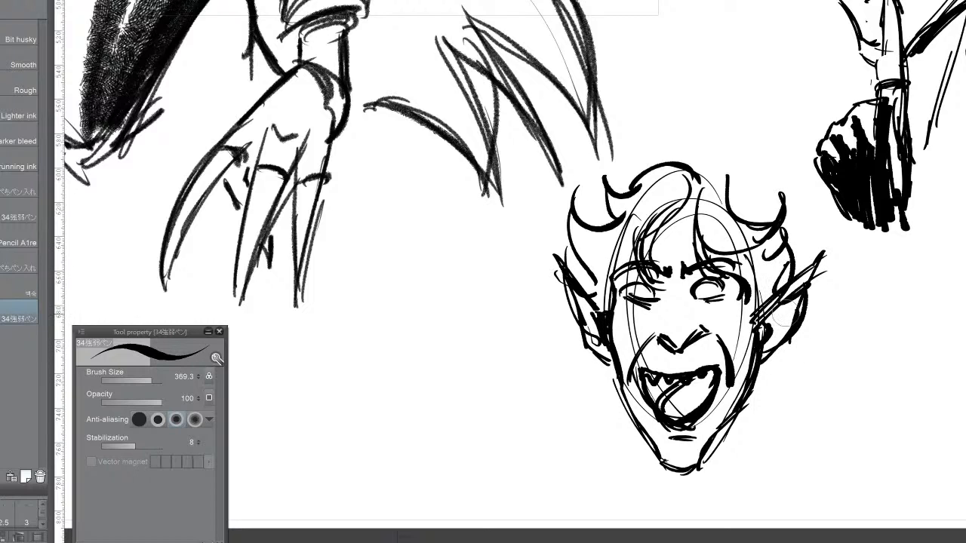
left_click_drag(777, 355, 750, 394)
left_click_drag(615, 372, 604, 400)
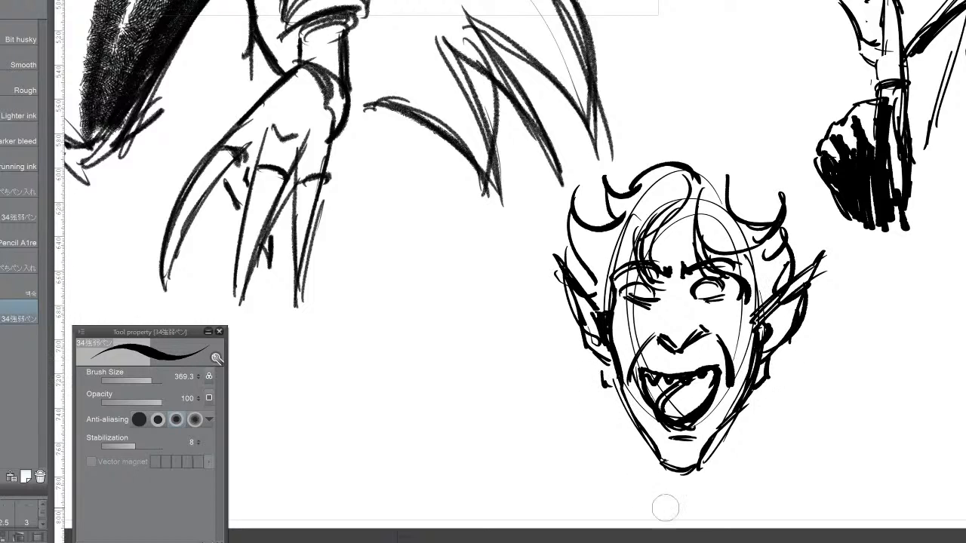
Step: Draw the neck below the jaw and build up a thick V-shaped neckline meeting at the page's lower edge
left_click_drag(745, 410, 739, 499)
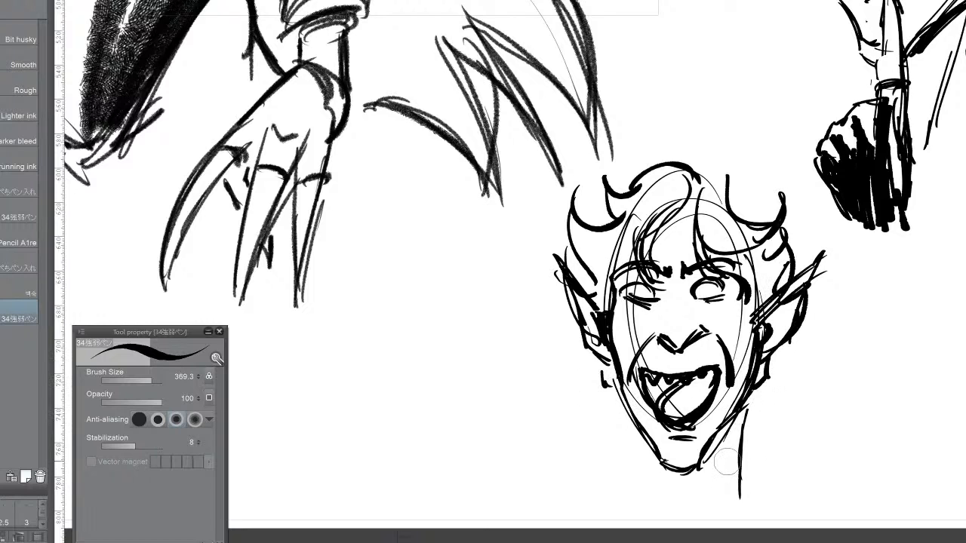
left_click_drag(743, 418, 707, 487)
mouse_move(625, 417)
left_mouse_down()
mouse_move(635, 471)
mouse_move(632, 443)
mouse_move(663, 497)
mouse_move(705, 530)
left_mouse_up()
left_click_drag(737, 449, 717, 469)
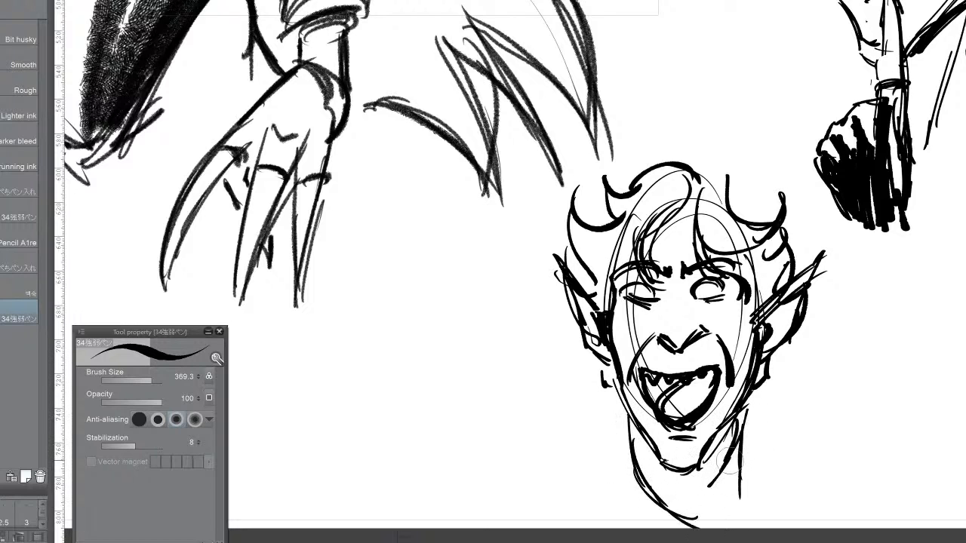
left_click_drag(745, 428, 694, 526)
left_click_drag(738, 449, 695, 524)
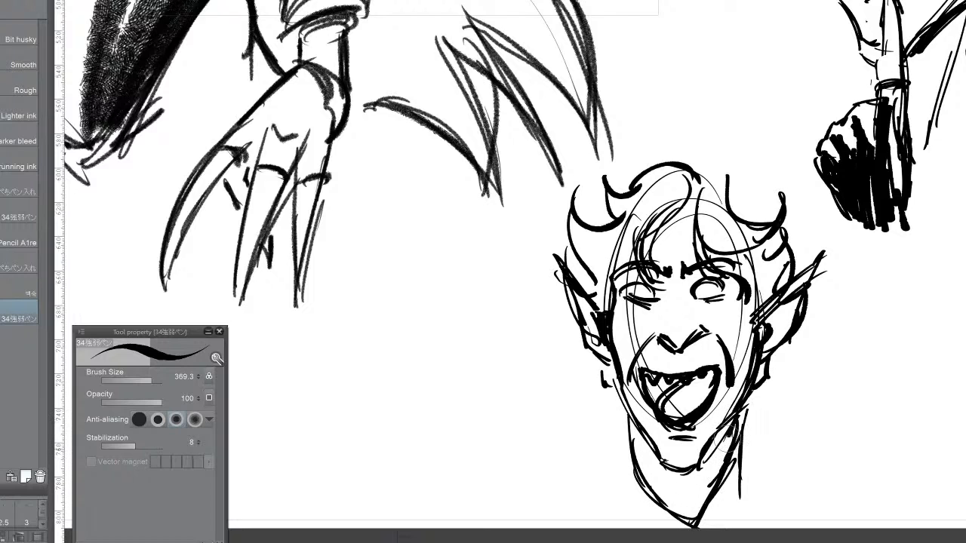
left_click_drag(730, 426, 695, 520)
left_click_drag(623, 430, 651, 508)
mouse_move(622, 414)
left_mouse_down()
mouse_move(643, 454)
mouse_move(640, 489)
mouse_move(683, 527)
left_mouse_up()
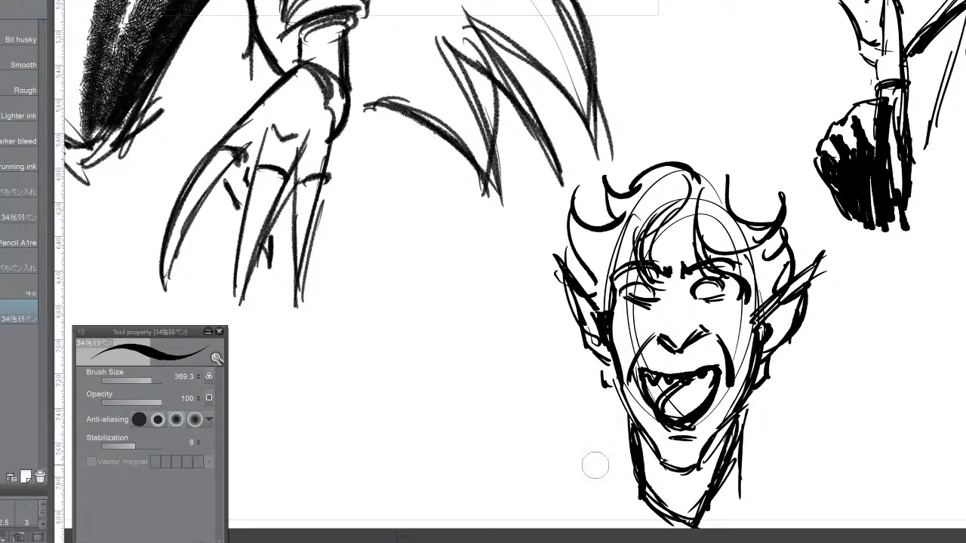
Step: Extend sloping shoulder lines from the neck on both sides and finish them with upturned, flared shoulder tips
left_click_drag(631, 437, 507, 502)
mouse_move(741, 447)
left_mouse_down()
mouse_move(864, 478)
mouse_move(837, 485)
left_mouse_up()
mouse_move(511, 505)
left_mouse_down()
mouse_move(546, 529)
mouse_move(481, 476)
mouse_move(508, 516)
mouse_move(512, 509)
left_mouse_up()
mouse_move(863, 457)
left_mouse_down()
mouse_move(838, 532)
mouse_move(889, 462)
mouse_move(877, 476)
mouse_move(878, 443)
mouse_move(849, 489)
left_mouse_up()
Step: Add spaced fold lines running down the garment across both shoulders
mouse_move(545, 496)
left_mouse_down()
mouse_move(539, 528)
mouse_move(550, 527)
left_mouse_up()
mouse_move(573, 476)
left_mouse_down()
mouse_move(566, 528)
mouse_move(581, 529)
left_mouse_up()
left_click_drag(610, 462, 600, 528)
left_click_drag(792, 492, 773, 520)
left_click_drag(802, 466, 767, 528)
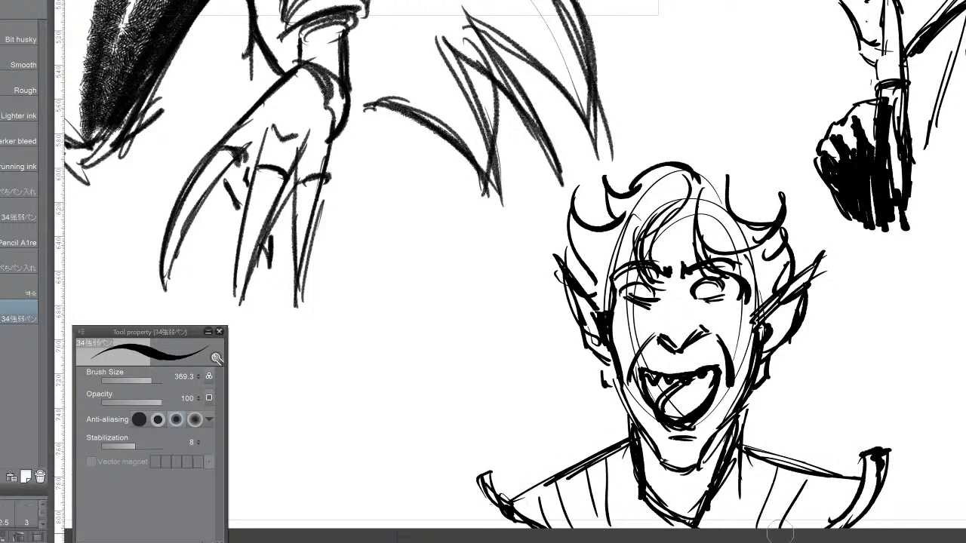
left_click_drag(856, 481, 818, 528)
left_click_drag(771, 468, 731, 534)
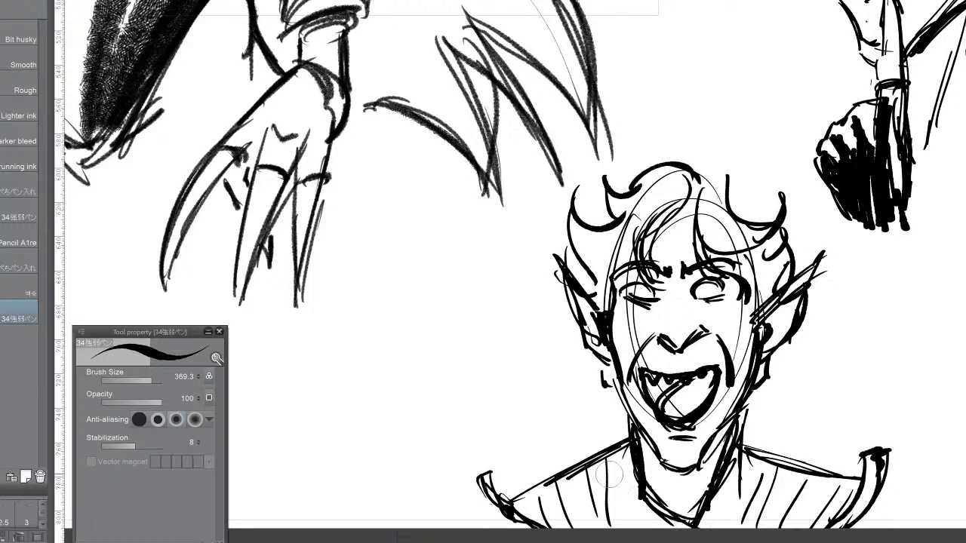
Step: Draw short arm lines below both shoulder tips and add the nose bridge and upper-teeth marks to the shouting face
mouse_move(480, 494)
left_mouse_down()
mouse_move(478, 523)
mouse_move(490, 532)
left_mouse_up()
mouse_move(880, 462)
left_mouse_down()
mouse_move(872, 520)
mouse_move(883, 528)
mouse_move(873, 530)
left_mouse_up()
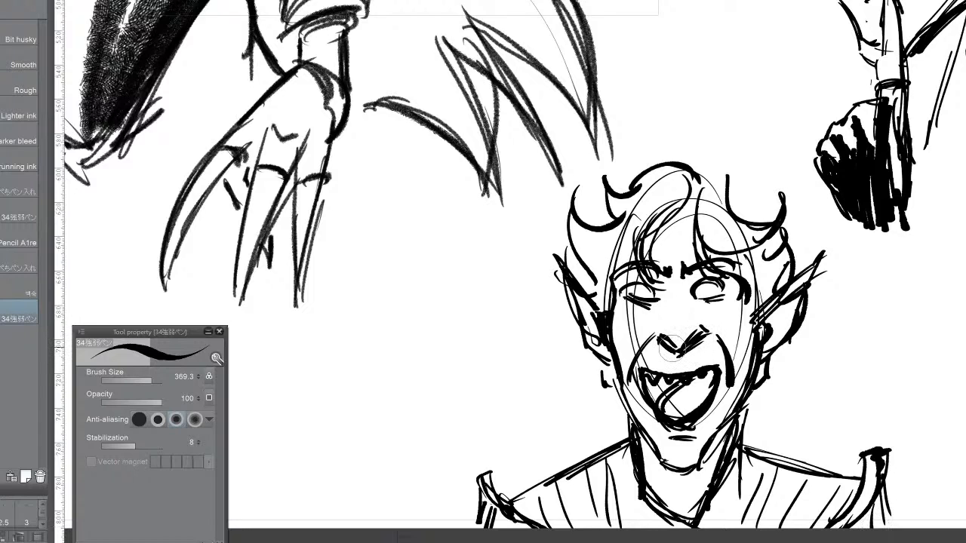
mouse_move(669, 326)
left_mouse_down()
mouse_move(684, 263)
mouse_move(668, 308)
left_mouse_up()
mouse_move(647, 375)
left_mouse_down()
mouse_move(657, 388)
mouse_move(670, 378)
left_mouse_up()
Step: Build up the fringe with dark strands sweeping from the parting down across the forehead to the temple with the 34 pen
key("e")
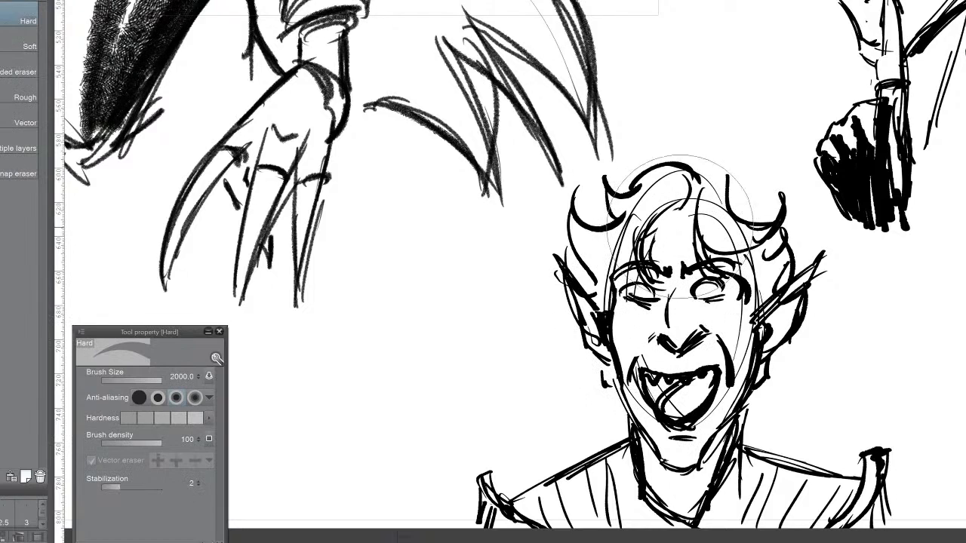
key("p")
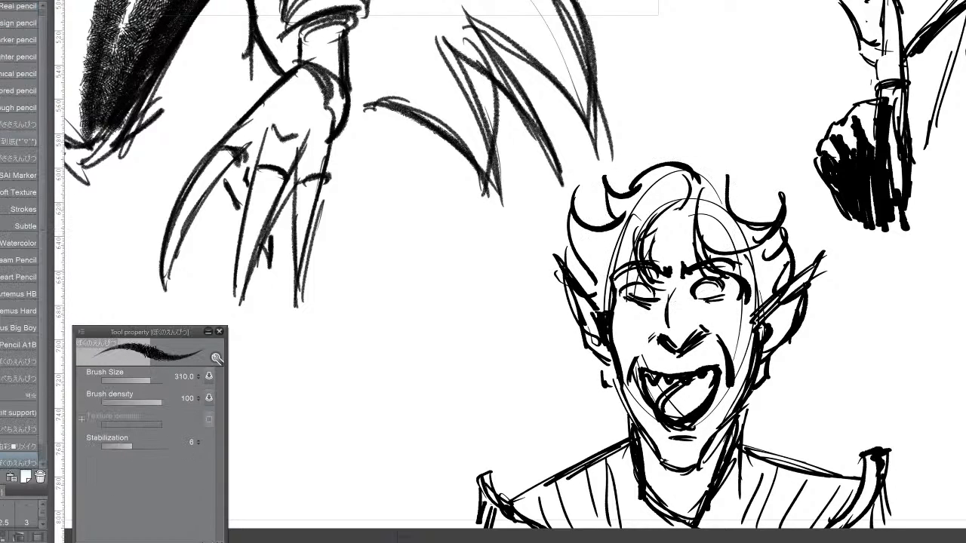
key("p")
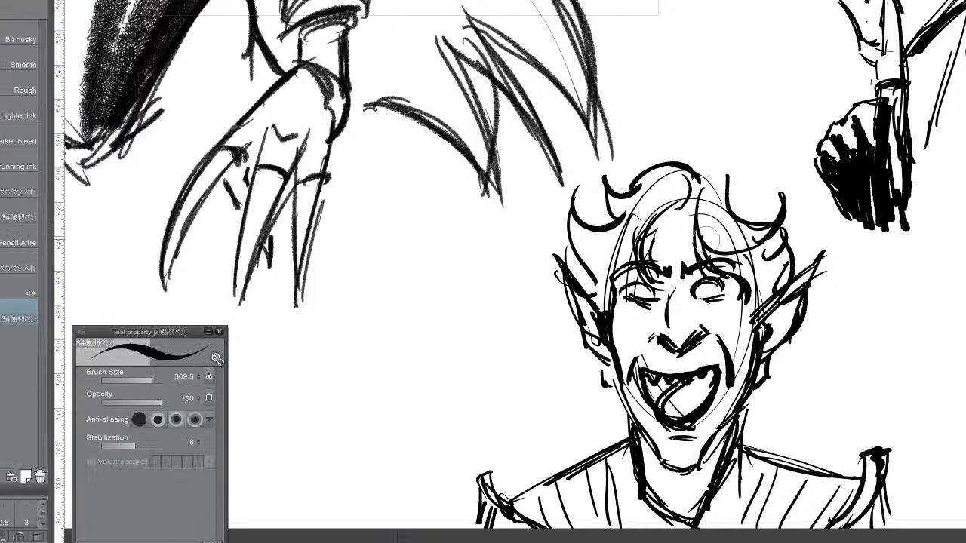
left_click_drag(691, 185, 630, 268)
left_click_drag(656, 189, 619, 267)
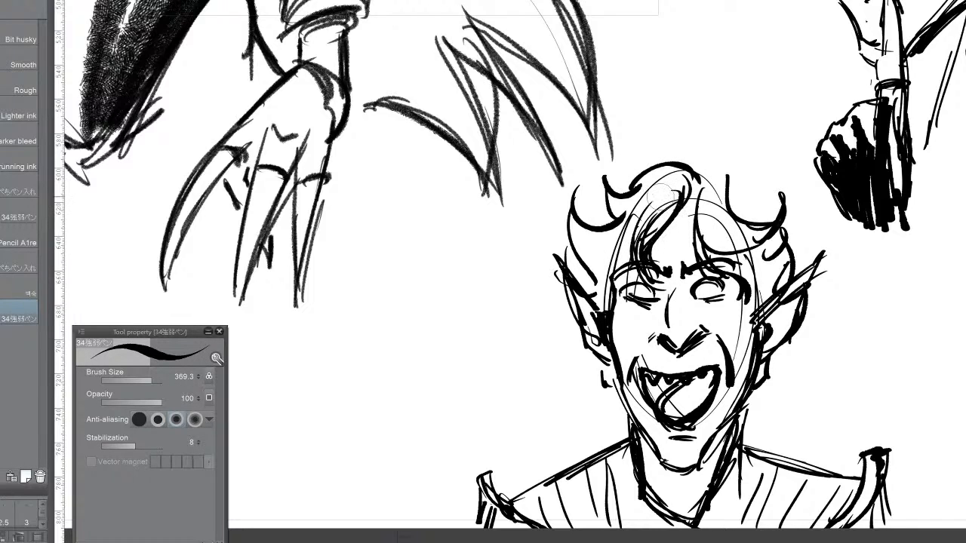
left_click_drag(637, 223, 619, 253)
left_click_drag(653, 207, 600, 291)
mouse_move(637, 245)
left_mouse_down()
mouse_move(589, 302)
mouse_move(608, 278)
left_mouse_up()
Step: Add hair strands down the temple opposite the fringe and dark tufts below both ears along the jaw
left_click_drag(759, 253, 743, 305)
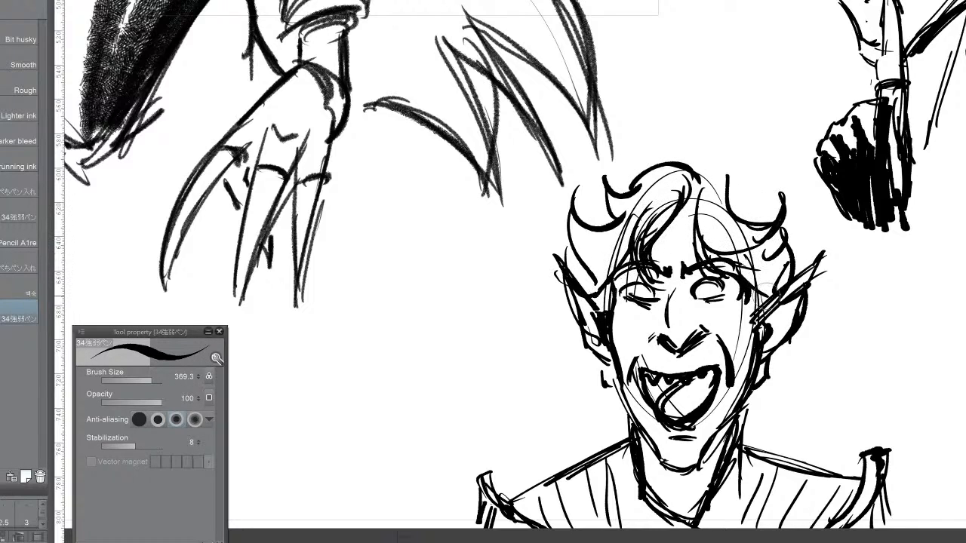
mouse_move(774, 268)
left_mouse_down()
mouse_move(751, 313)
mouse_move(757, 332)
left_mouse_up()
left_click_drag(602, 370, 608, 382)
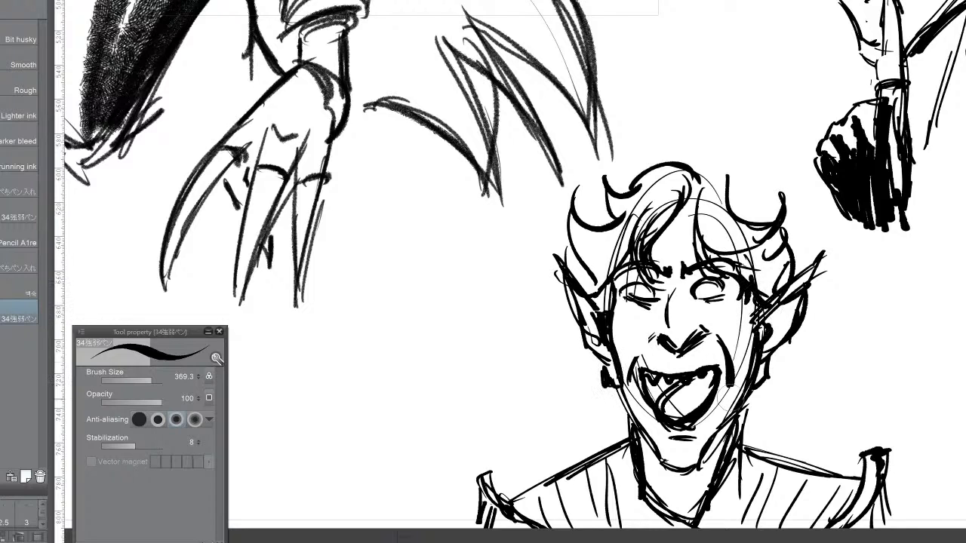
left_click_drag(760, 361, 751, 410)
left_click_drag(619, 395, 610, 406)
Step: Draw the pupils in both eyes and add a rounded crown lock with pointed side tufts to the hair
left_click_drag(640, 284, 644, 294)
mouse_move(642, 283)
left_mouse_down()
mouse_move(639, 297)
mouse_move(721, 287)
left_mouse_up()
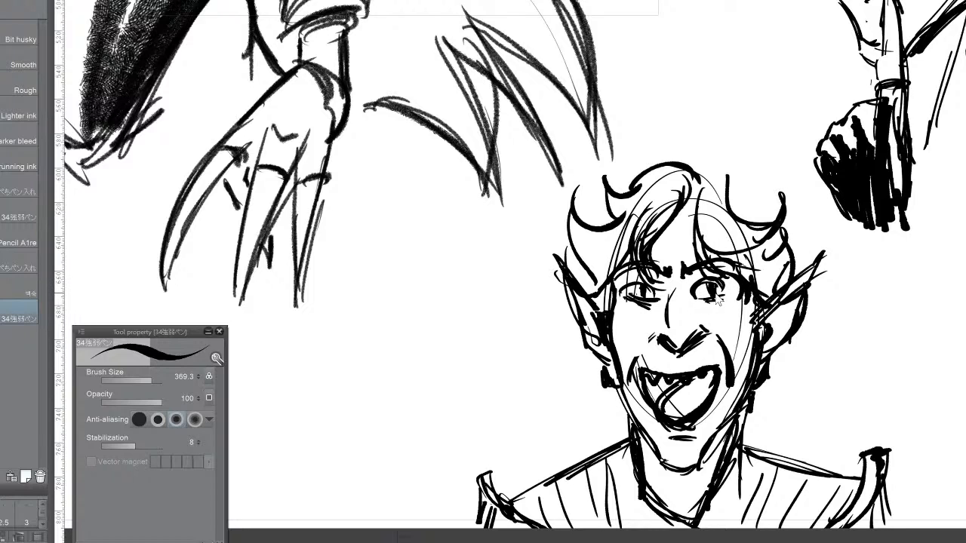
left_click_drag(720, 298, 721, 291)
mouse_move(709, 172)
left_mouse_down()
mouse_move(750, 198)
mouse_move(726, 172)
mouse_move(755, 208)
mouse_move(747, 193)
mouse_move(784, 218)
mouse_move(796, 244)
mouse_move(779, 223)
mouse_move(811, 251)
left_mouse_up()
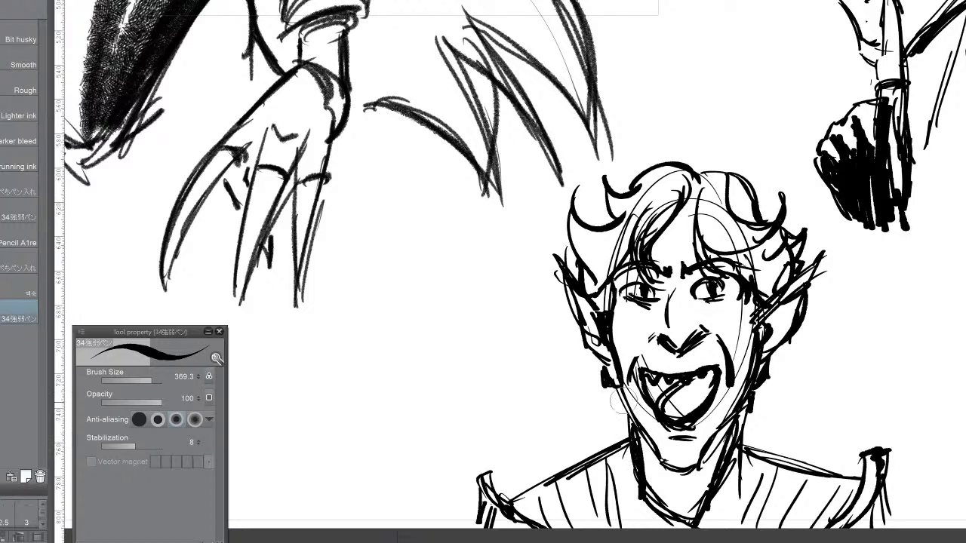
mouse_move(618, 408)
left_mouse_down()
mouse_move(573, 419)
mouse_move(604, 408)
mouse_move(593, 406)
mouse_move(595, 417)
left_mouse_up()
left_click_drag(582, 419, 545, 420)
mouse_move(545, 419)
left_mouse_down()
mouse_move(664, 513)
mouse_move(775, 485)
mouse_move(727, 498)
mouse_move(693, 525)
mouse_move(821, 416)
left_mouse_up()
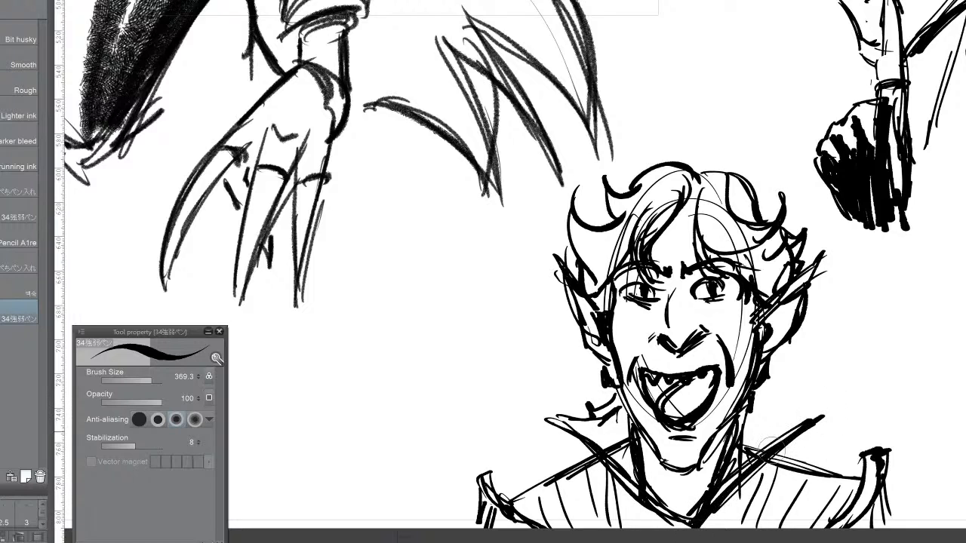
left_click_drag(701, 526, 819, 426)
mouse_move(827, 414)
left_mouse_down()
mouse_move(780, 411)
mouse_move(780, 399)
mouse_move(801, 422)
mouse_move(760, 392)
left_mouse_up()
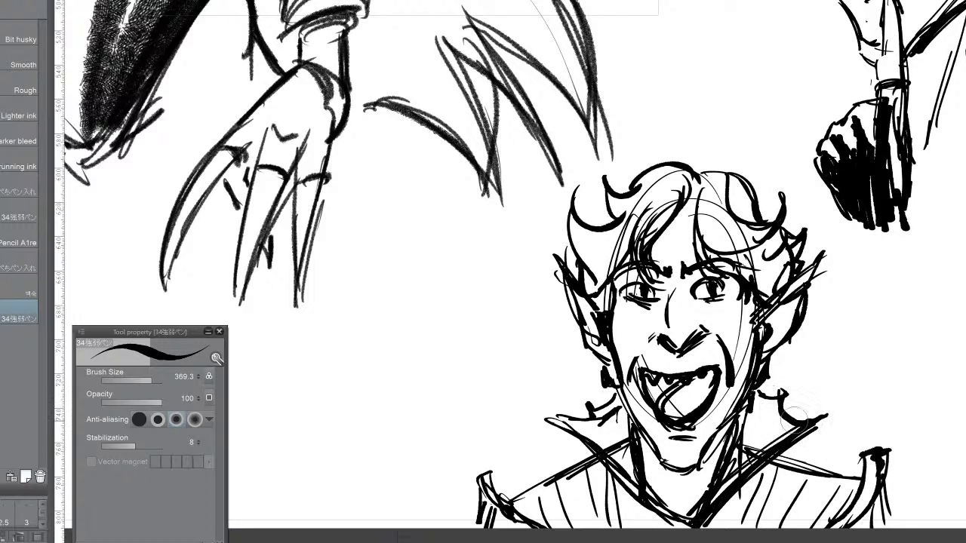
key("ctrl+z")
key("ctrl+z")
key("ctrl+z")
key("ctrl+z")
key("ctrl+z")
key("ctrl+z")
key("ctrl+z")
key("ctrl+z")
key("ctrl+z")
key("ctrl+z")
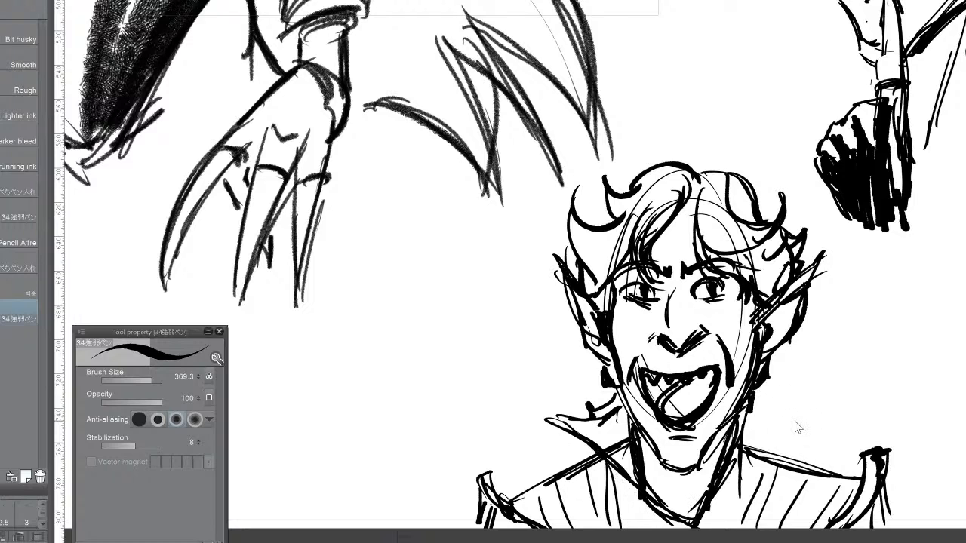
key("ctrl+z")
key("ctrl+z")
key("ctrl+z")
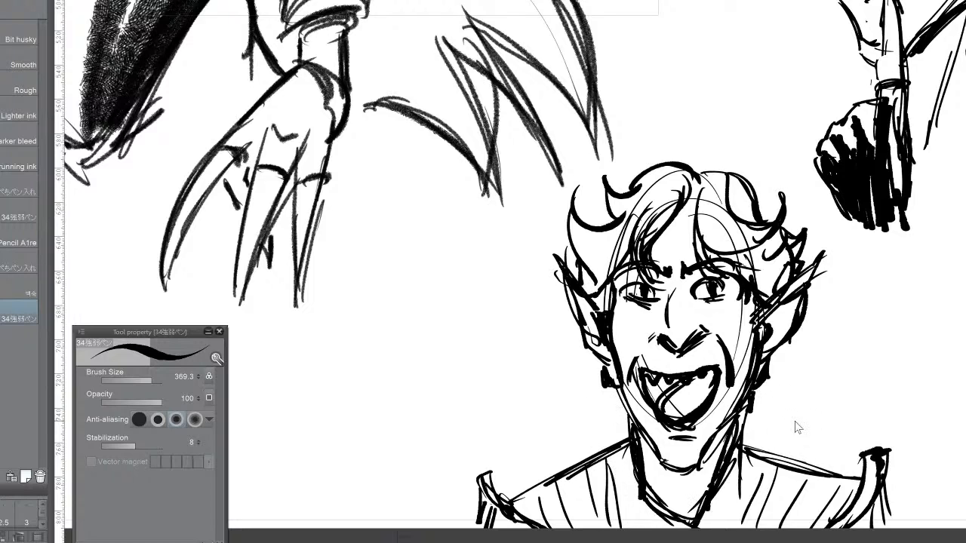
key("ctrl+z")
Step: Darken the inner edge of the pointed ear on the side facing the clawed hand
left_click_drag(579, 287, 607, 329)
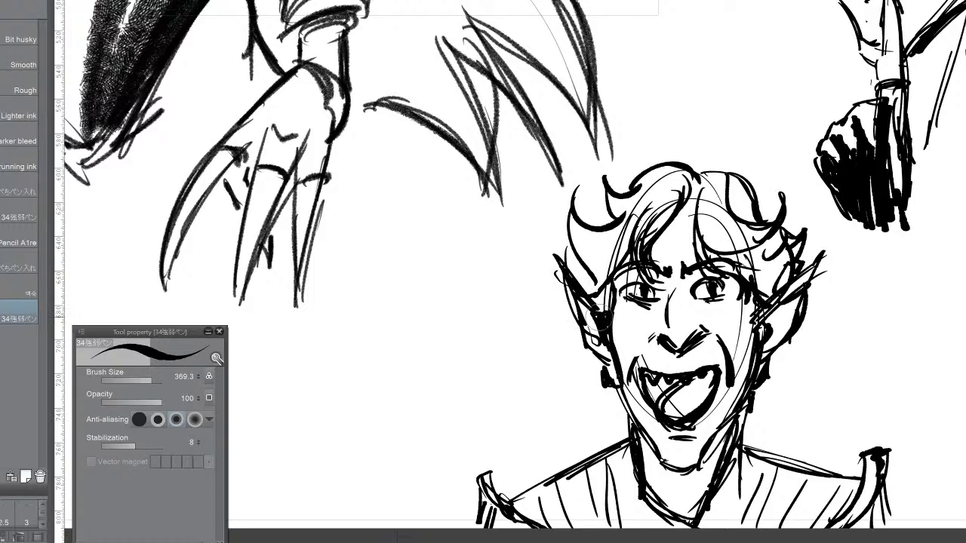